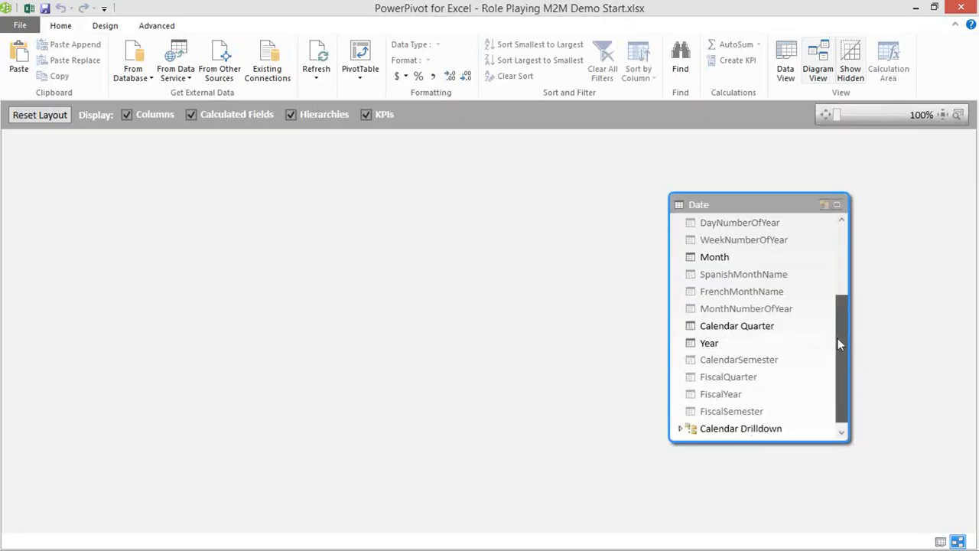
Step: Expand the Calendar Drilldown hierarchy in the Date table to view its levels
left_click_drag(838, 338, 813, 366)
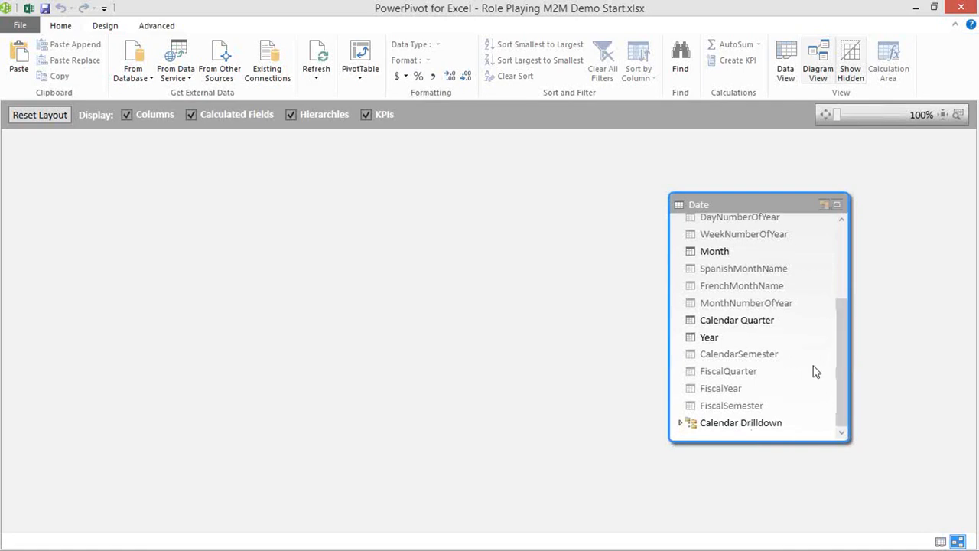
left_click(681, 423)
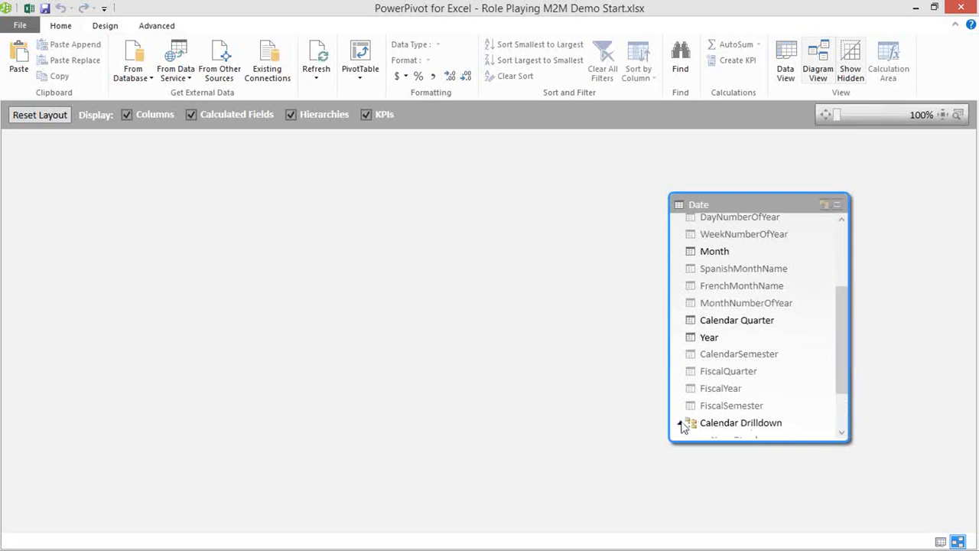
left_click_drag(835, 319, 838, 370)
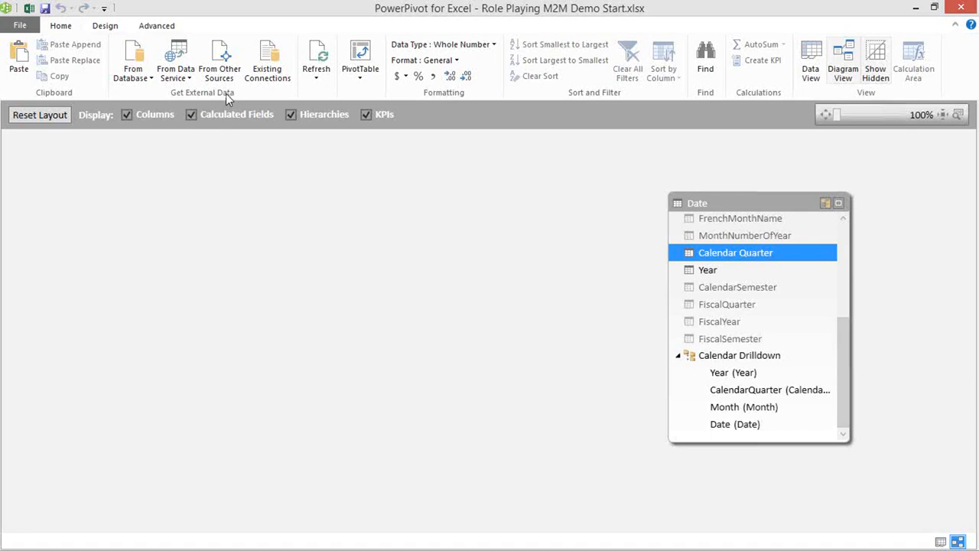
Step: Start a table import from SQL Server, connecting to server localhost and database AdventureWorksDW2013
left_click(139, 80)
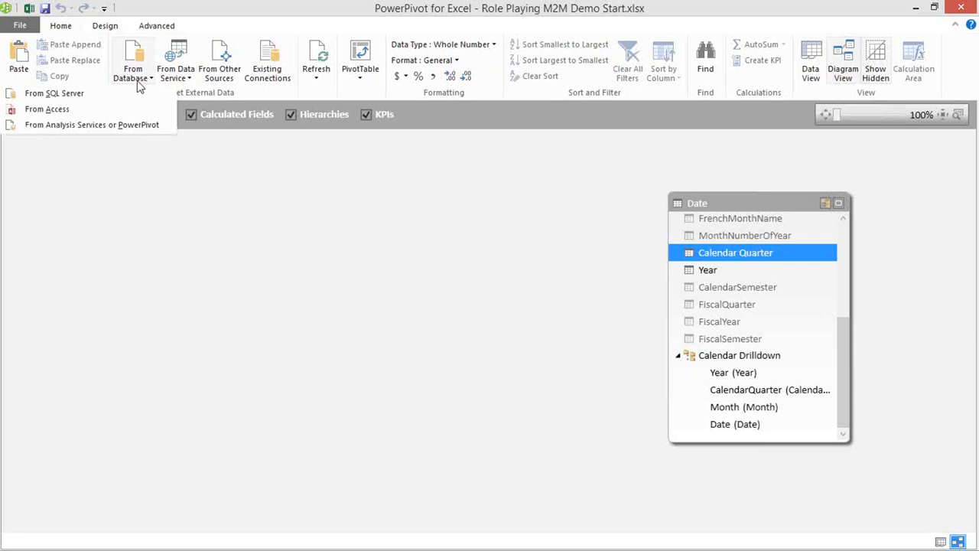
left_click(126, 96)
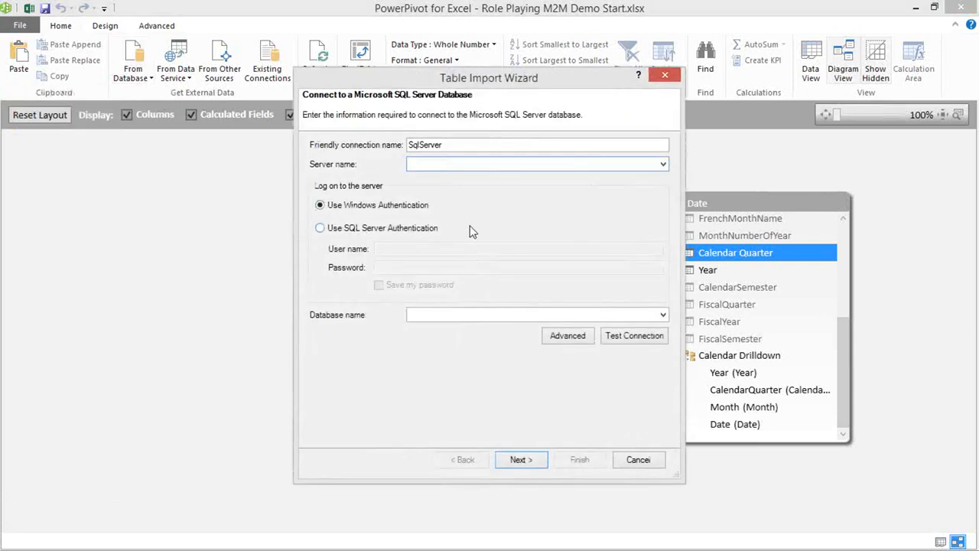
type("localhost")
left_click(662, 314)
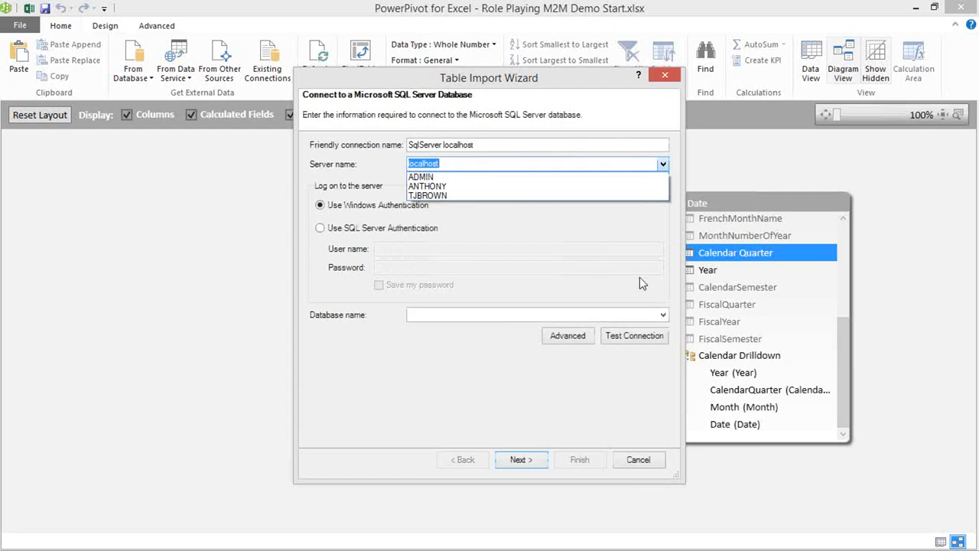
left_click(640, 278)
left_click(661, 314)
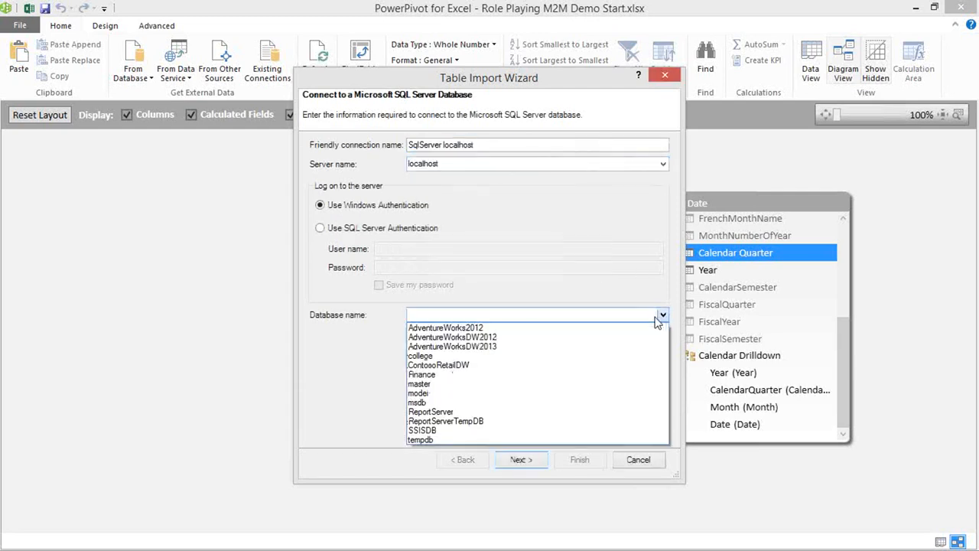
left_click(617, 345)
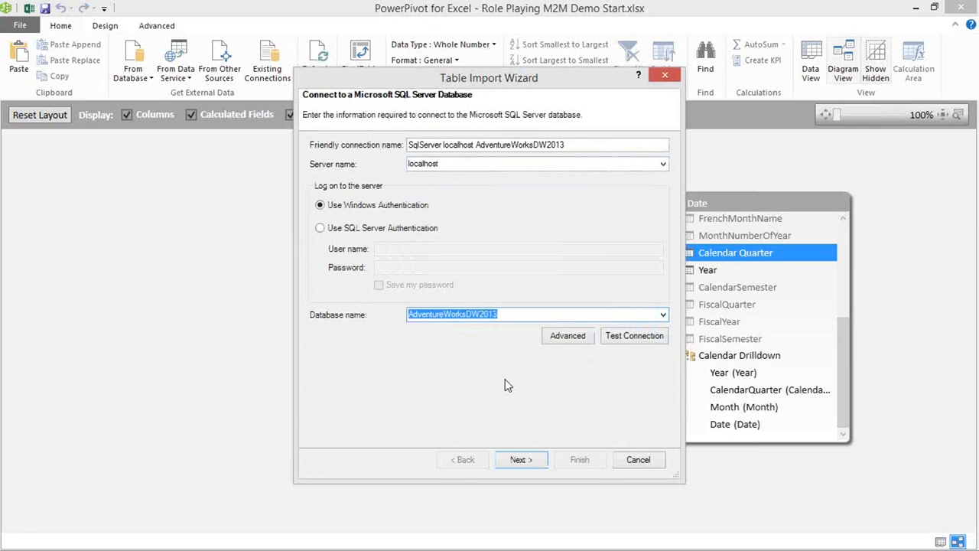
left_click(512, 315)
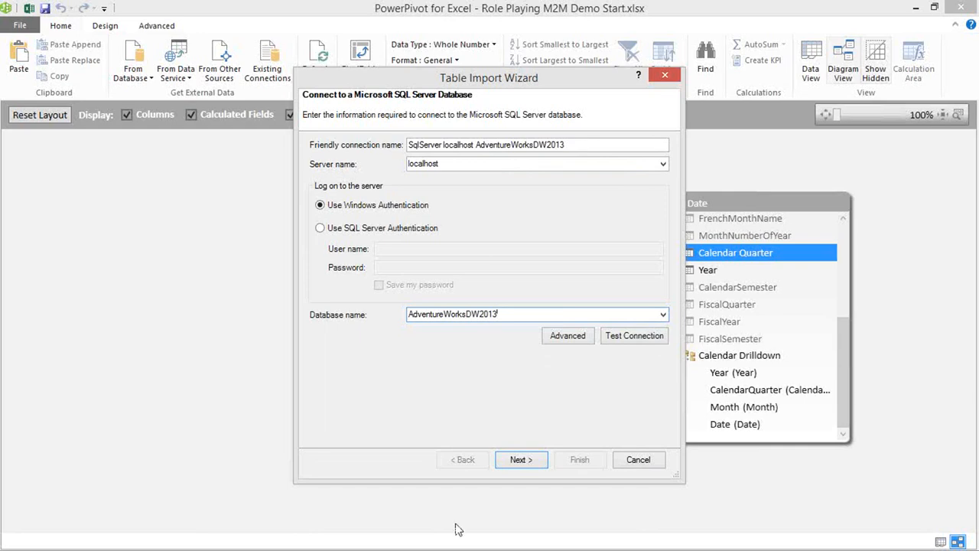
scroll(518, 460, "down", 1)
left_click(518, 460)
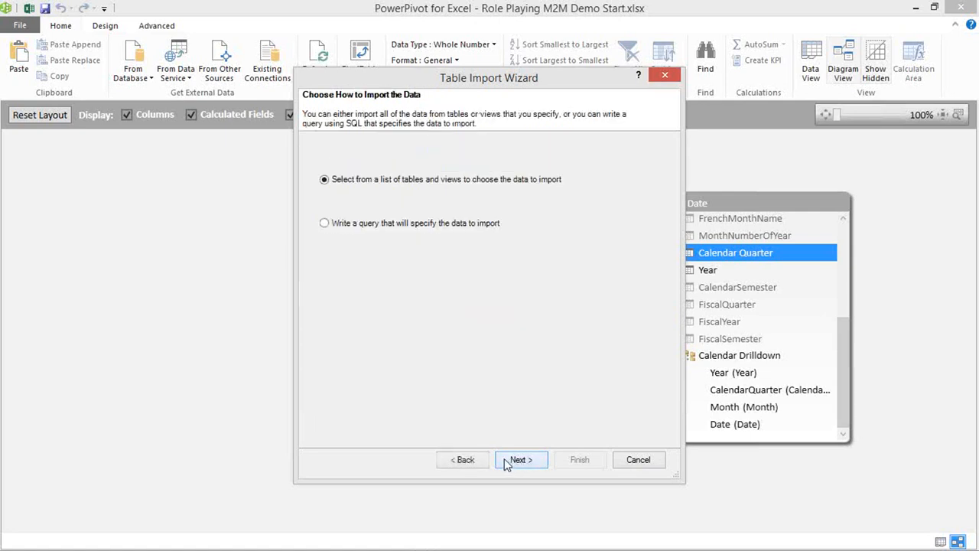
left_click(461, 460)
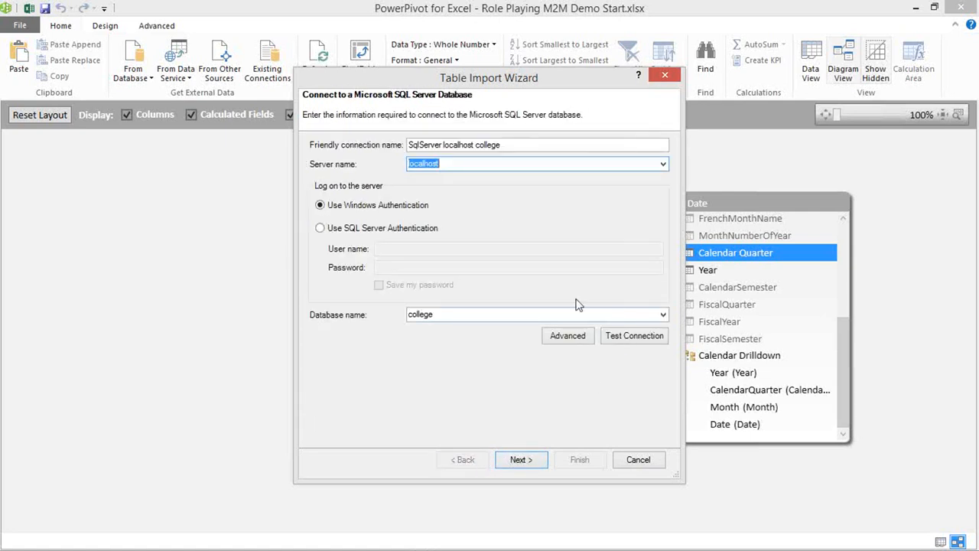
Step: Set the import database back to AdventureWorksDW2013 and proceed with selecting from a list of tables and views
left_click(463, 313)
scroll(464, 315, "up", 1)
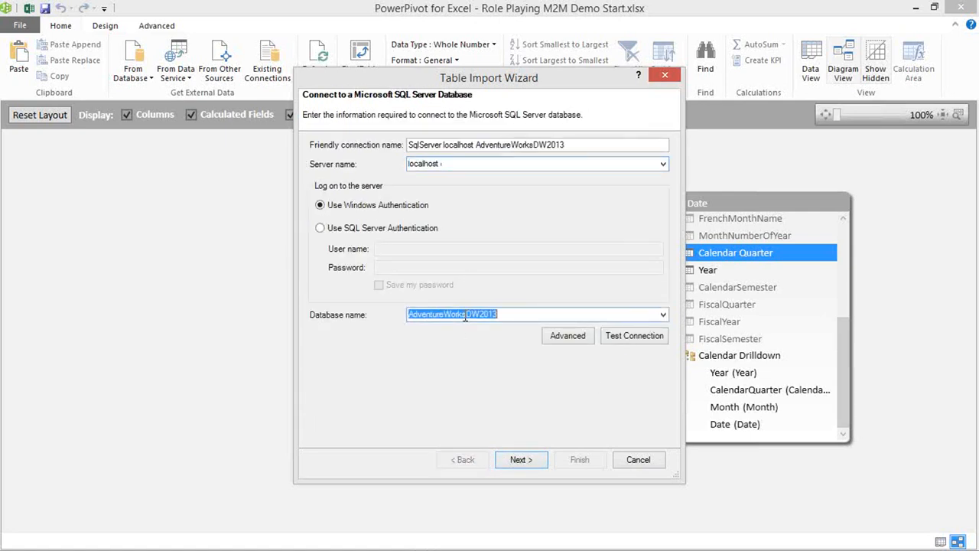
left_click(518, 458)
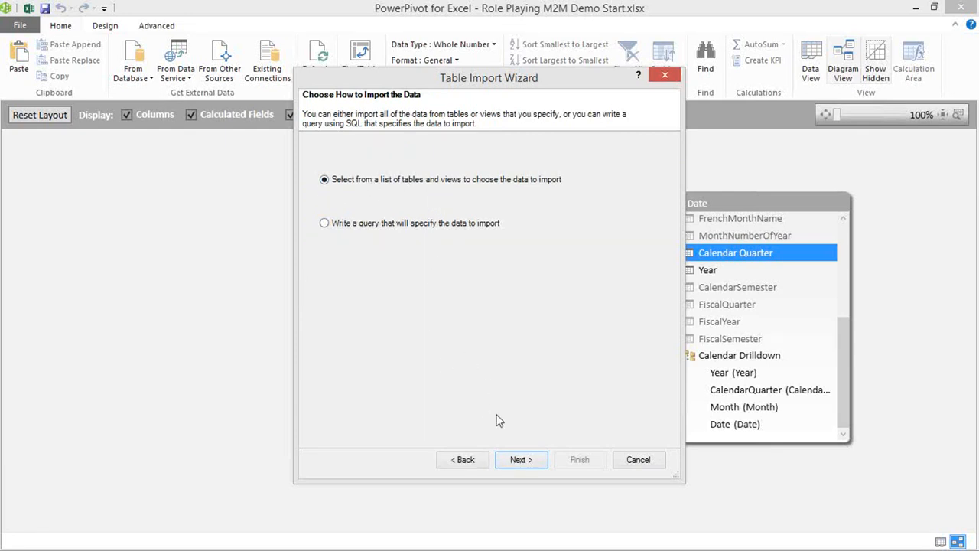
left_click(522, 457)
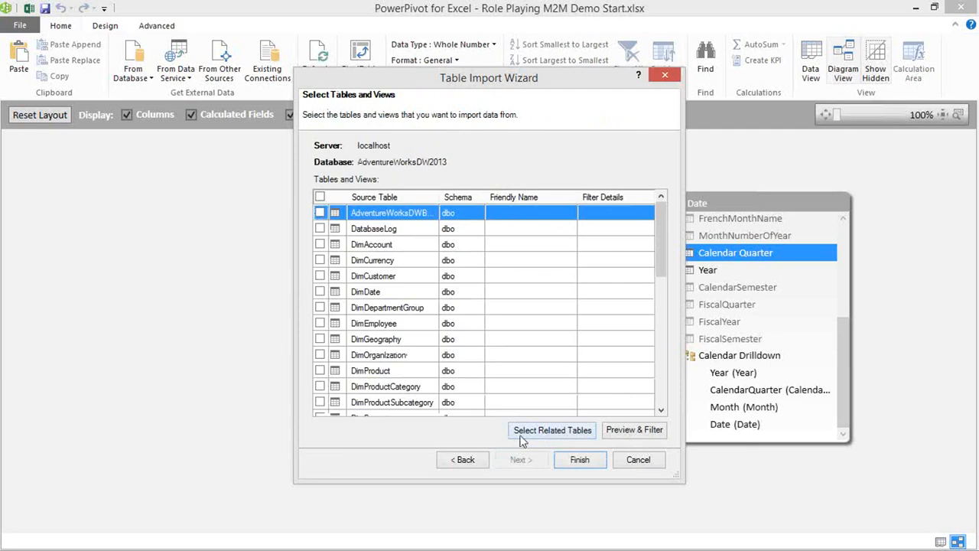
Step: Include the FactFinance table in the import with the friendly name Finance
left_click_drag(663, 243, 621, 342)
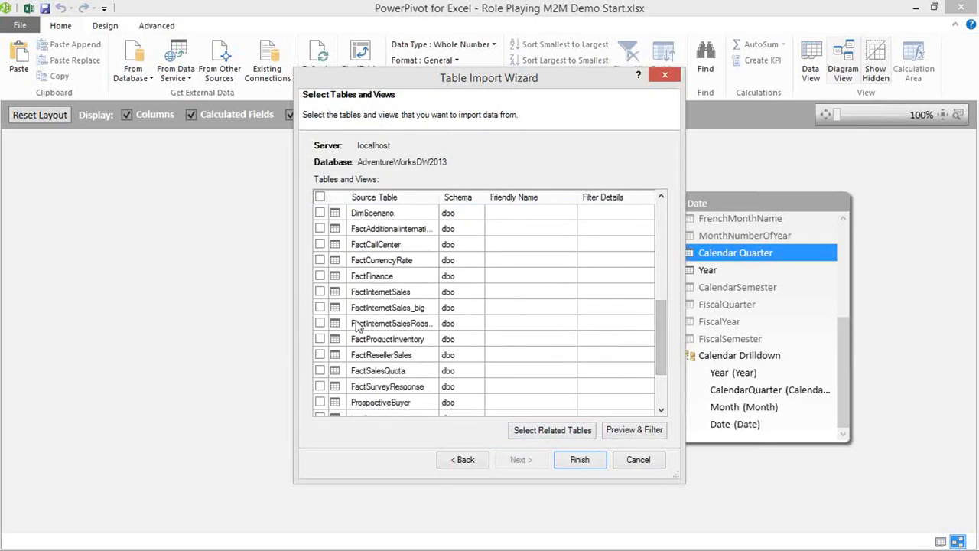
left_click(320, 275)
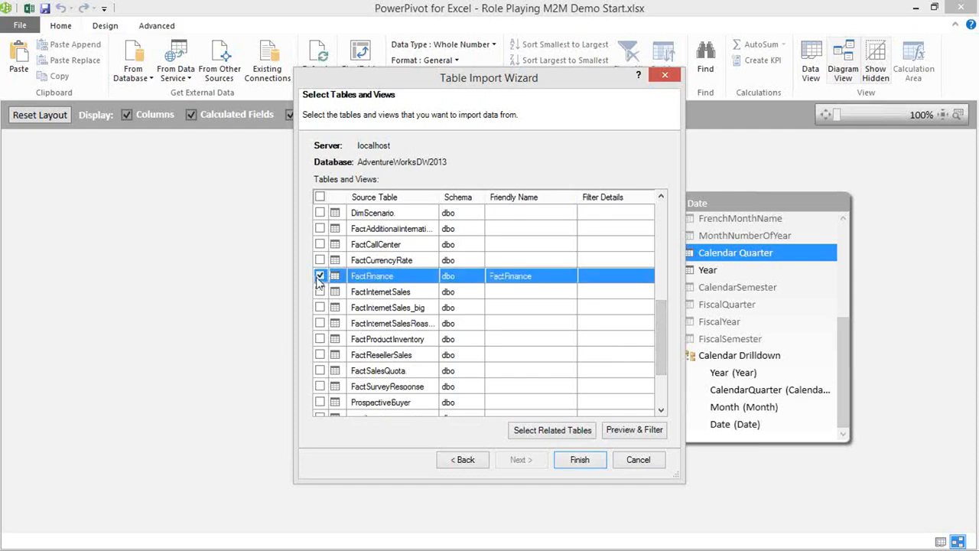
left_click(504, 275)
key("Right")
key("shift+Home")
key("Delete")
key("Return")
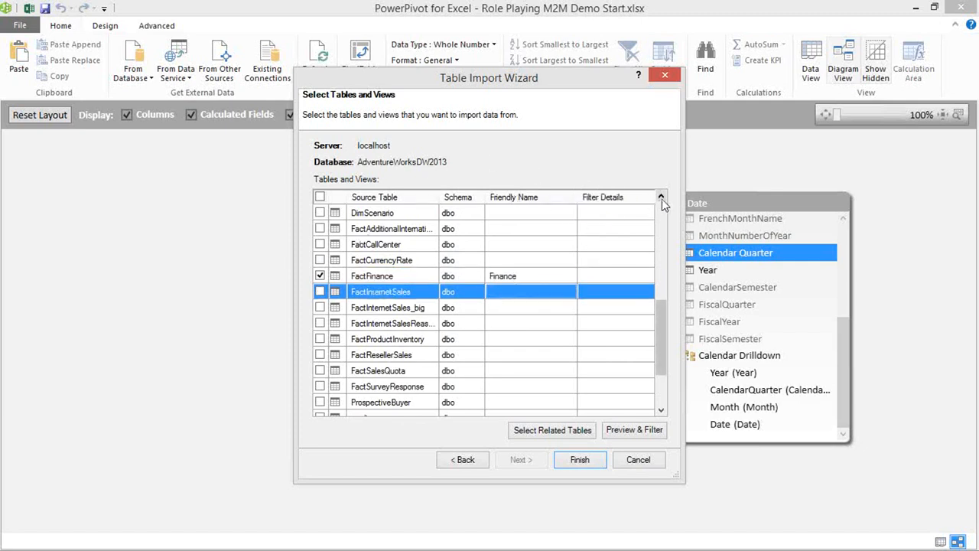
Step: Include the DimOrganization table with the friendly name Organization and import the selected tables
left_click_drag(658, 306, 659, 246)
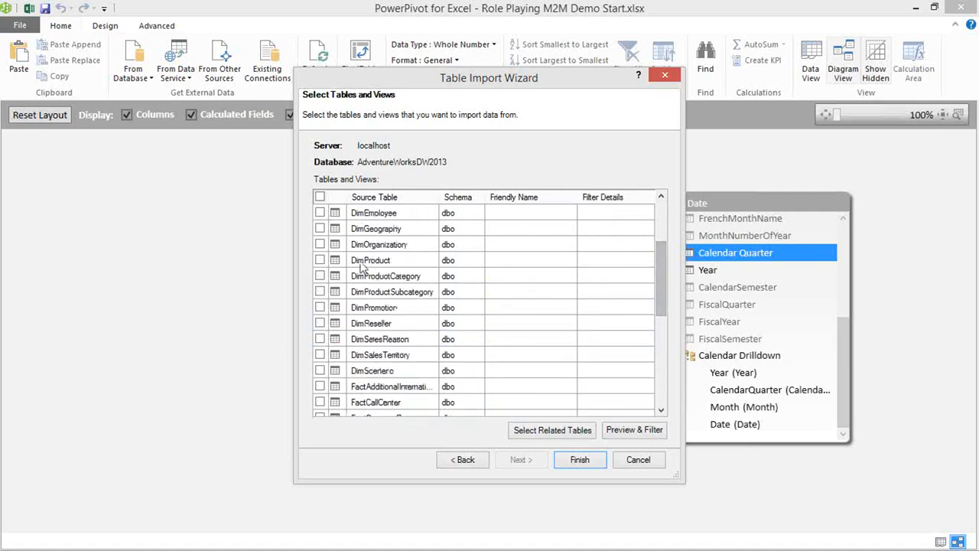
left_click(319, 244)
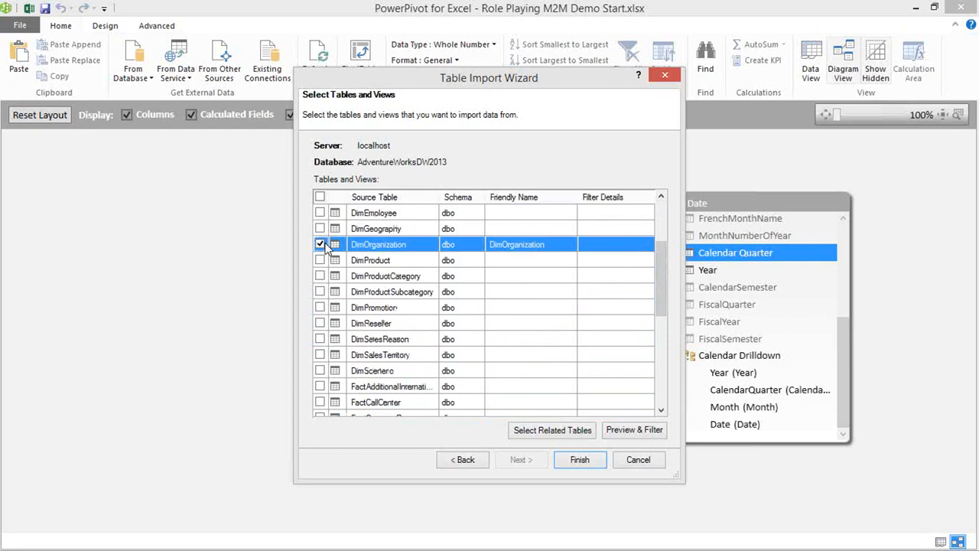
left_click(502, 243)
key("BackSpace")
key("BackSpace")
key("BackSpace")
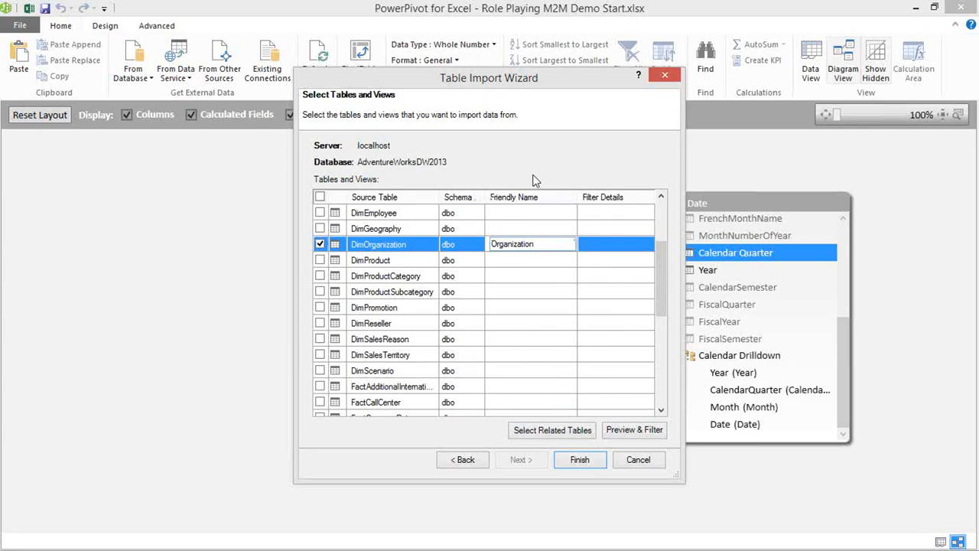
key("Return")
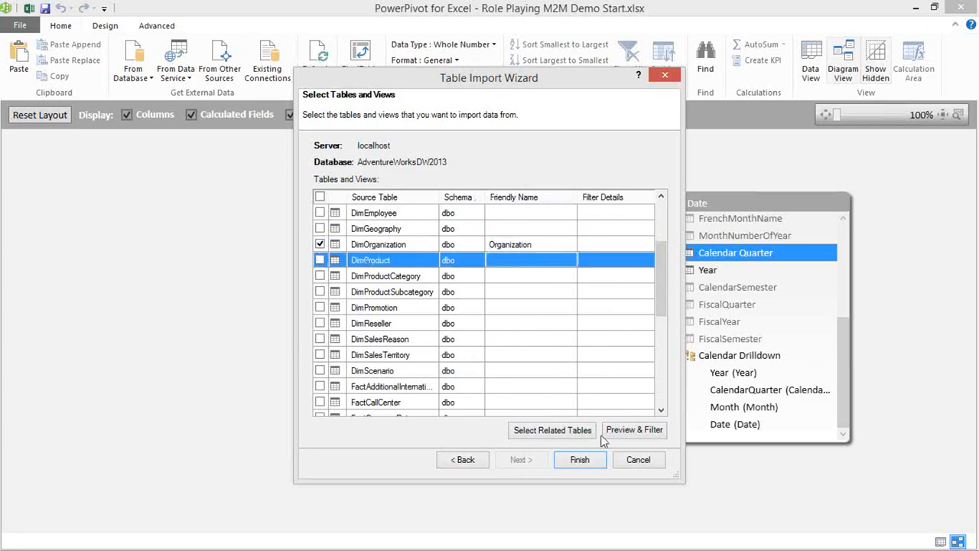
left_click(581, 461)
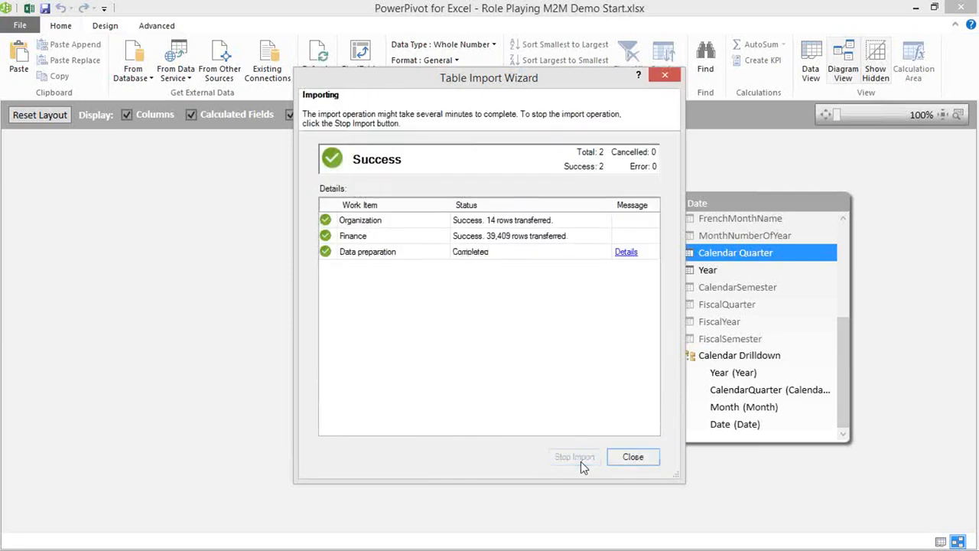
left_click(638, 468)
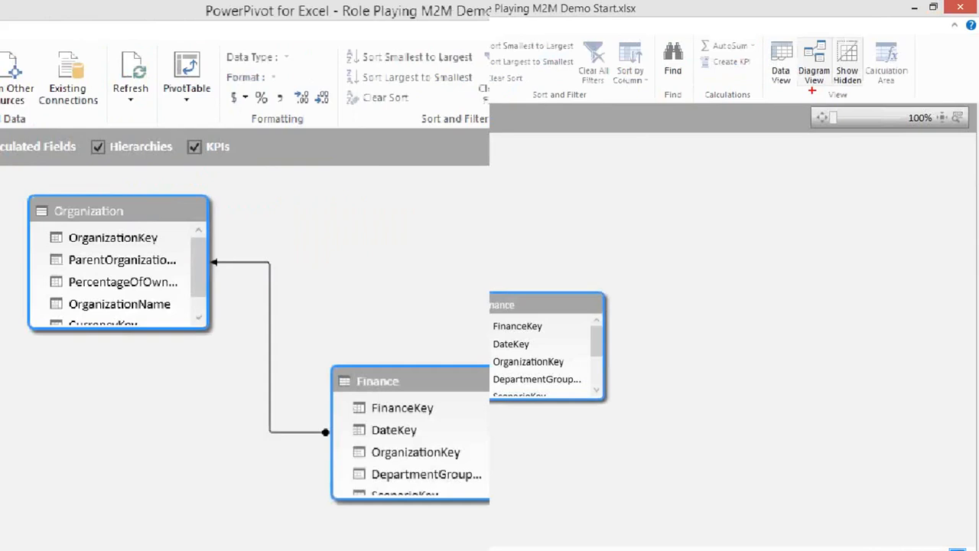
Step: Move the Finance table up in the diagram and enlarge it to fit all its columns and full column names
left_click_drag(509, 298, 526, 246)
left_click(535, 298)
left_click_drag(533, 342, 534, 417)
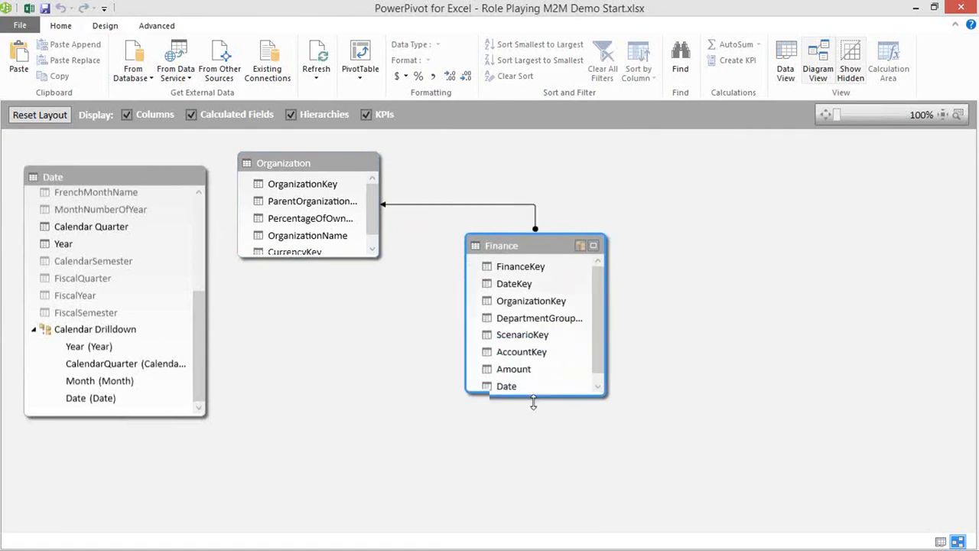
left_click_drag(608, 330, 658, 329)
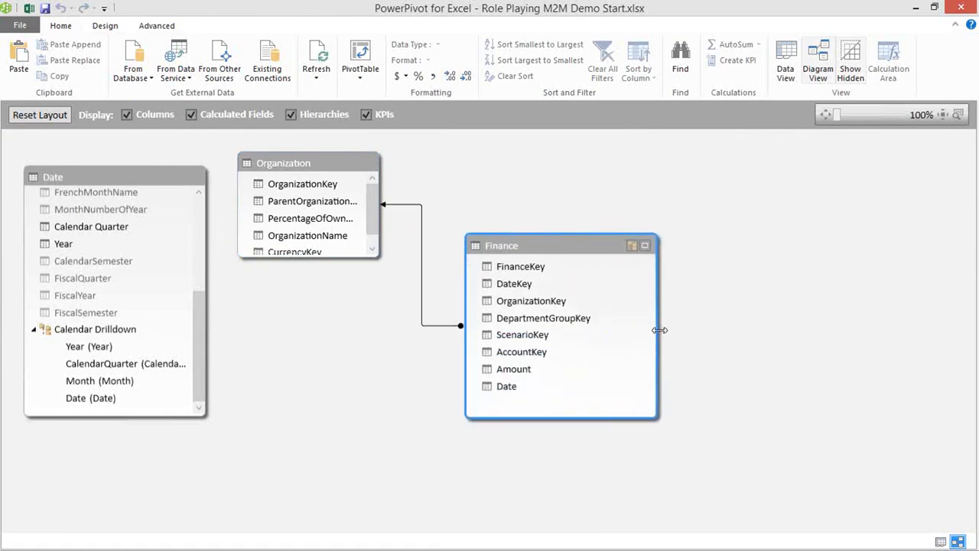
Step: Hide the Finance table's columns from FinanceKey through AccountKey from client tools
left_click(541, 267, "shift")
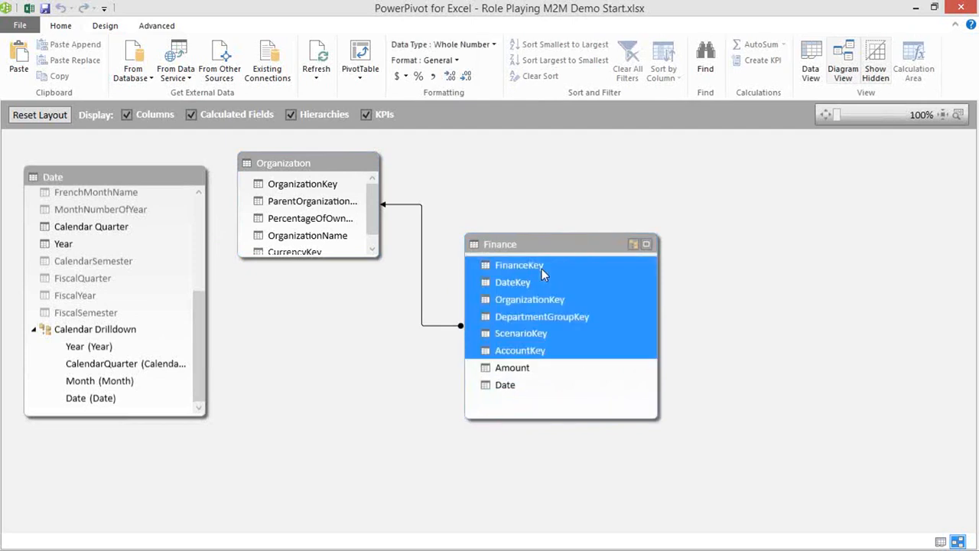
left_click(539, 352)
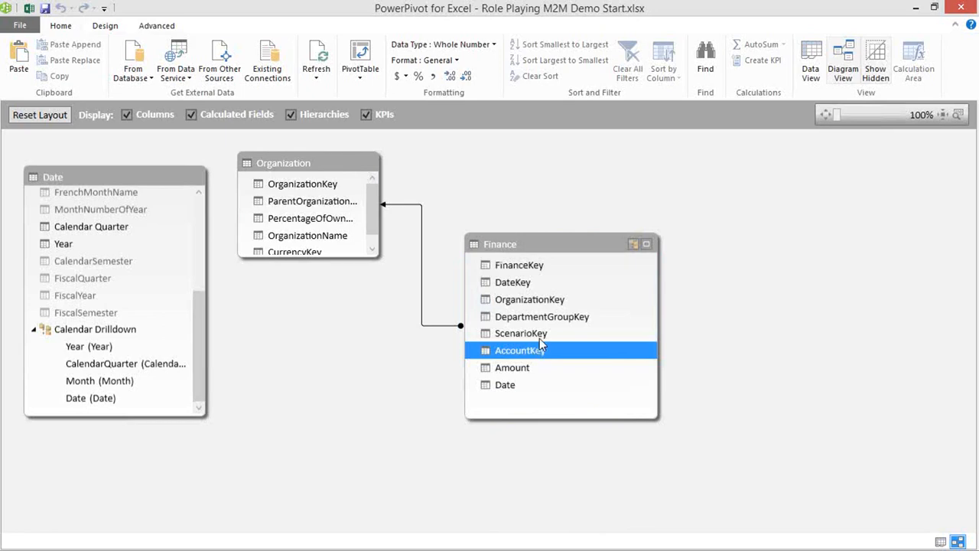
left_click(536, 265, "shift")
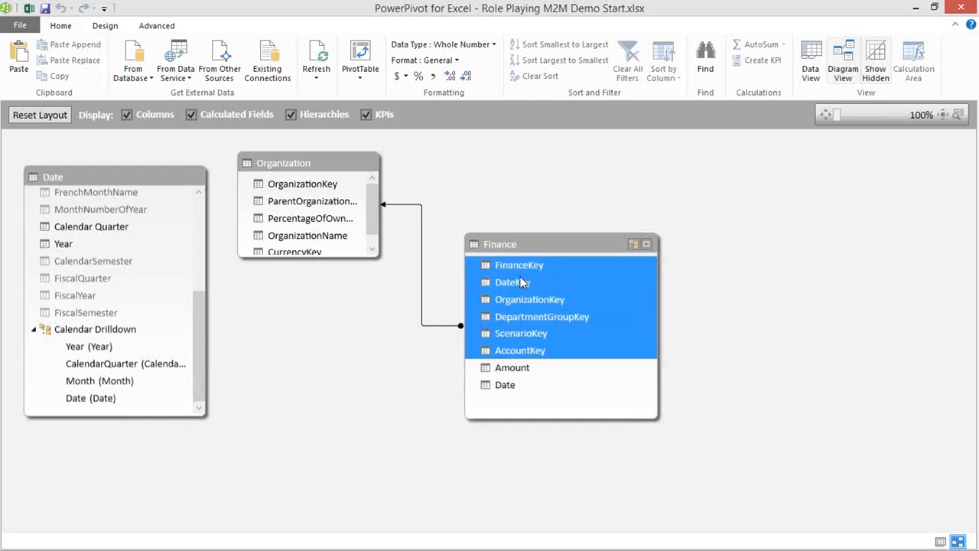
right_click(519, 276)
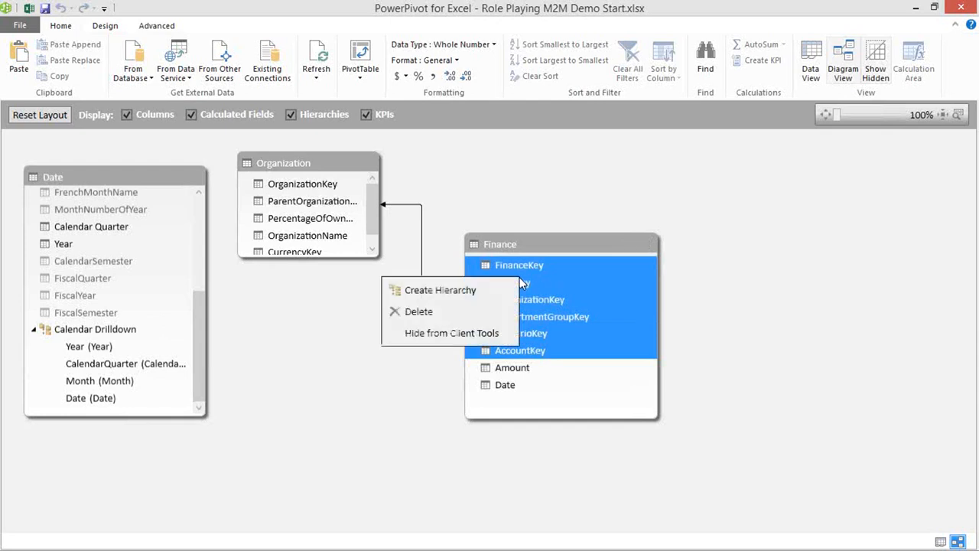
left_click(476, 339)
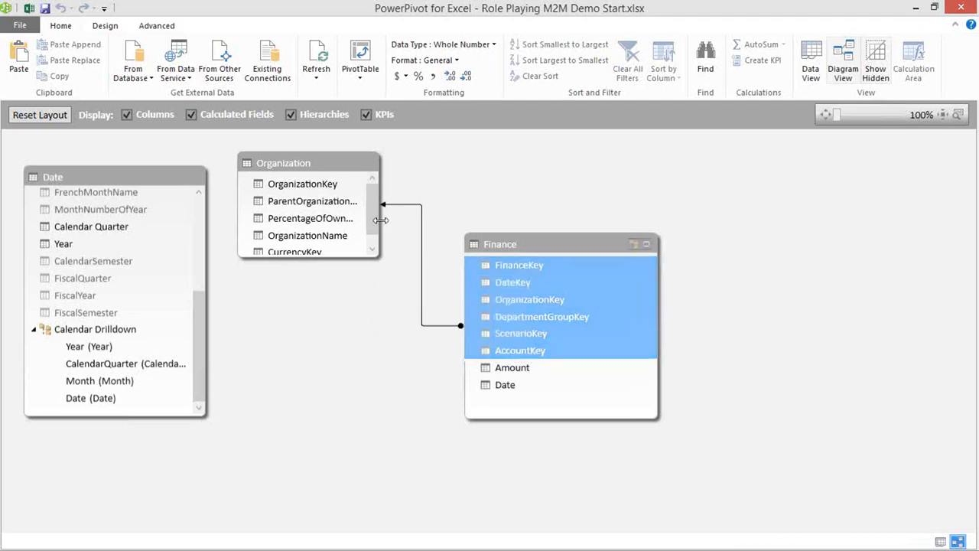
Step: Widen and lengthen the Organization table in the diagram to fit all its columns, down to CurrencyKey
left_click(236, 213)
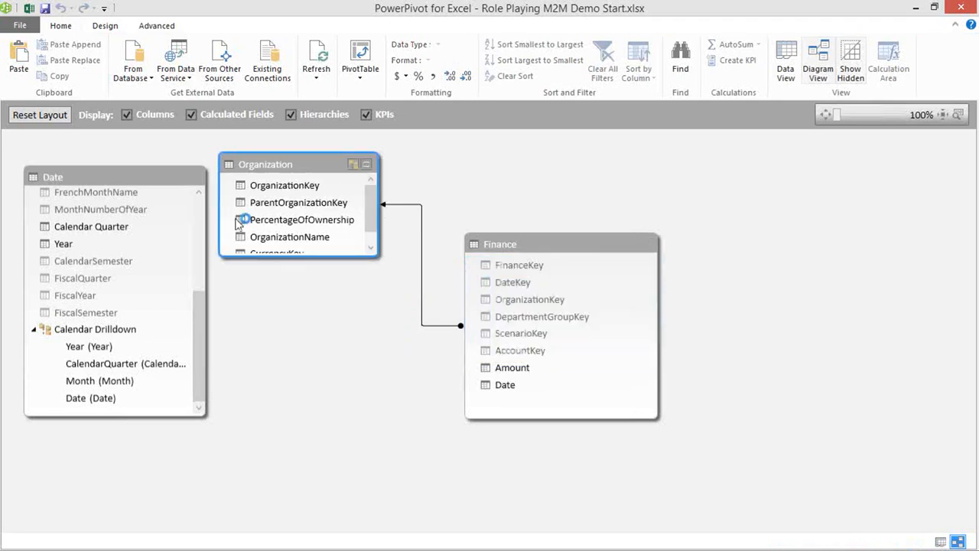
left_click_drag(380, 204, 398, 208)
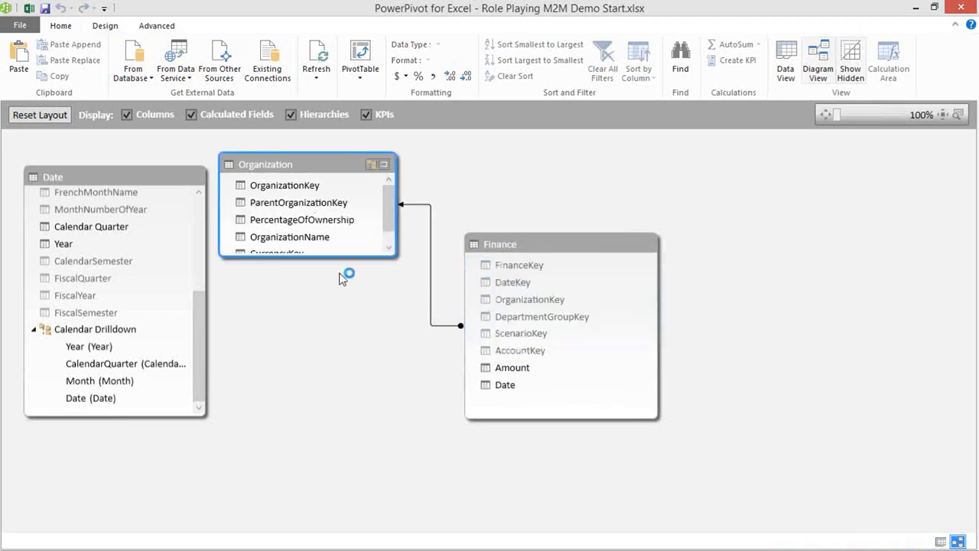
left_click_drag(338, 257, 339, 284)
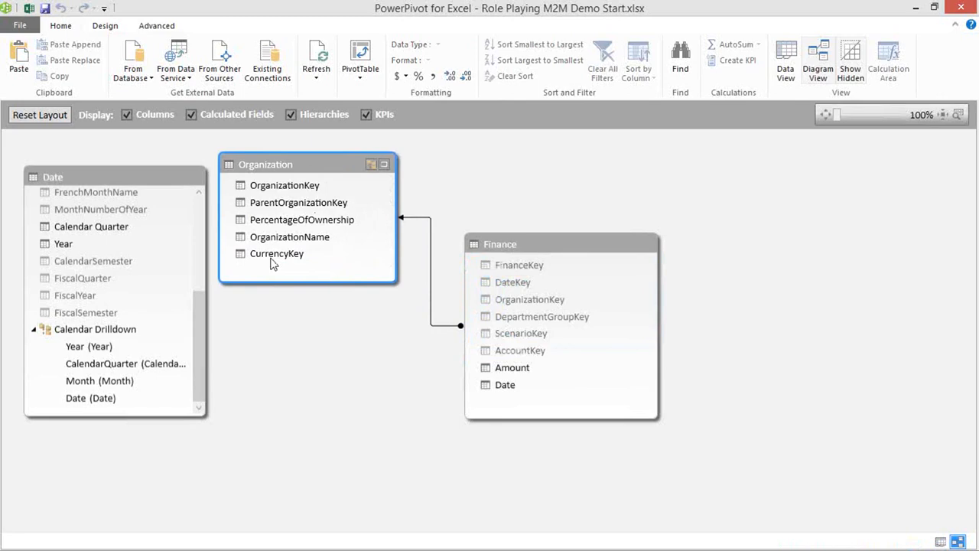
Step: Move the Date table to the right of the Finance table and collapse its Calendar Drilldown hierarchy, bringing its first columns into view
left_click_drag(148, 180, 866, 164)
left_click(744, 317)
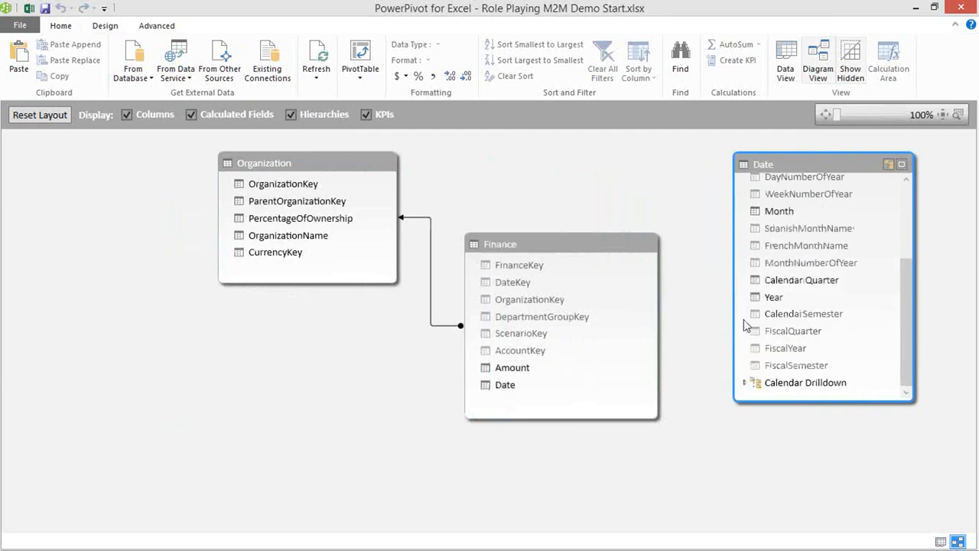
left_click_drag(904, 265, 905, 174)
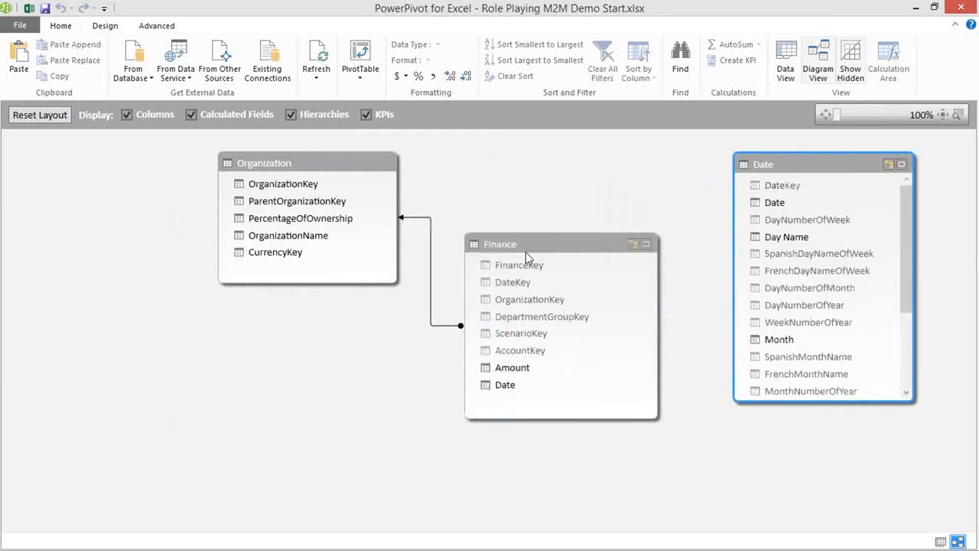
Step: Create a relationship from the Finance table's DateKey column to the Date table's DateKey column
left_click(533, 283)
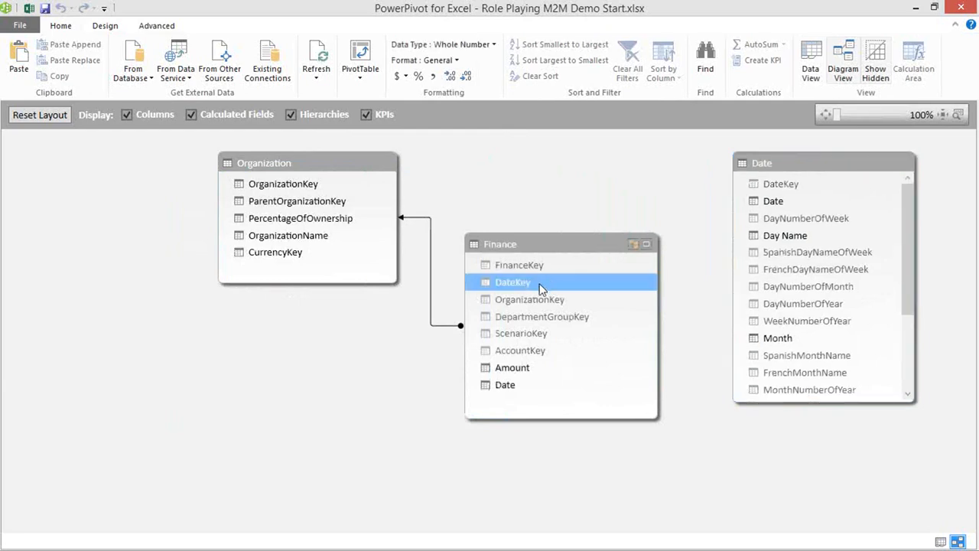
left_click_drag(541, 286, 760, 191)
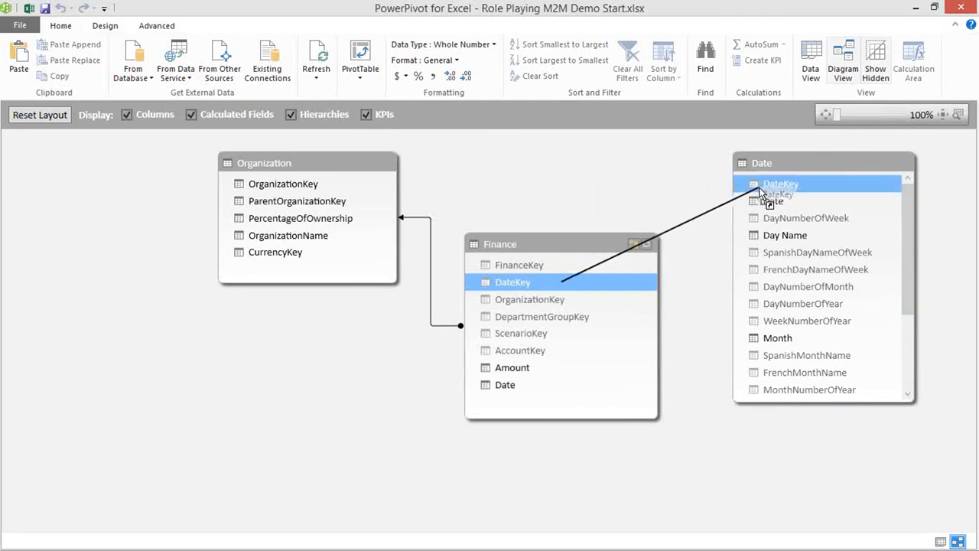
left_click_drag(759, 191, 760, 192)
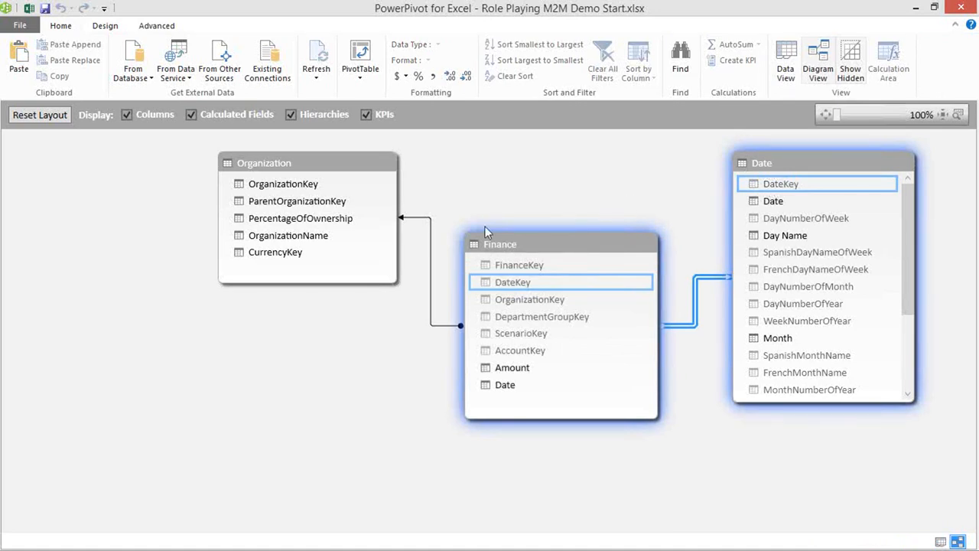
Step: Hide the Organization table's OrganizationKey, ParentOrganizationKey and CurrencyKey columns from client tools
left_click(307, 184)
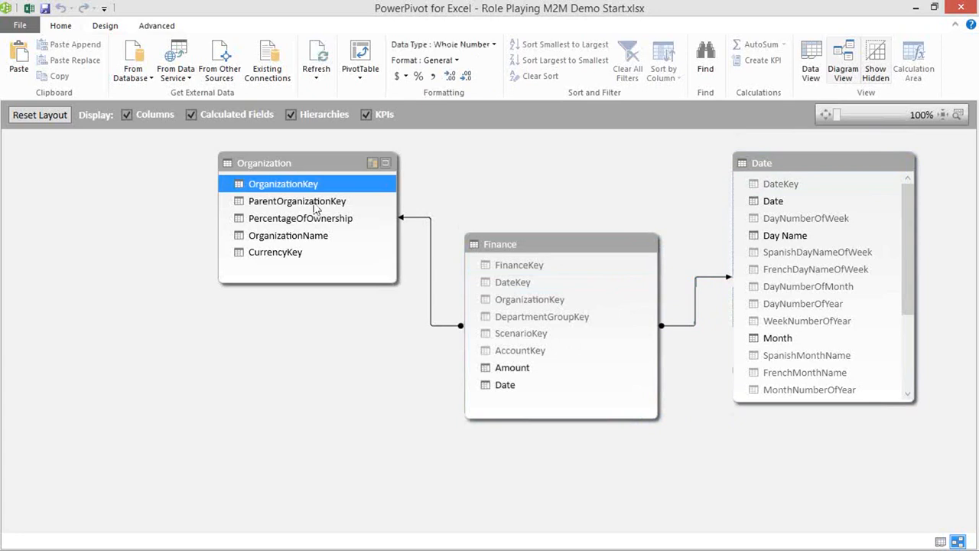
left_click(316, 202, "ctrl")
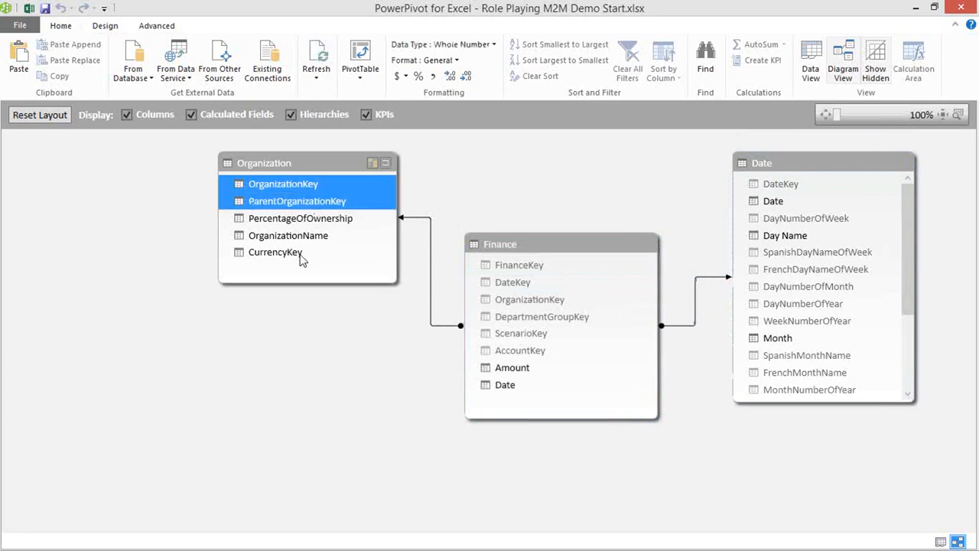
left_click(300, 254, "ctrl")
right_click(333, 253)
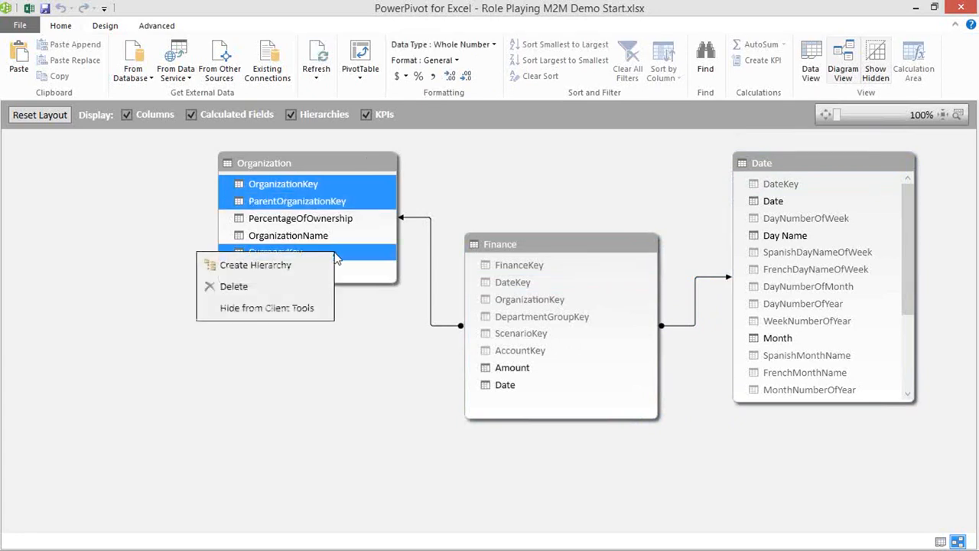
left_click(304, 309)
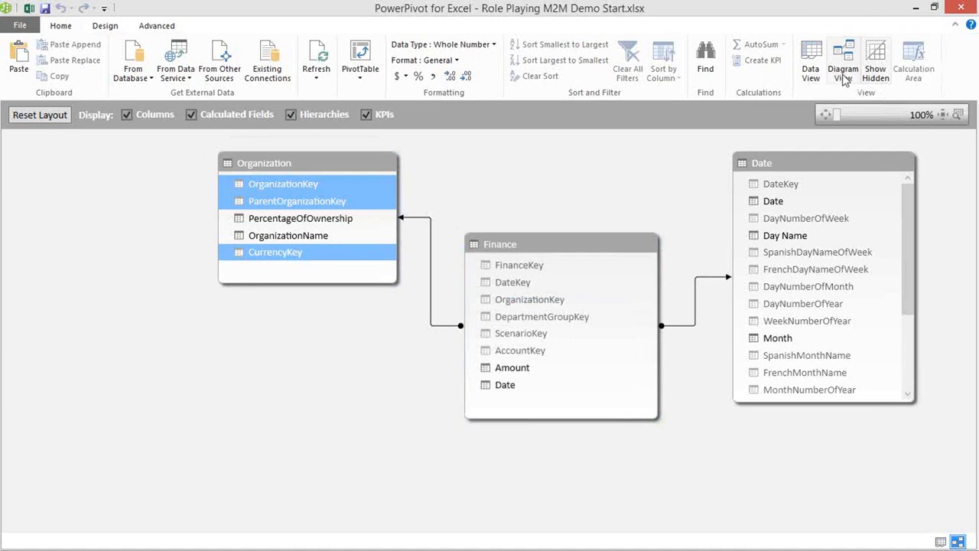
Step: Show the Organization table in data view and widen its OrganizationKey and ParentOrganizationKey columns
left_click(815, 73)
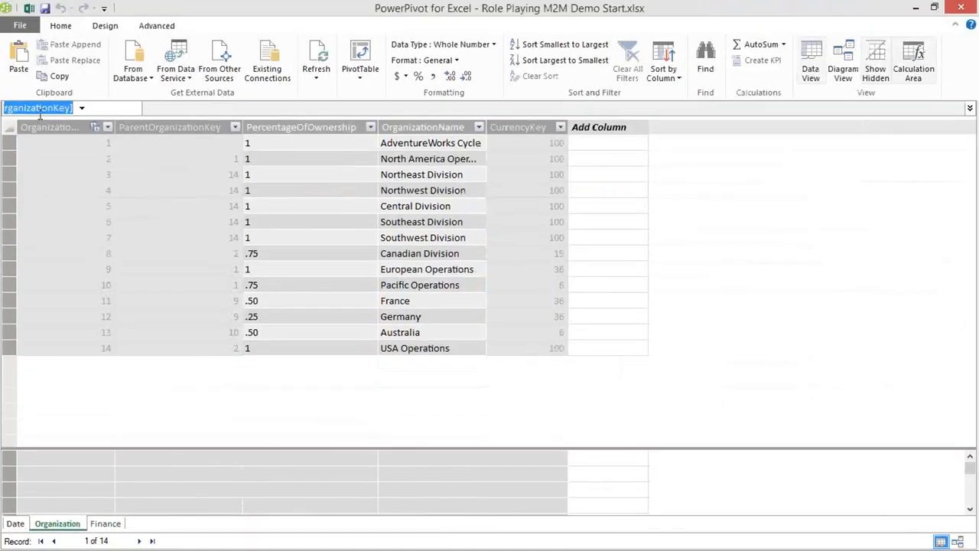
left_click_drag(114, 128, 143, 143)
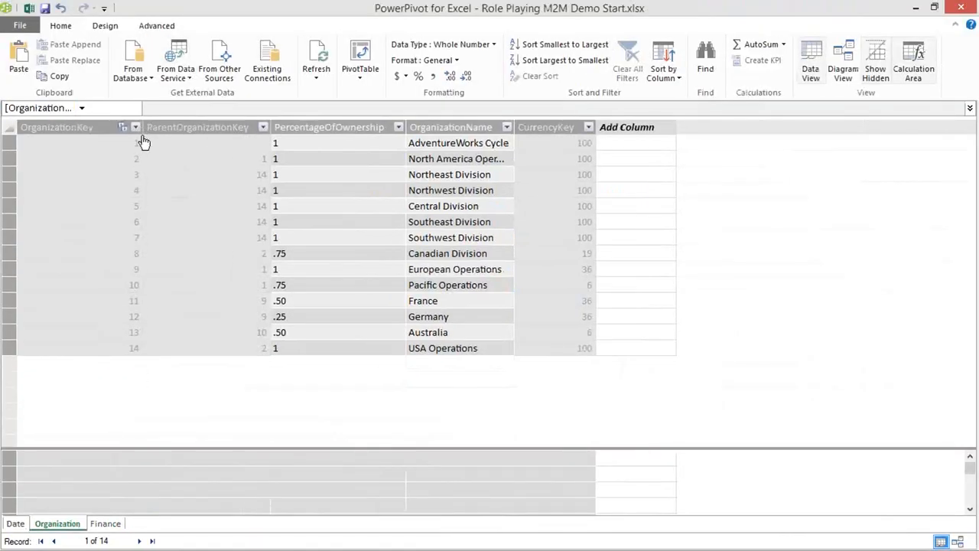
left_click_drag(270, 127, 286, 137)
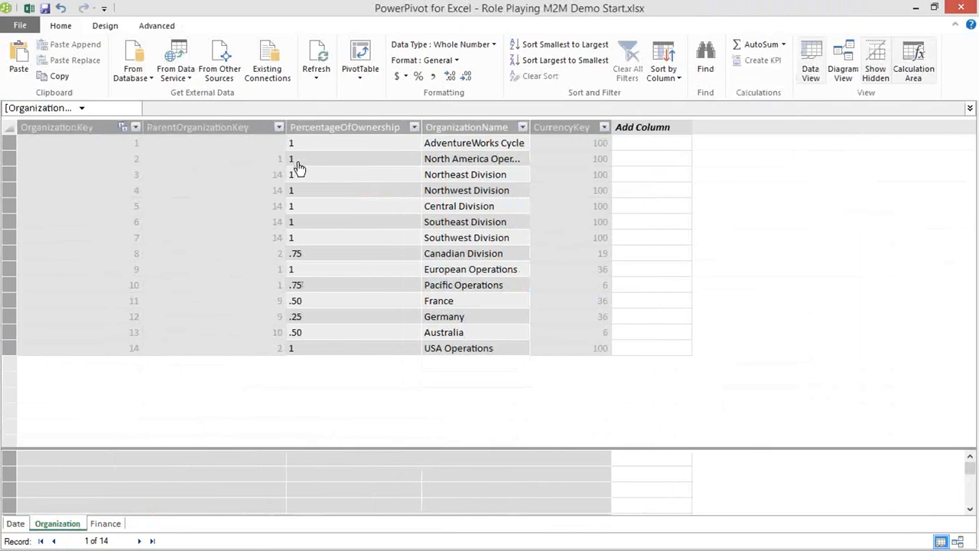
Step: Move the PercentageOfOwnership column after CurrencyKey and widen the OrganizationName column to fit its longest entries
left_click(345, 129)
left_click_drag(345, 131, 594, 123)
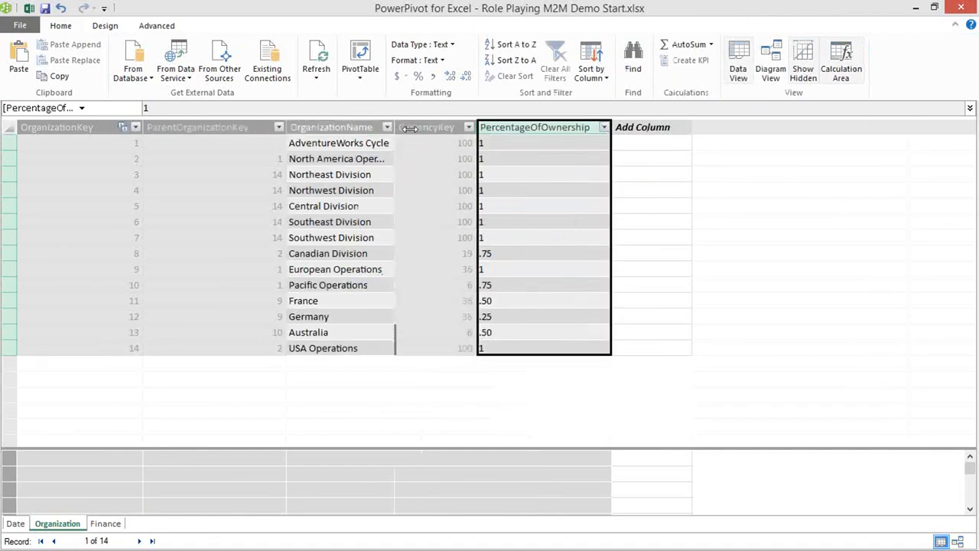
left_click_drag(411, 129, 426, 128)
Step: Rename the OrganizationName column as Organization Name
left_click(361, 127)
right_click(360, 129)
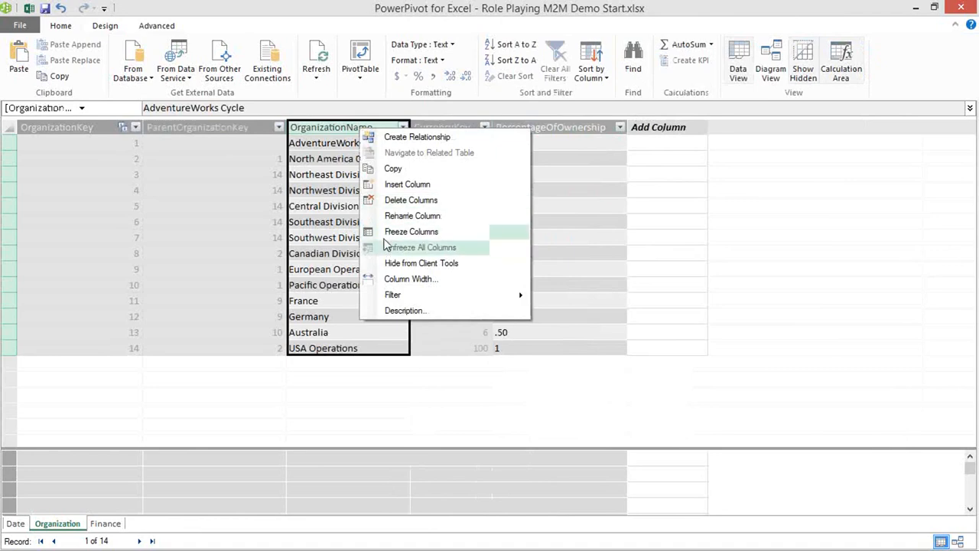
left_click(405, 216)
left_click(343, 126)
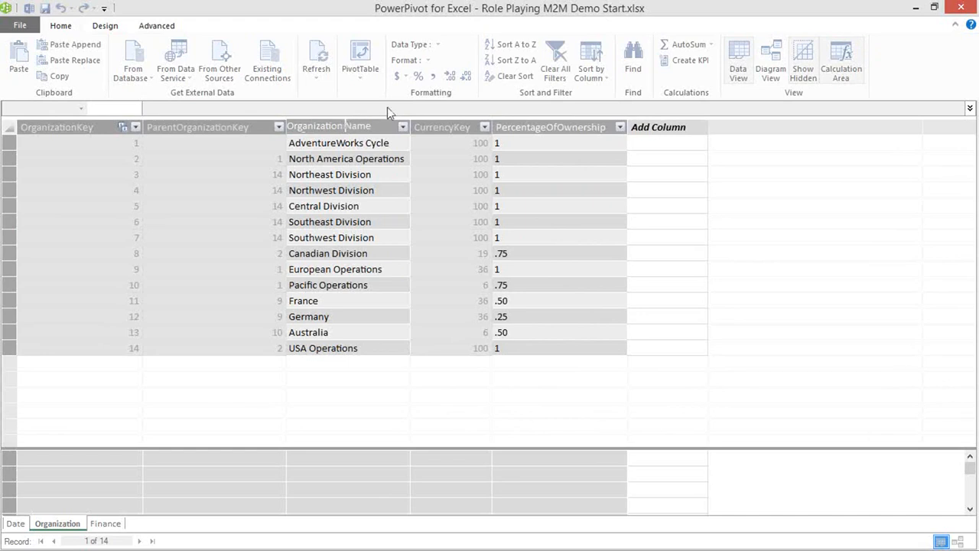
key("Return")
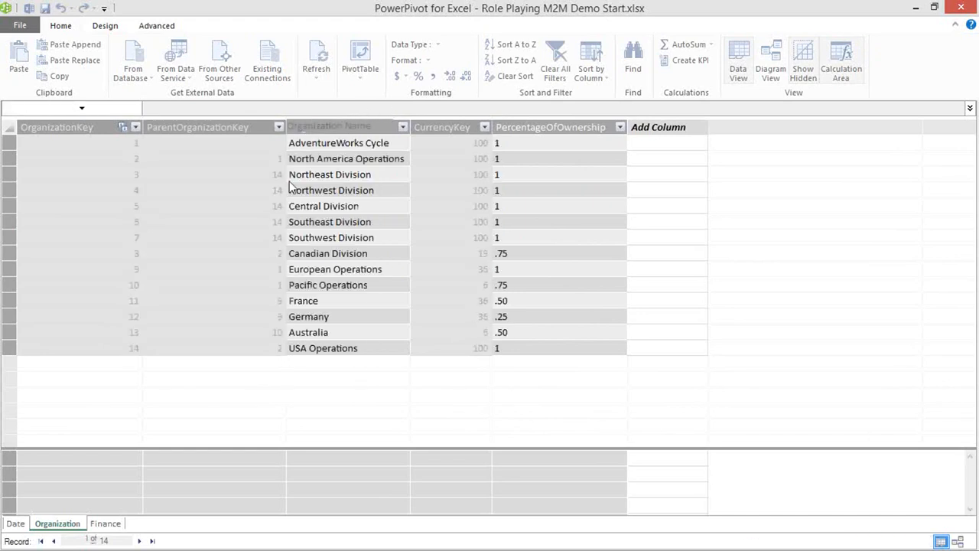
Step: Examine how OrganizationKey and ParentOrganizationKey relate the organizations, comparing the AdventureWorks Cycle, North America Operations and France rows
left_click(325, 143)
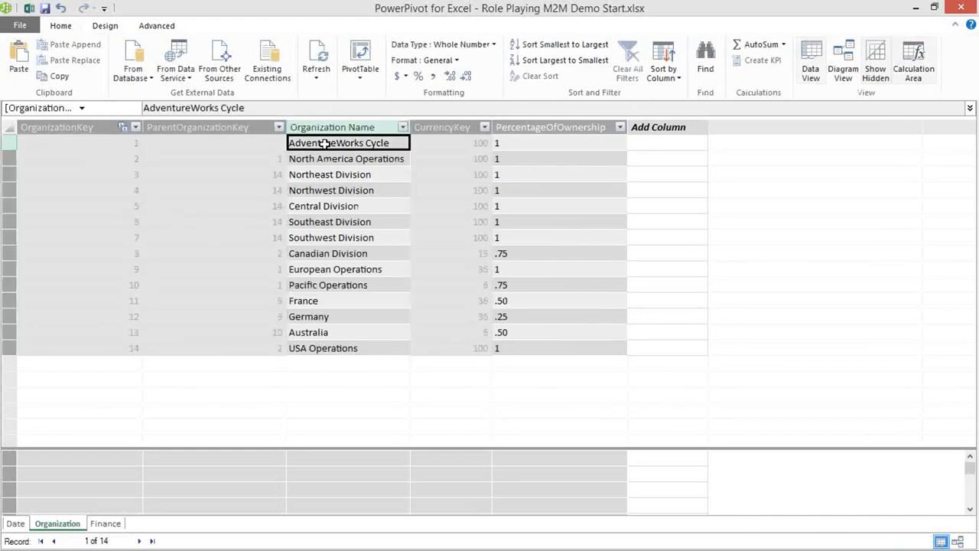
left_click(113, 148)
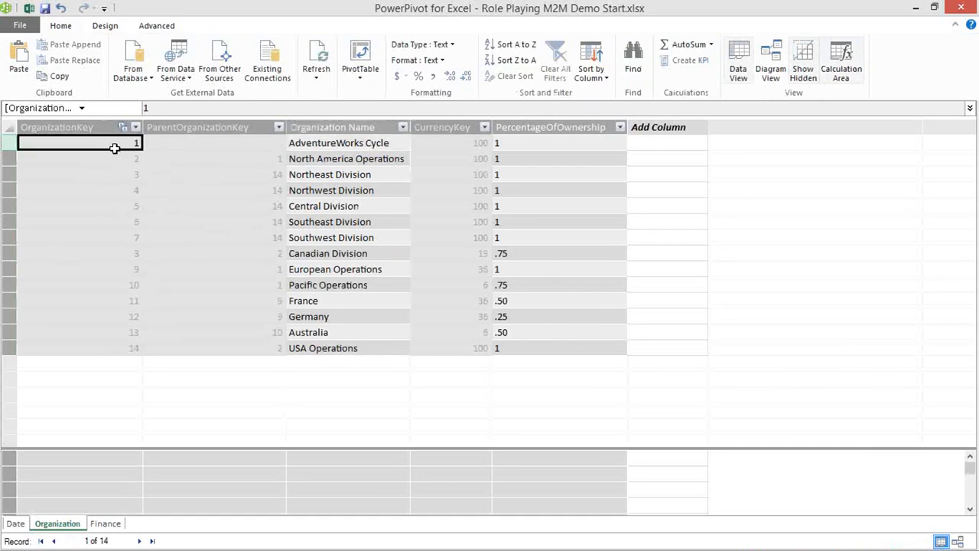
left_click(311, 160)
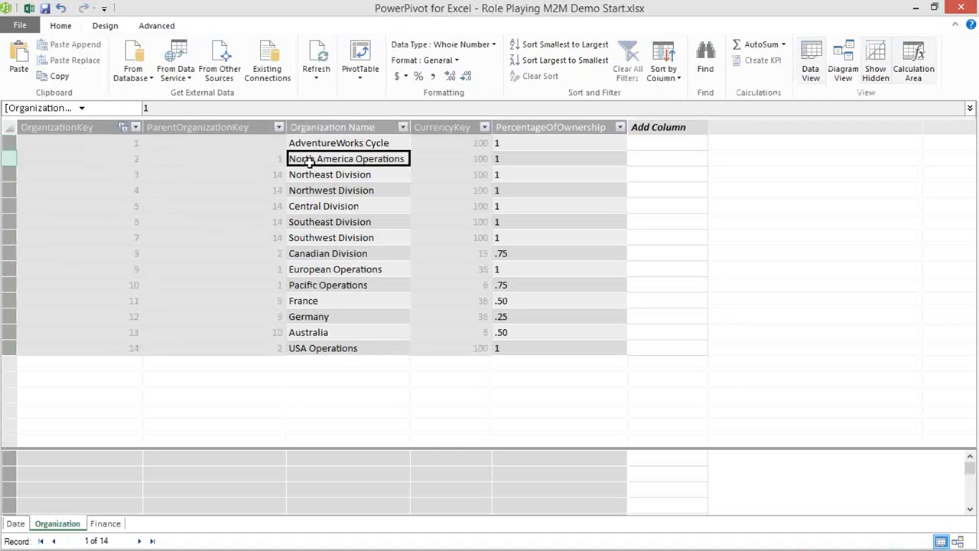
left_click(120, 160)
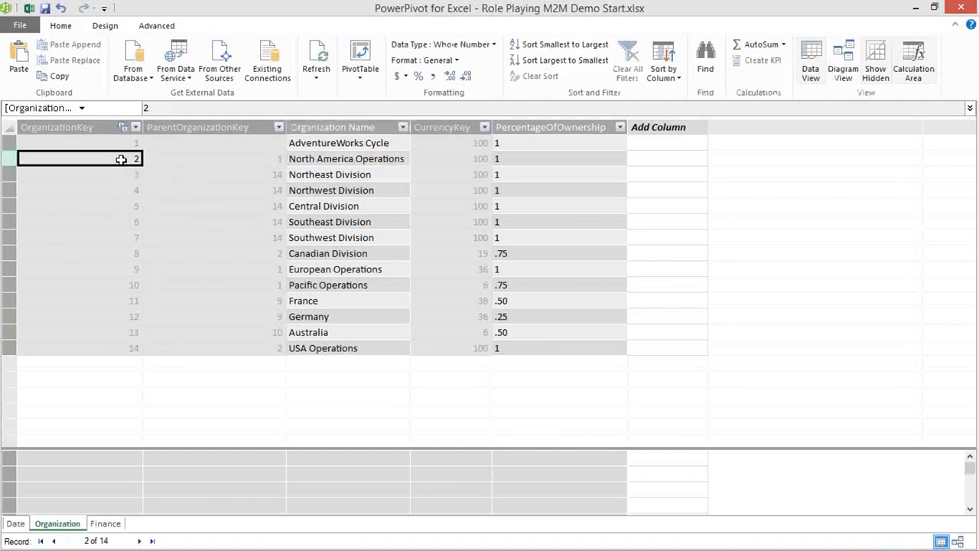
left_click(214, 158)
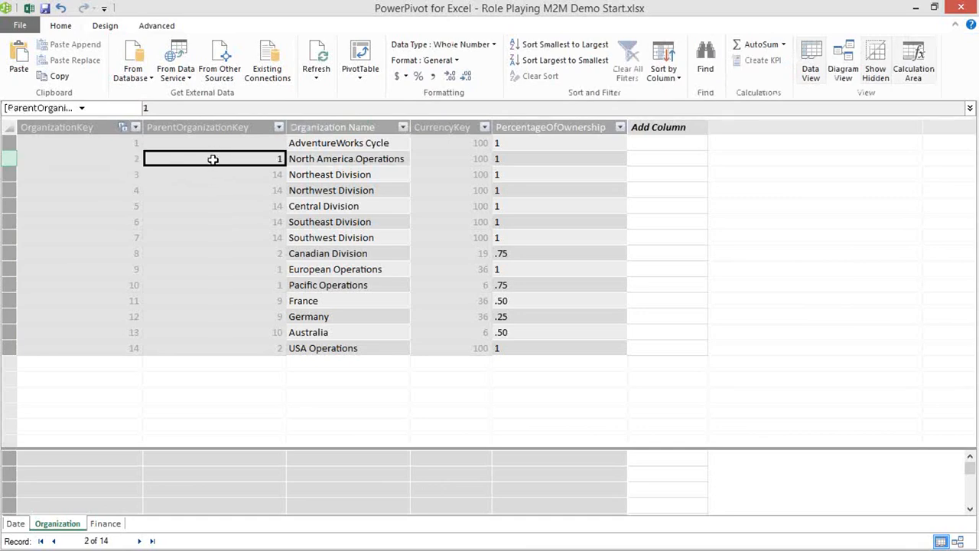
left_click(298, 147)
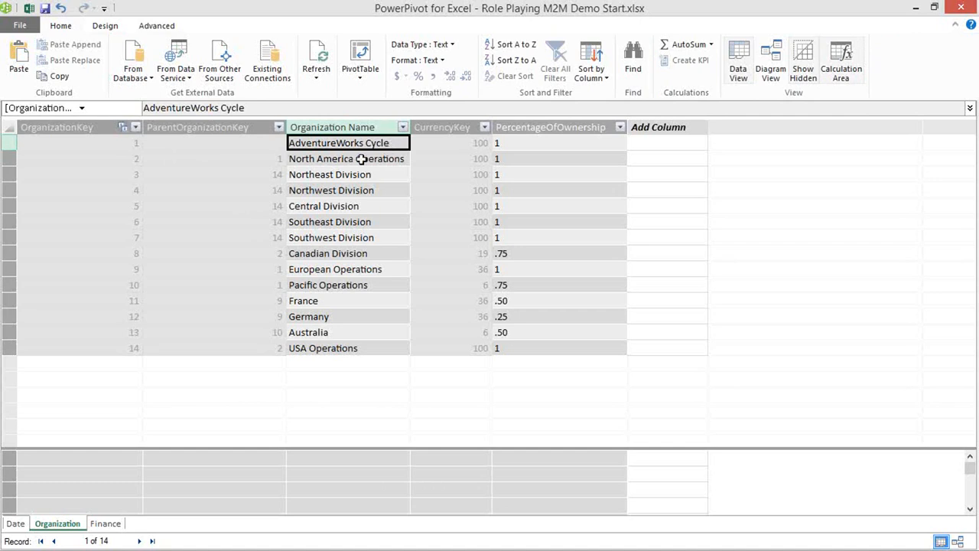
left_click(361, 159)
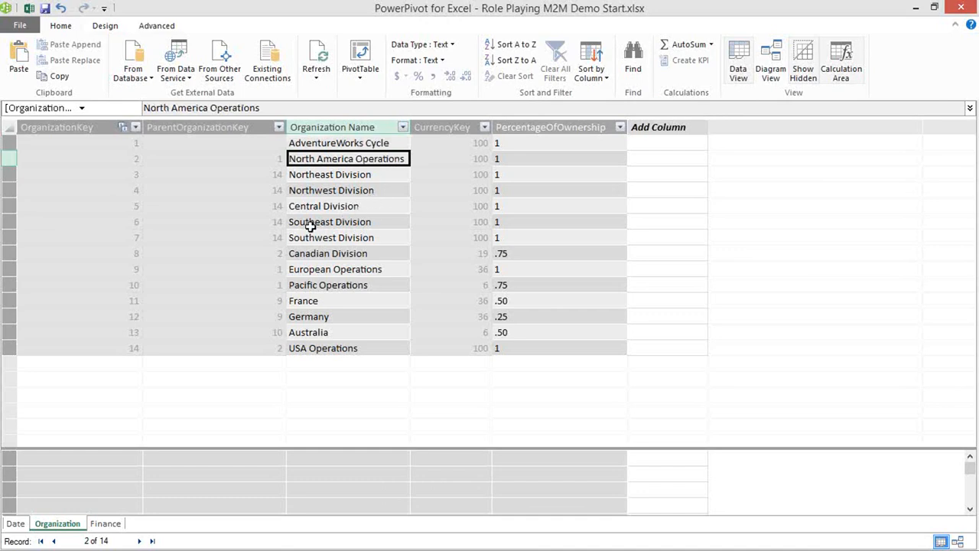
left_click(350, 300)
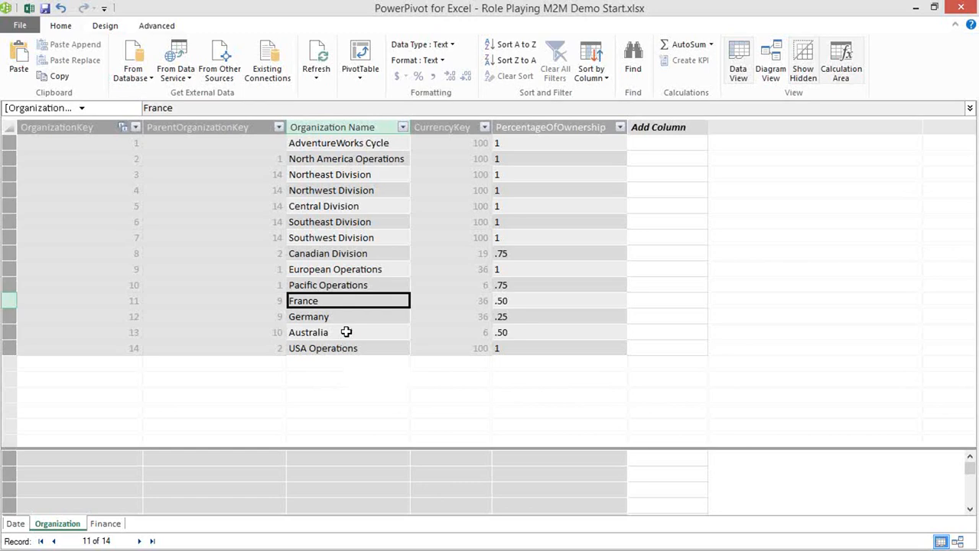
Step: Insert a new column before Organization Name in the Organization table
left_click(299, 126)
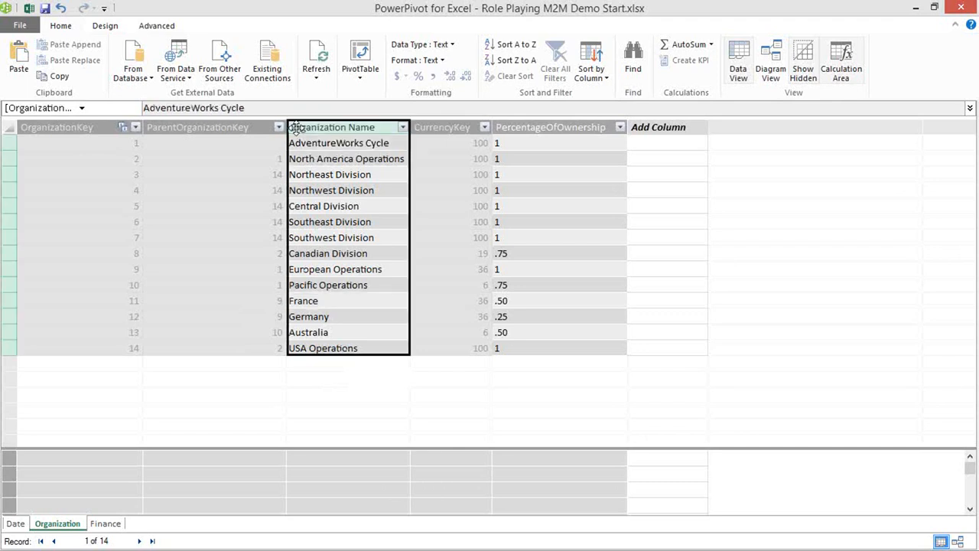
right_click(304, 127)
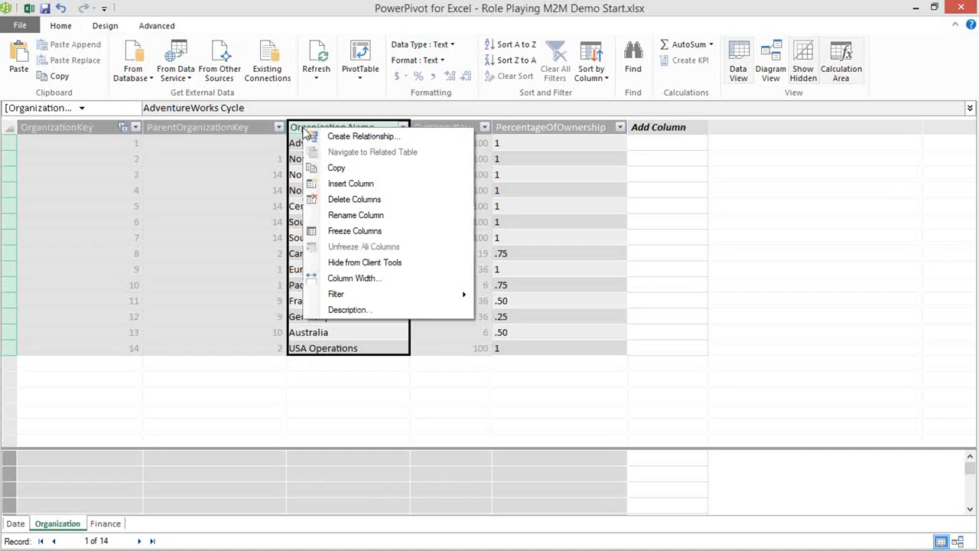
left_click(365, 190)
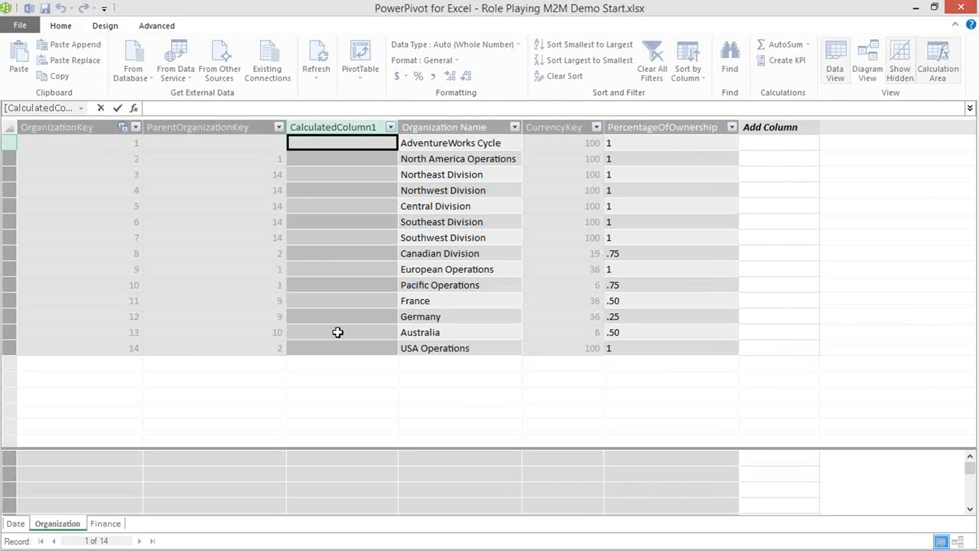
Step: Enter the formula =PATH([OrganizationKey], [ParentOrganizationKey]) in the new calculated column
type("=")
type("PATH")
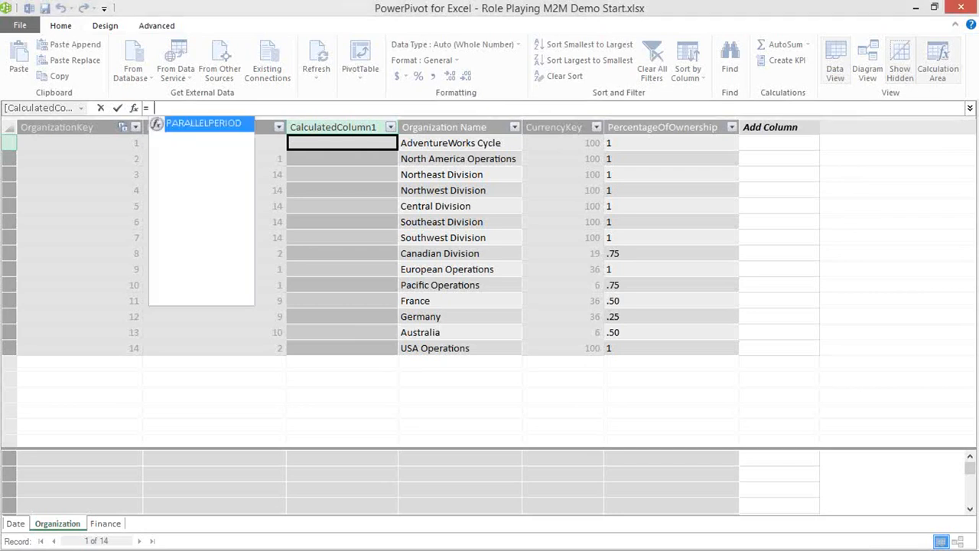
type("(")
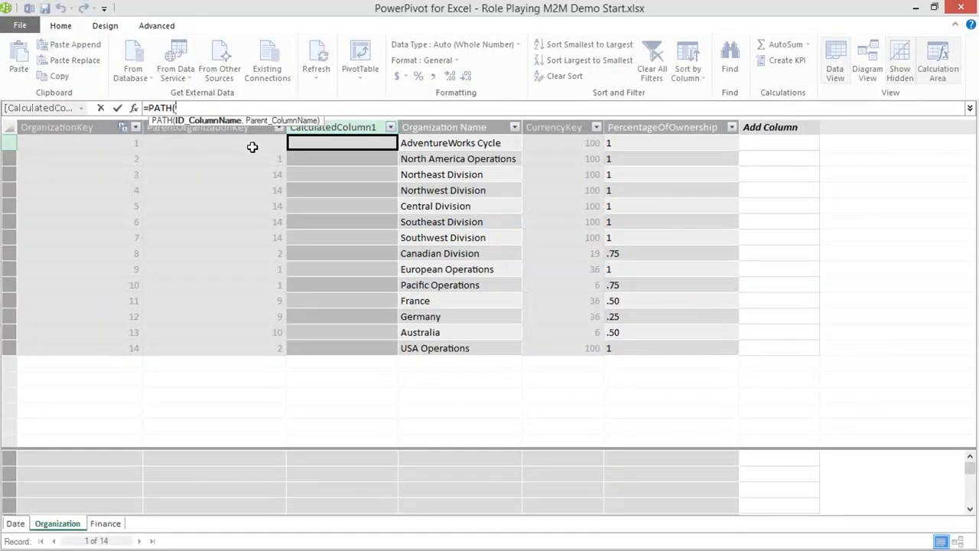
left_click(86, 145)
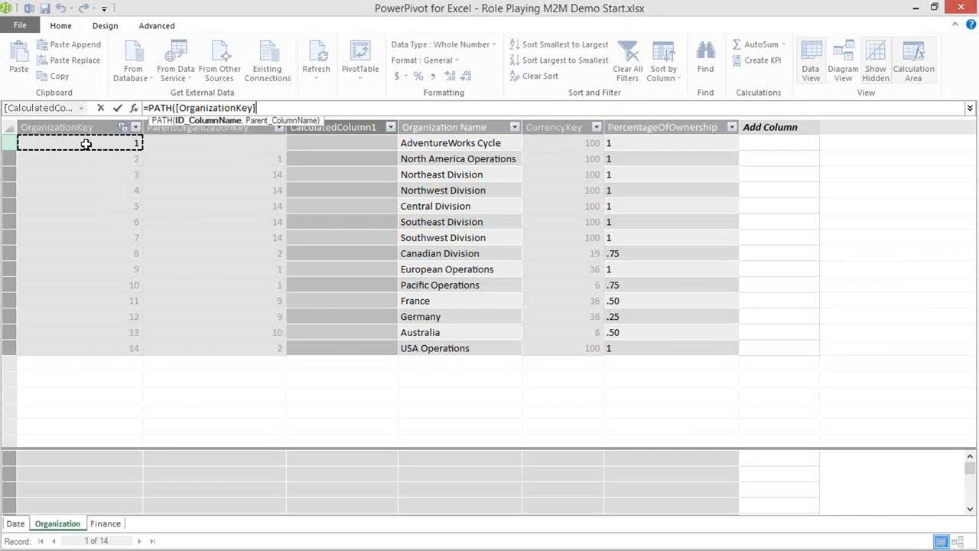
type(",")
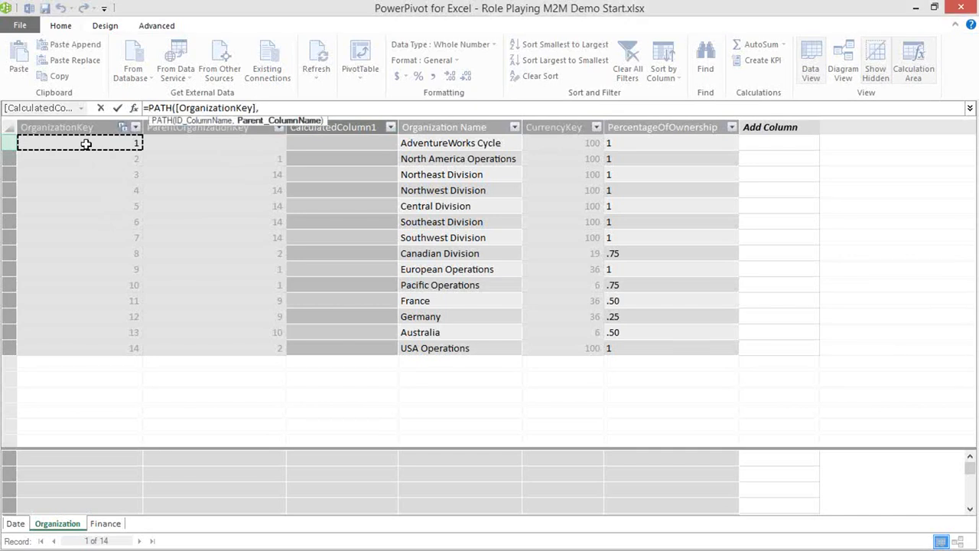
left_click(174, 143)
type(")")
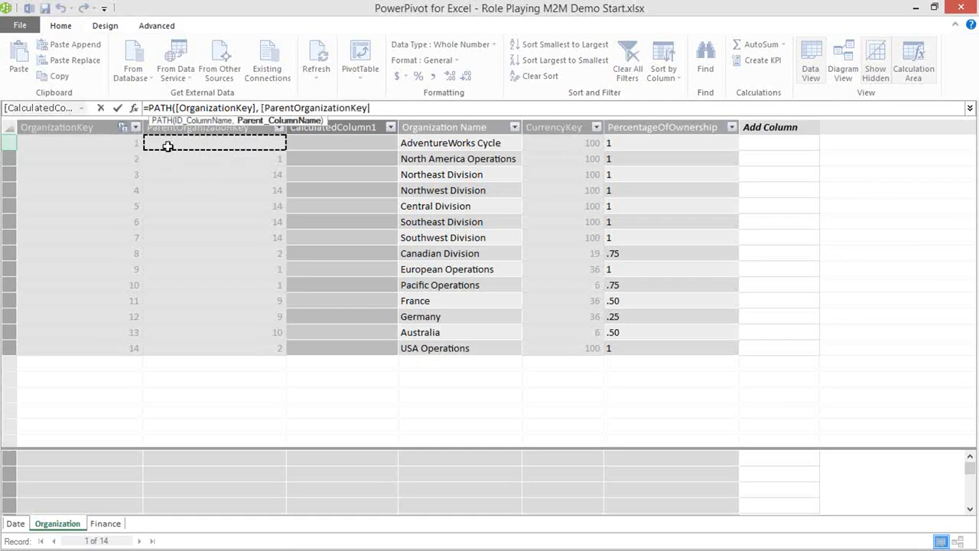
key("Return")
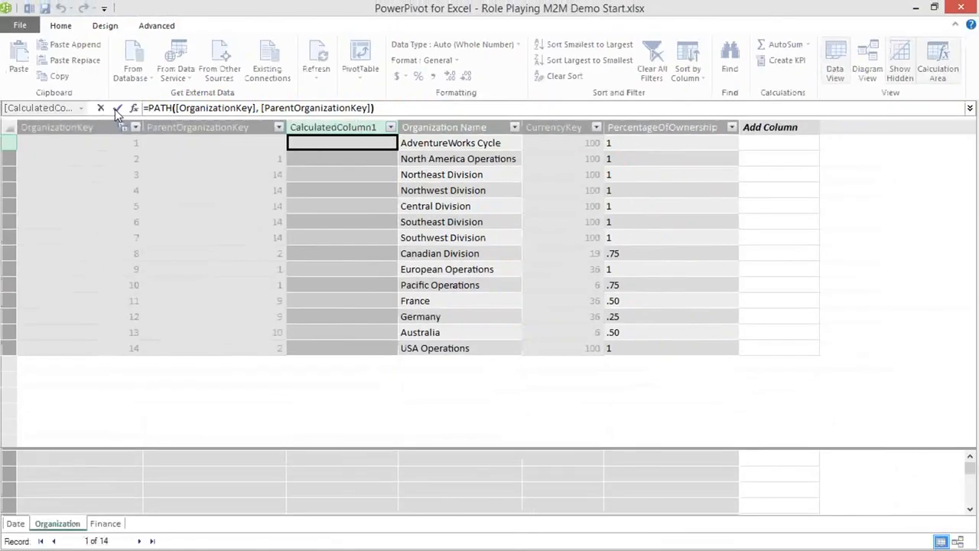
left_click(68, 100)
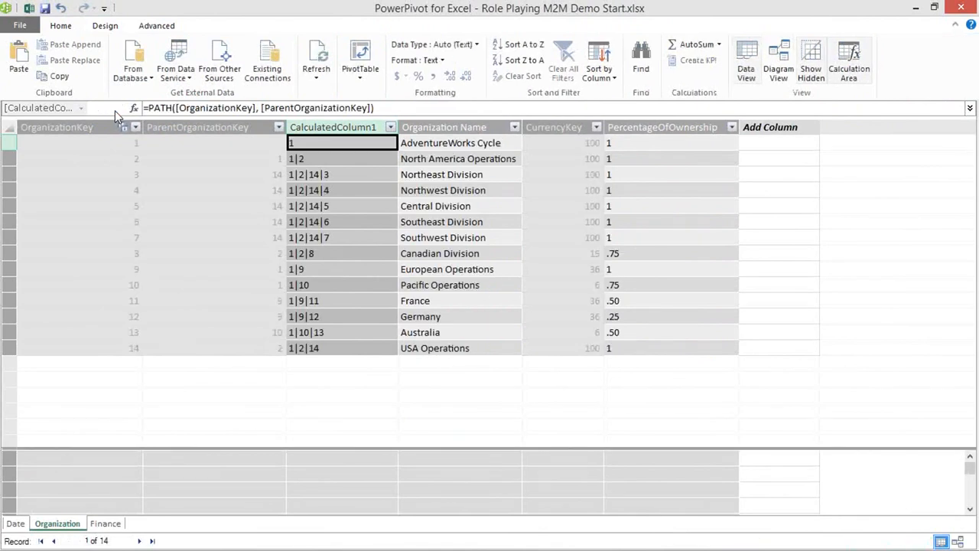
Step: Rename the calculated PATH column as HPath
right_click(327, 128)
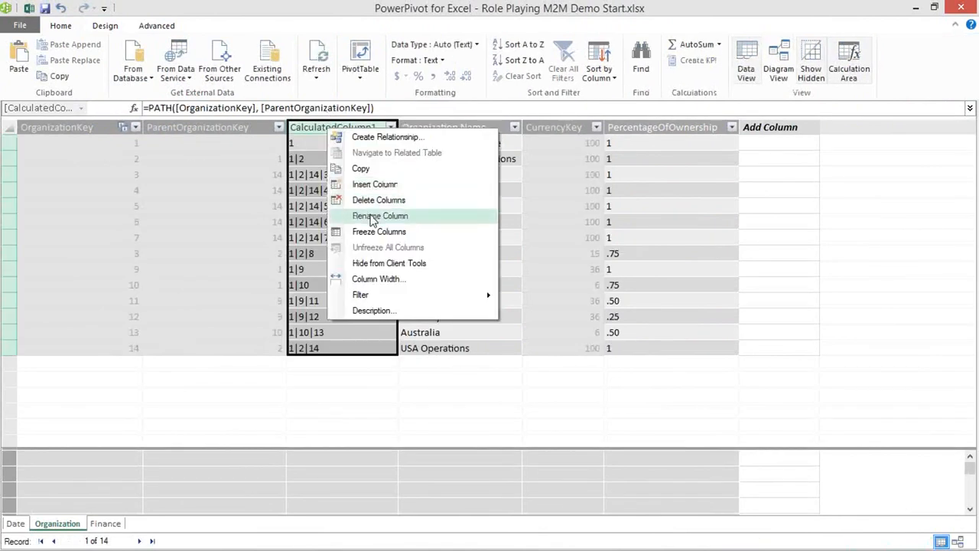
left_click(372, 217)
type("H")
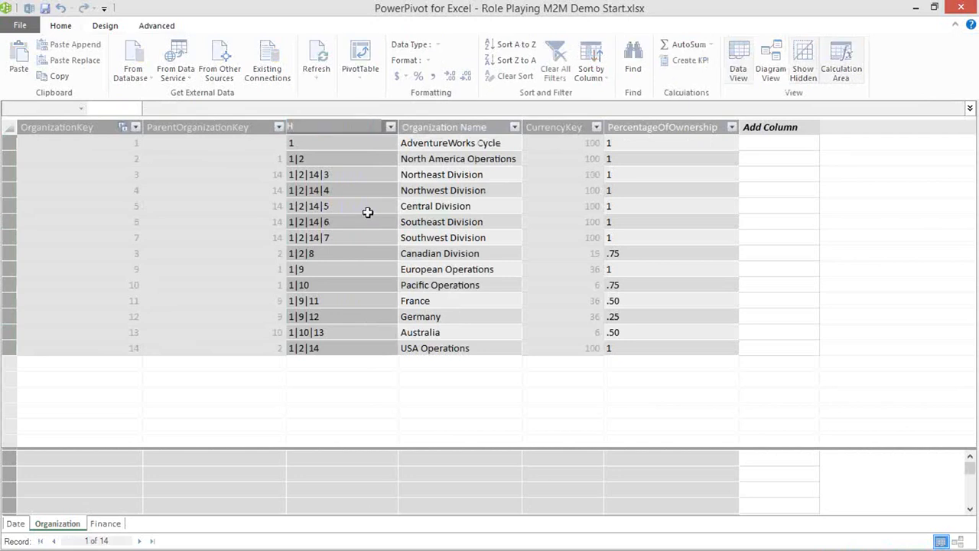
type("Path")
key("Return")
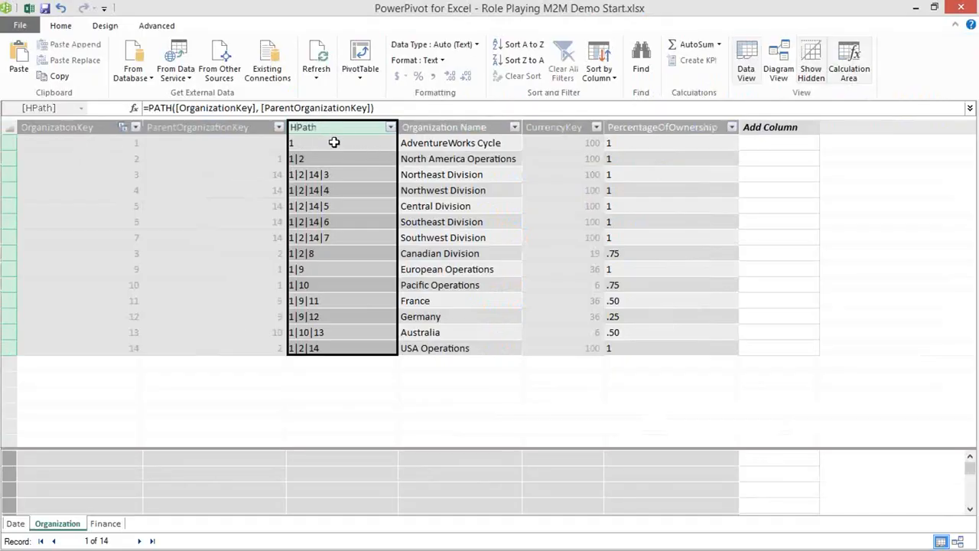
Step: Hide the HPath column of the Organization table from client tools
right_click(337, 128)
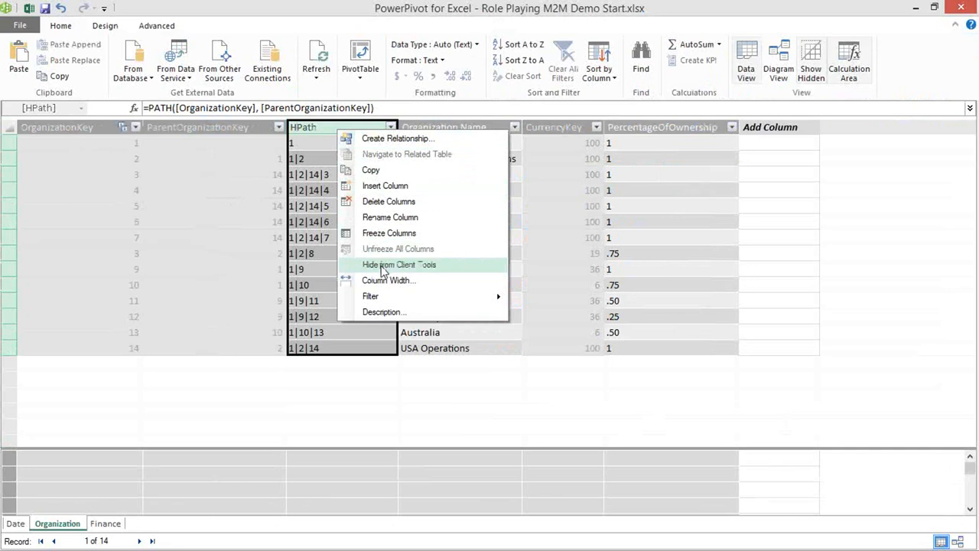
left_click(383, 268)
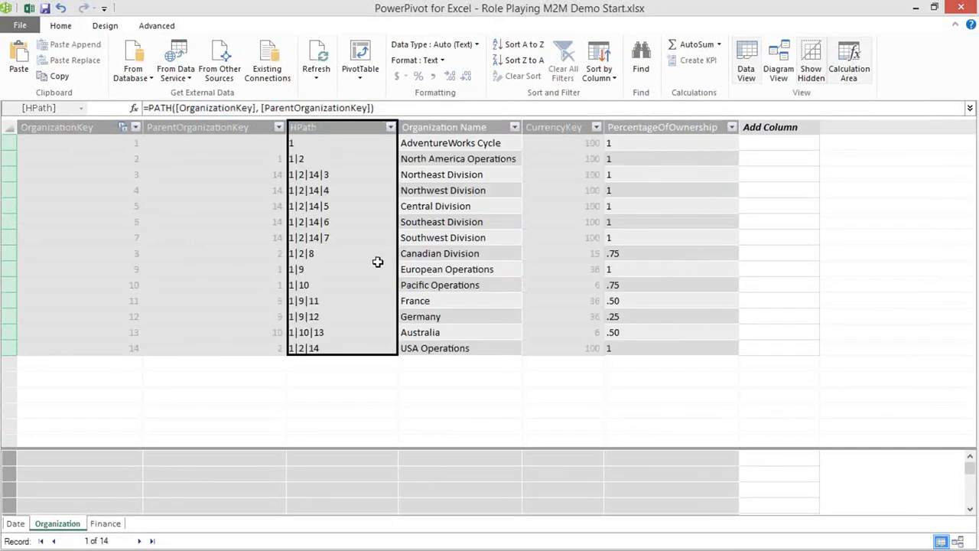
left_click(256, 146)
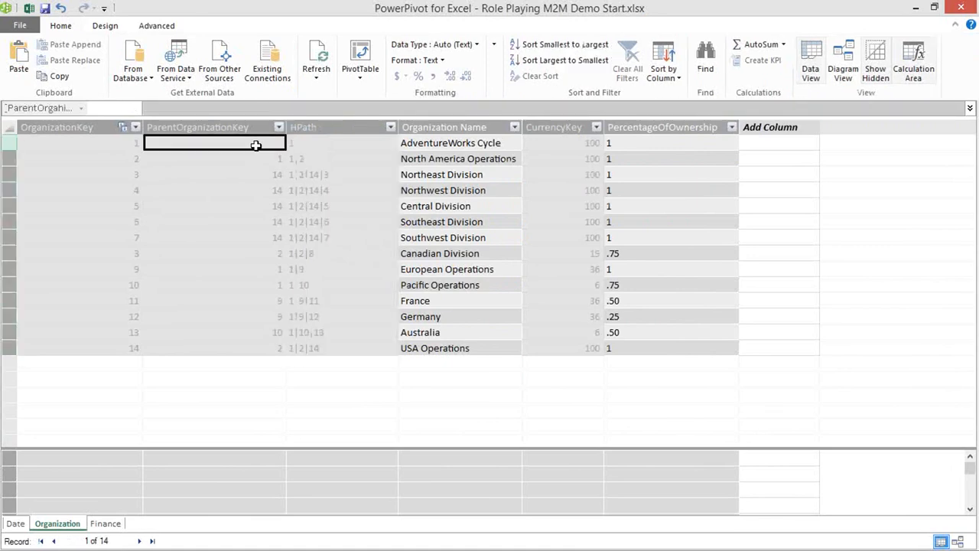
left_click(320, 147)
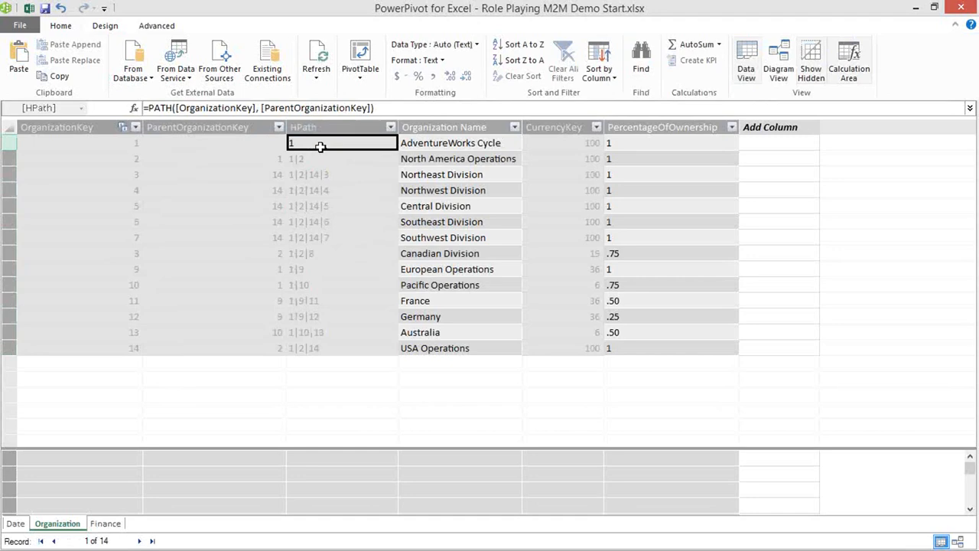
Step: Enlarge the calculation area so it starts just below the last row of the Organization table
left_click_drag(415, 450, 437, 370)
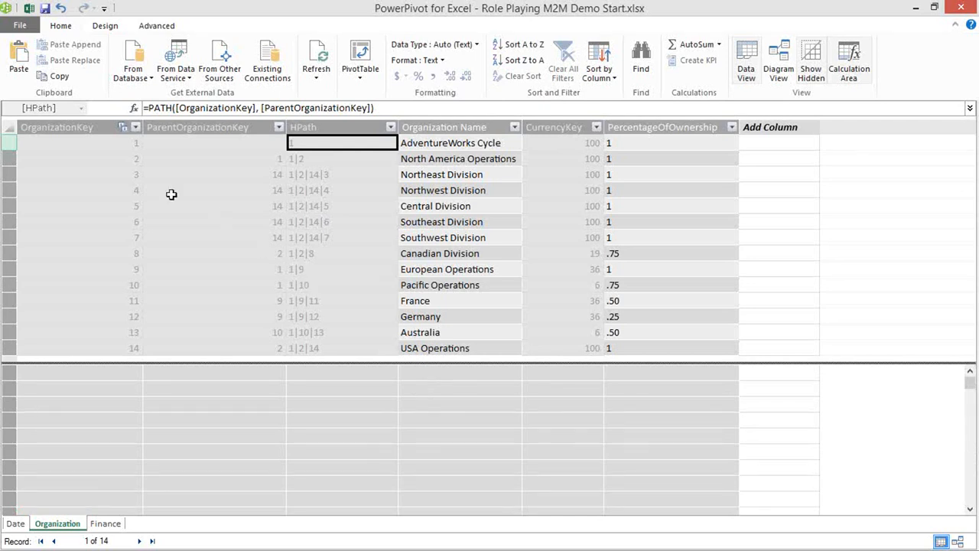
left_click(103, 149)
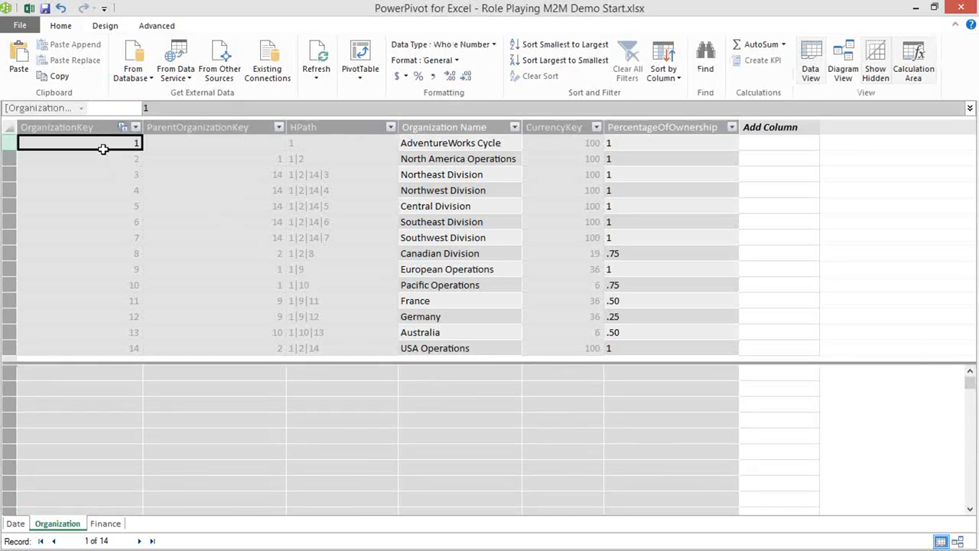
left_click(165, 145)
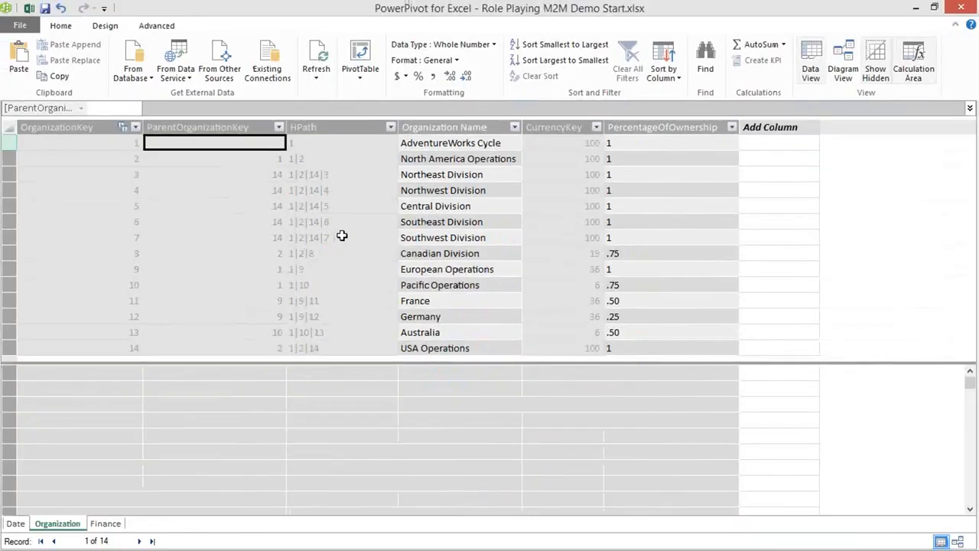
Step: Insert four empty calculated columns between Organization Name and CurrencyKey in the Organization table
left_click(539, 127)
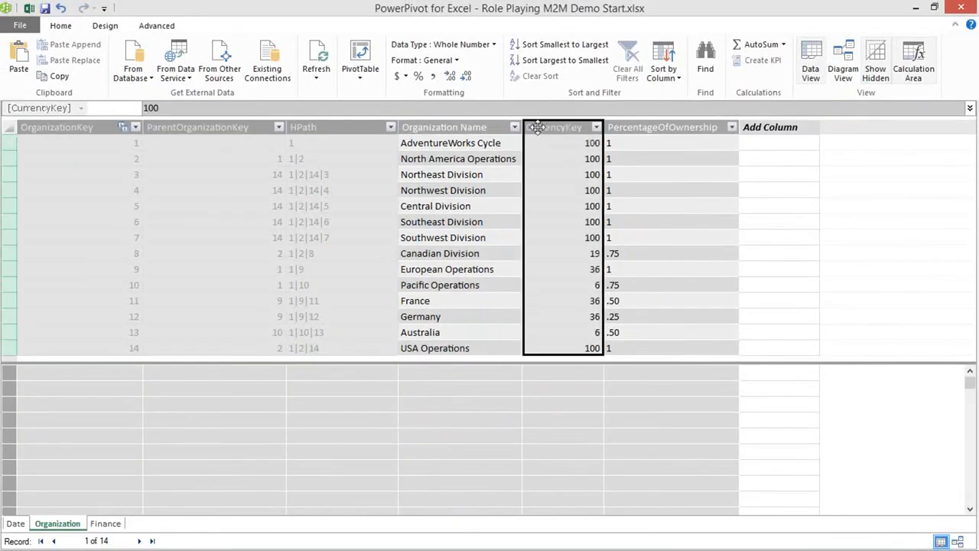
right_click(537, 128)
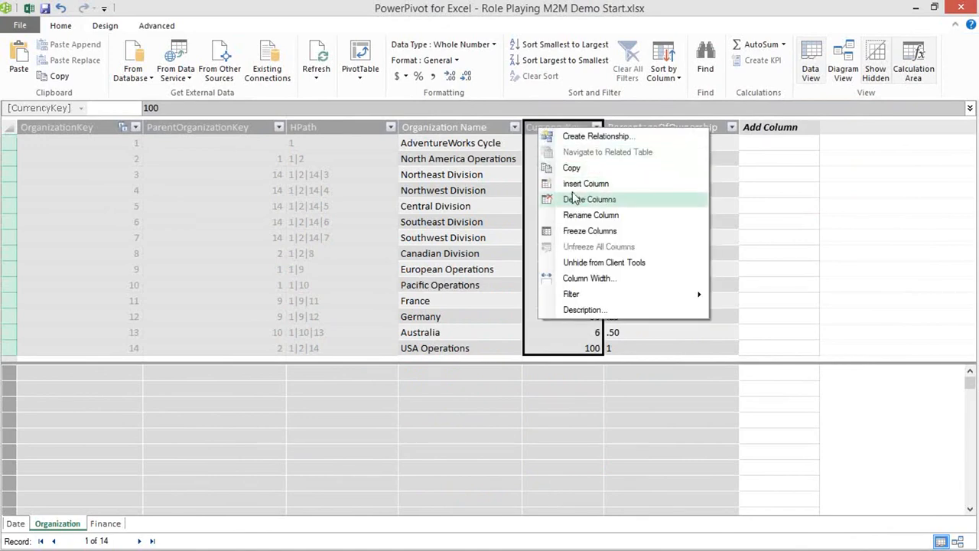
left_click(573, 188)
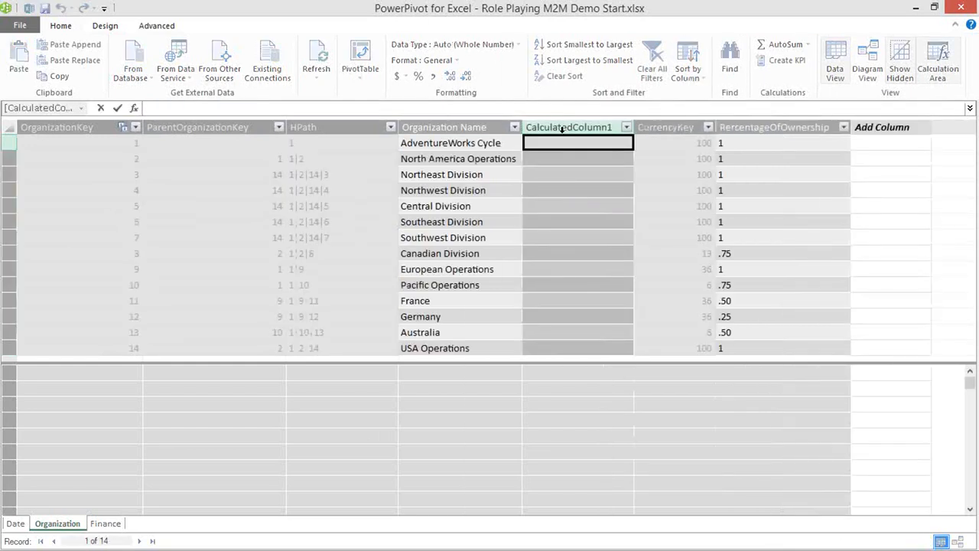
left_click(555, 127)
right_click(556, 130)
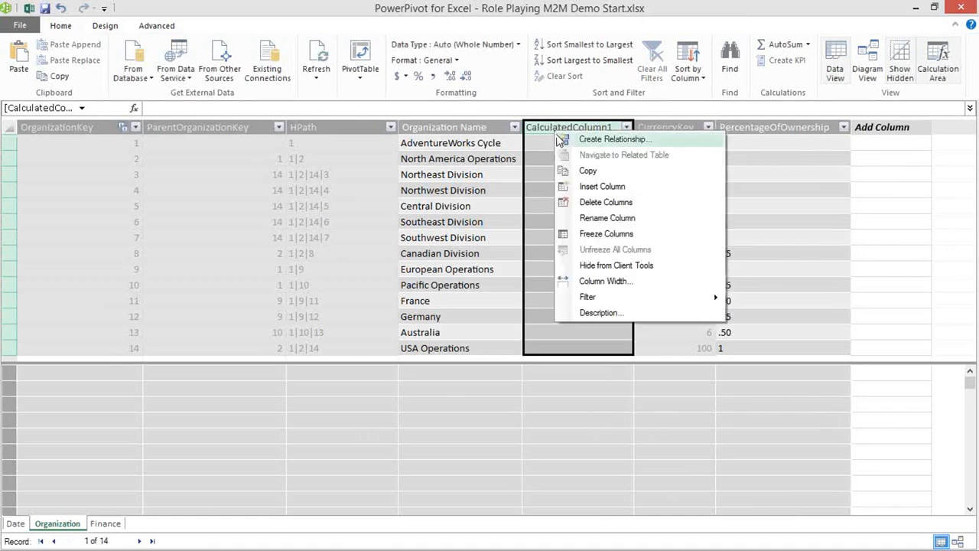
left_click(578, 189)
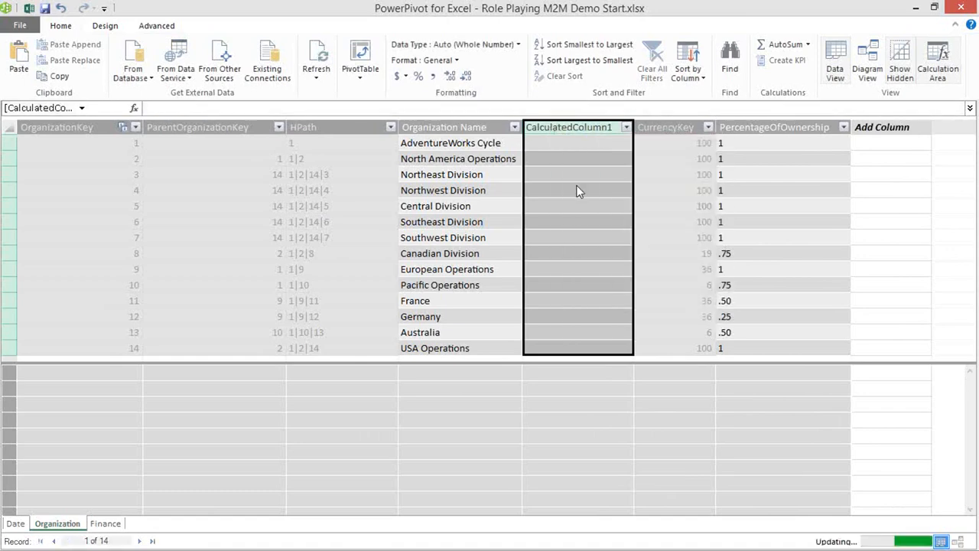
left_click(550, 129)
right_click(548, 130)
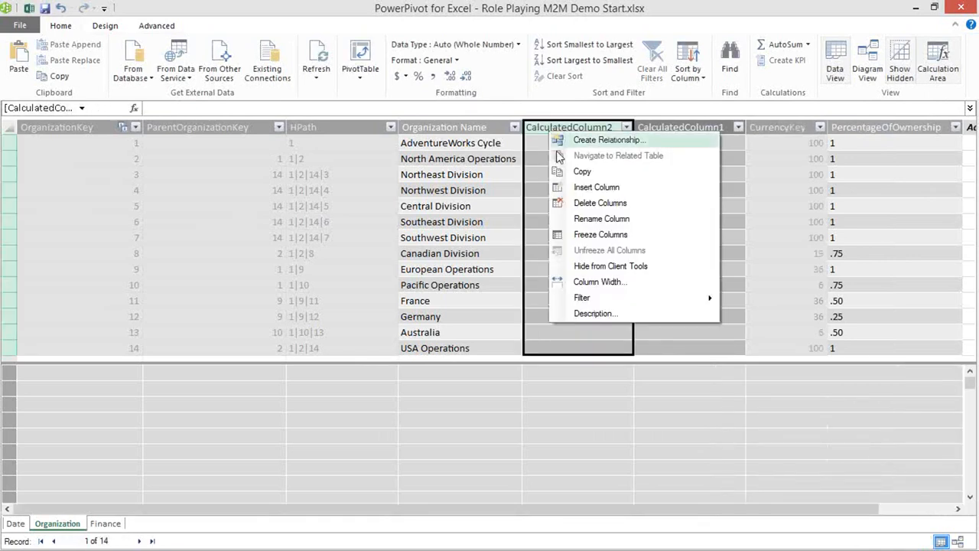
left_click(571, 189)
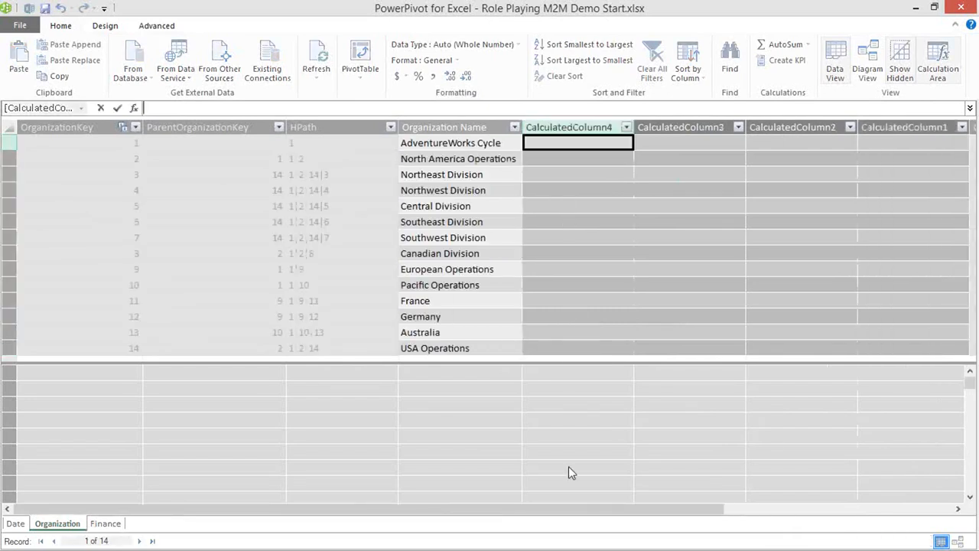
left_click_drag(571, 509, 589, 510)
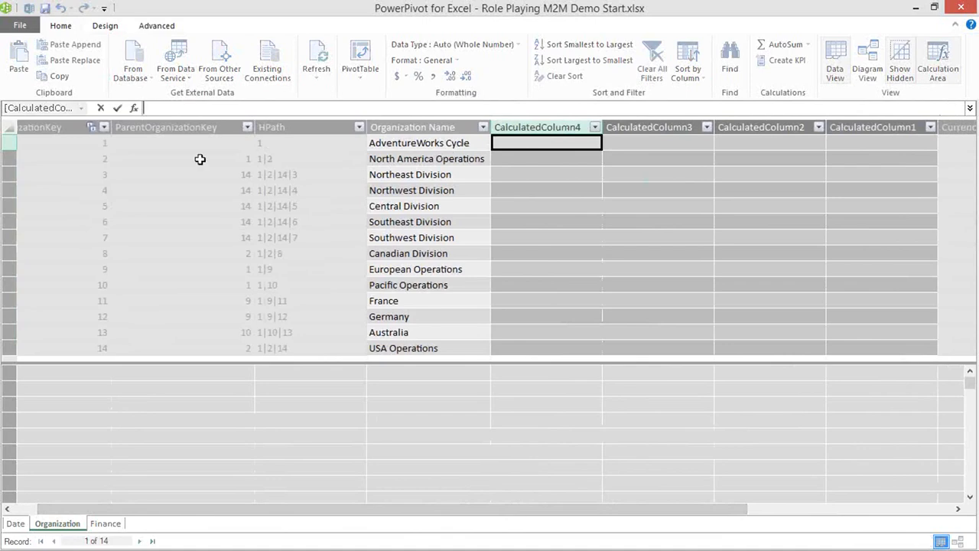
left_click(100, 108)
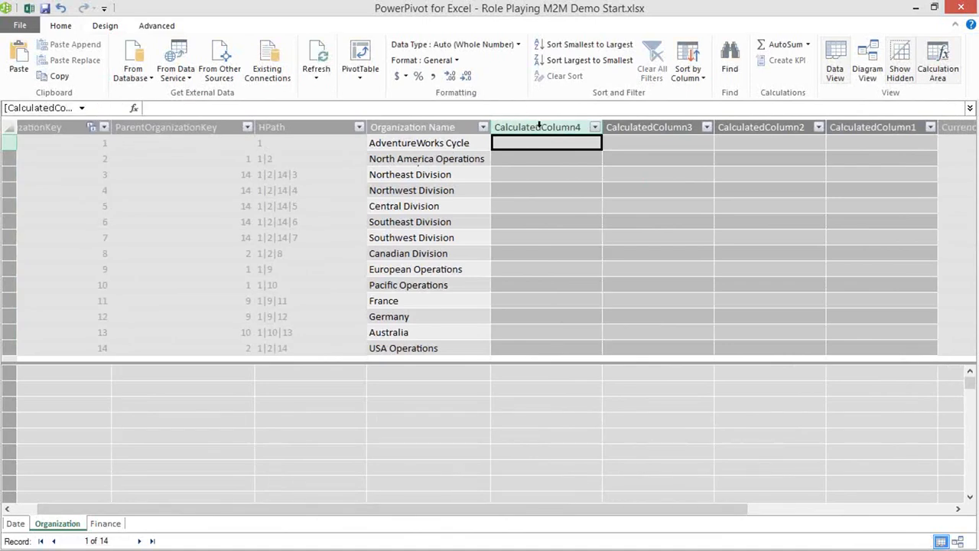
Step: Rename the first empty calculated column after Organization Name as Level1
left_click(535, 127)
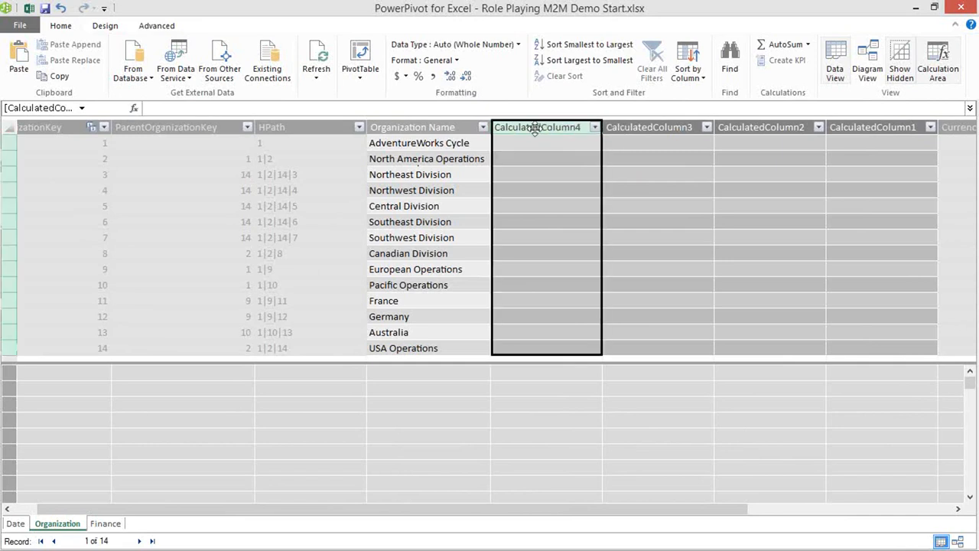
right_click(535, 127)
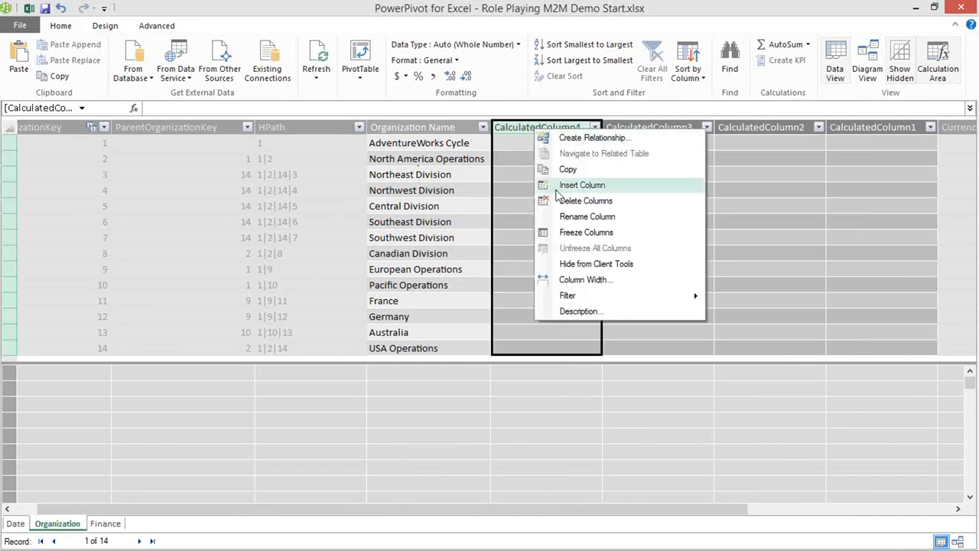
left_click(619, 221)
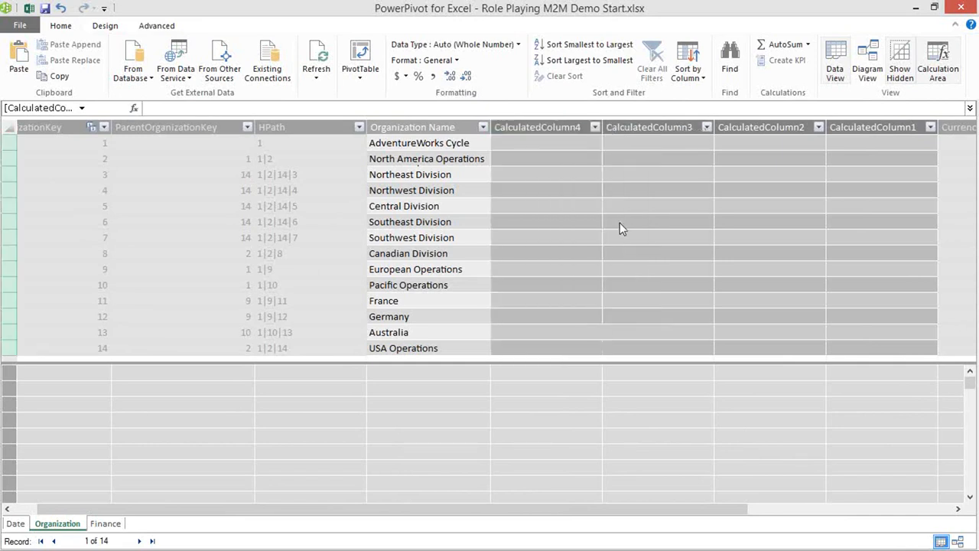
type("Level1")
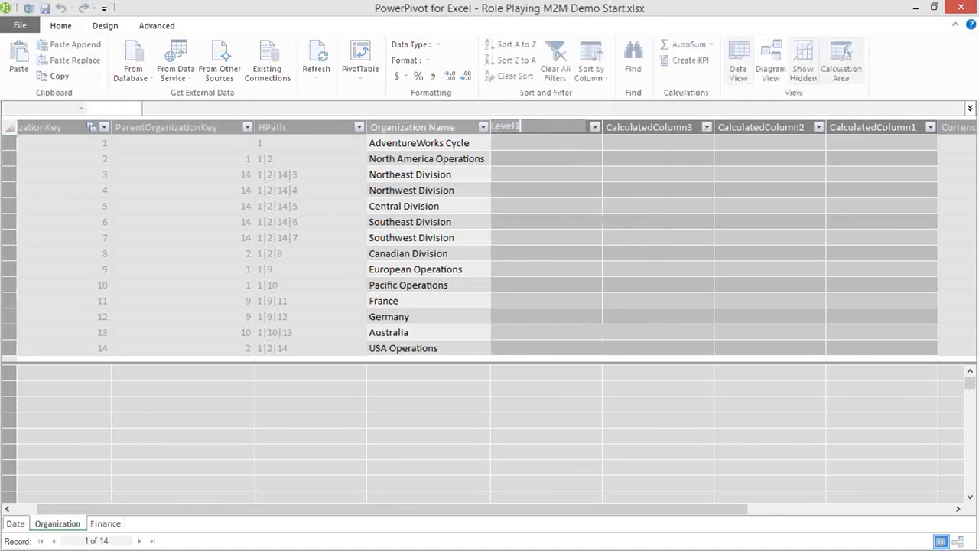
key("Return")
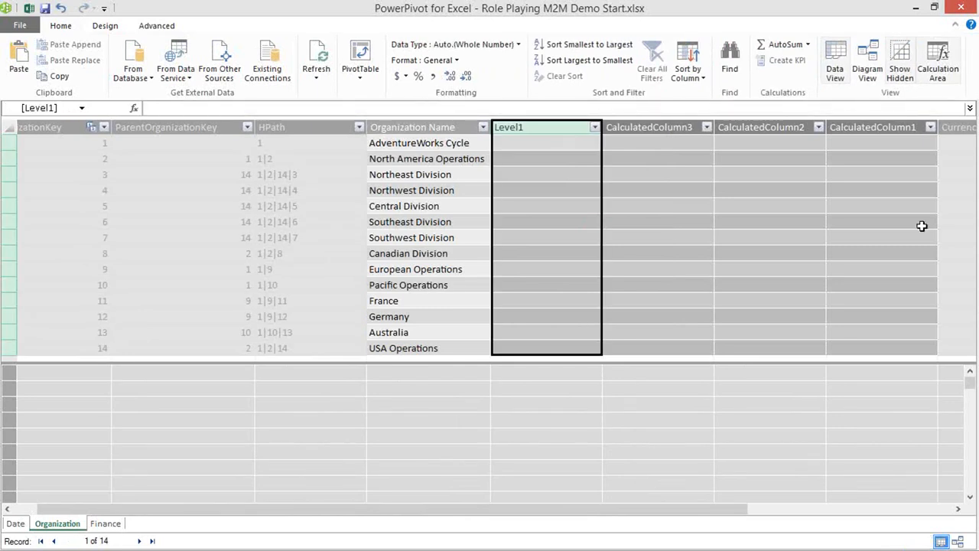
Step: Rename the empty calculated column directly after Level1 as Level2
left_click(650, 127)
right_click(651, 127)
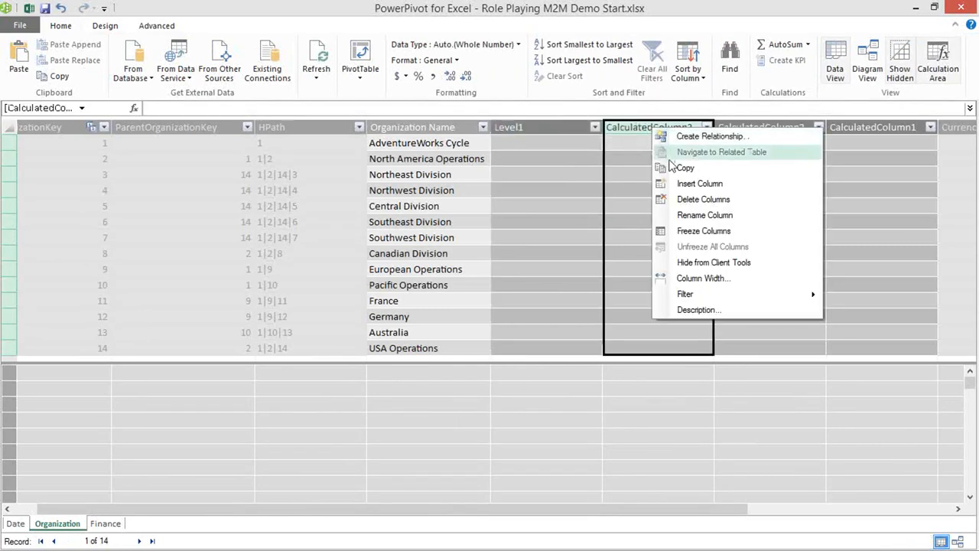
left_click(700, 217)
type("Le")
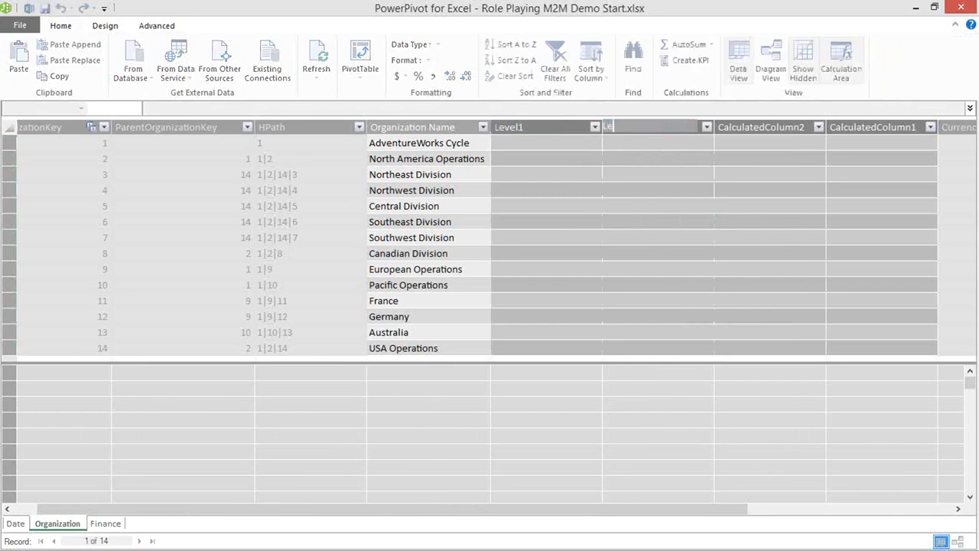
type("vel2")
key("Return")
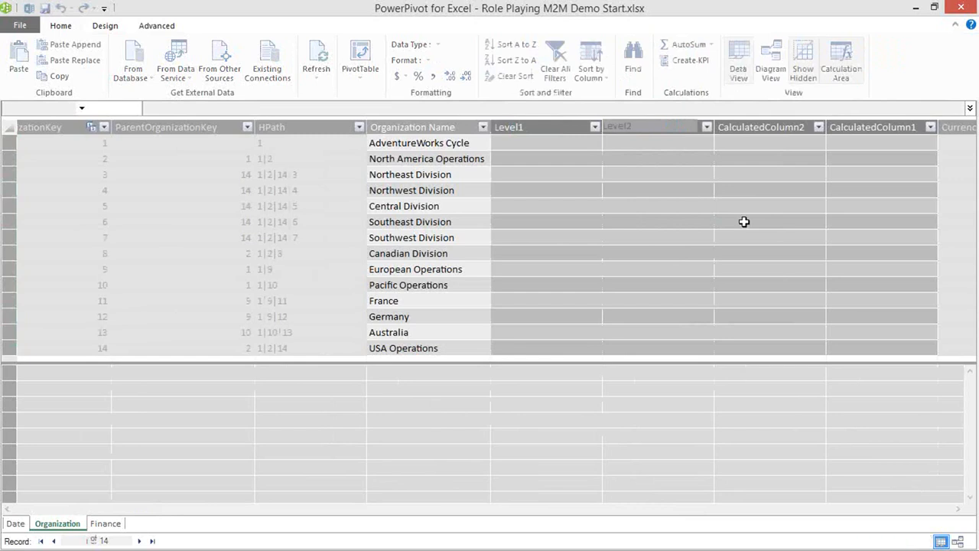
Step: Rename the empty calculated column directly after Level2 as Level3
left_click(760, 130)
right_click(760, 131)
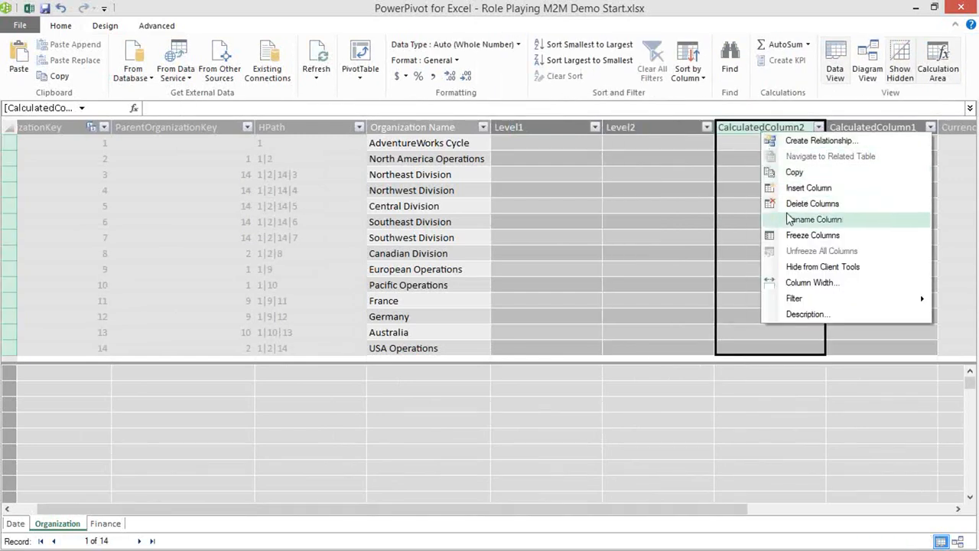
left_click(812, 219)
type("Level")
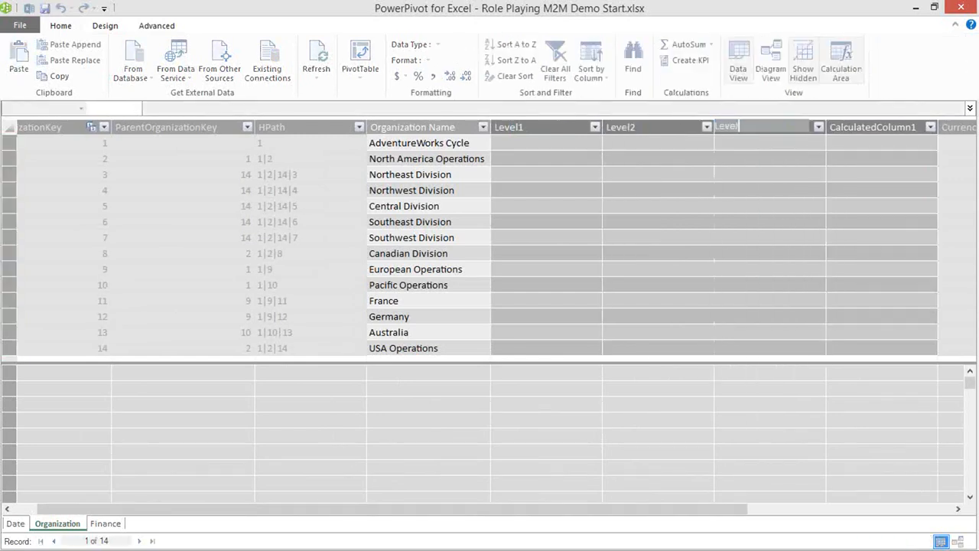
type("3")
key("Return")
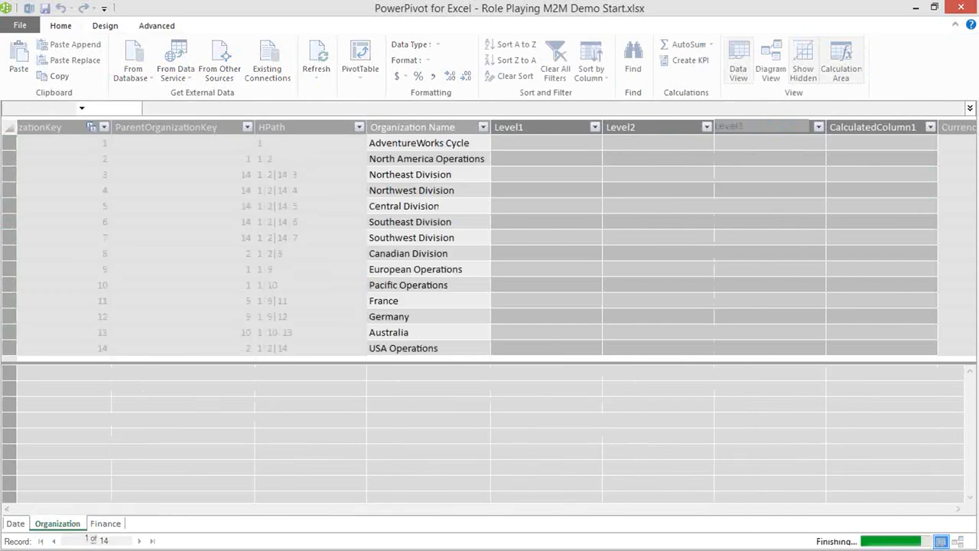
Step: Rename the last empty calculated column, directly before CurrencyKey, as Level4
left_click(874, 127)
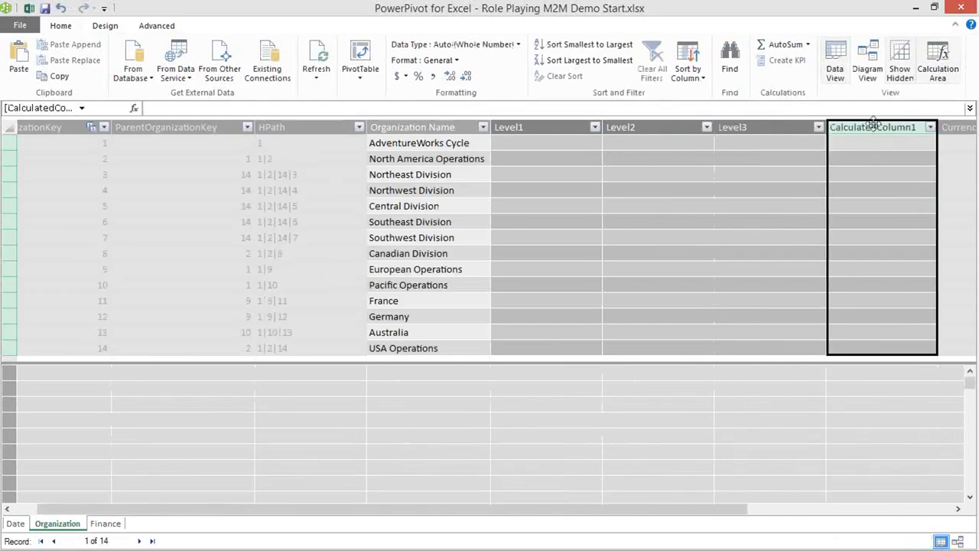
right_click(876, 129)
left_click(886, 218)
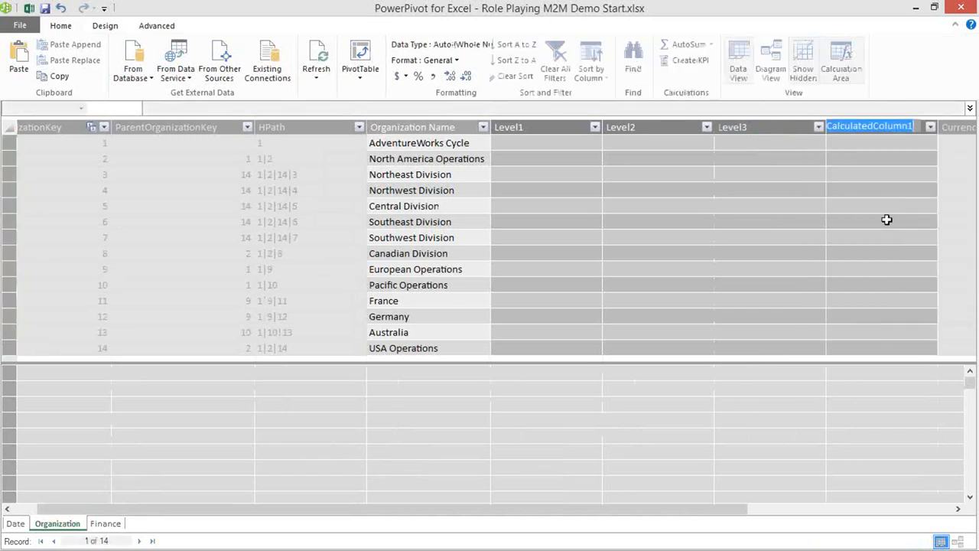
type("Level")
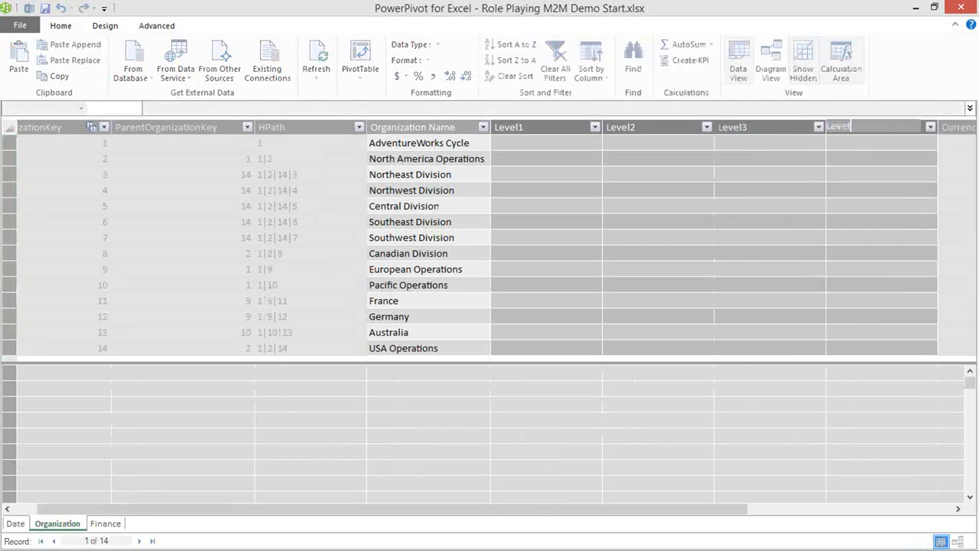
type("4")
key("Return")
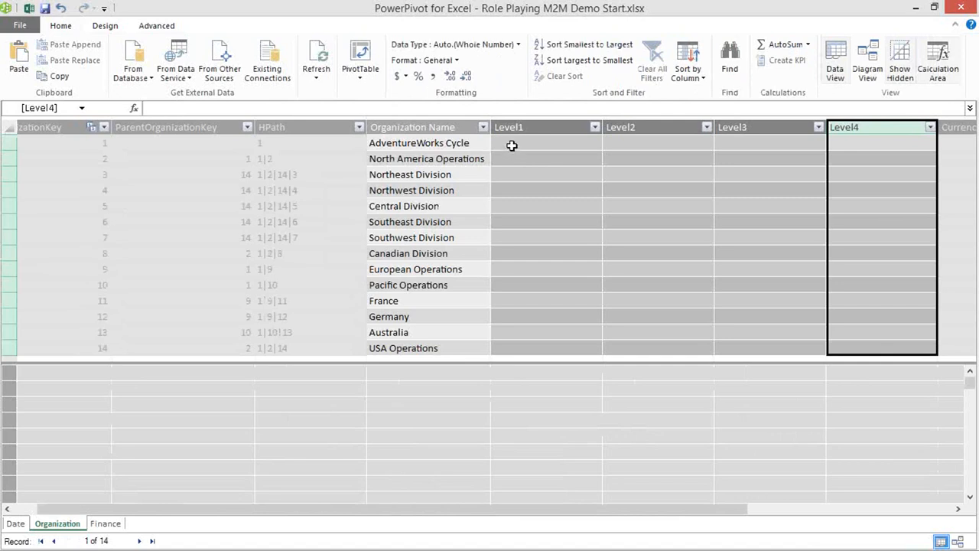
Step: Start a LOOKUPVALUE formula in the Level1 column with [Organization Name] as the result column
left_click(512, 145)
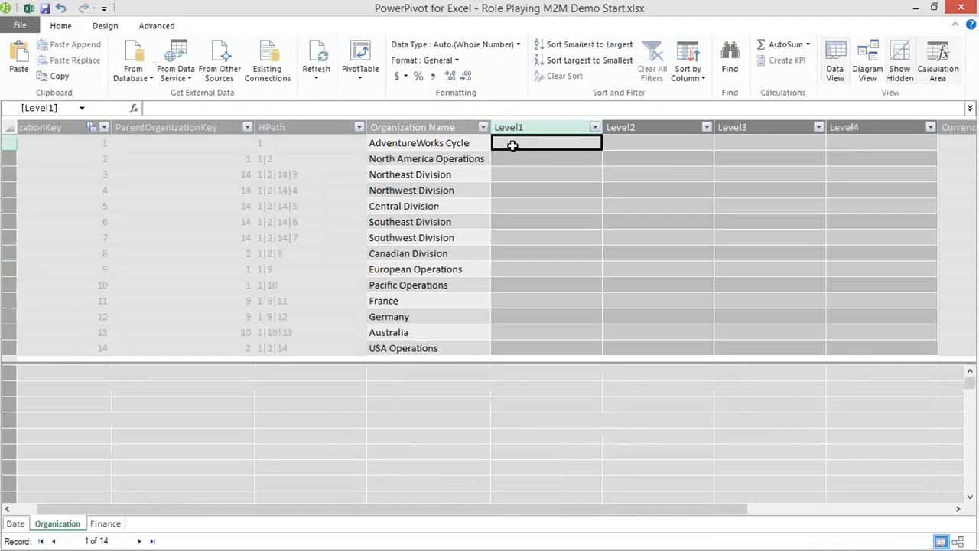
left_click(500, 108)
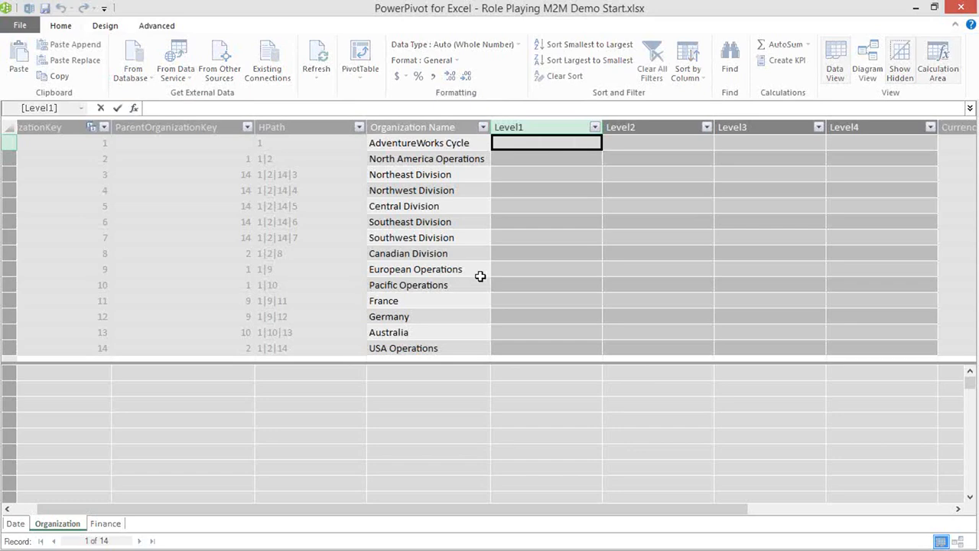
type("=l")
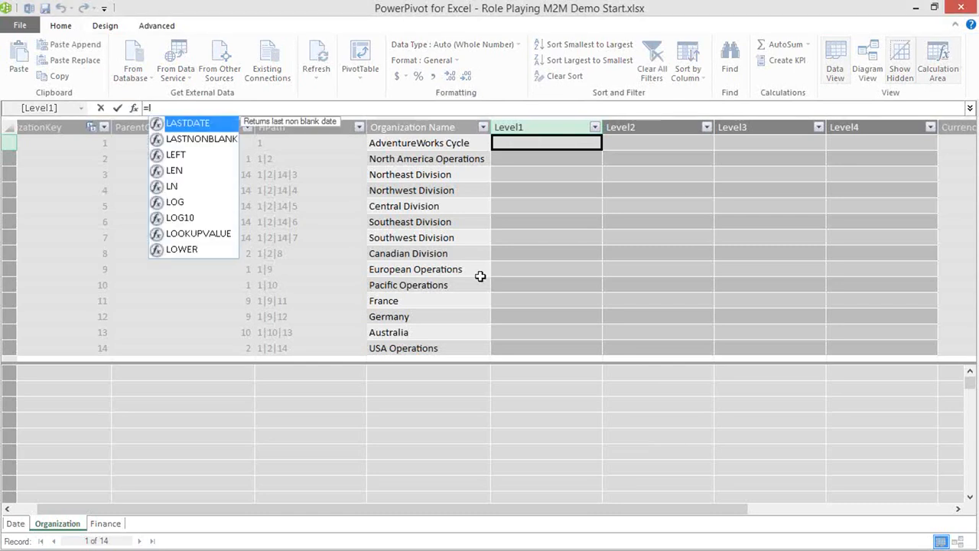
type("ook")
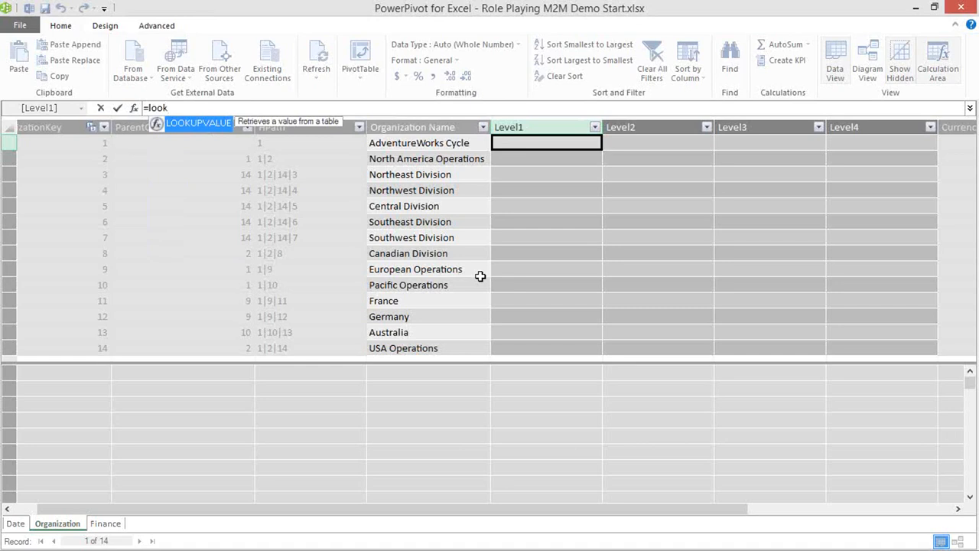
key("Tab")
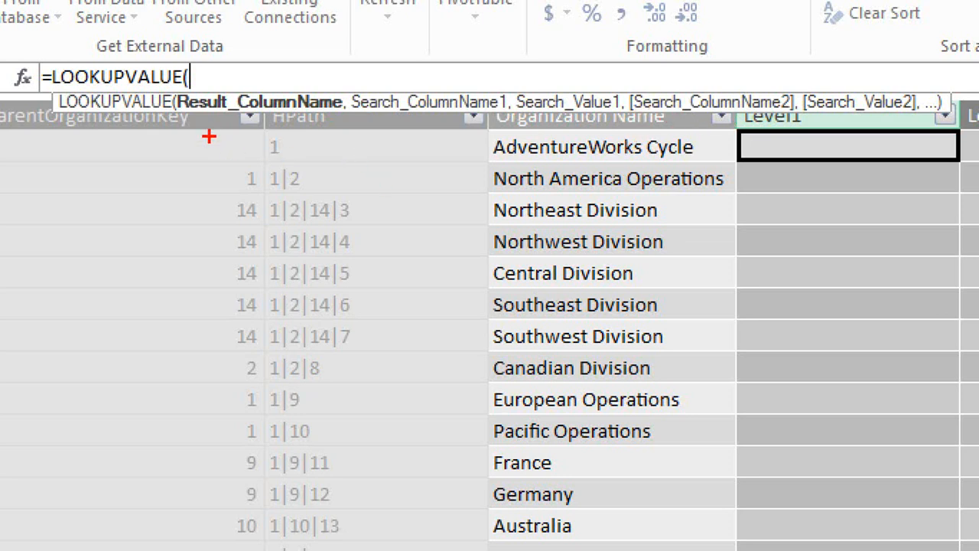
mouse_move(185, 120)
left_mouse_down()
mouse_move(387, 128)
mouse_move(422, 117)
mouse_move(634, 109)
left_mouse_up()
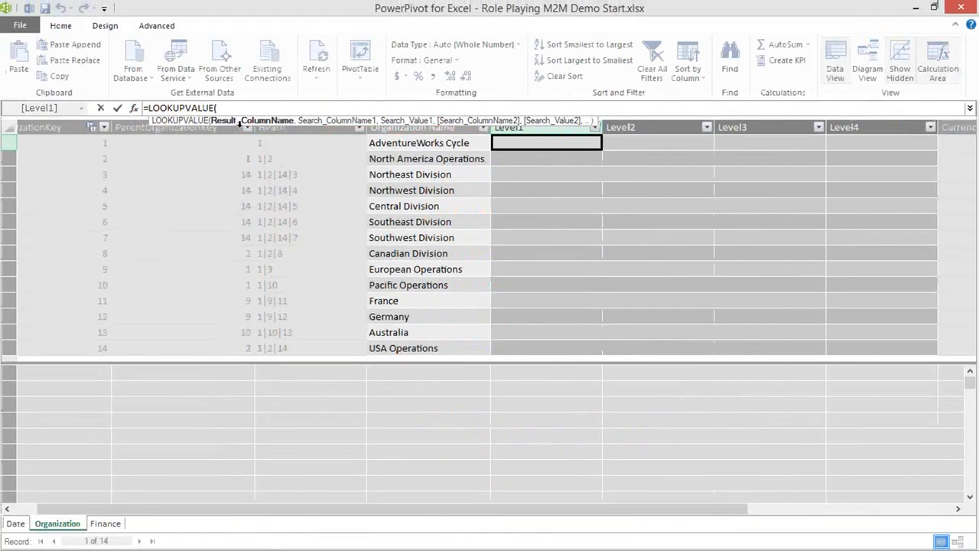
left_click(382, 148)
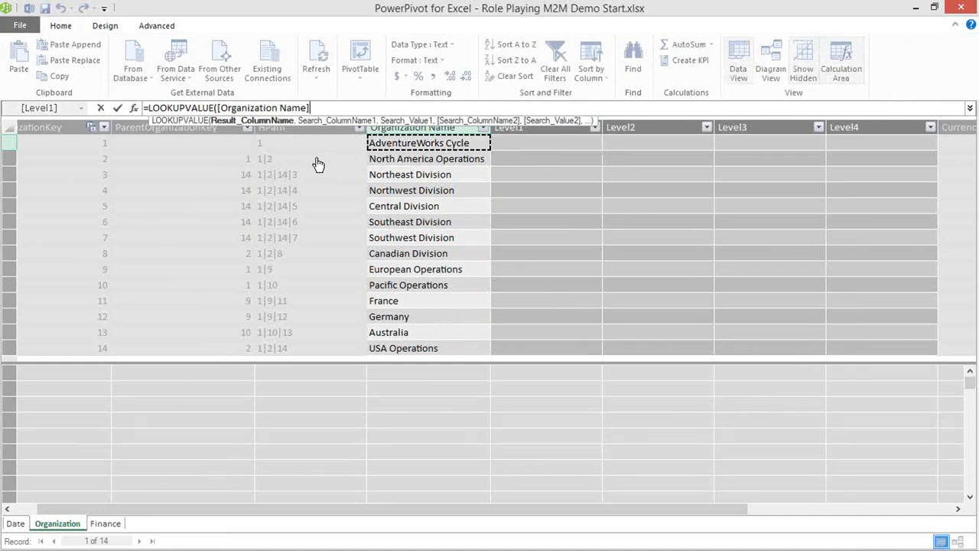
Step: Add [OrganizationKey] as the search column of the Level1 LOOKUPVALUE formula
type(",")
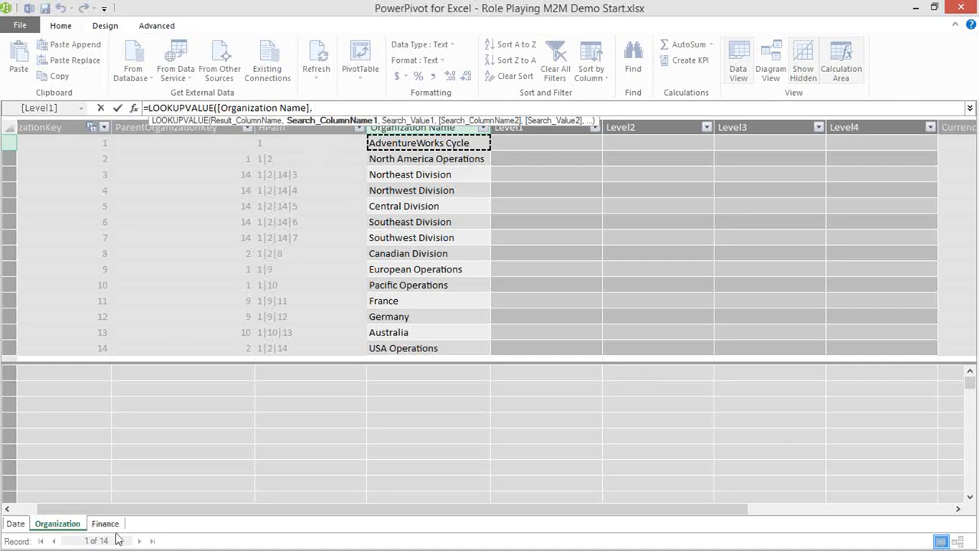
left_click_drag(175, 514, 135, 520)
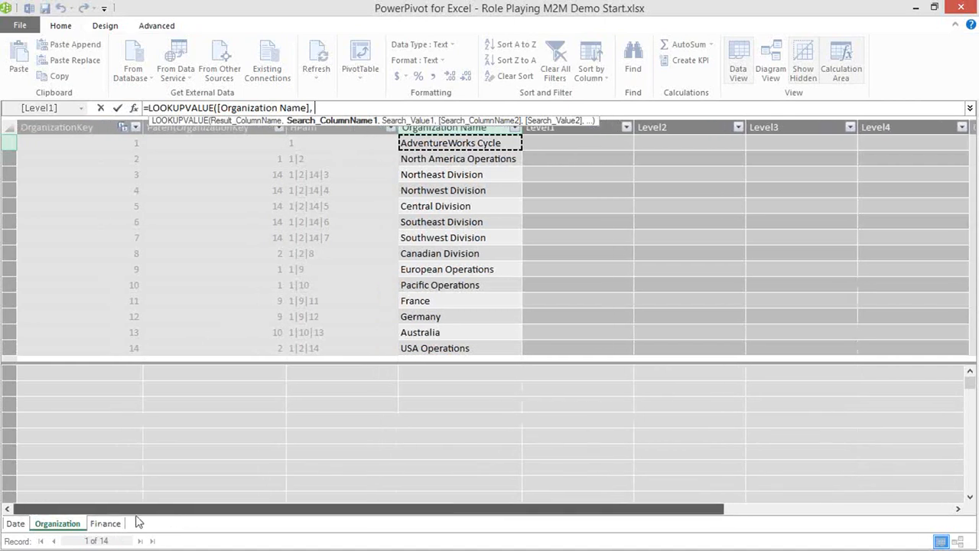
left_click(72, 150)
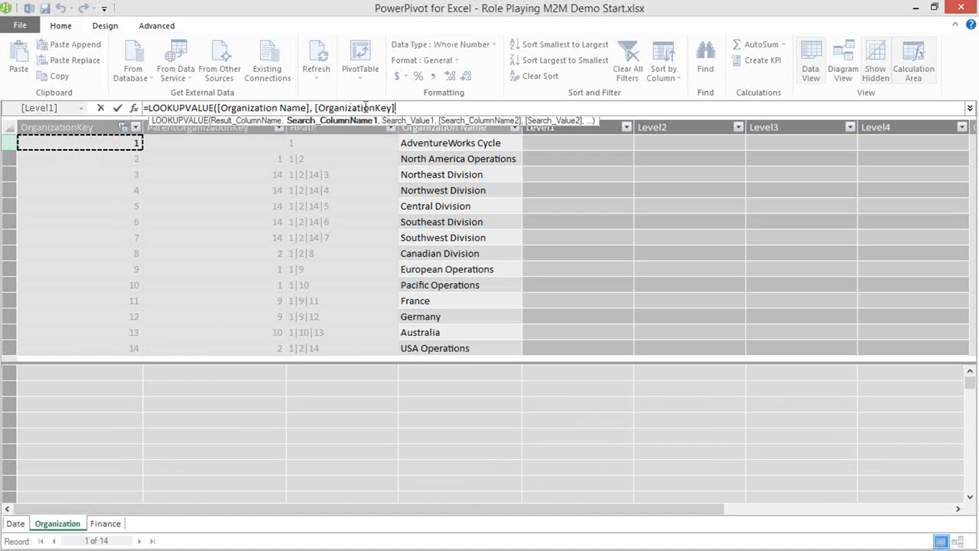
type(")")
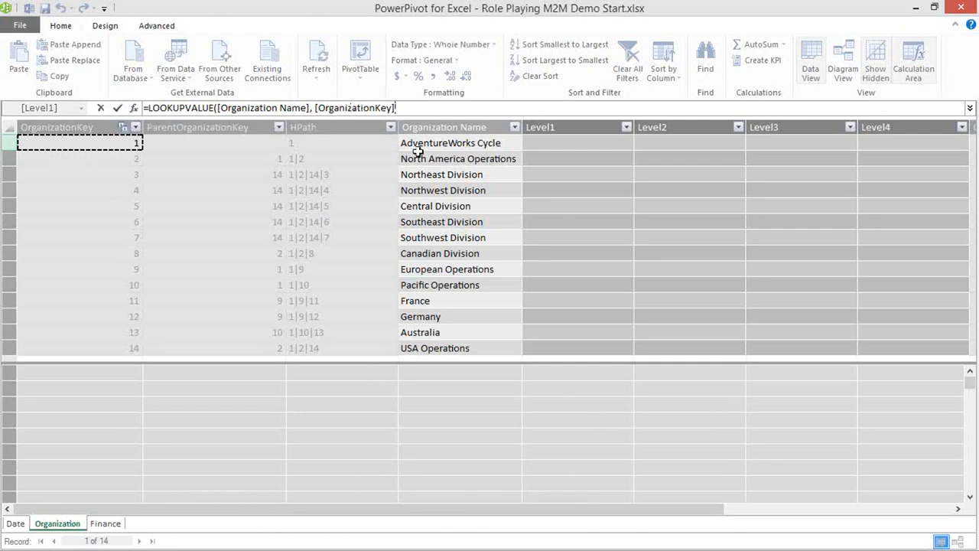
key("BackSpace")
type(",")
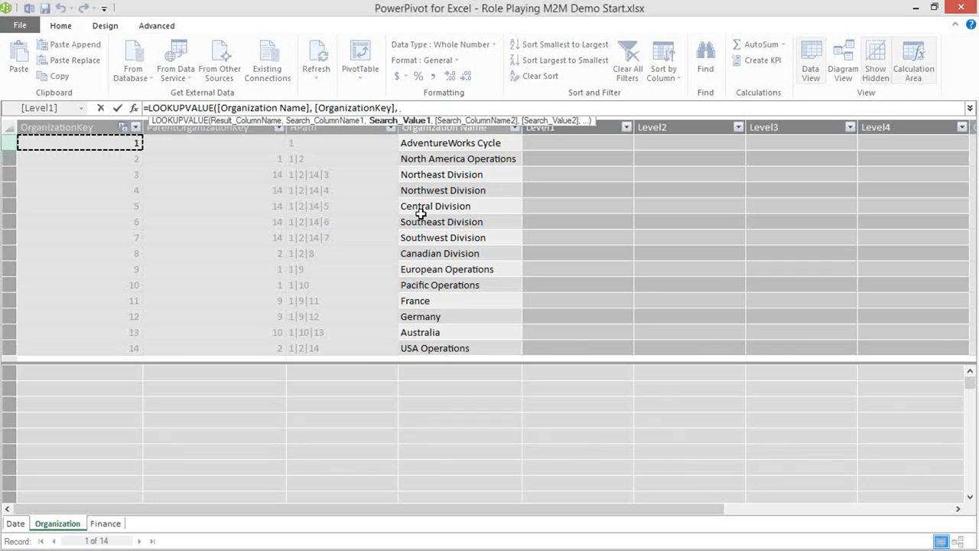
Step: Nest a PATHITEM function on the [HPath] column as the search value of the Level1 formula
type("P")
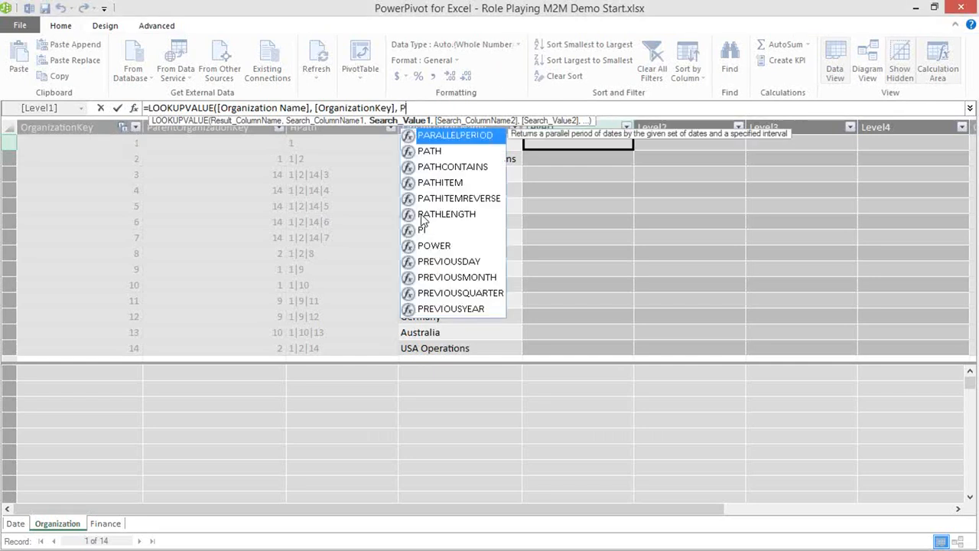
type("ath")
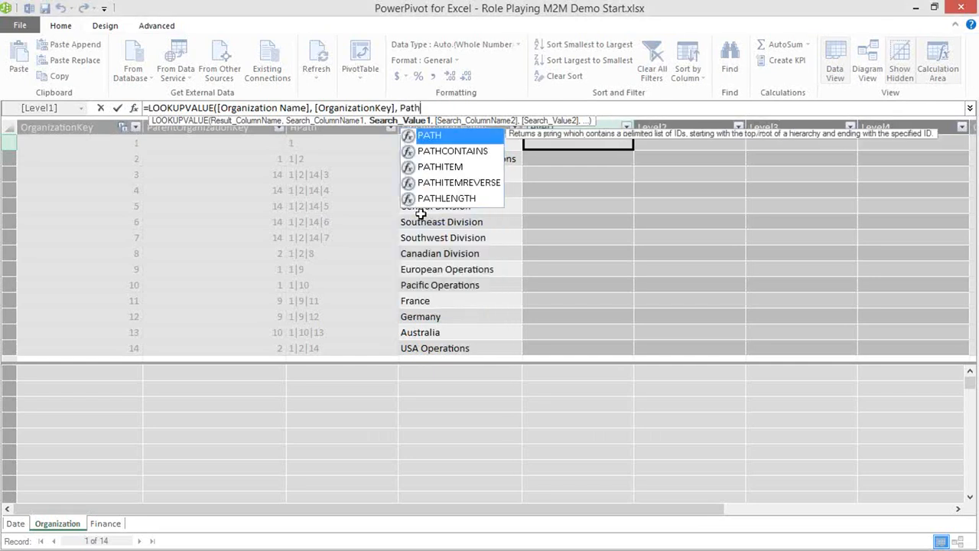
type("I")
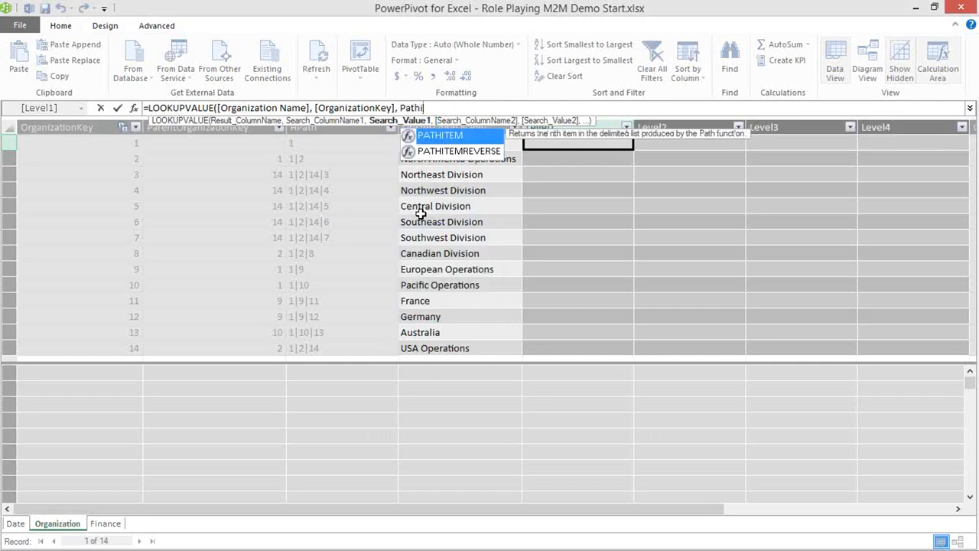
key("Tab")
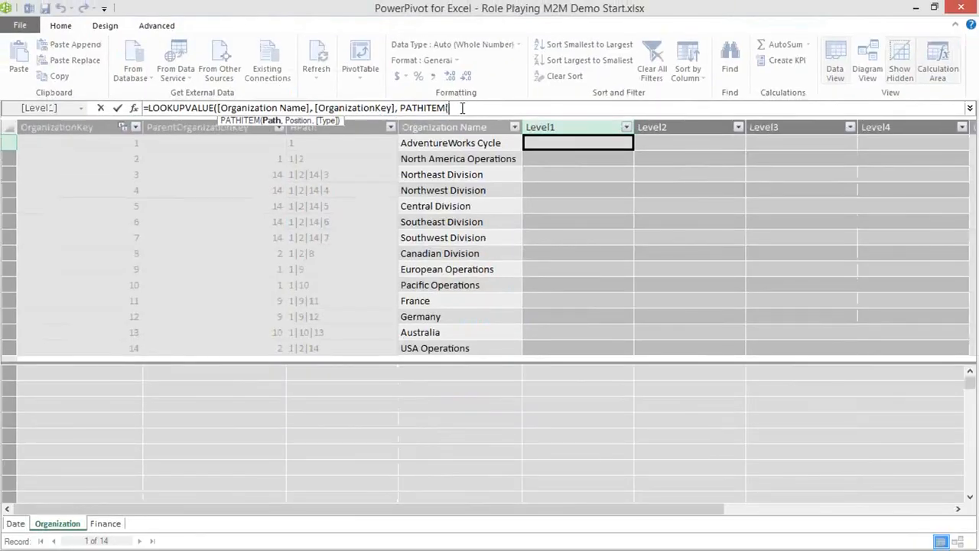
left_click(313, 149)
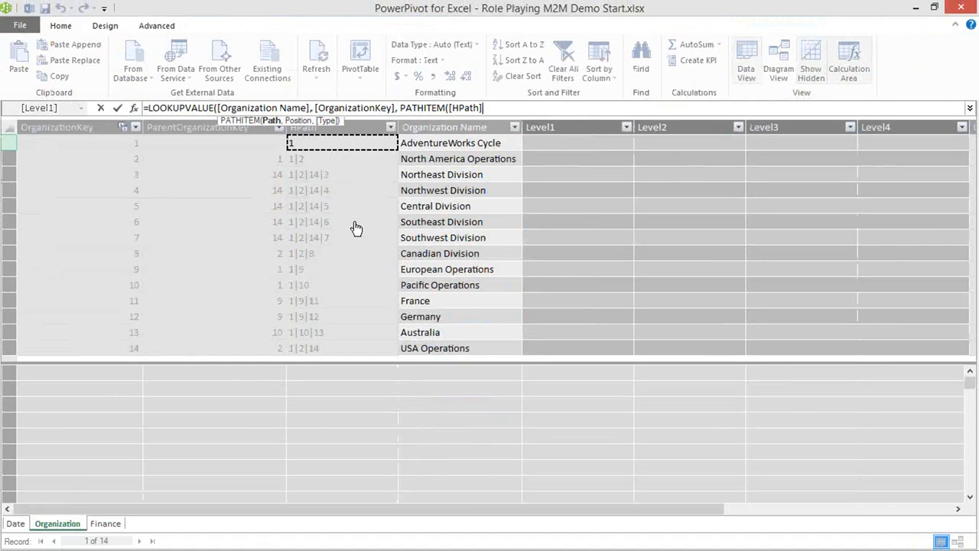
Step: Complete Level1's PATHITEM function with position 1 and type 1, and commit the whole formula
type(", ")
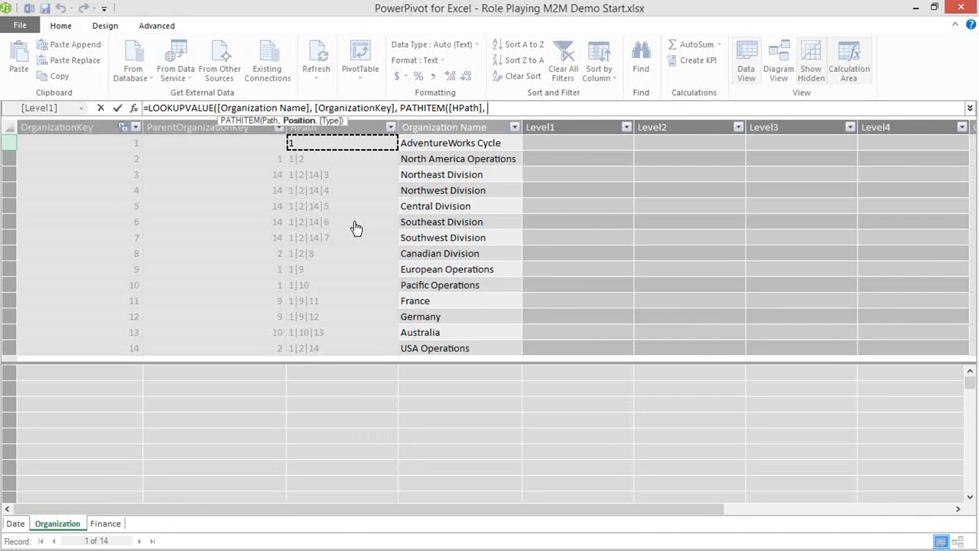
type("1")
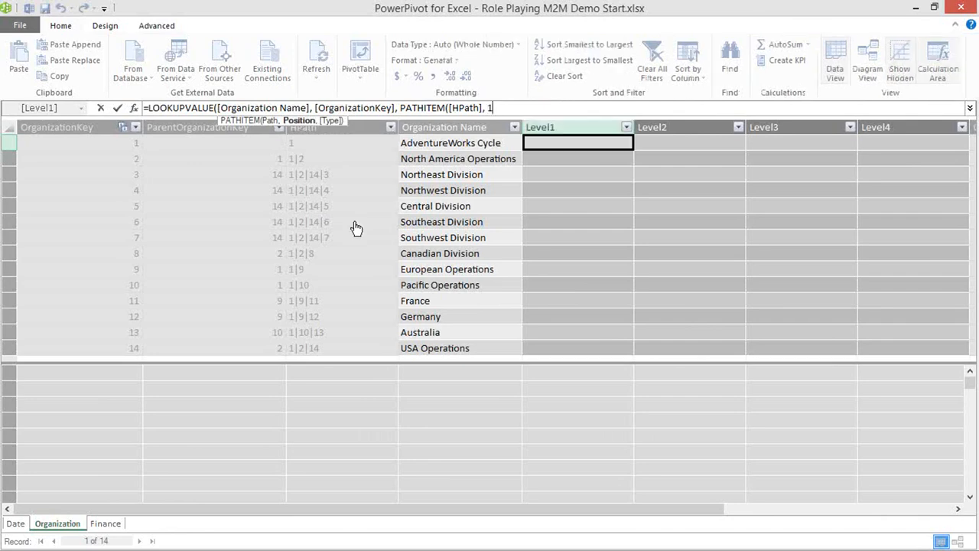
type(",")
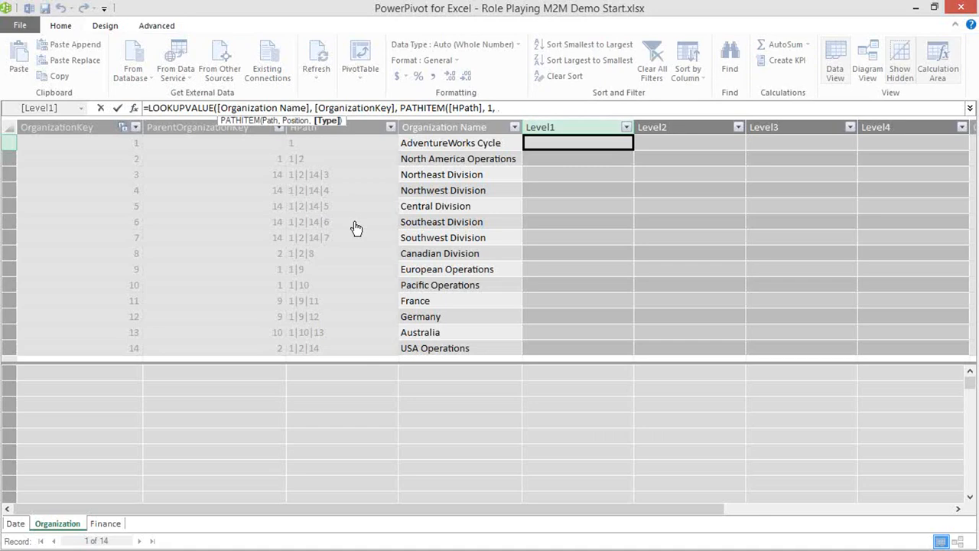
type("1,")
key("BackSpace")
type(")")
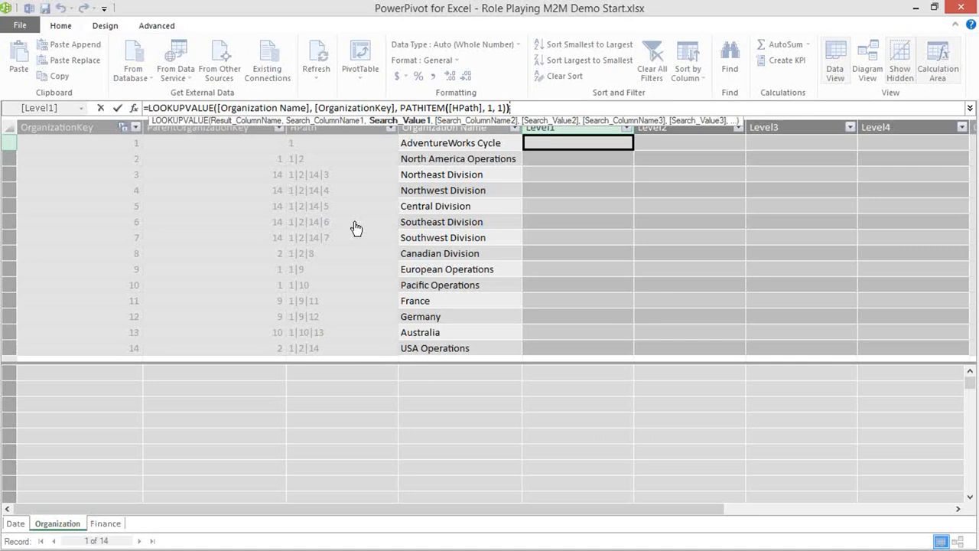
type(")")
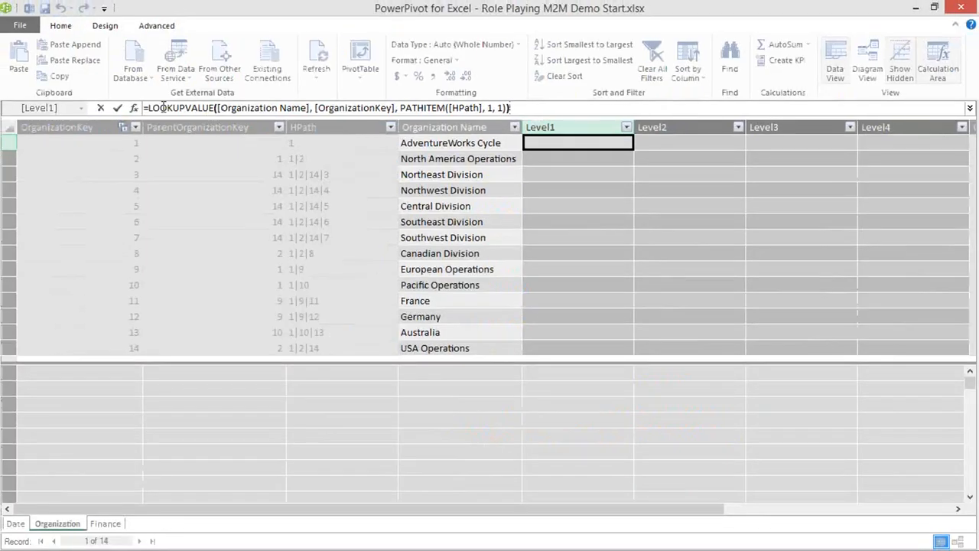
left_click(117, 108)
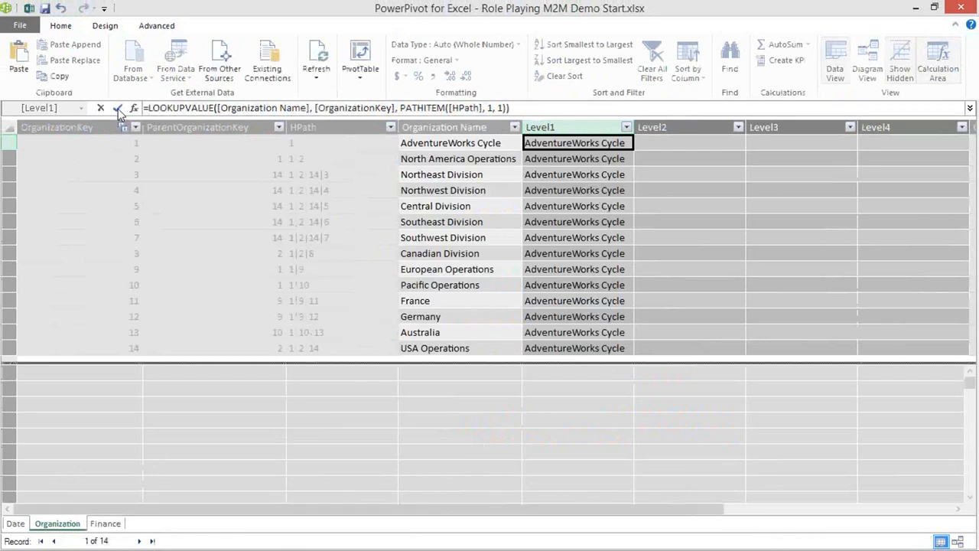
Step: Widen the Level1 column slightly and select its first cell to show the formula
left_click(652, 150)
left_click_drag(634, 127, 642, 127)
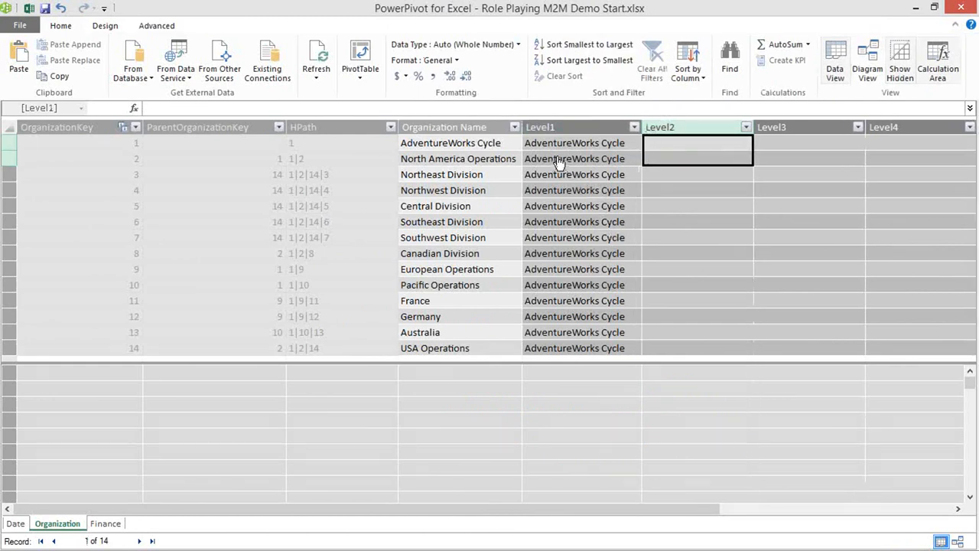
left_click(646, 147)
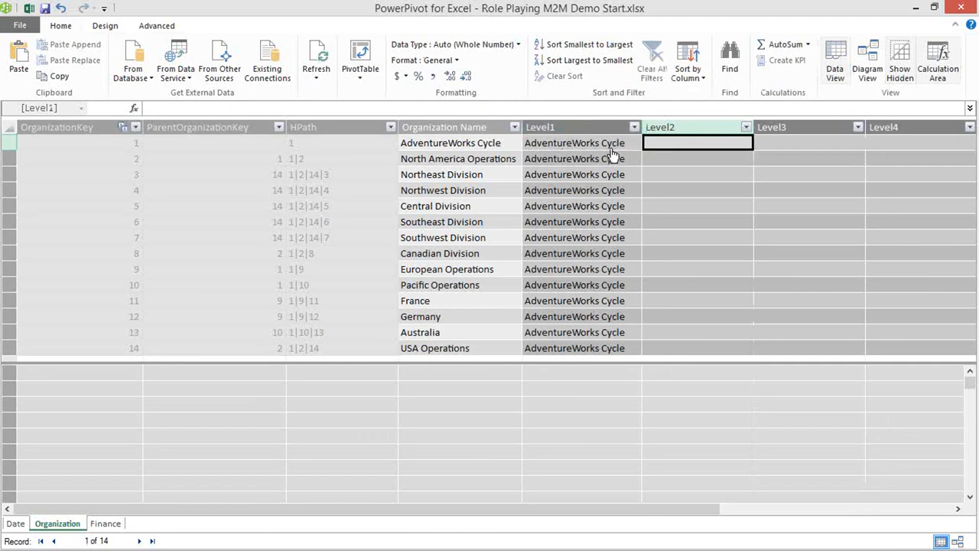
left_click(616, 148)
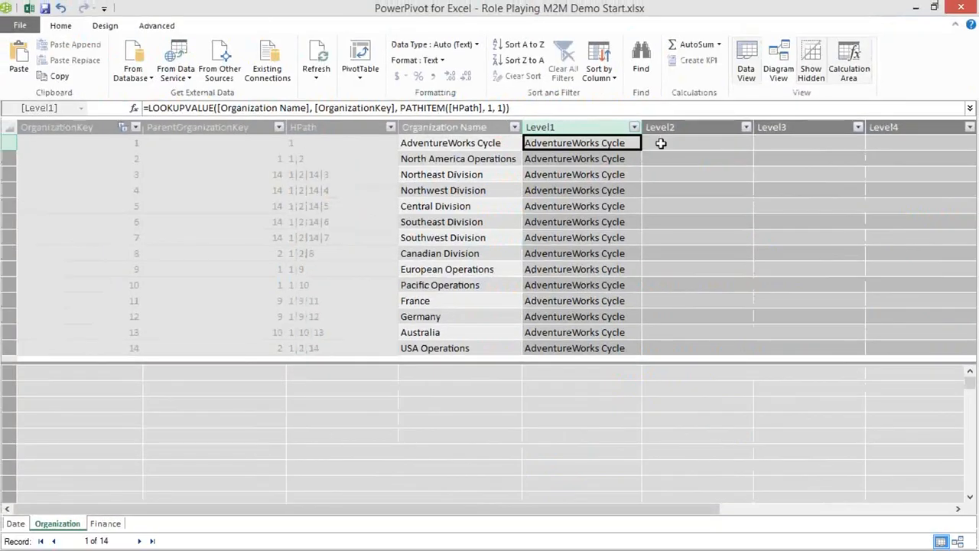
Step: Start the Level2 formula with LOOKUPVALUE, using [Organization Name] as the result column and [OrganizationKey] as the search column
left_click(661, 143)
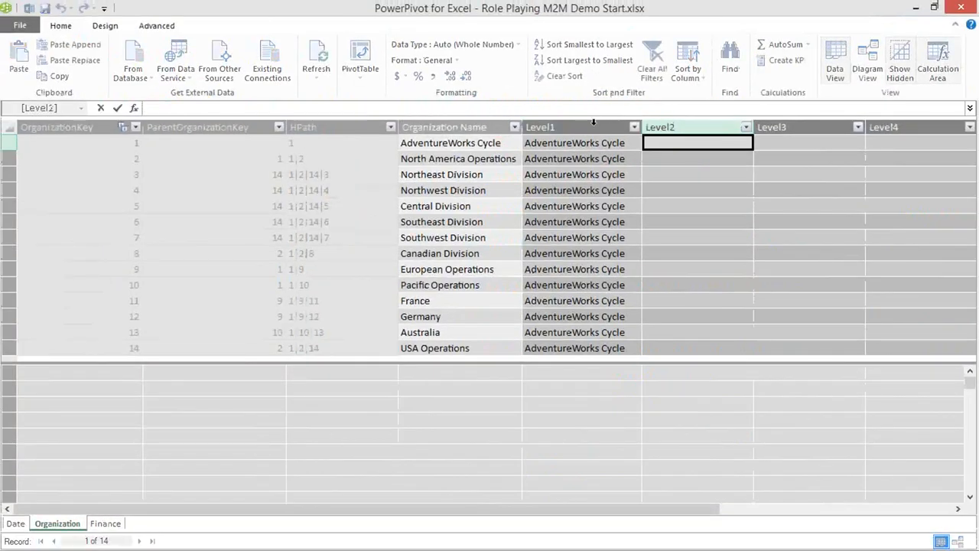
type("=")
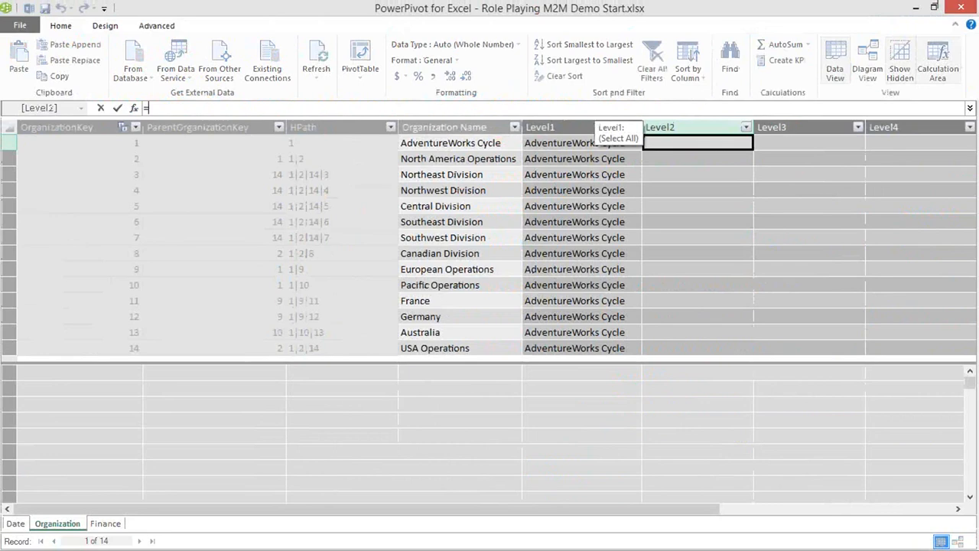
type("look")
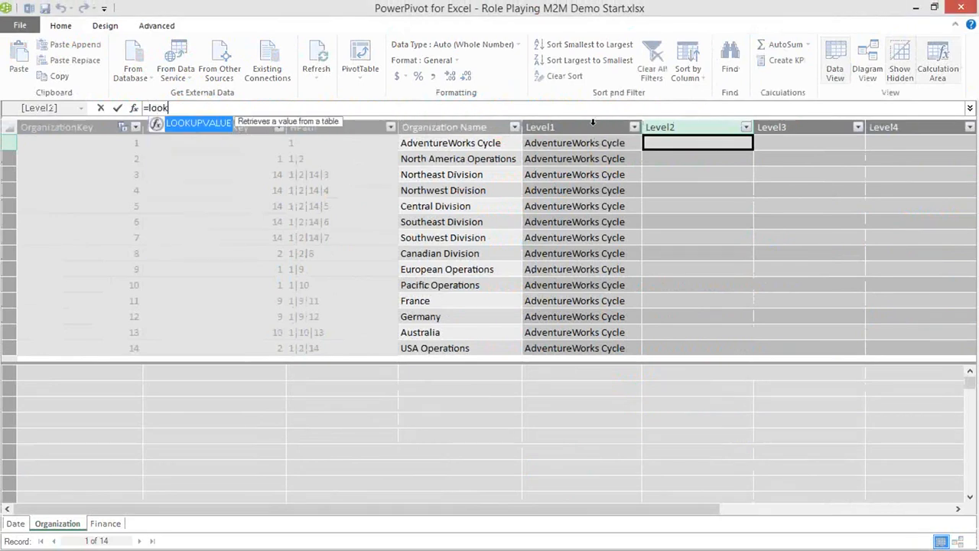
key("Tab")
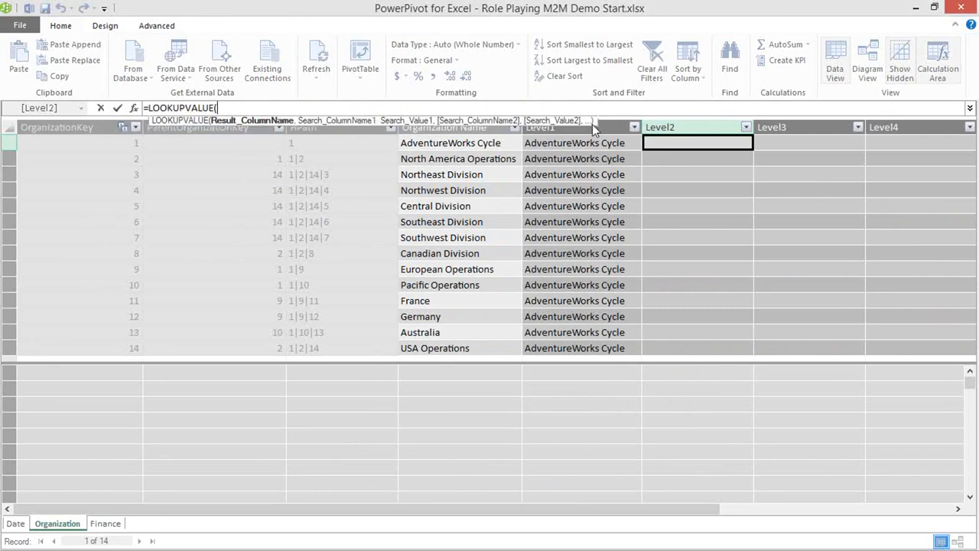
left_click(488, 145)
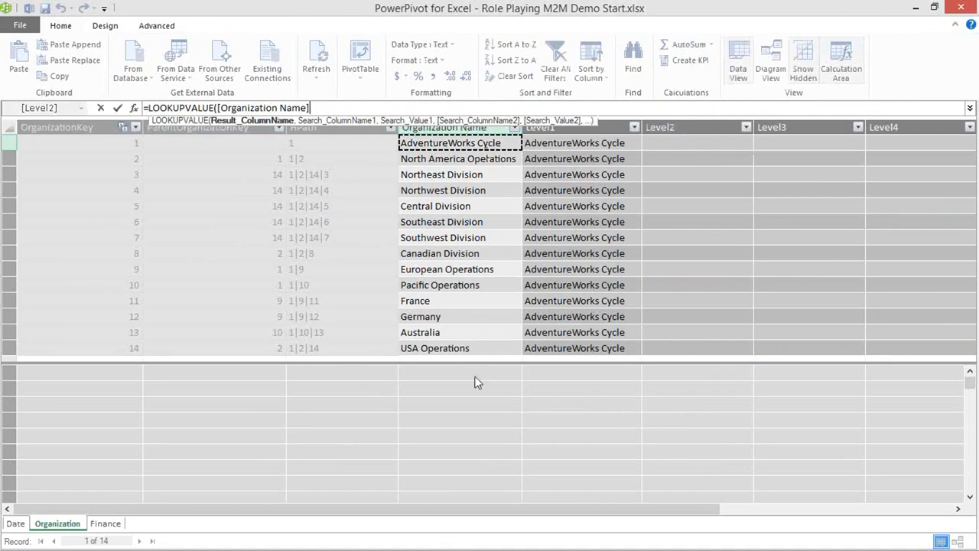
type(",")
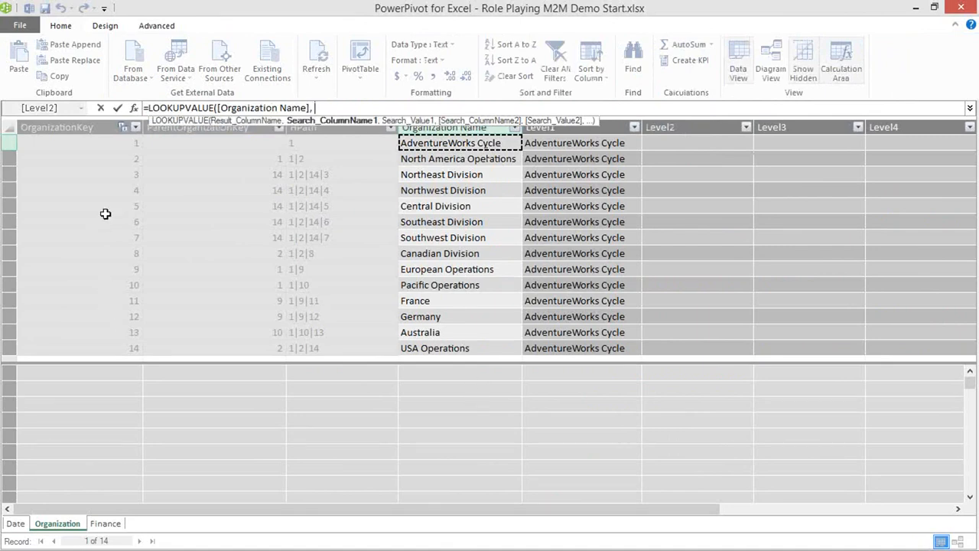
left_click(100, 147)
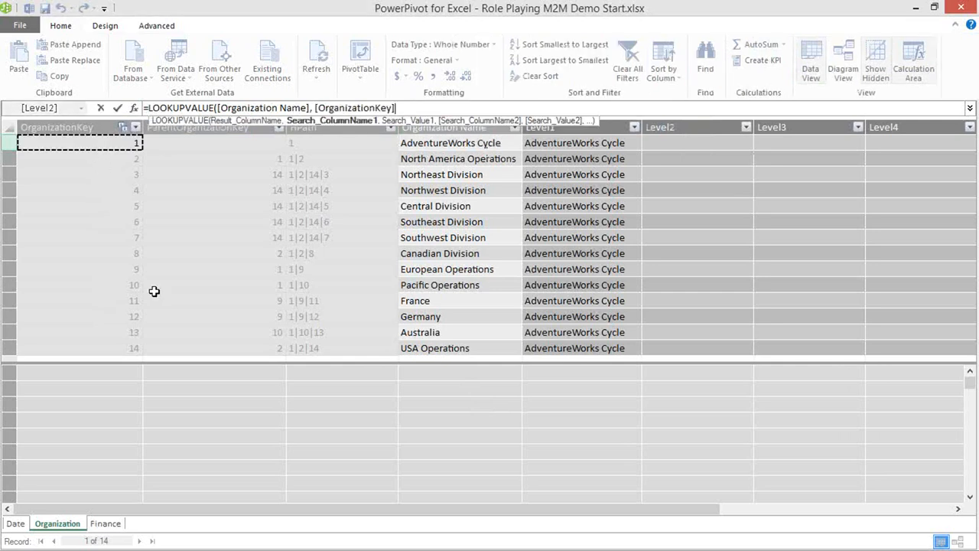
Step: Complete Level2's formula with PATHITEM([HPath], 2, 1) as the search value and commit it
type(", ")
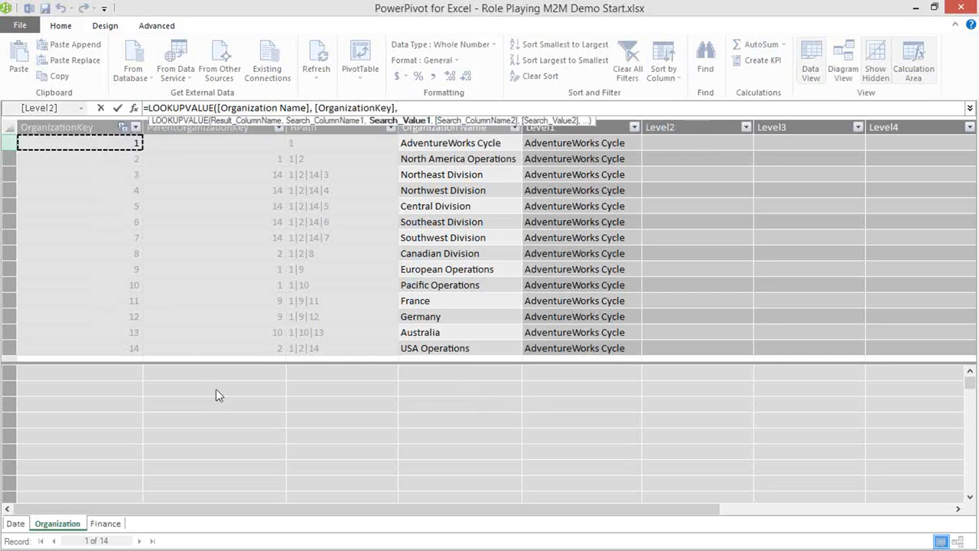
type("path")
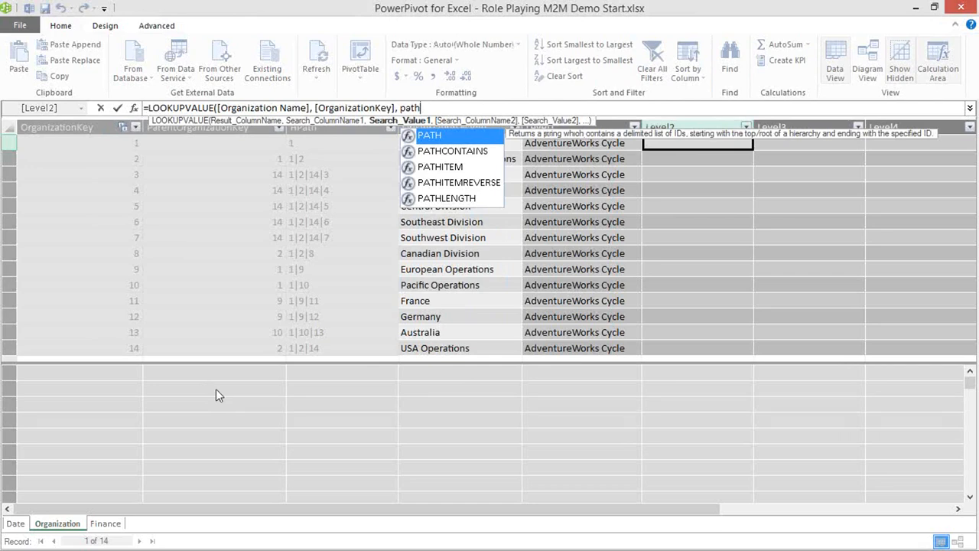
type("i")
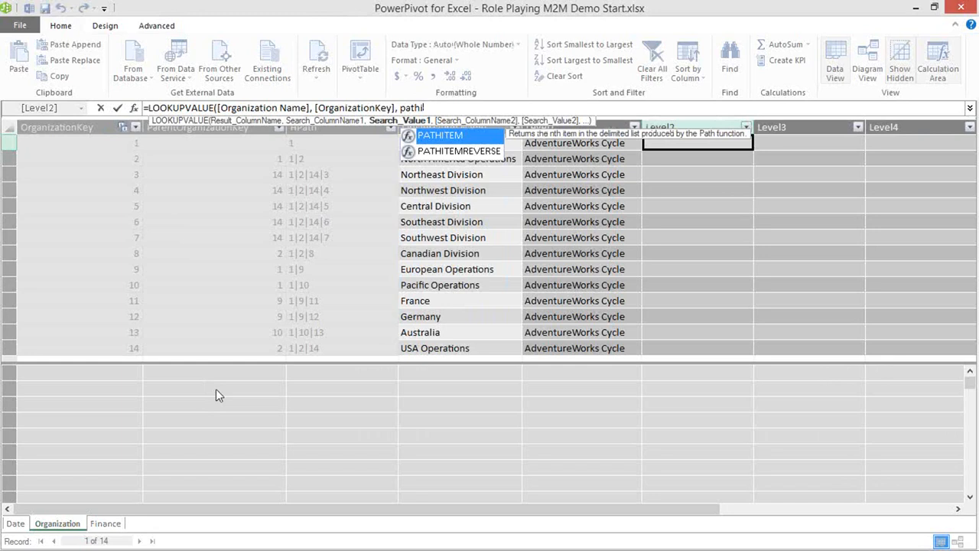
key("Tab")
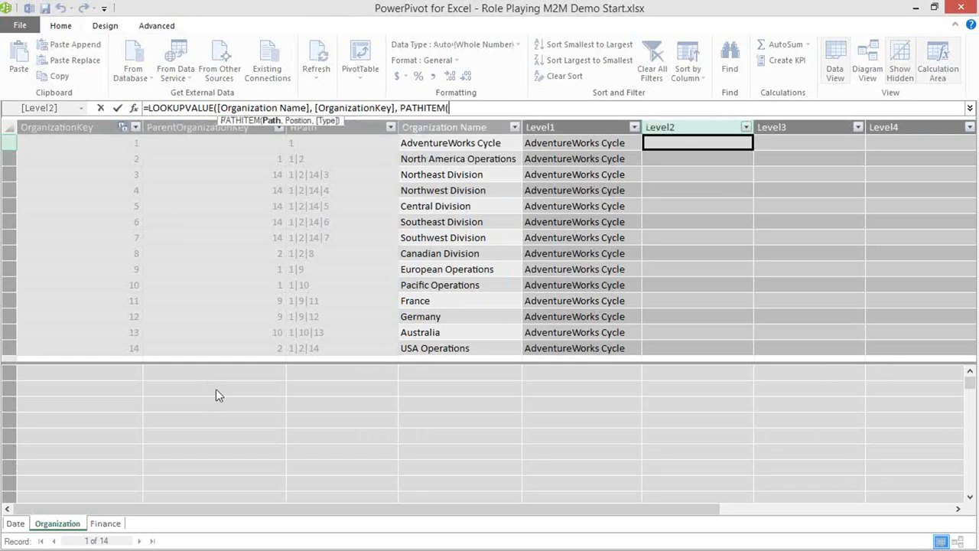
left_click(303, 145)
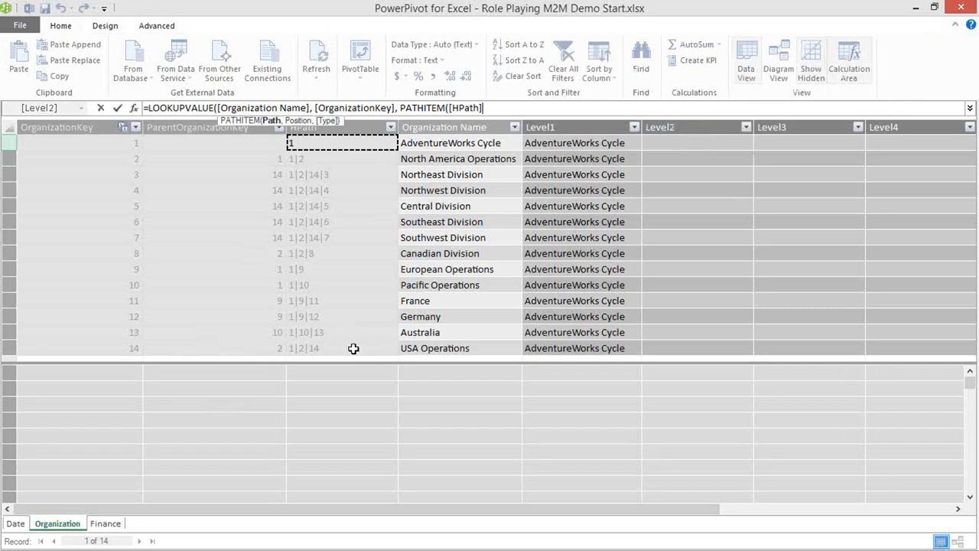
type(", 2")
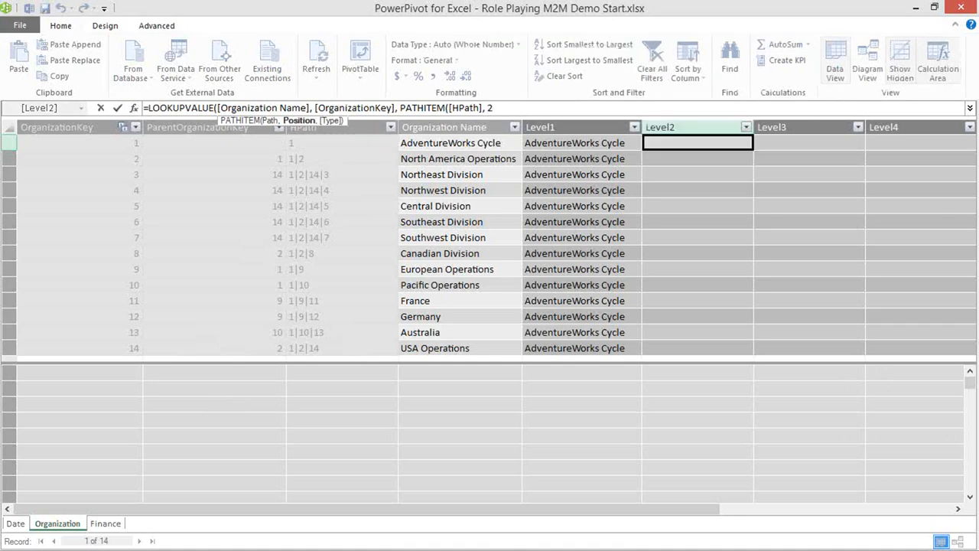
type(", ")
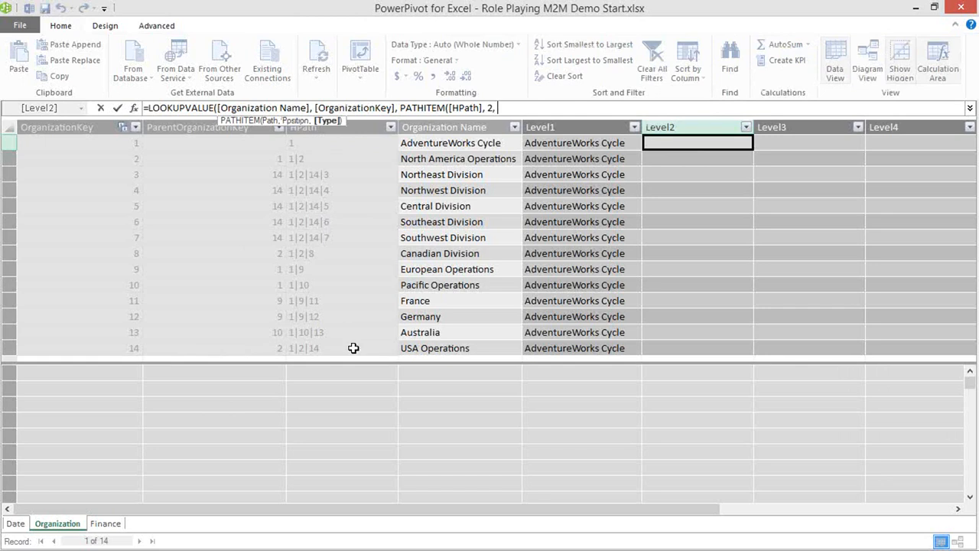
type("1))")
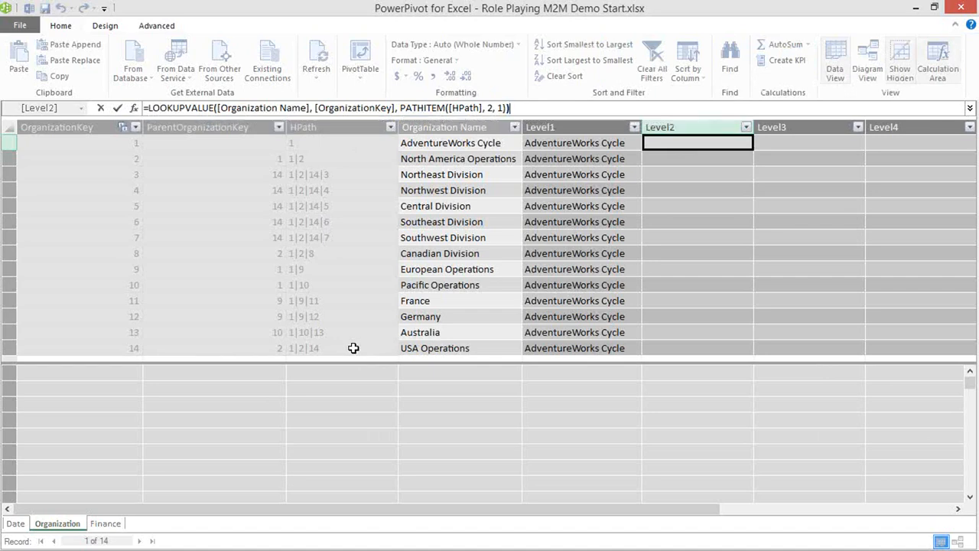
key("Return")
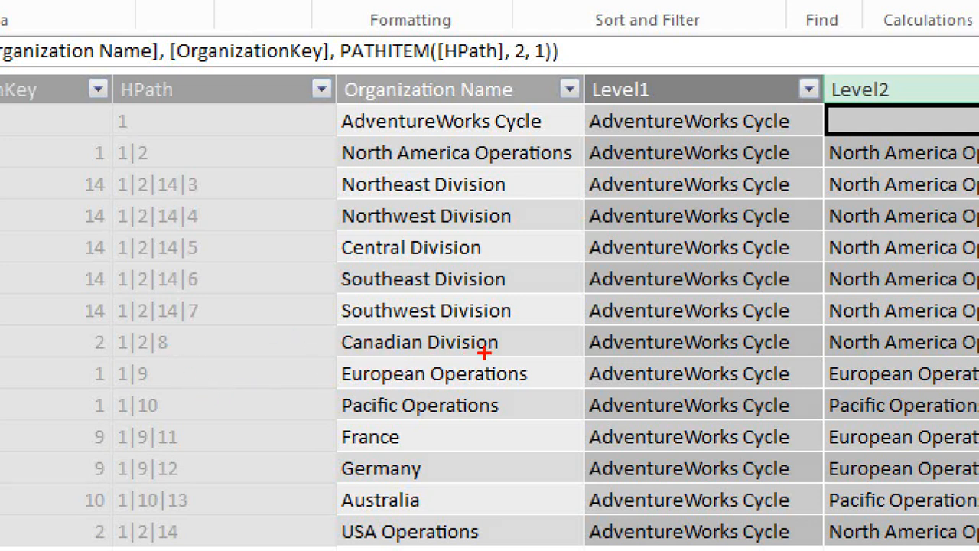
left_click_drag(158, 356, 167, 357)
left_click_drag(114, 355, 119, 354)
key("Escape")
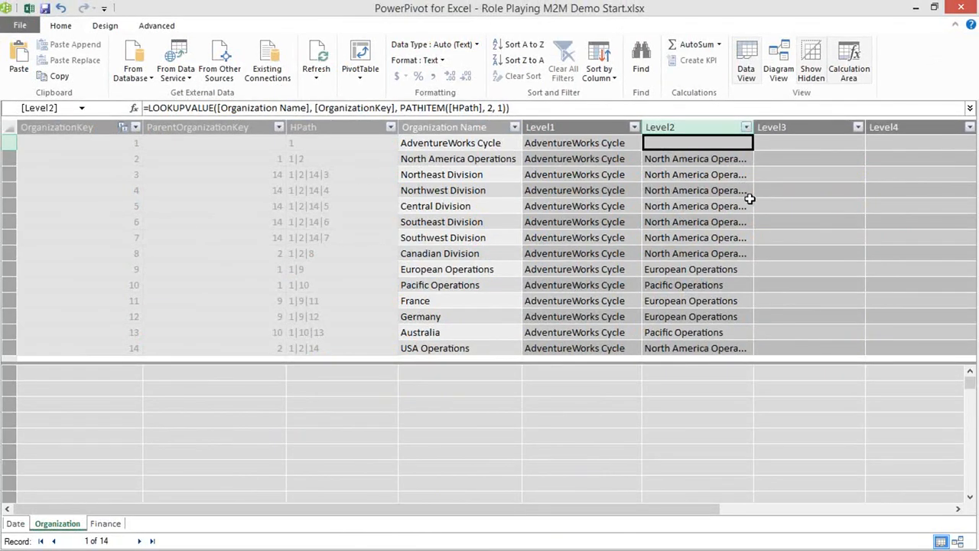
Step: Start the Level3 formula with LOOKUPVALUE, returning [Organization Name] and searching the [OrganizationKey] column
left_click(777, 142)
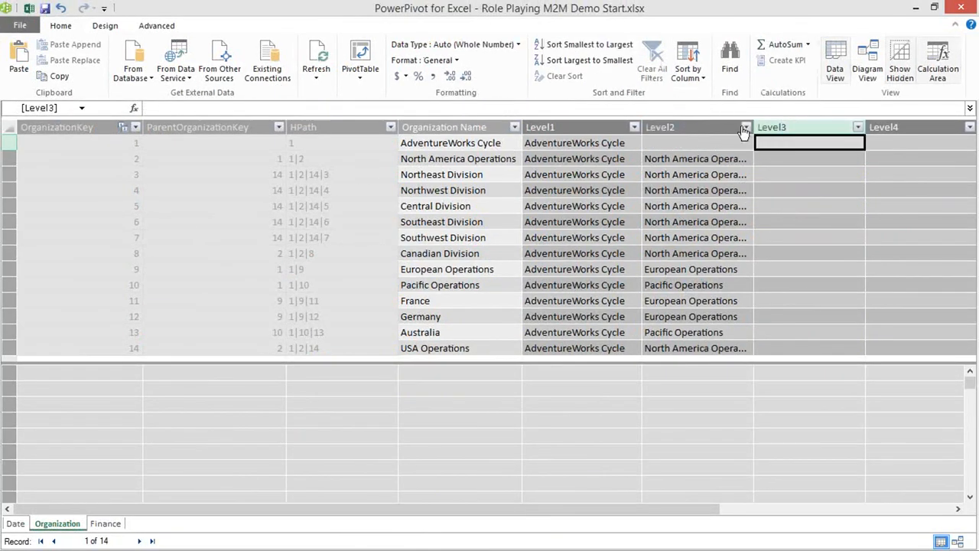
left_click(736, 113)
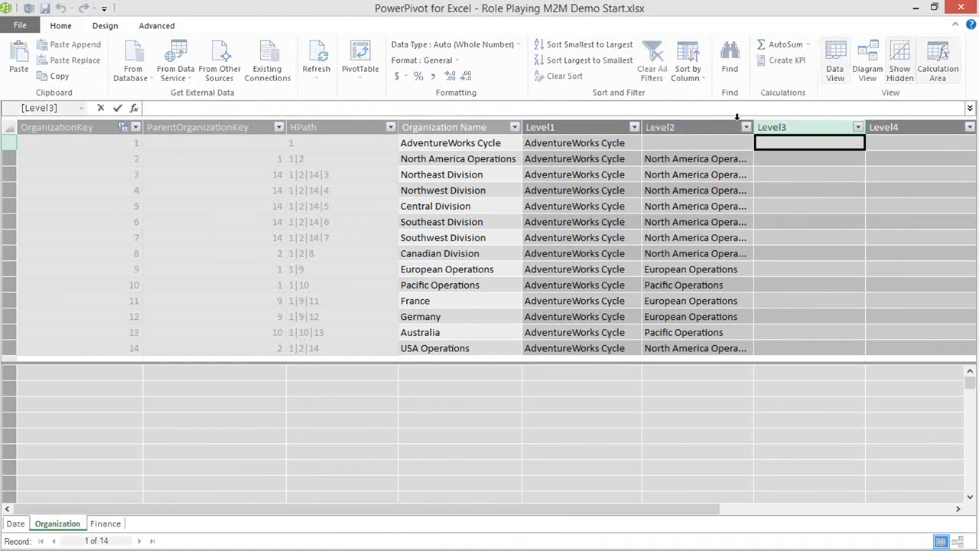
type("=l")
type("ook")
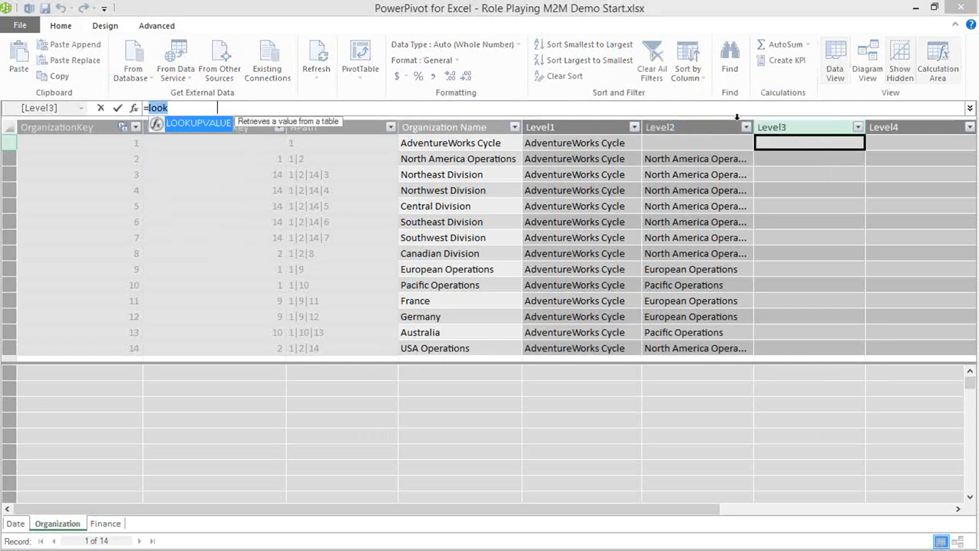
key("Tab")
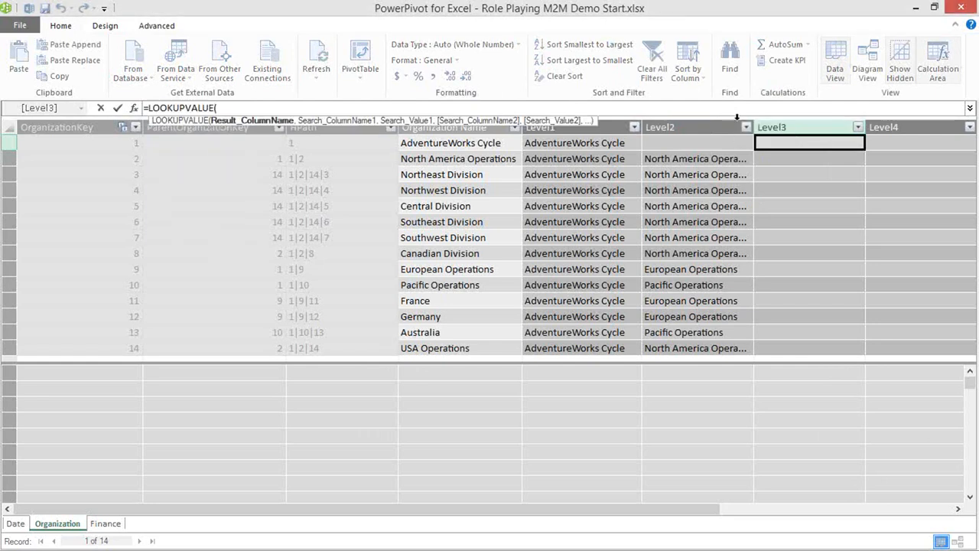
left_click(451, 144)
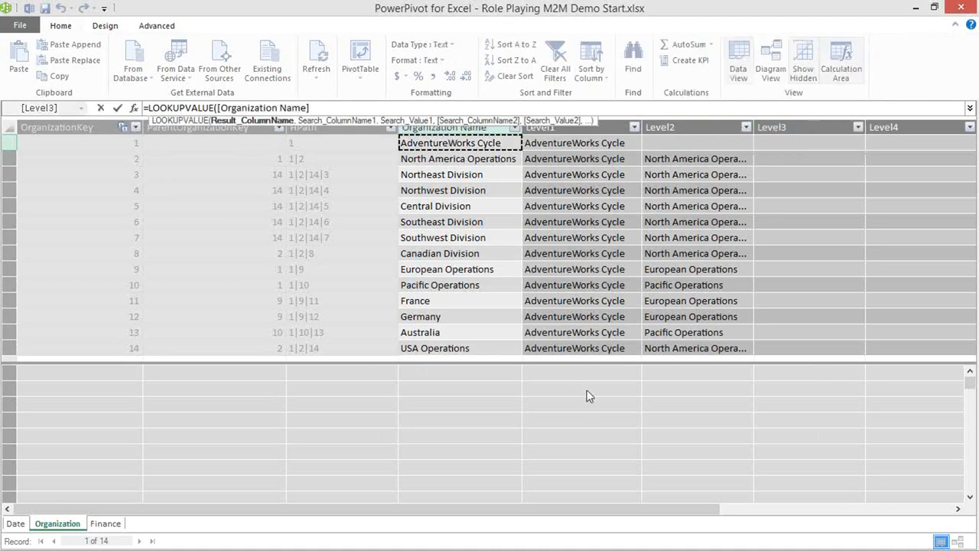
type(",")
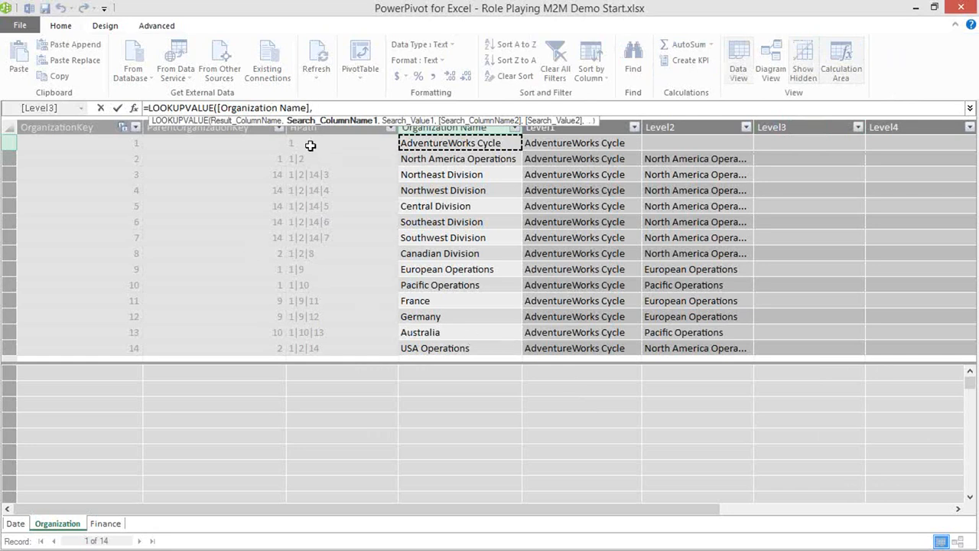
left_click(107, 146)
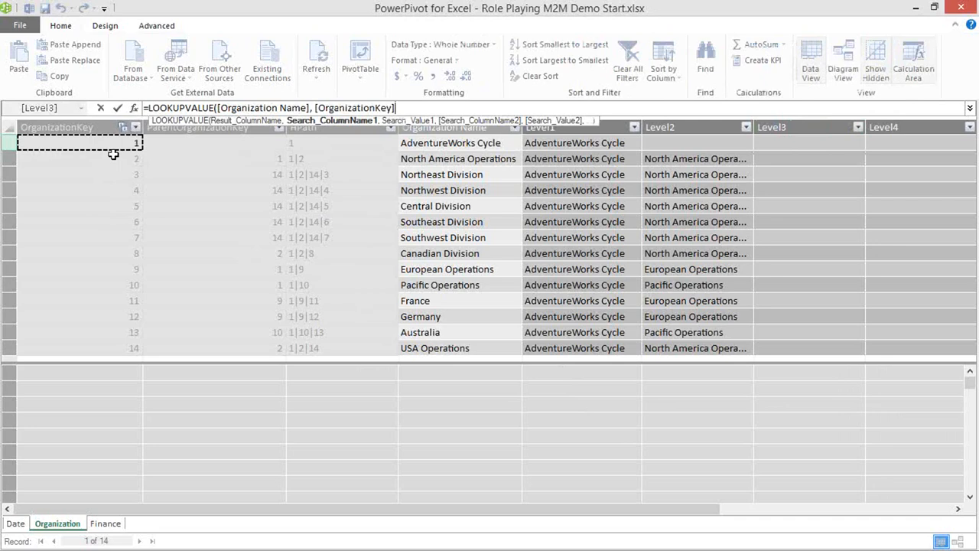
Step: Finish the Level3 formula with PATHITEM([HPath], 3, 1) as its search value and commit it
type(", ")
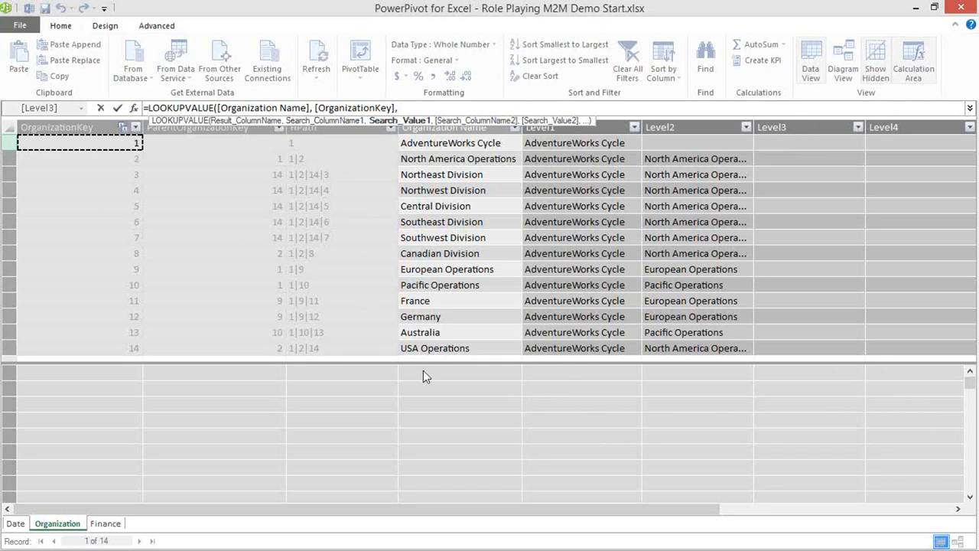
type("Pa")
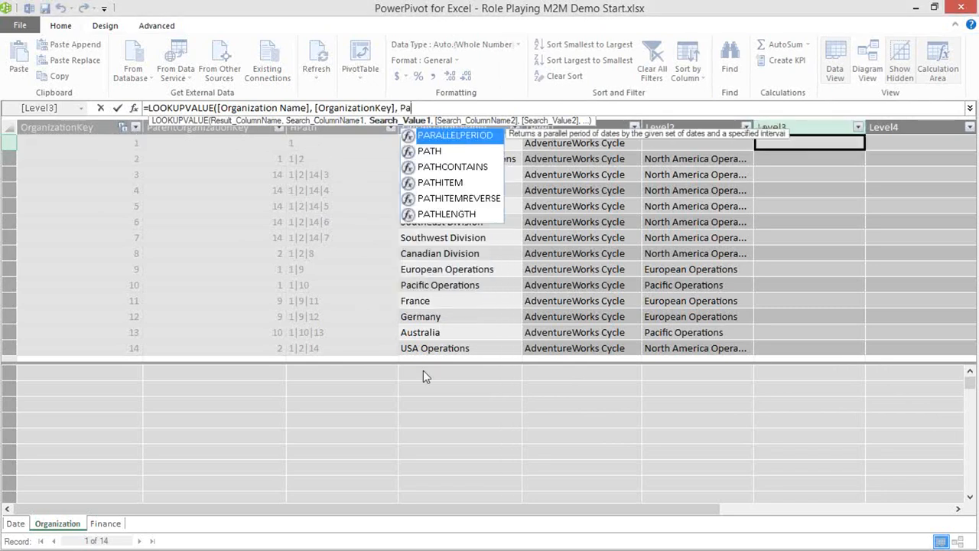
type("thi")
key("Tab")
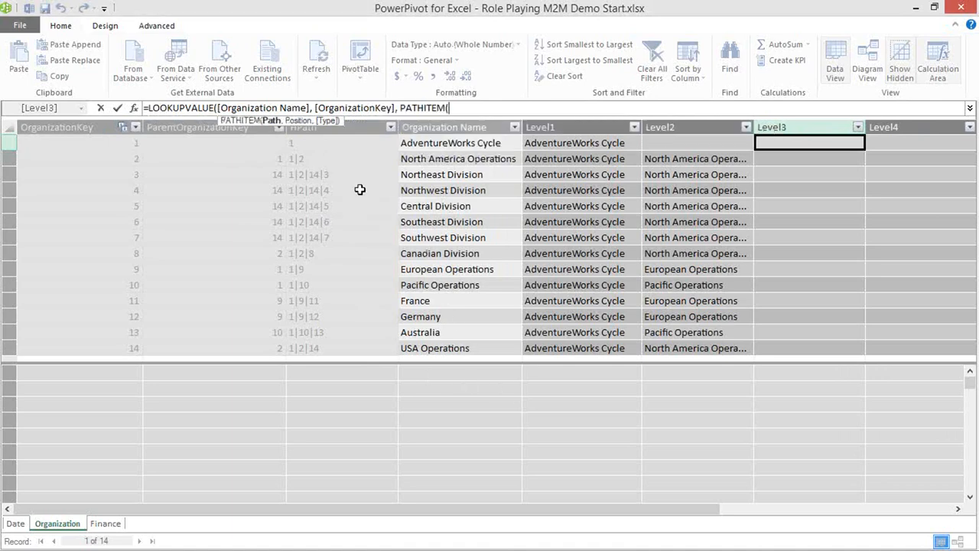
left_click(320, 146)
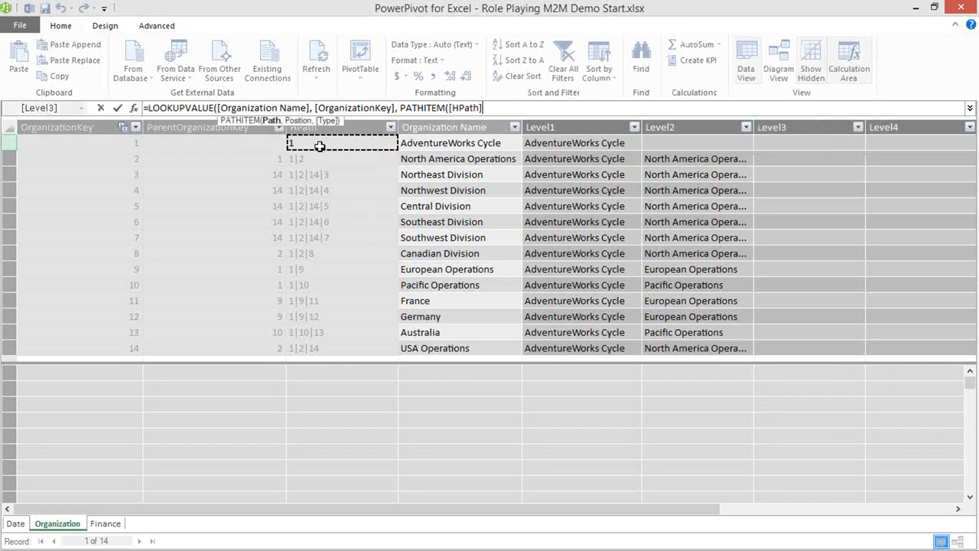
type(",")
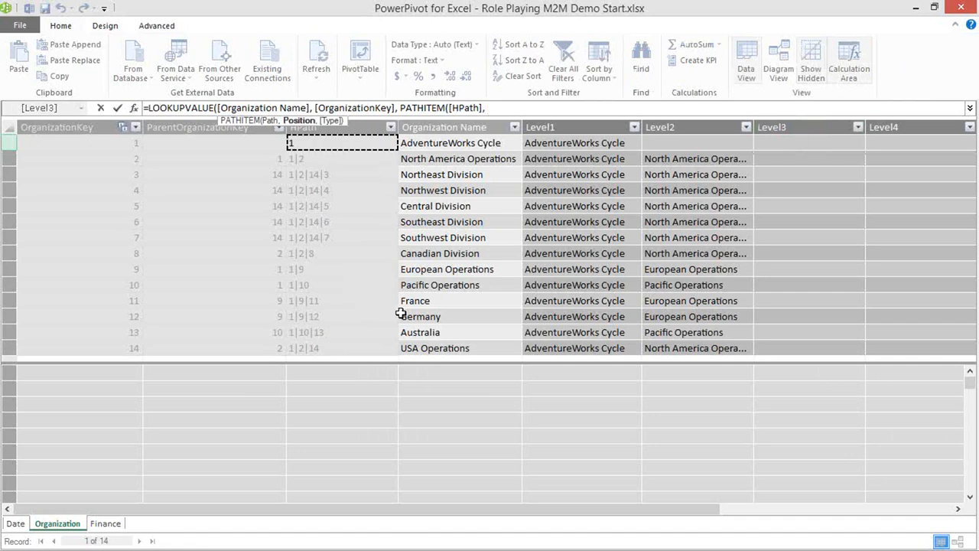
type(" 3, ")
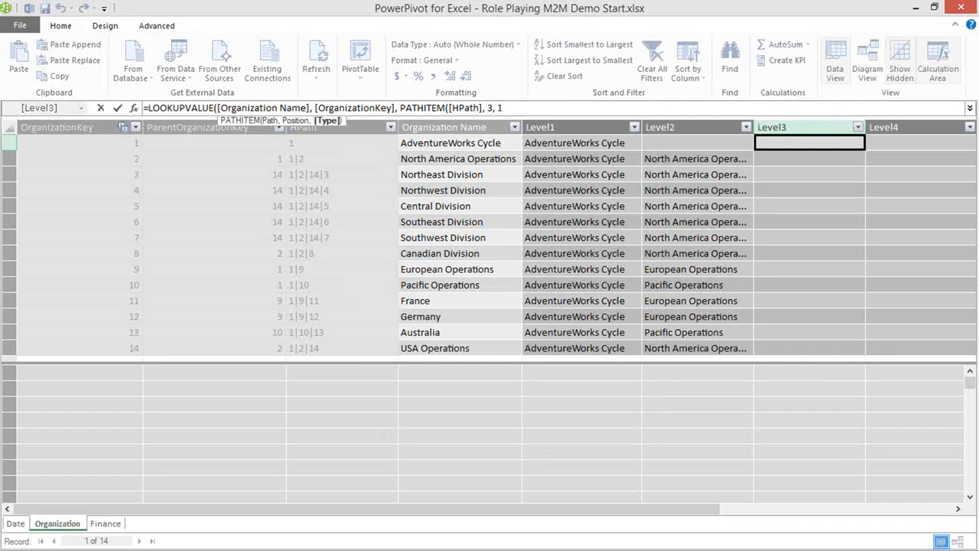
type("1))")
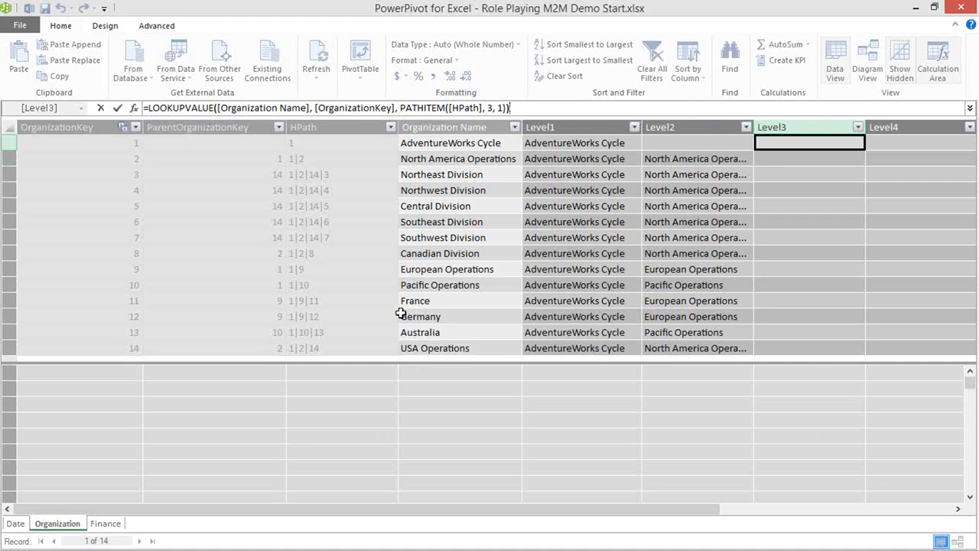
key("Return")
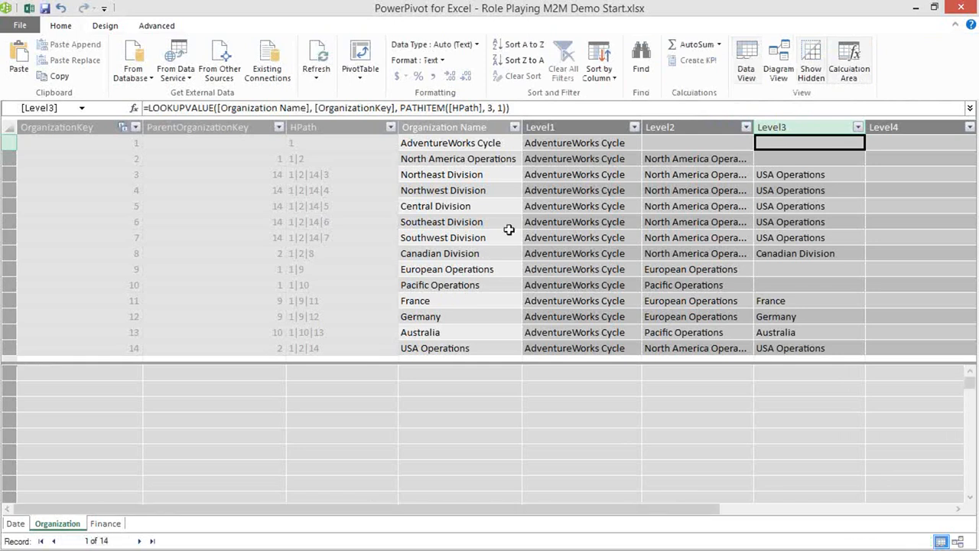
Step: Examine the Central Division row from Organization Name across its Level1, Level2 and Level3 values
left_click(474, 205)
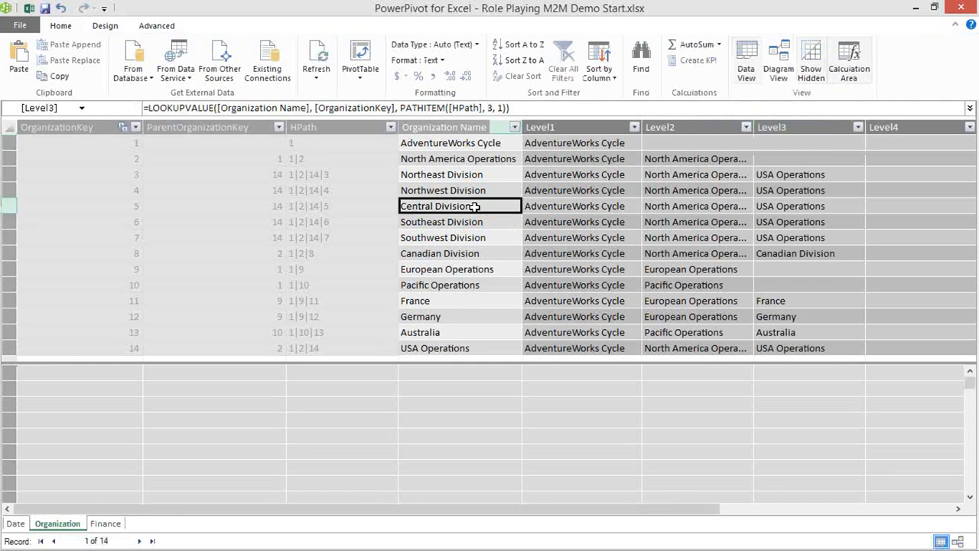
left_click(570, 206)
left_click(649, 205)
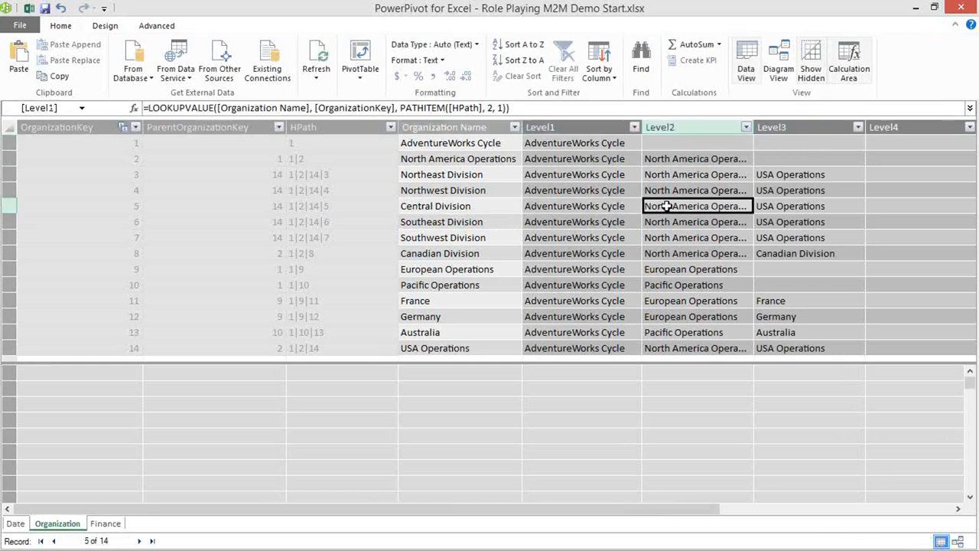
left_click(774, 207)
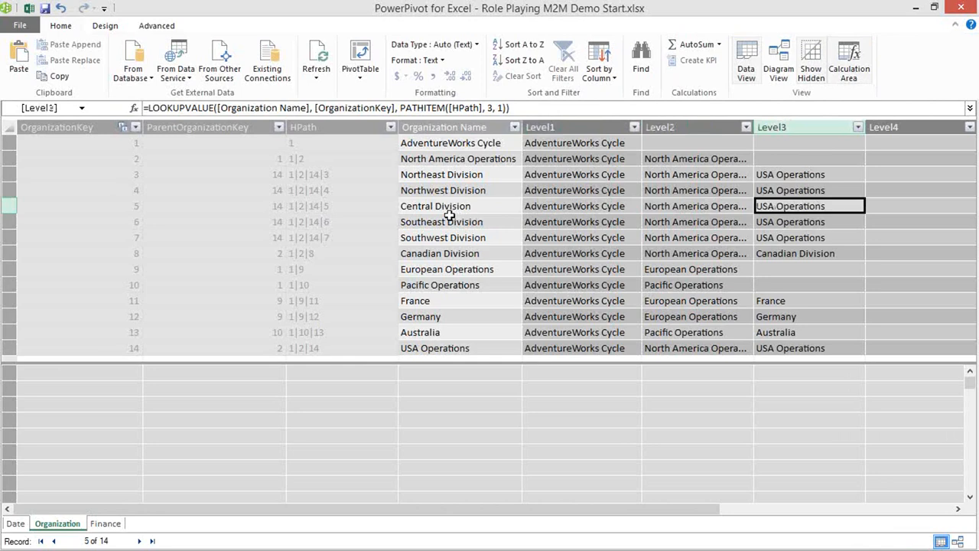
Step: Start the Level4 formula with LOOKUPVALUE, returning [Organization Name] and searching the [OrganizationKey] column
left_click(449, 210)
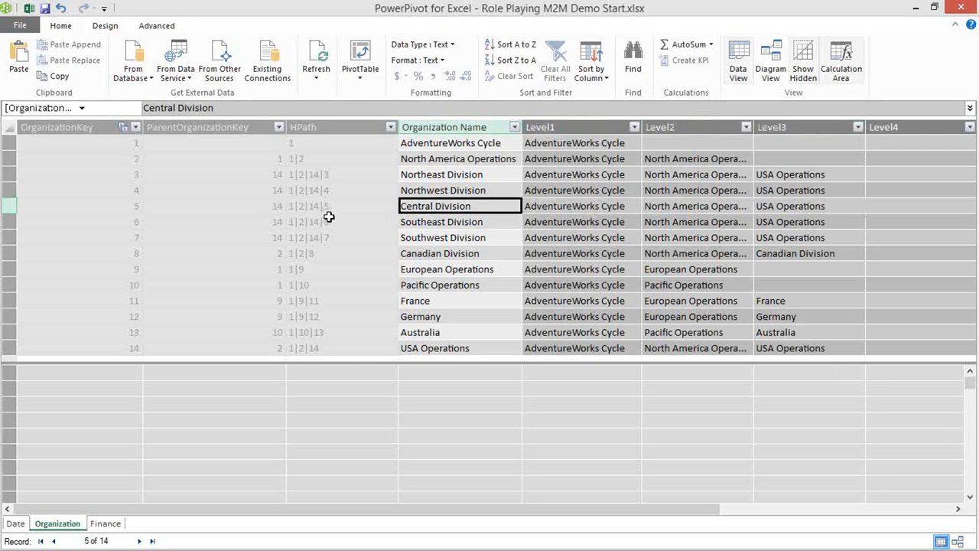
left_click(876, 141)
left_click(500, 106)
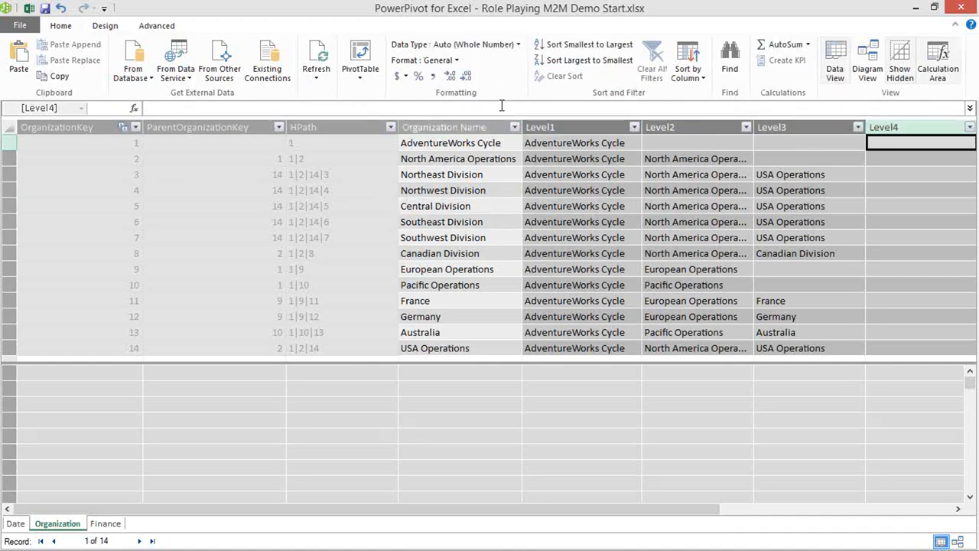
type("=look")
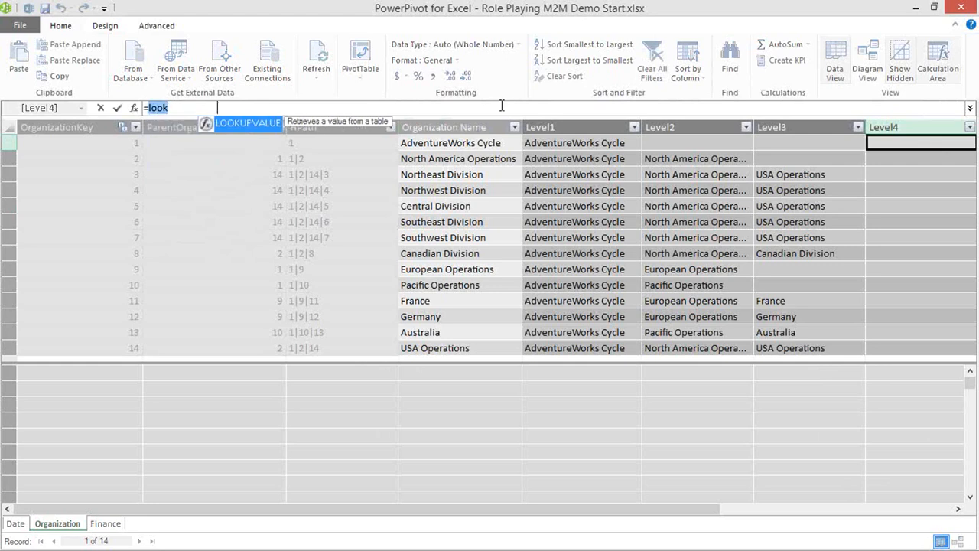
key("Tab")
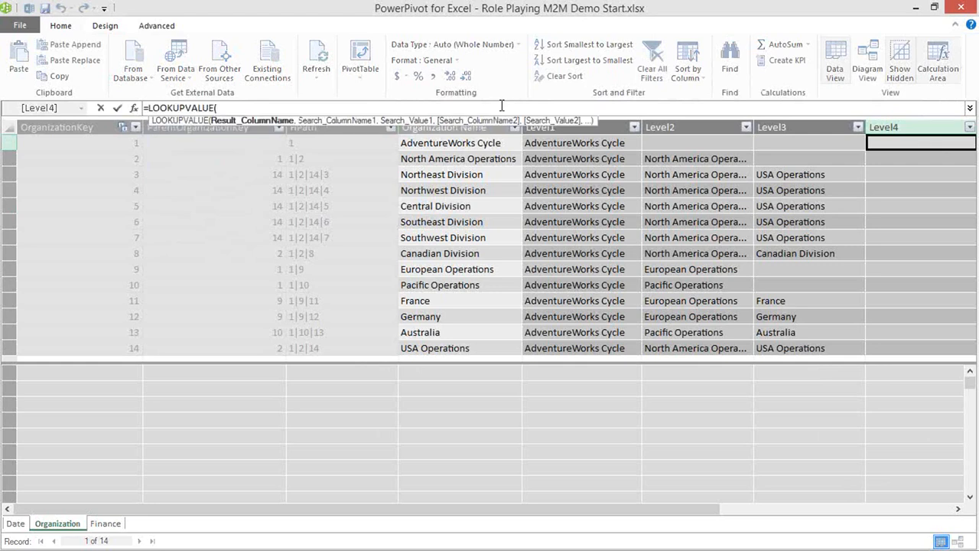
left_click(450, 144)
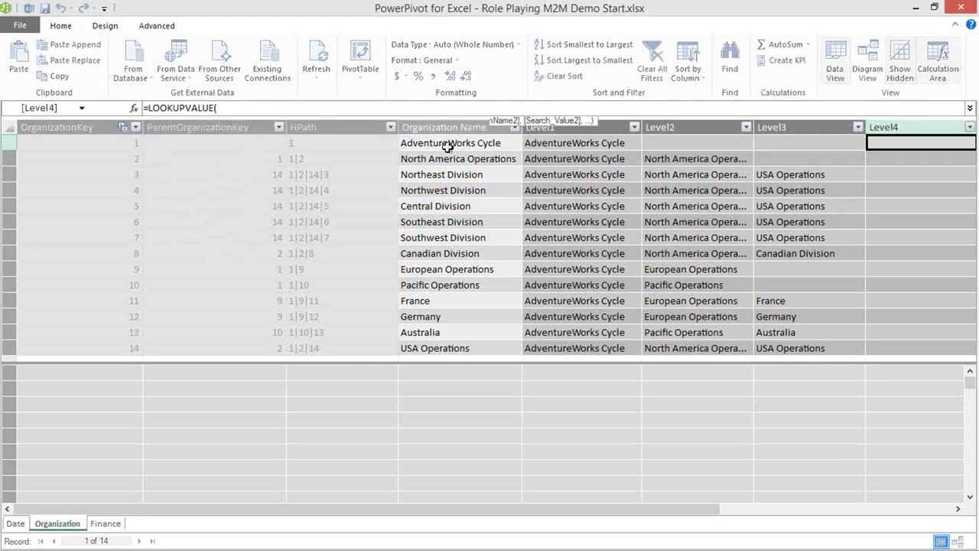
type(",")
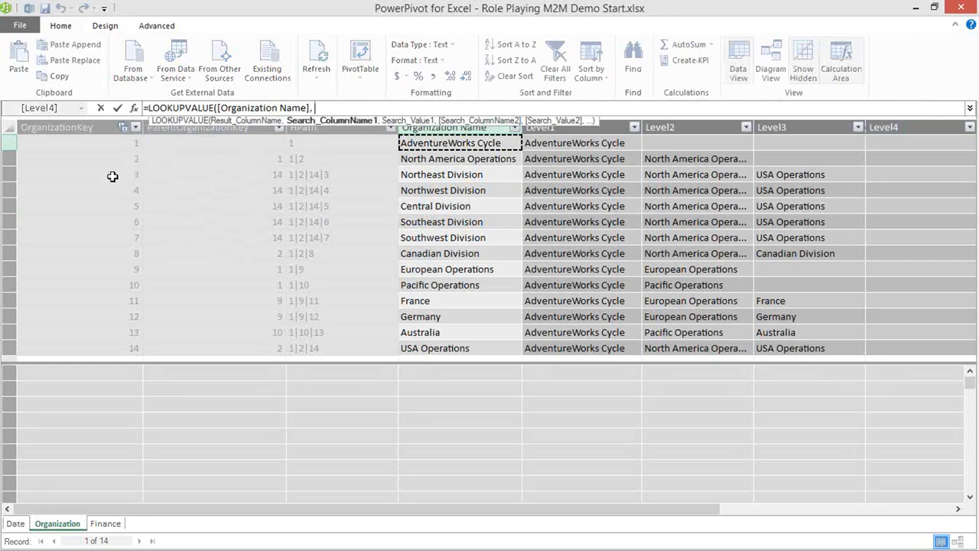
left_click(93, 147)
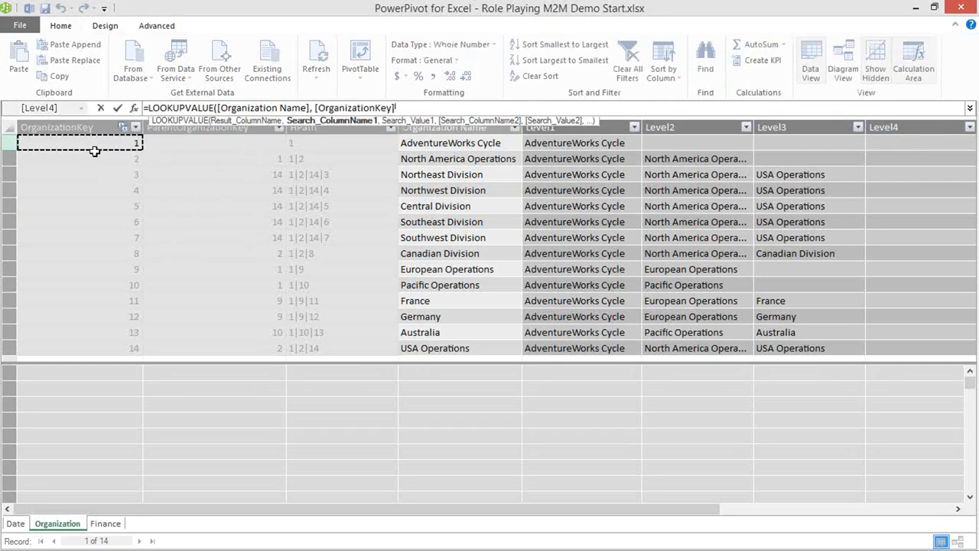
type(",")
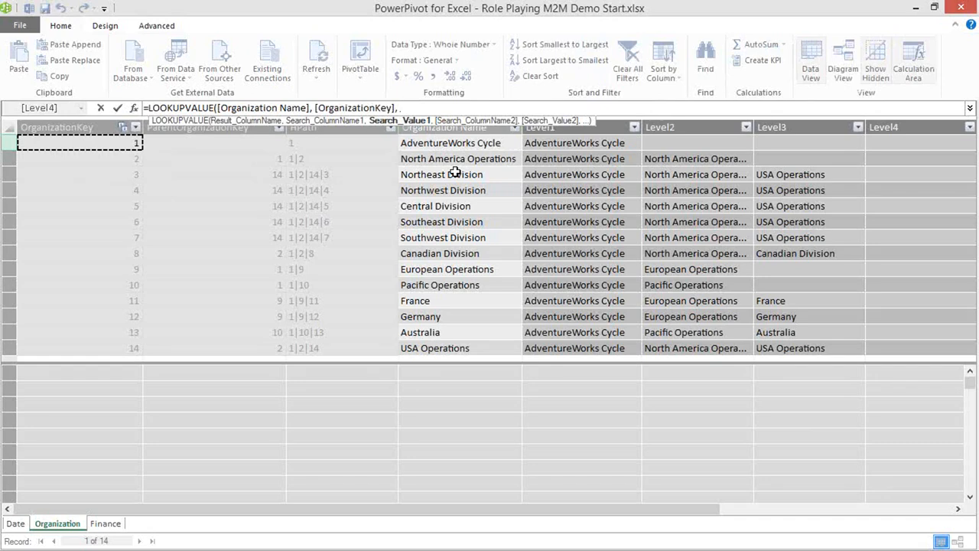
Step: Finish the Level4 formula with PATHITEM([HPath], 4, 1) as its search value and commit it
type(" path")
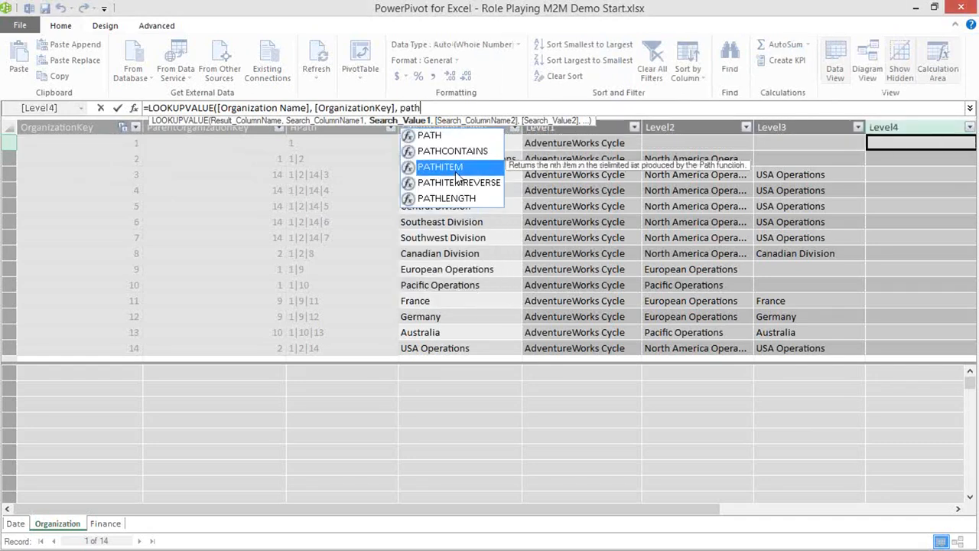
double_click(456, 174)
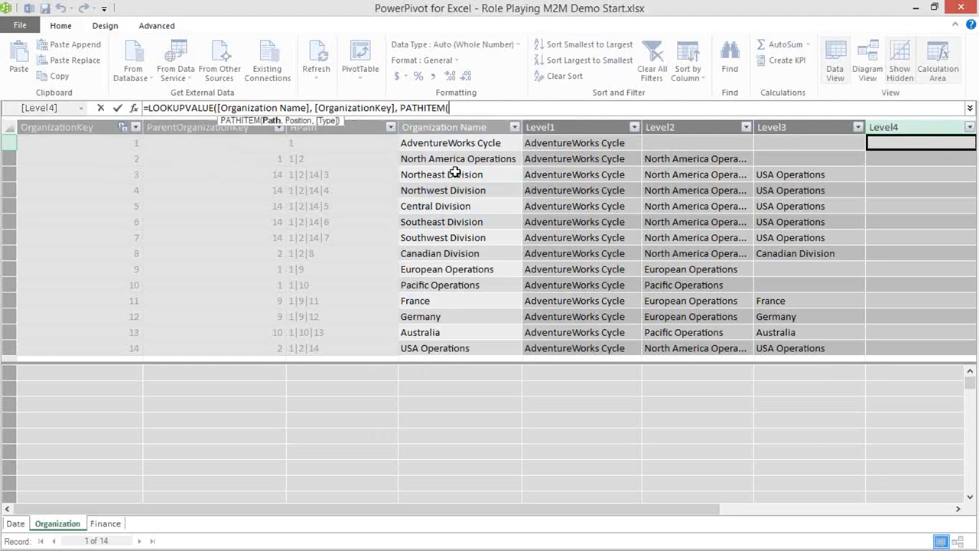
left_click(345, 145)
type(",")
type(" 4")
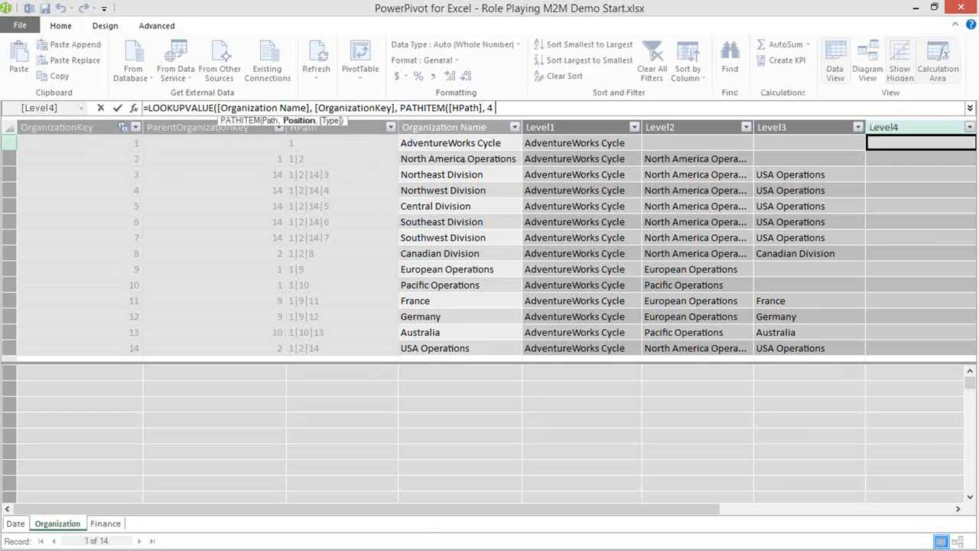
type(", 1")
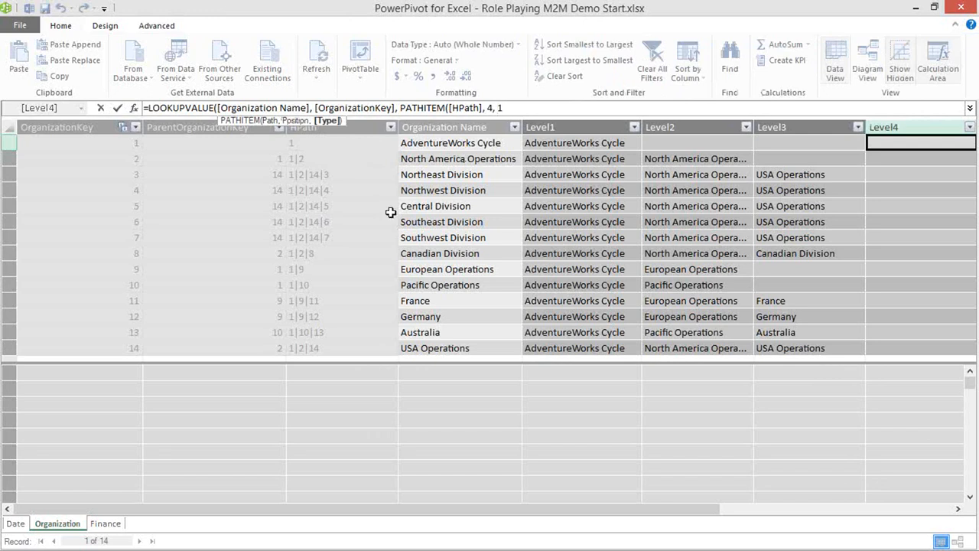
type(")")
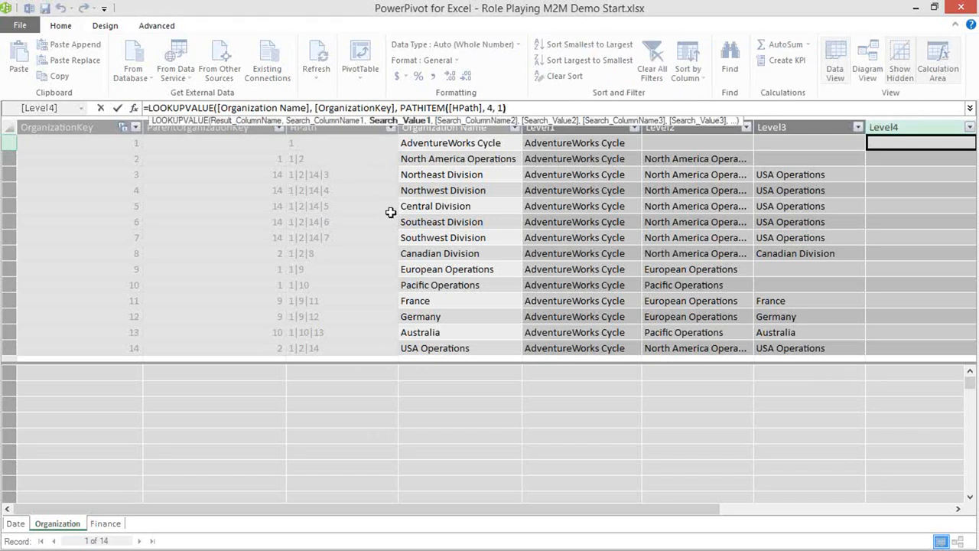
type(")")
key("Return")
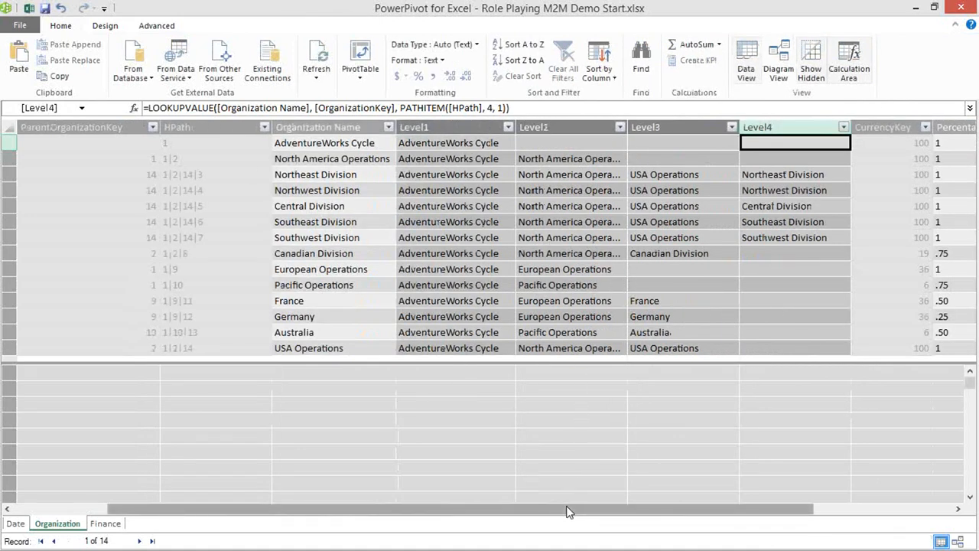
left_click_drag(567, 507, 558, 511)
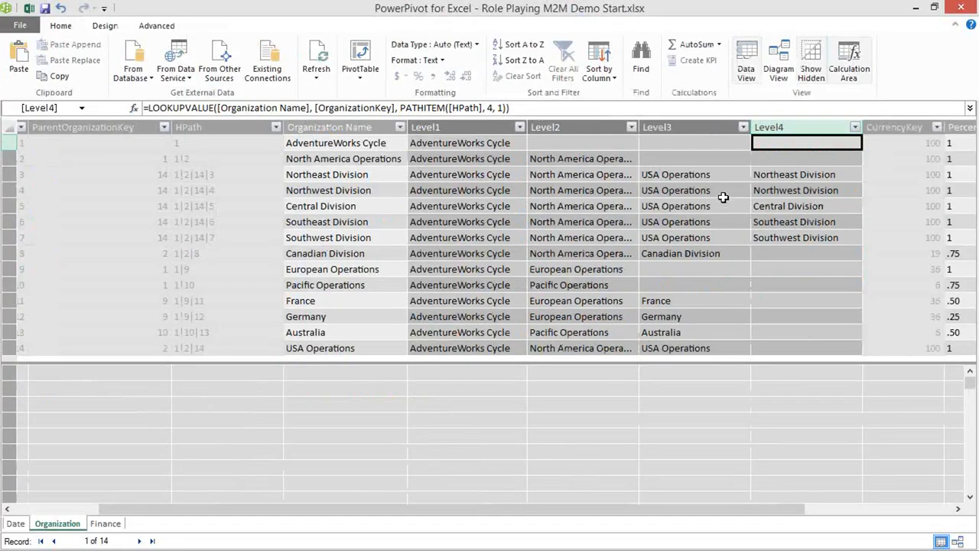
Step: Maximize the Organization table in the diagram view and create a hierarchy in it named Organization Drilldown
left_click(777, 71)
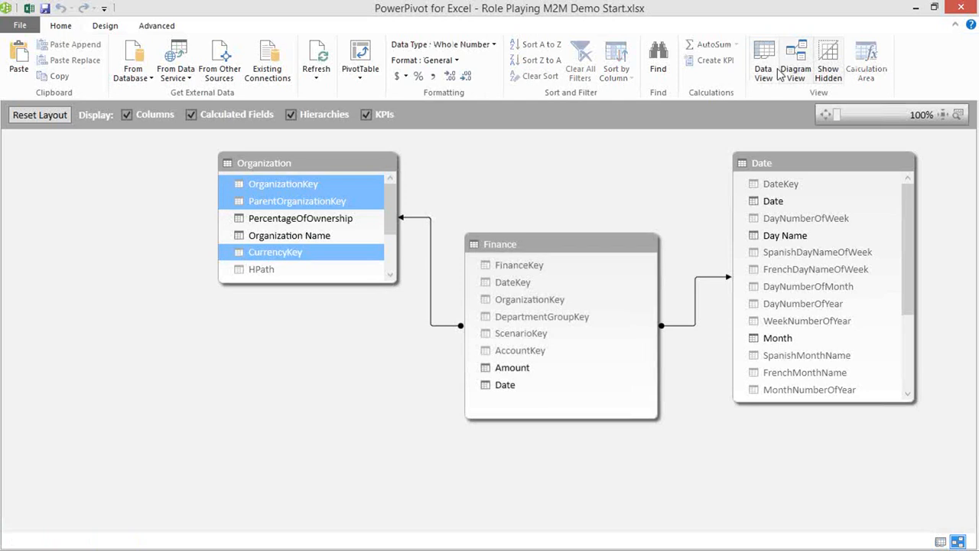
left_click(343, 164)
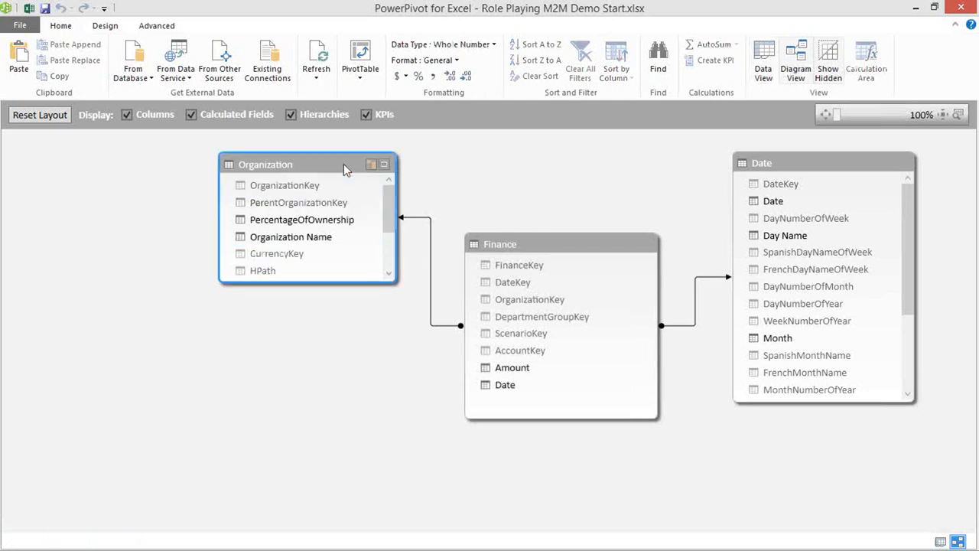
left_click(384, 166)
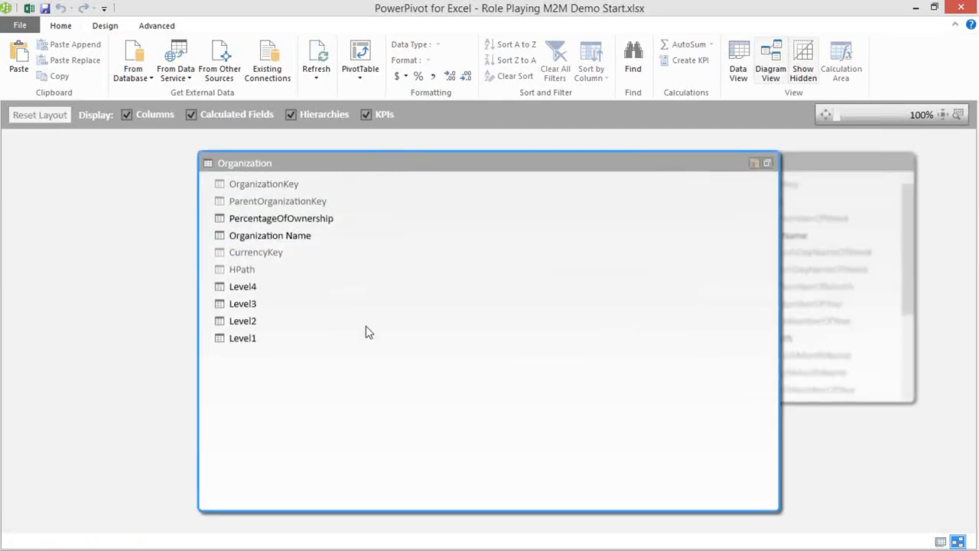
left_click(754, 164)
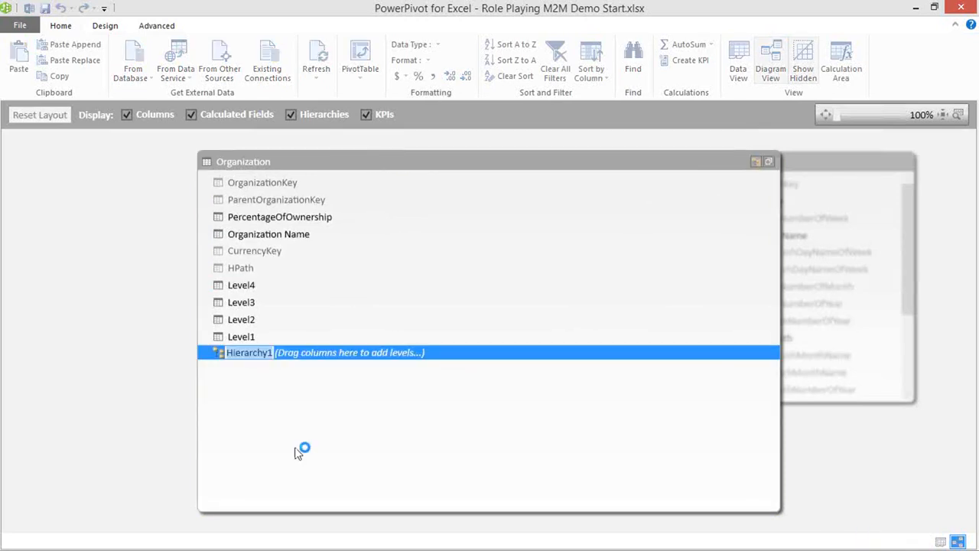
type("Or")
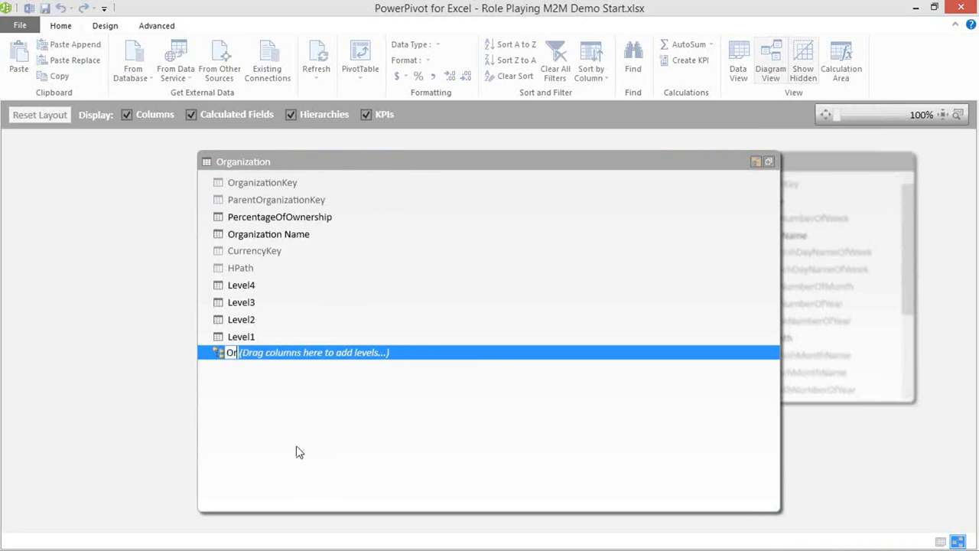
type("ganization D")
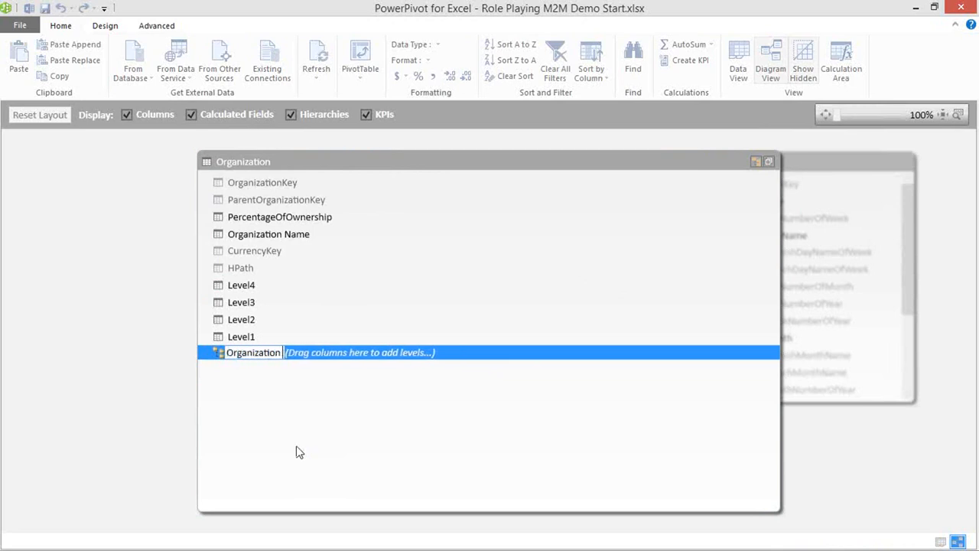
key("BackSpace")
key("BackSpace")
type("Drilldown")
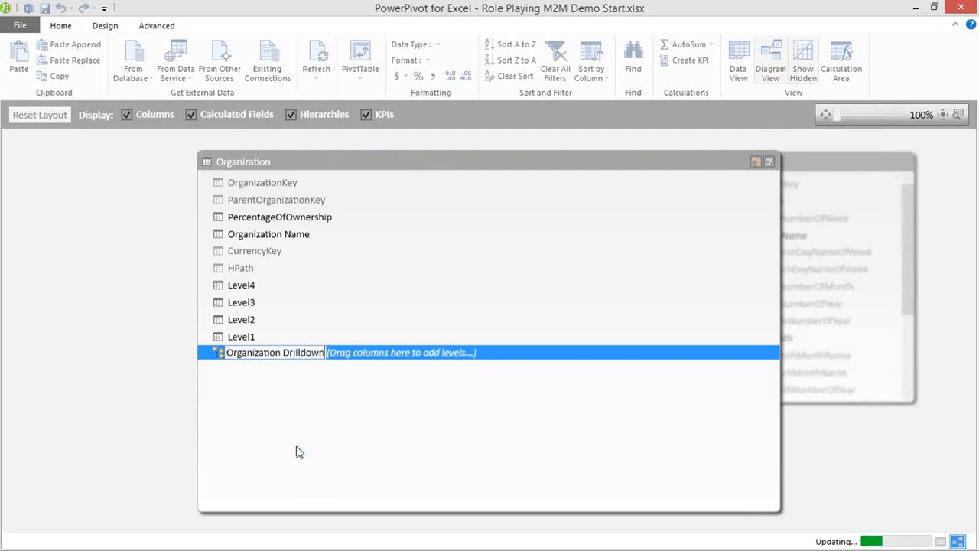
key("Return")
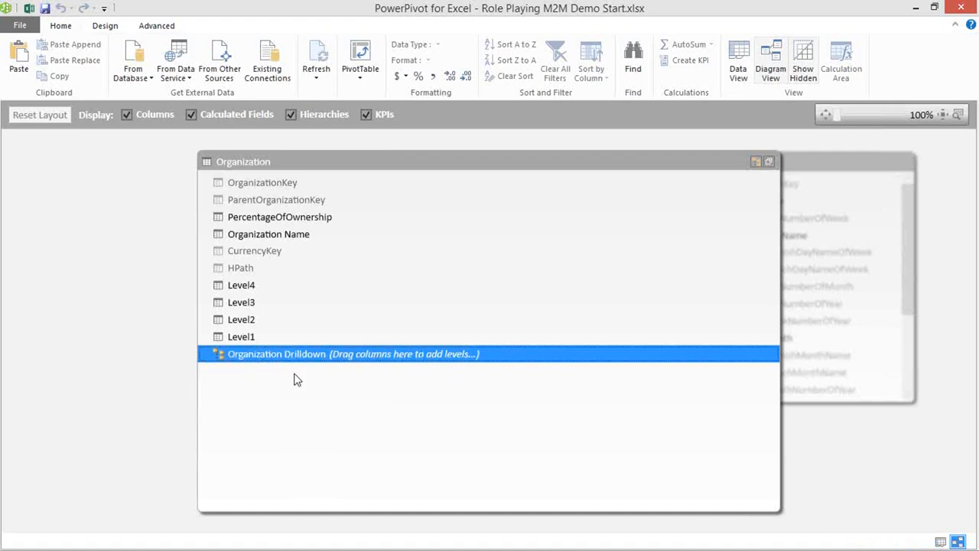
Step: Add the Level1 to Level4 columns to the Organization Drilldown hierarchy and order them from Level1 down to Level4
left_click(277, 336)
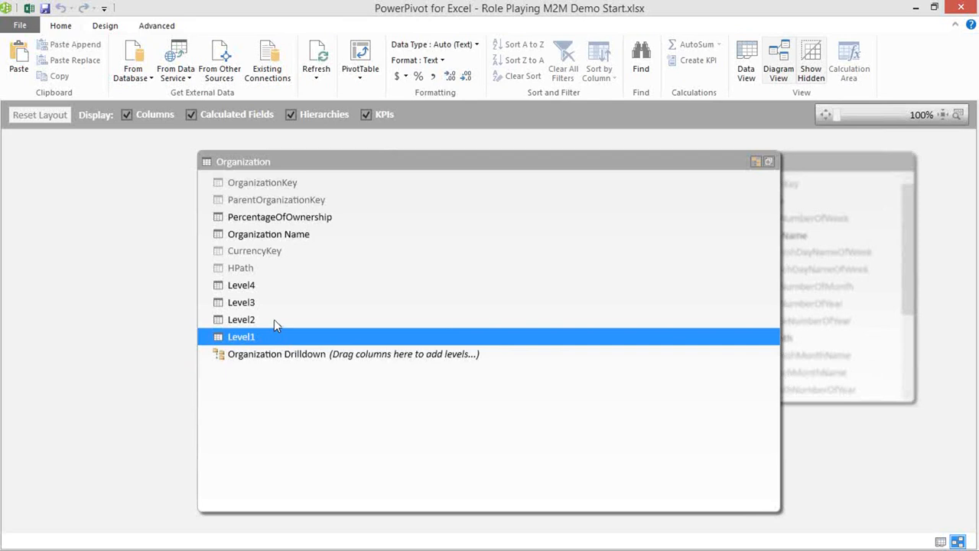
left_click(282, 286, "shift")
right_click(283, 286)
mouse_move(256, 324)
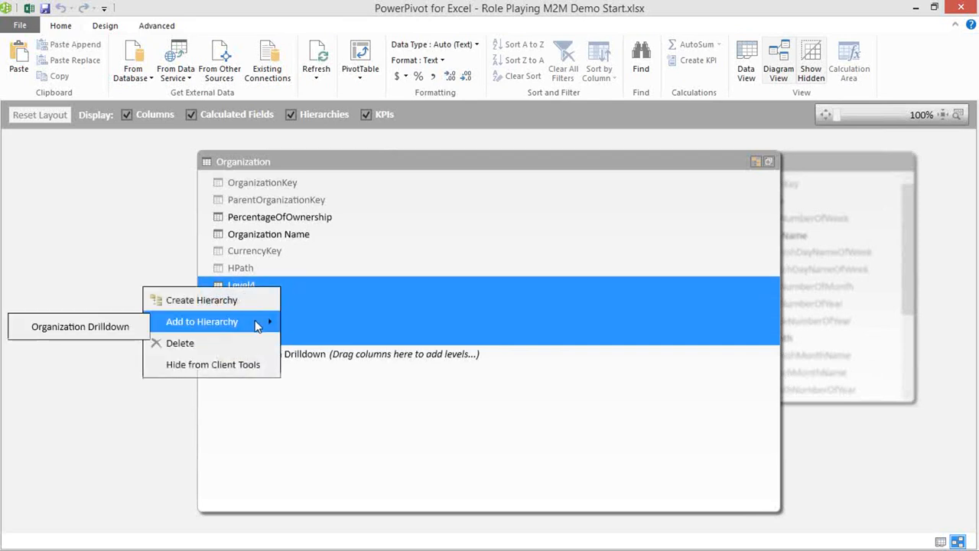
left_click(112, 331)
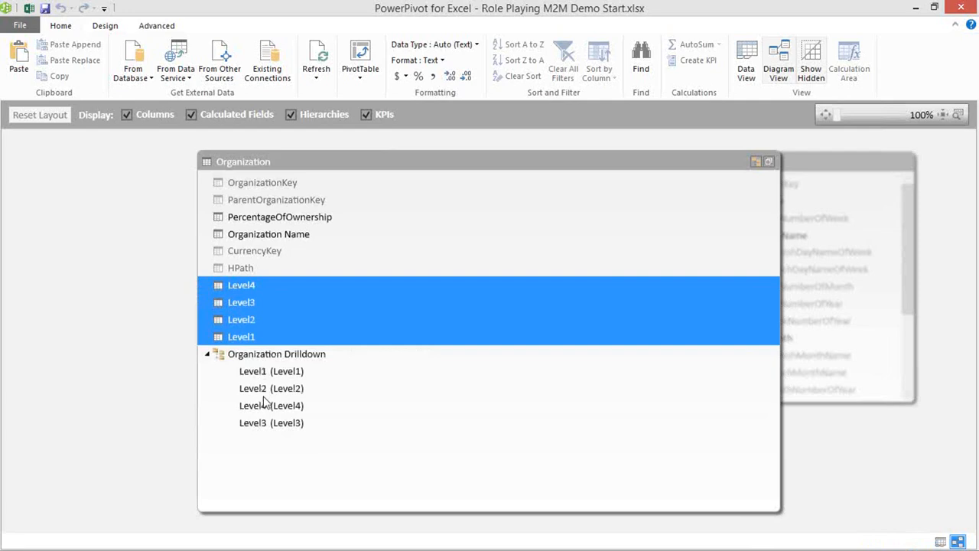
left_click_drag(268, 423, 288, 402)
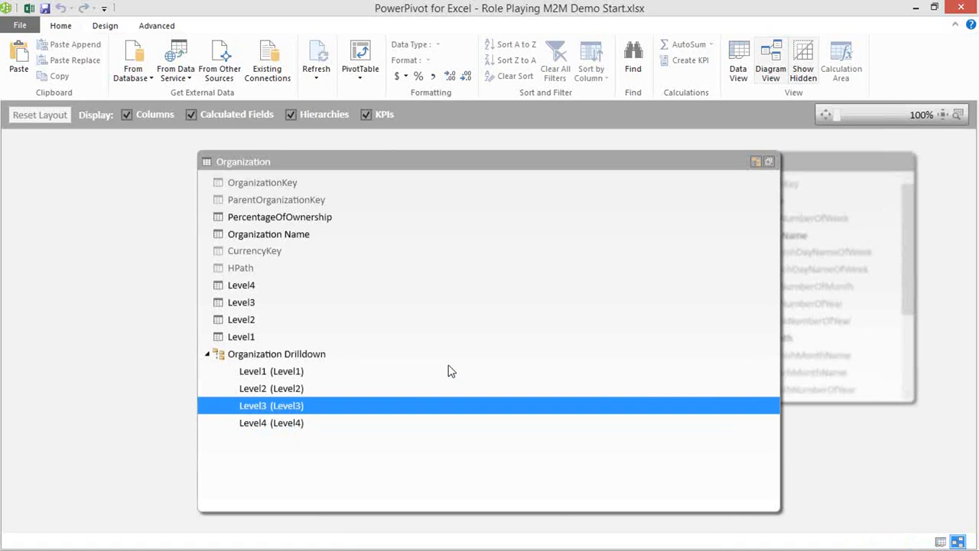
Step: Collapse the Organization Drilldown hierarchy, restore the Organization table to normal size and return to its data view
left_click(208, 355)
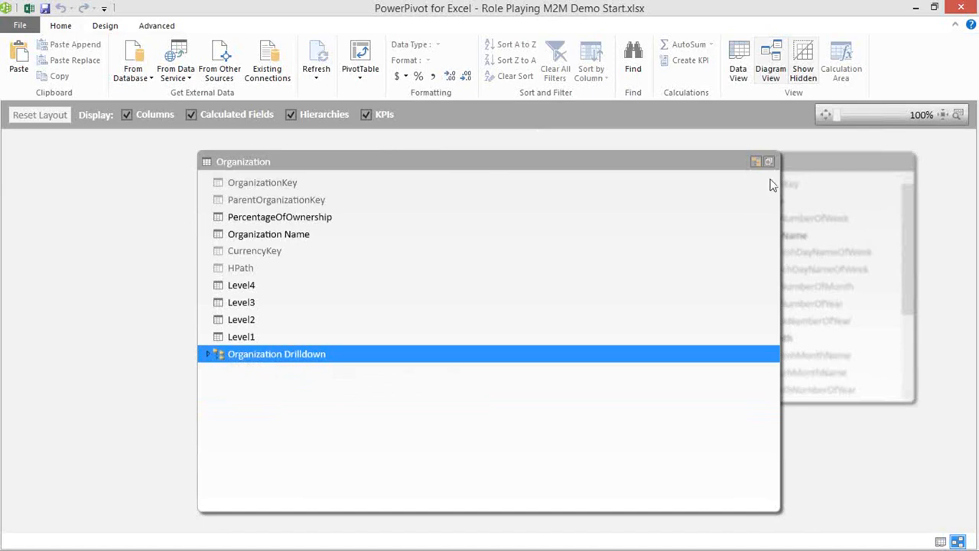
left_click(769, 162)
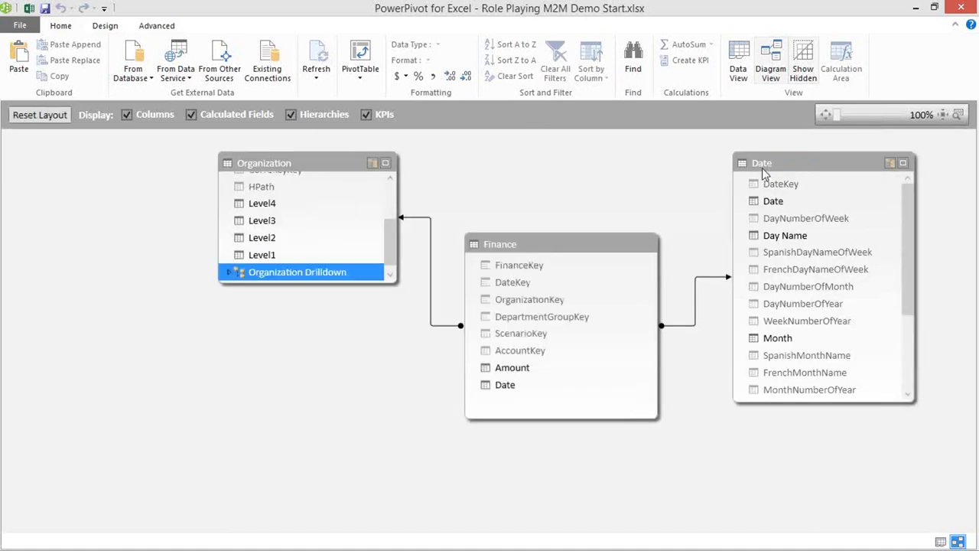
left_click(536, 248)
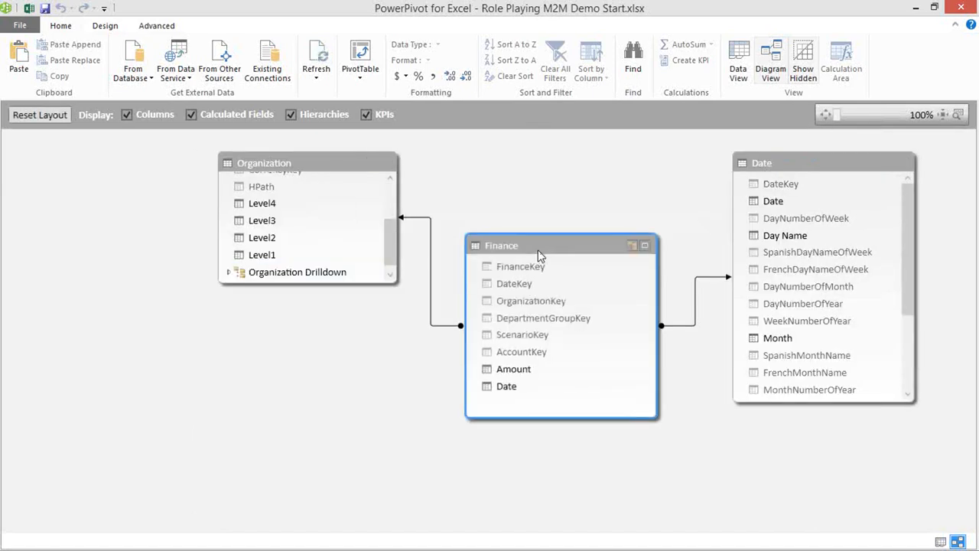
left_click(738, 70)
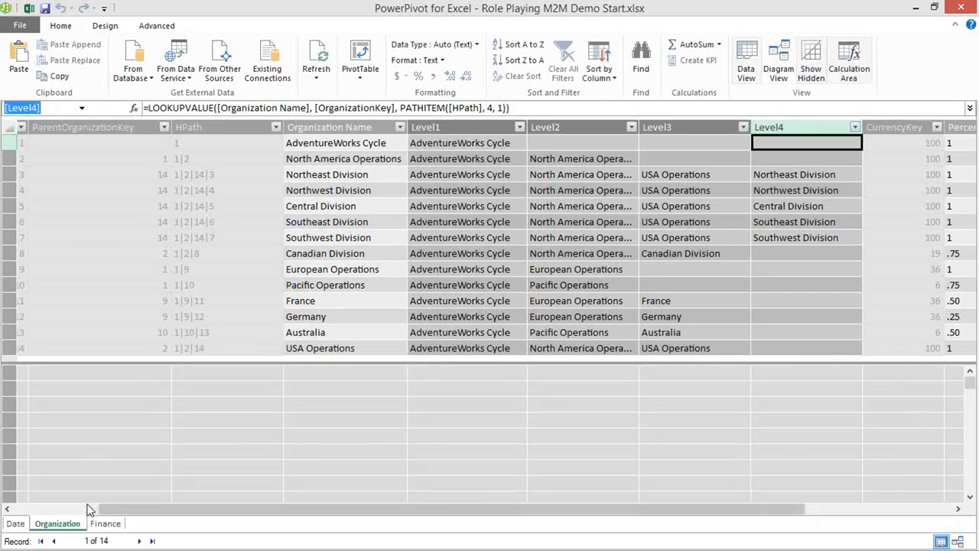
left_click(97, 511)
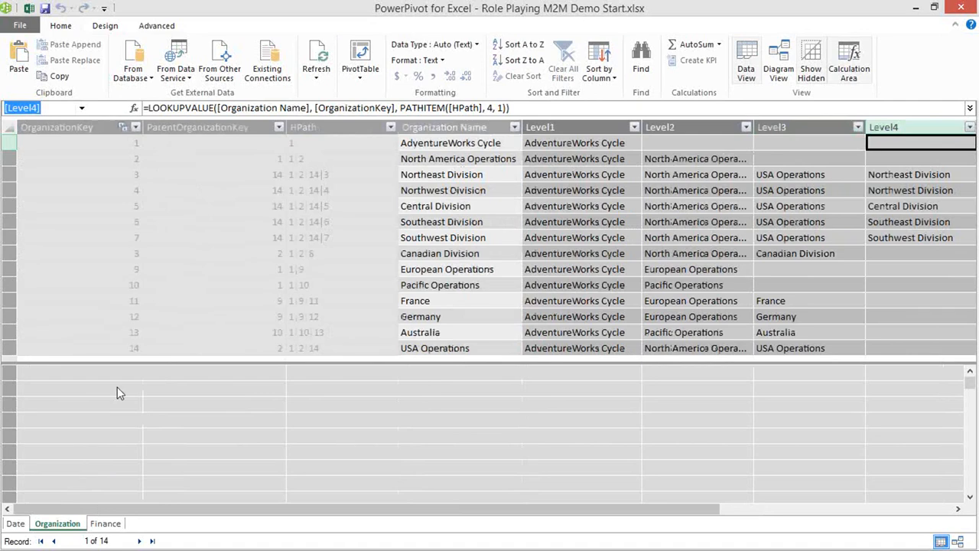
Step: Enter the measure name Finance Sales in the Organization table's calculation area and cut the text back out
left_click(159, 379)
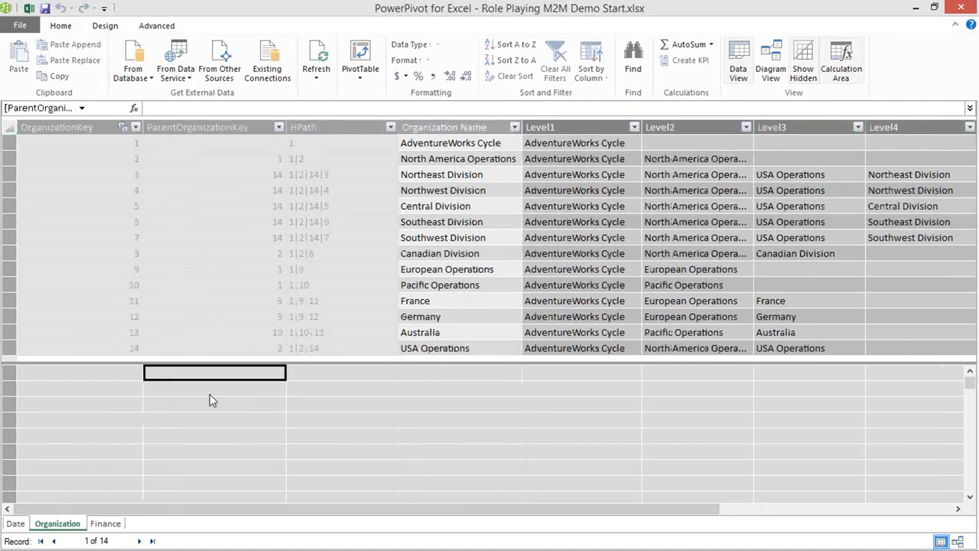
type("f")
key("BackSpace")
type("Finance Sales")
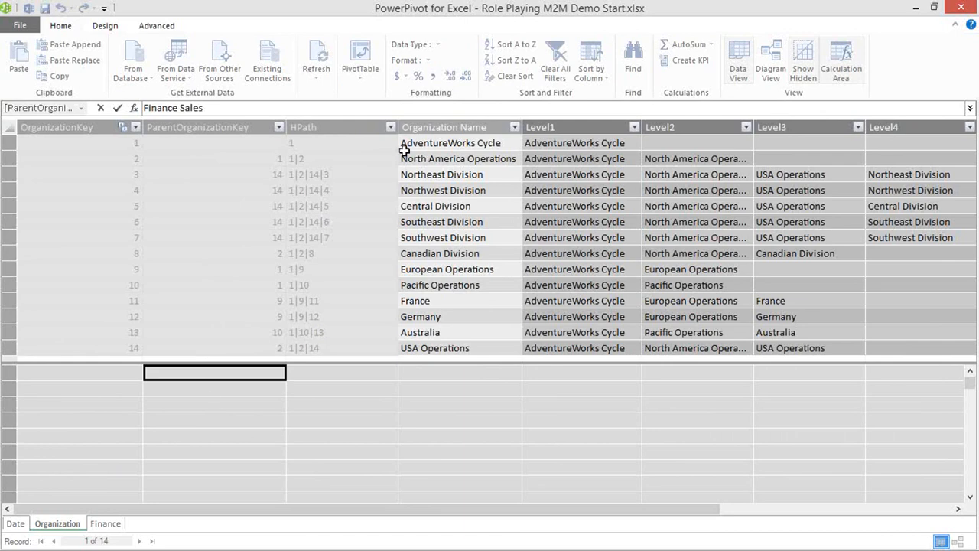
key("ctrl+shift+Left")
key("ctrl+shift+Left")
key("ctrl+x")
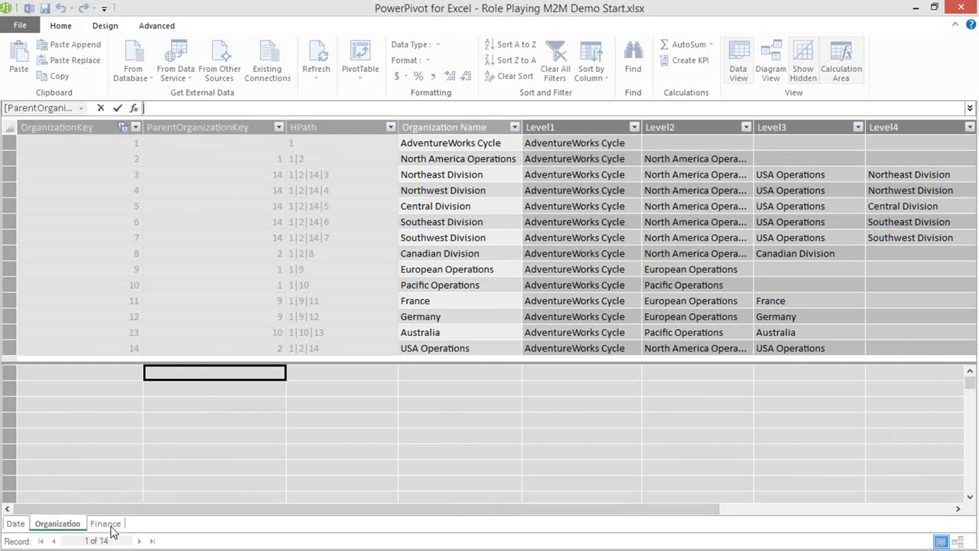
Step: Discard the empty formula entry, then add an AutoSum measure for the Finance table's Amount column and widen the column
left_click(100, 108)
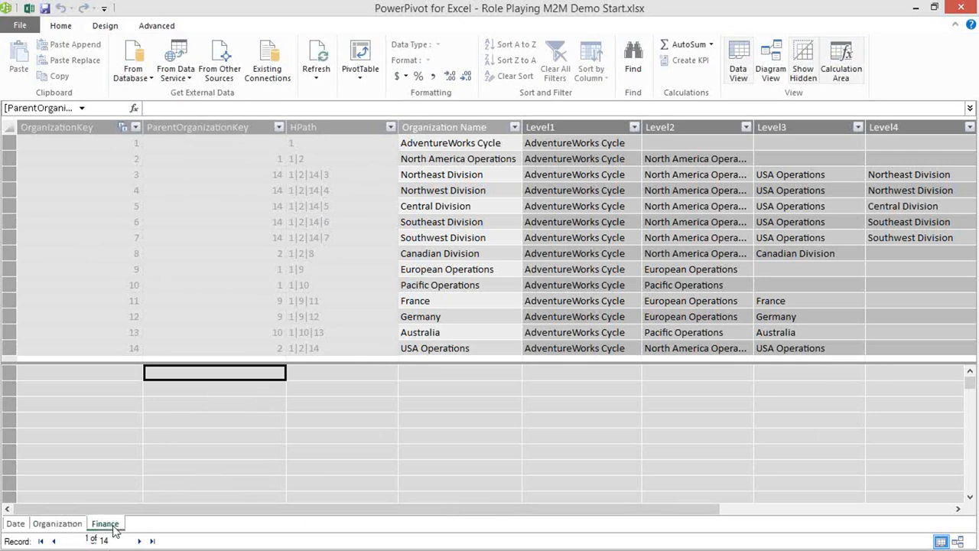
left_click(107, 525)
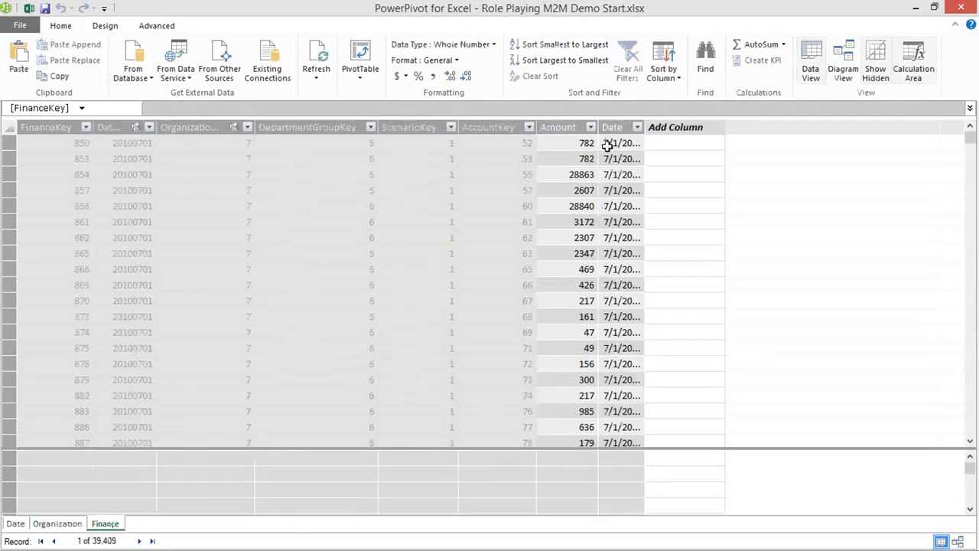
left_click(560, 127)
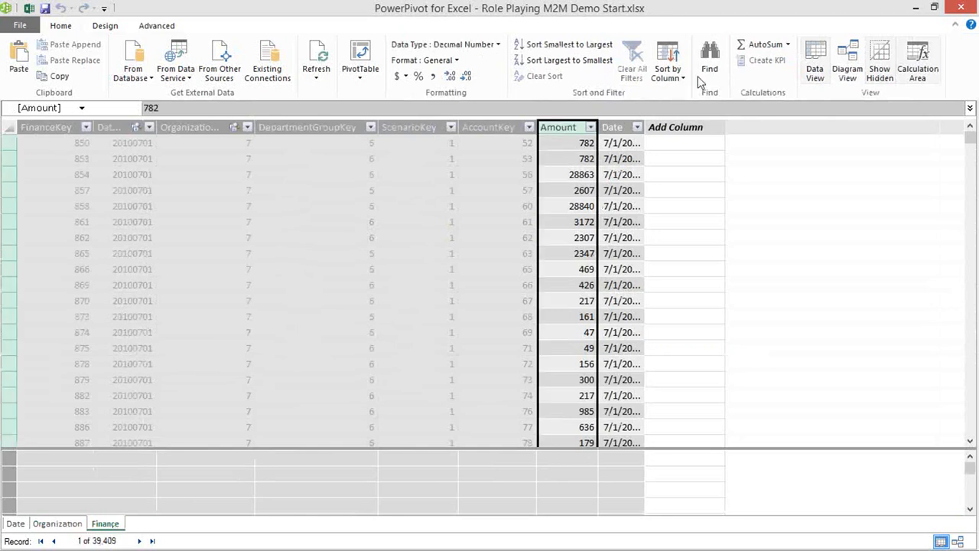
left_click(764, 46)
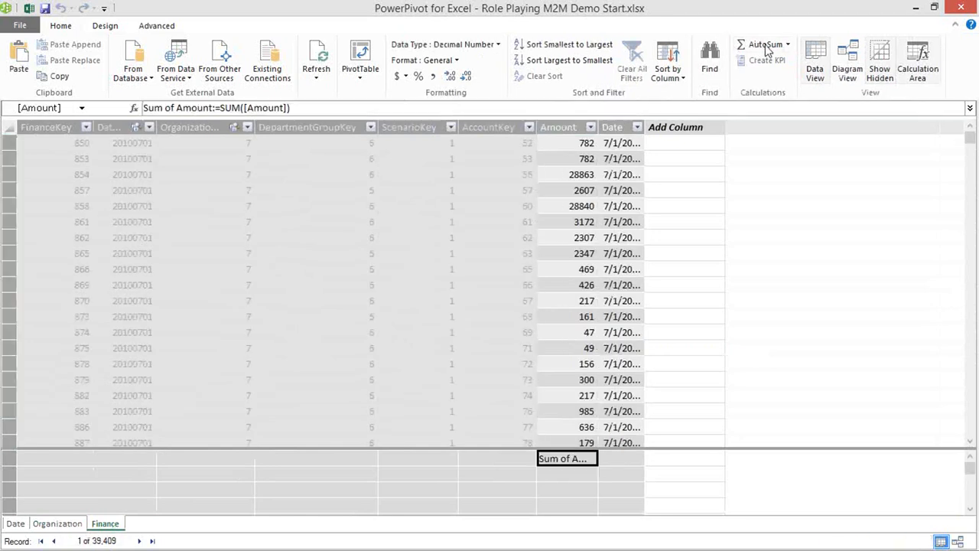
left_click_drag(599, 130, 654, 130)
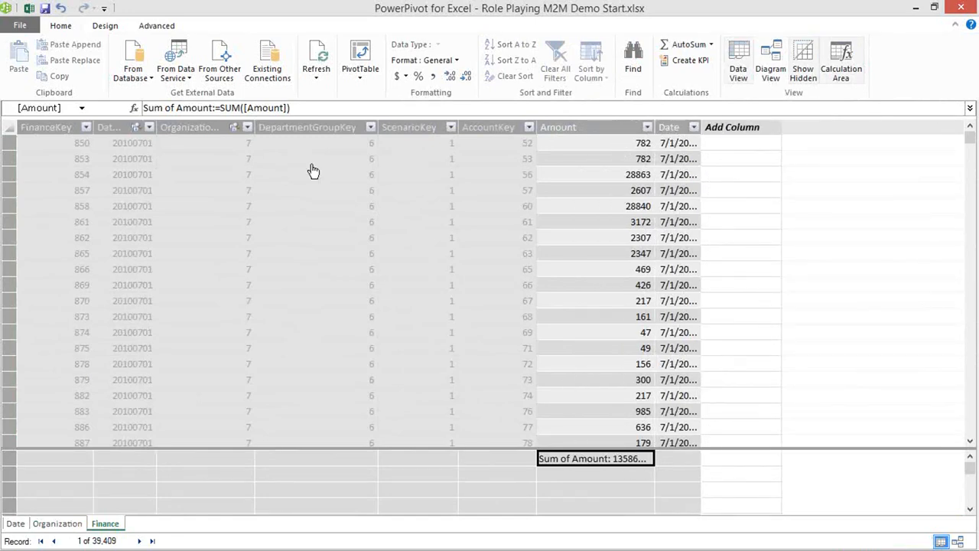
Step: Format the Sum of Amount measure as Currency and widen the Amount column further to fit its value
left_click(450, 60)
left_click(410, 168)
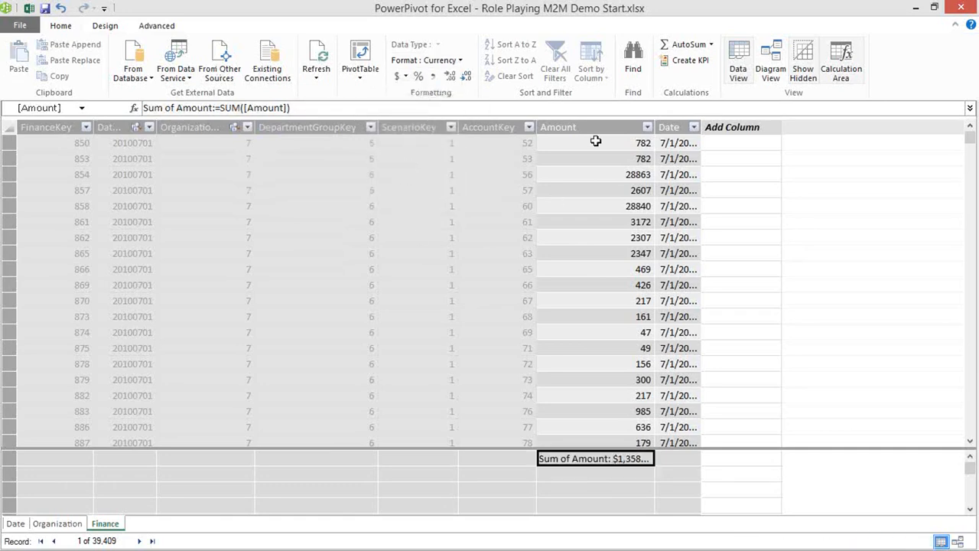
left_click_drag(654, 127, 715, 130)
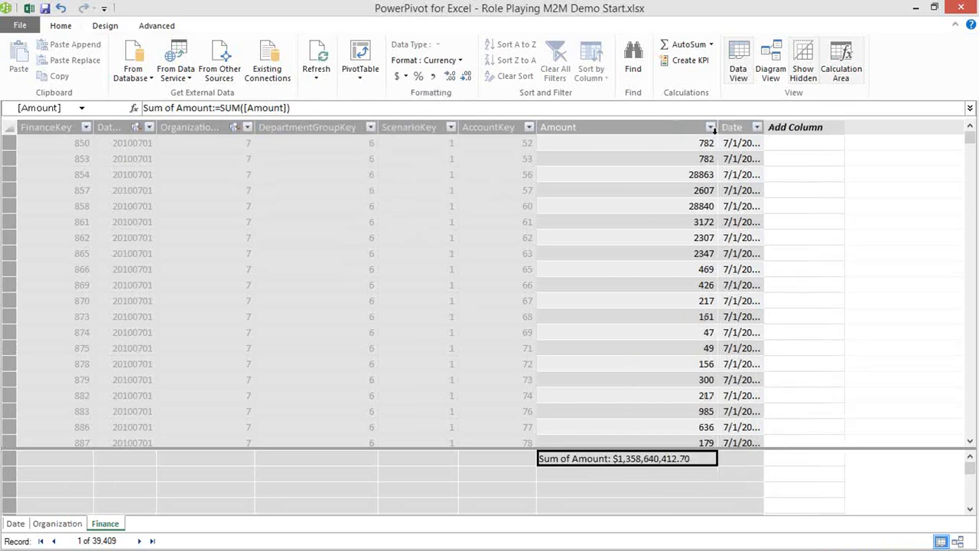
Step: Hide the Finance table's Amount column from client tools
left_click(670, 128)
right_click(671, 130)
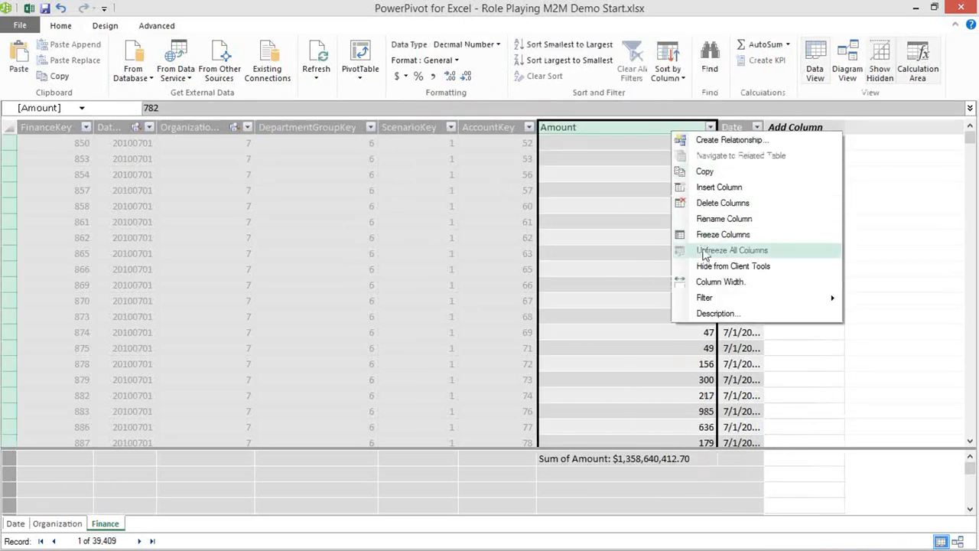
left_click(709, 268)
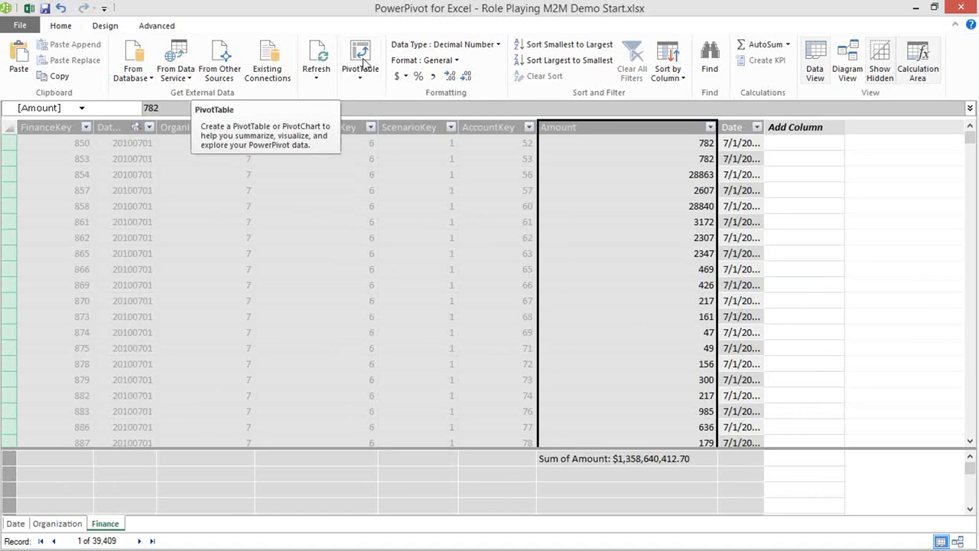
Step: Create a PivotTable from the data model on the existing worksheet at Sheet1 cell A1
left_click(360, 83)
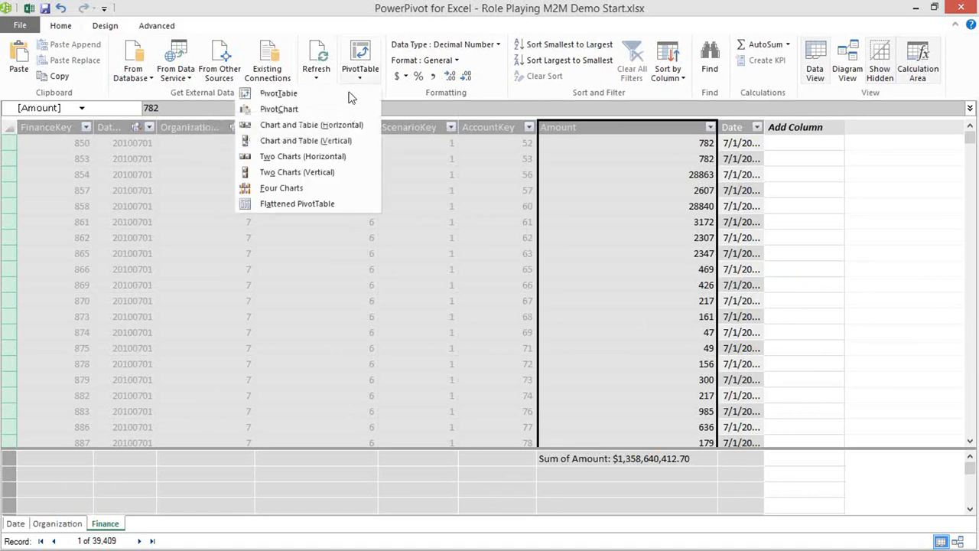
left_click(350, 95)
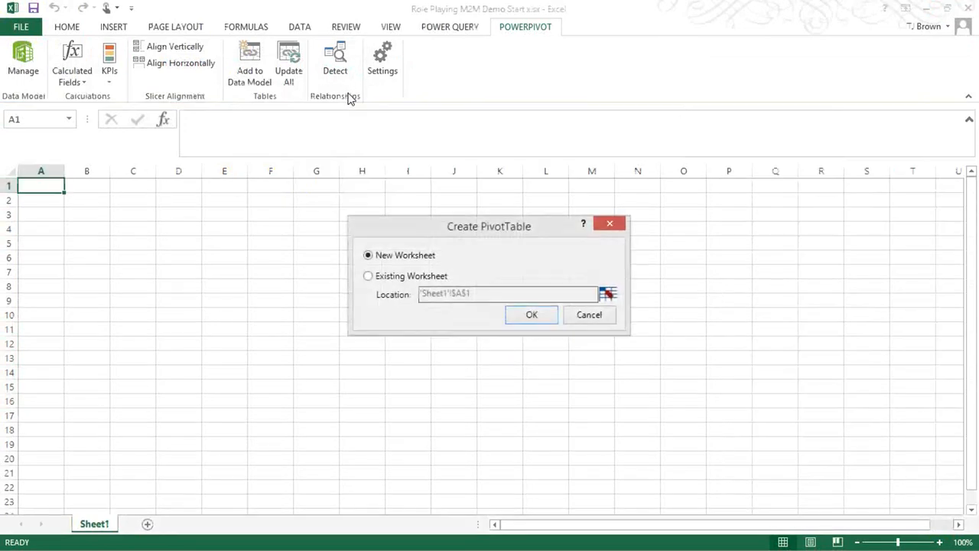
left_click(389, 279)
left_click(516, 319)
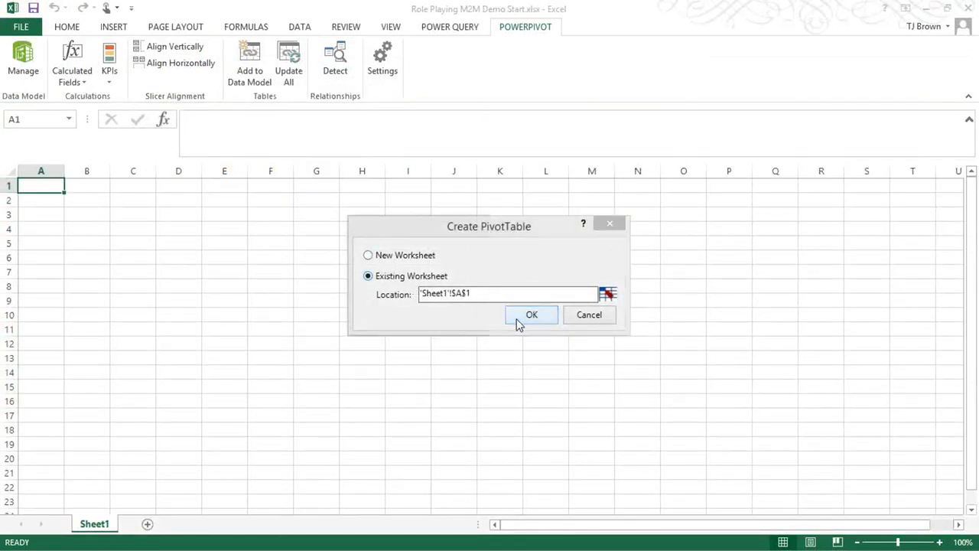
Step: Rename the Sheet1 worksheet as PC
right_click(98, 527)
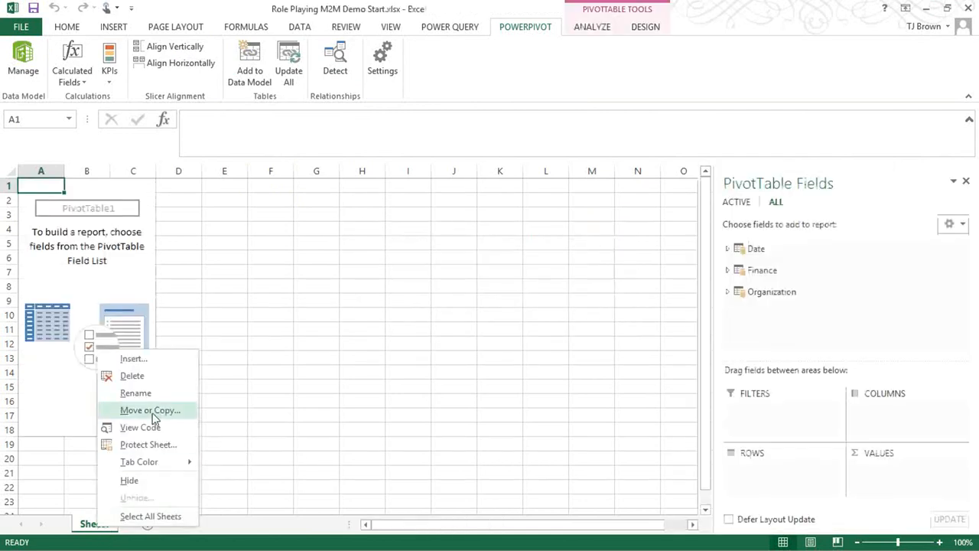
left_click(152, 396)
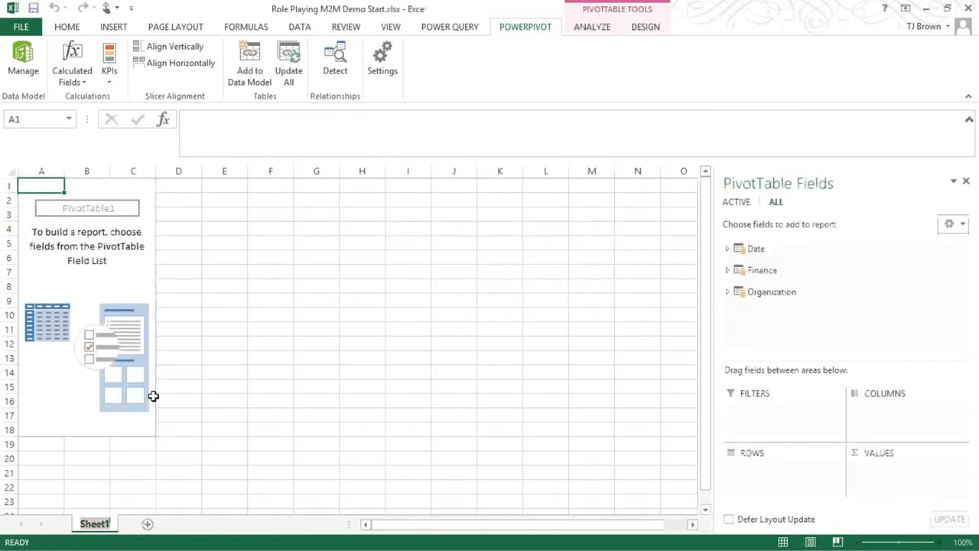
type("PC")
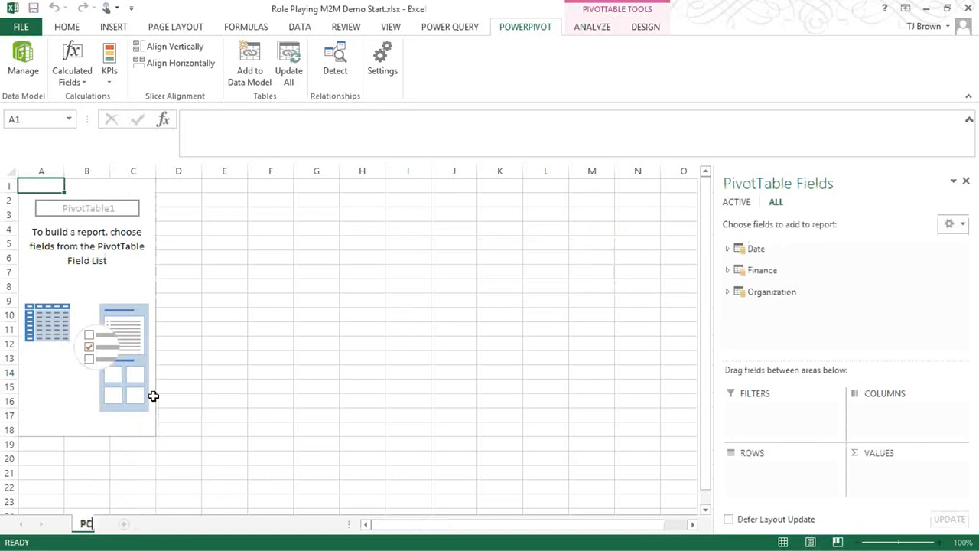
key("Return")
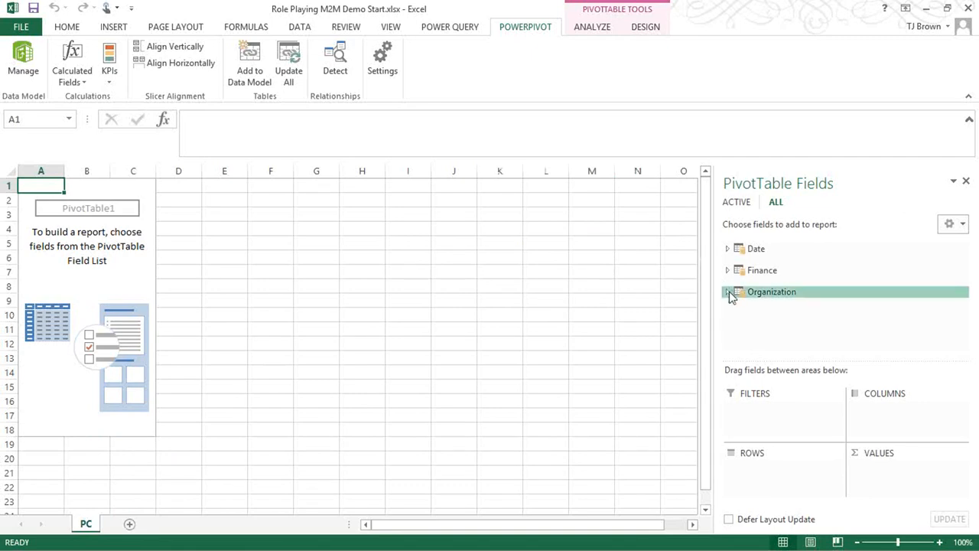
Step: Put the Organization Drilldown hierarchy on the PivotTable's rows and Finance's Sum of Amount in its values
left_click(728, 292)
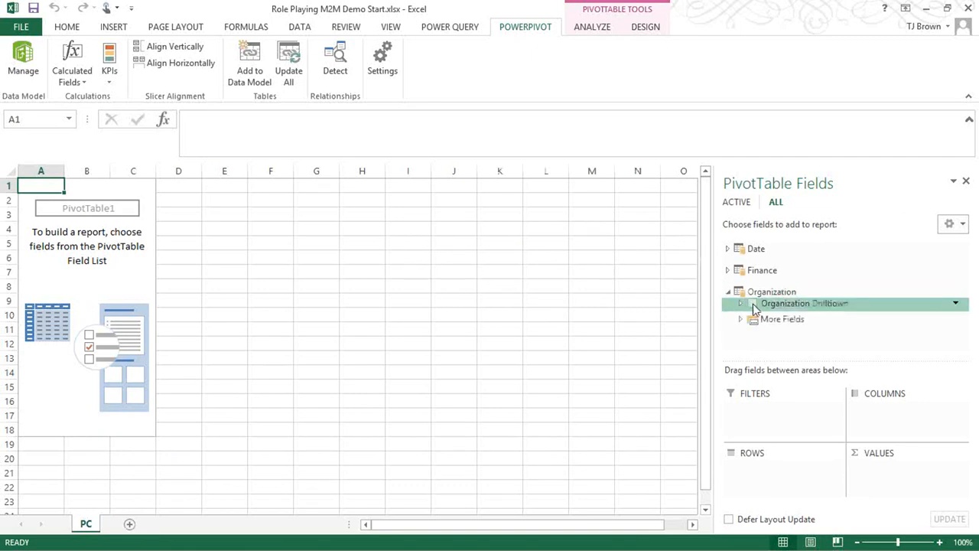
mouse_move(782, 305)
left_mouse_down()
mouse_move(757, 362)
mouse_move(753, 466)
mouse_move(762, 470)
left_mouse_up()
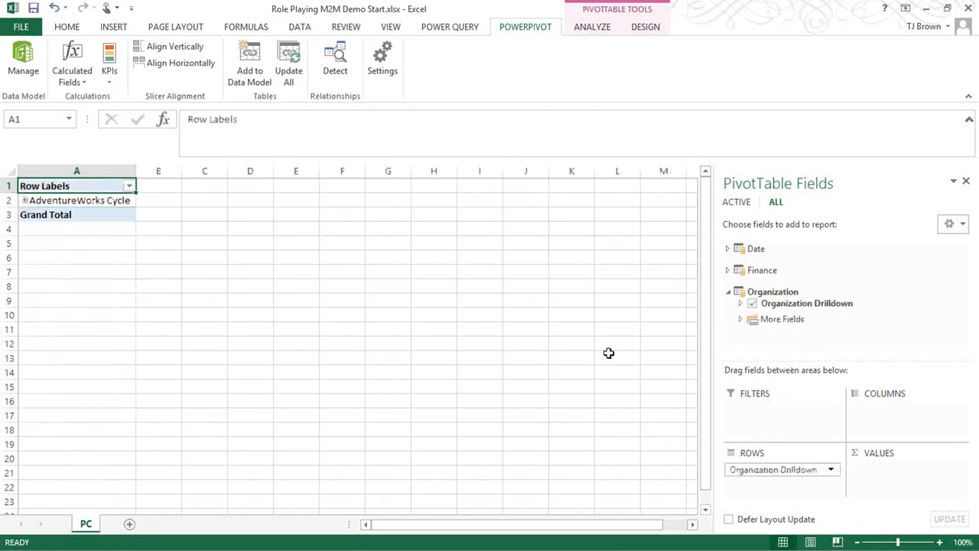
left_click(727, 270)
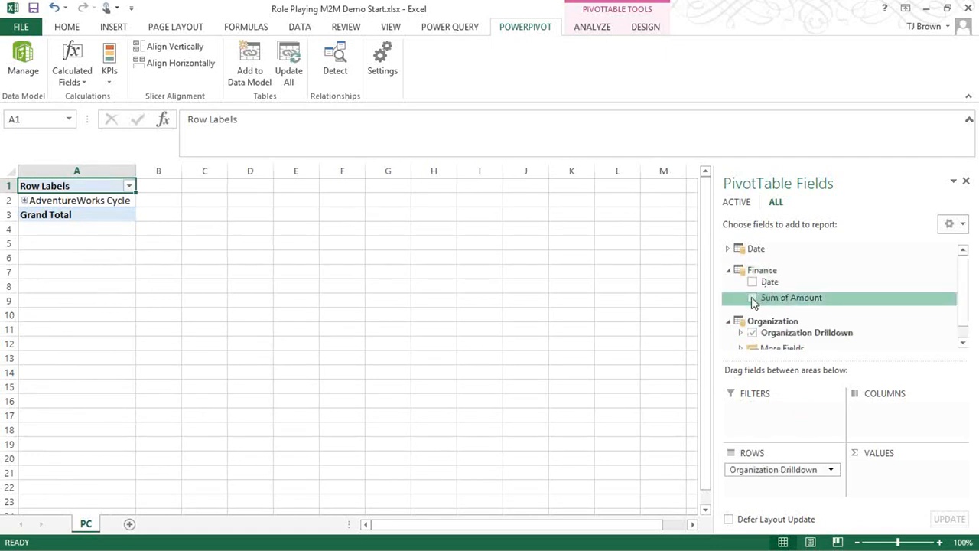
left_click(753, 298)
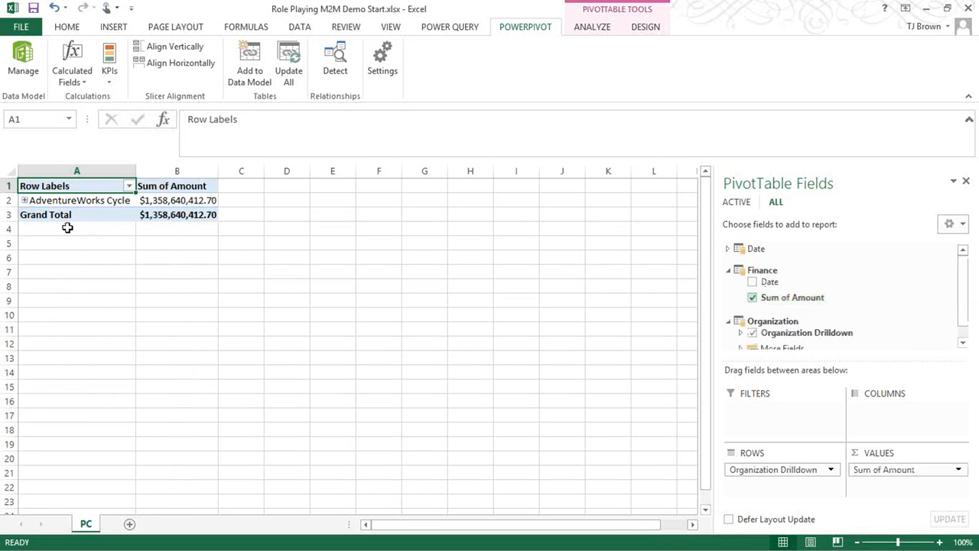
Step: Expand AdventureWorks Cycle, European Operations and France in the PivotTable and examine the amounts at each level
left_click(24, 200)
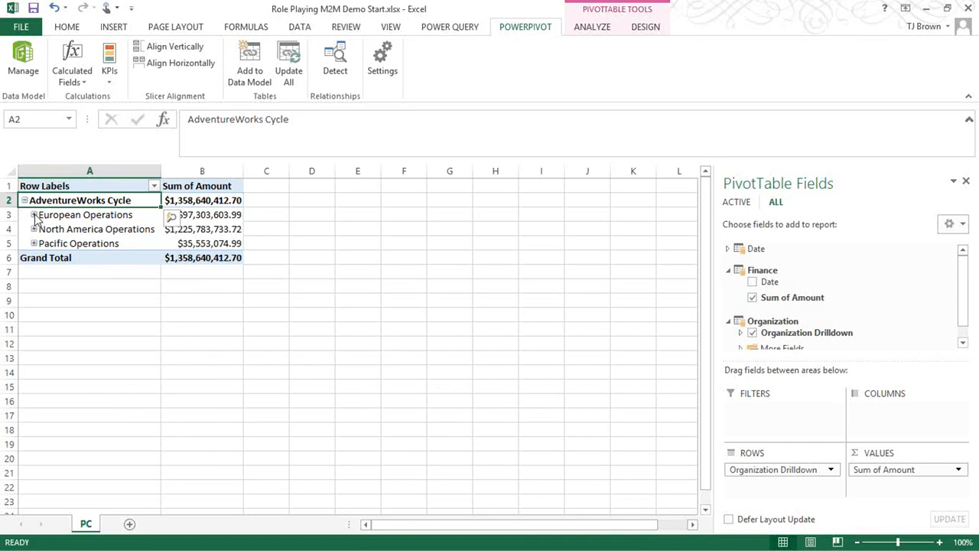
left_click(35, 215)
left_click(44, 229)
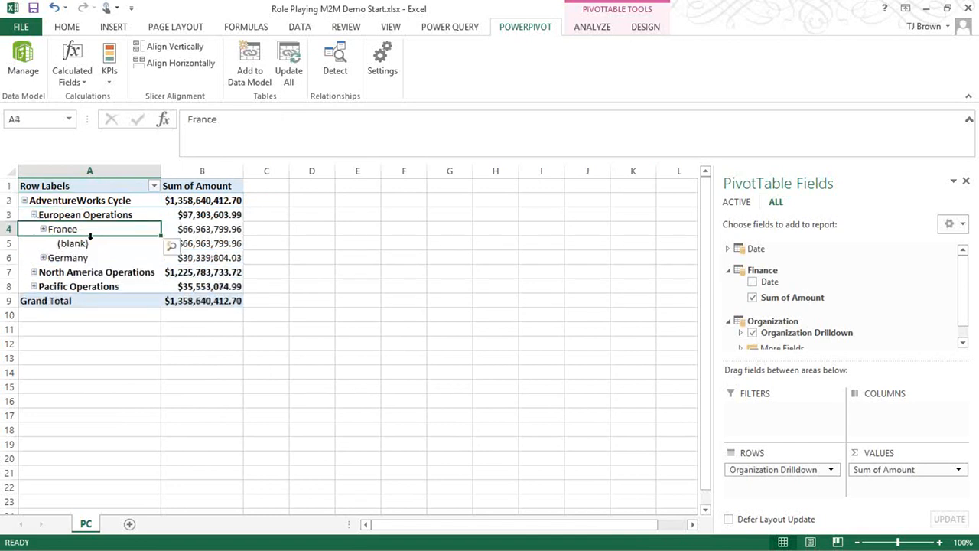
left_click(91, 239)
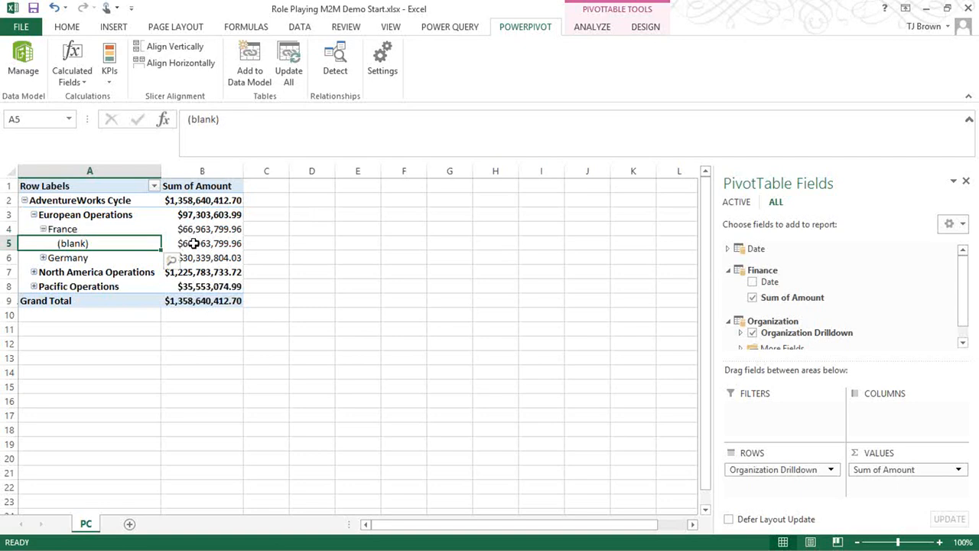
mouse_move(194, 243)
left_click(193, 215)
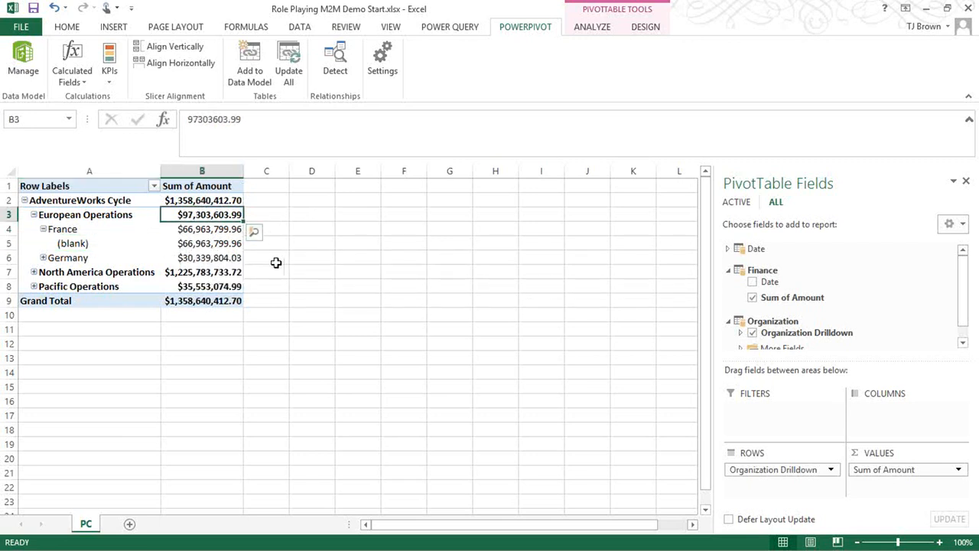
Step: Collapse France in the PivotTable and check the amounts of the European countries
left_click(43, 228)
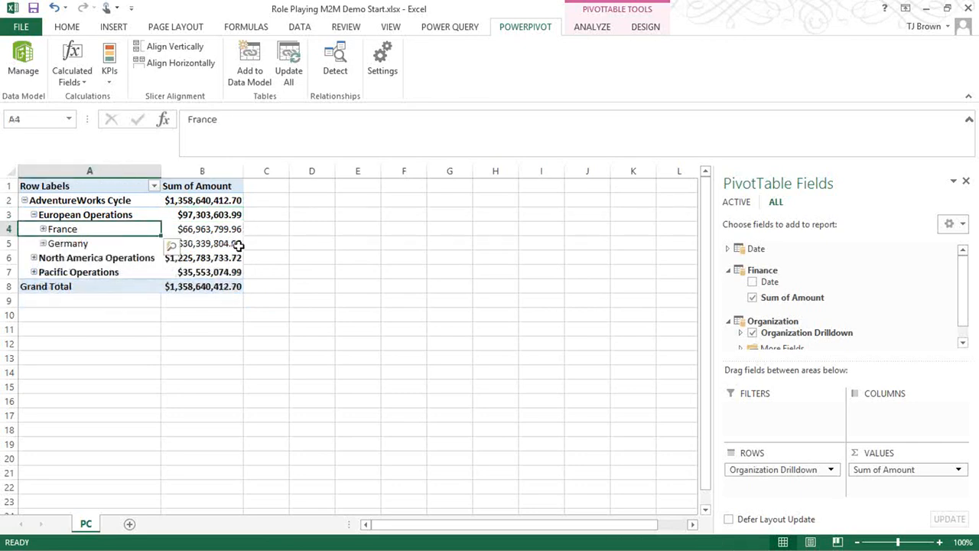
mouse_move(239, 245)
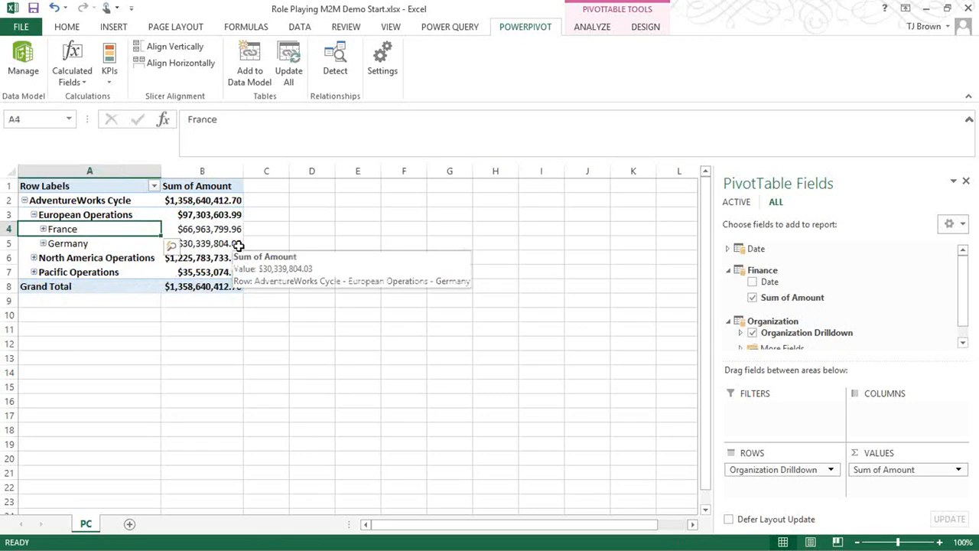
left_click(114, 314)
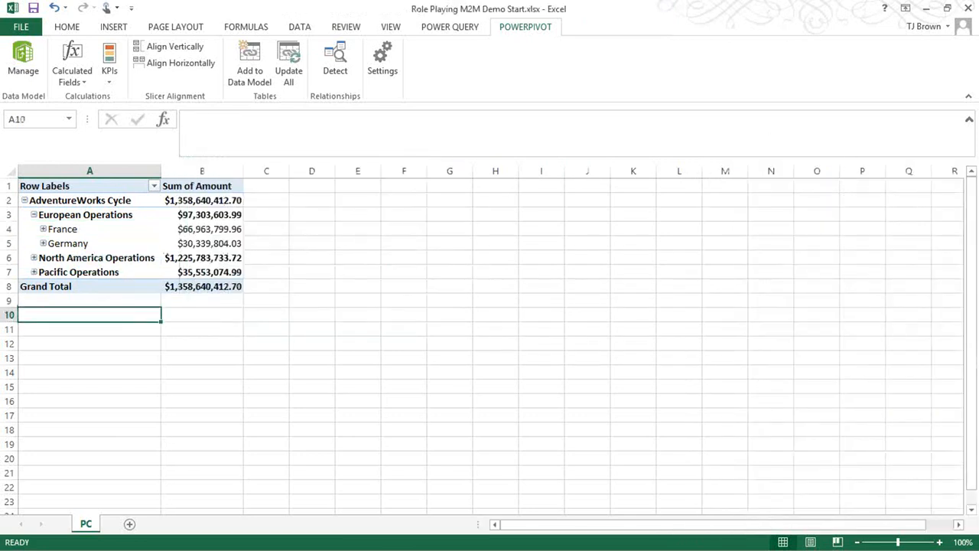
Step: Switch to the PowerPivot window and select the Level2 column of the Organization table
left_click(28, 81)
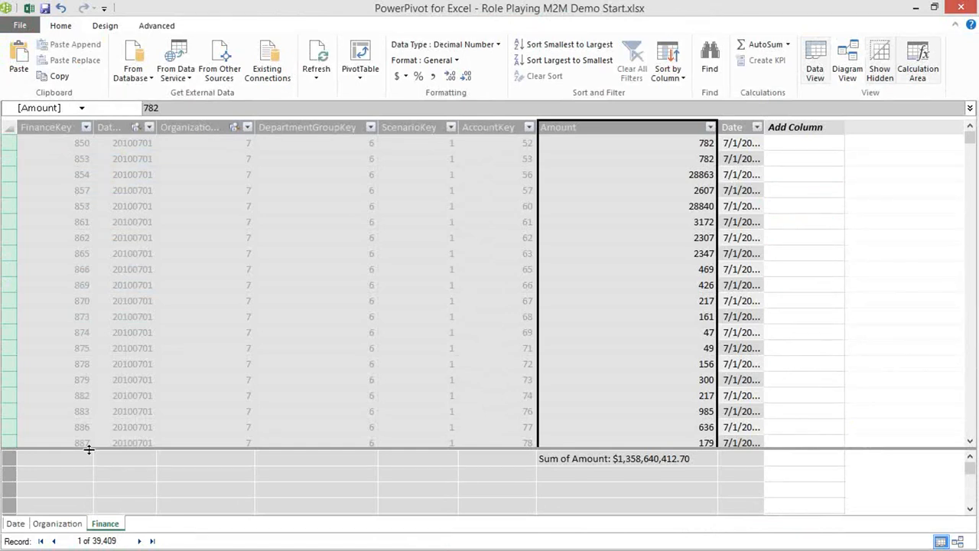
left_click(64, 528)
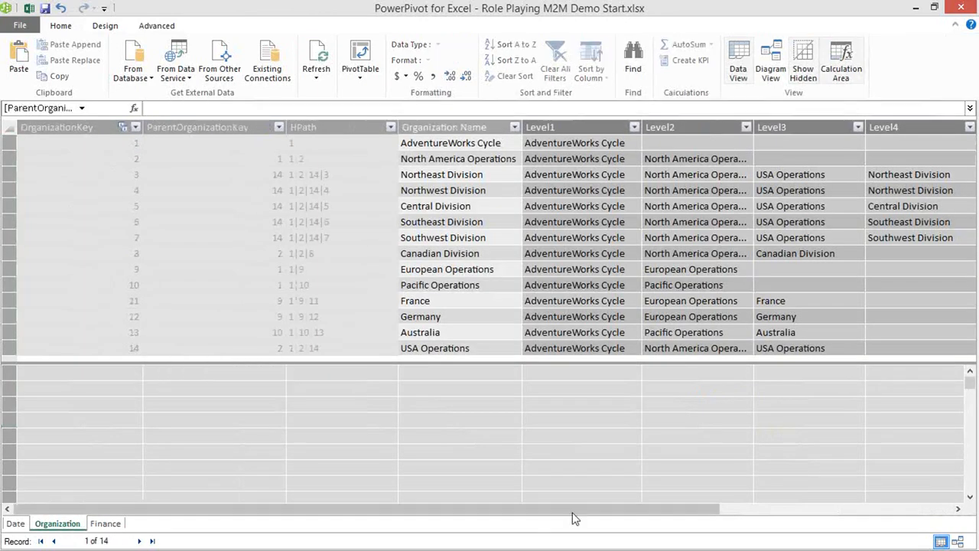
left_click_drag(572, 516, 627, 516)
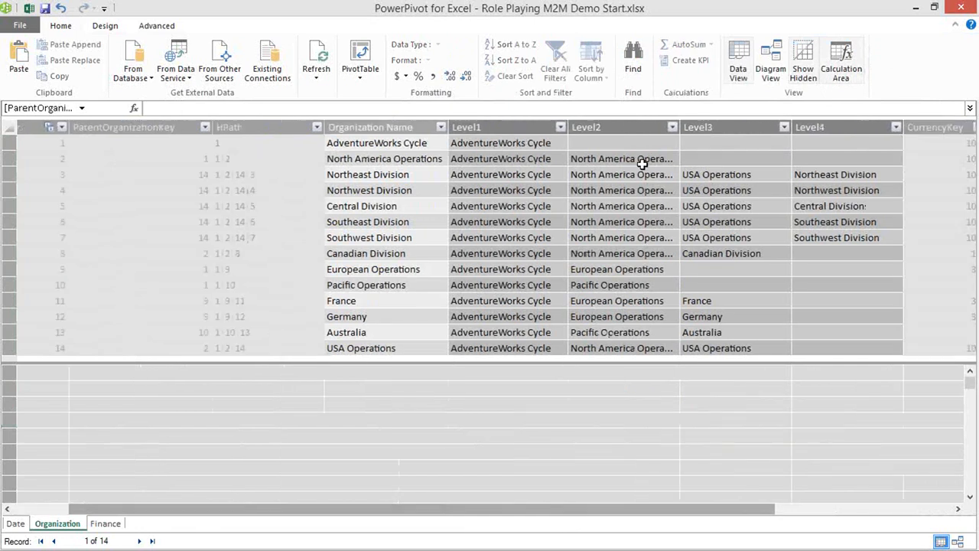
left_click(623, 127)
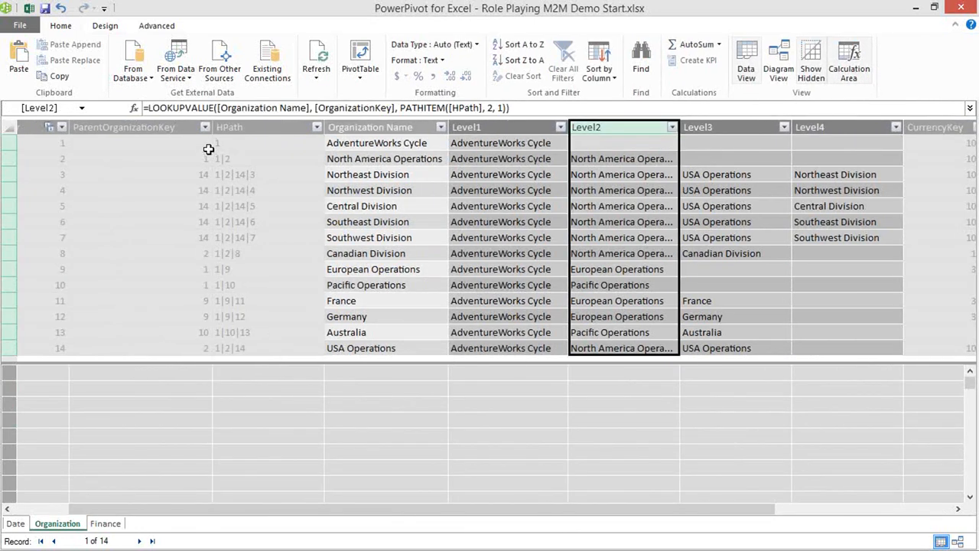
Step: Begin wrapping the Level2 formula in an IF function whose logical test starts with PATHLENGTH([HPath])
left_click(146, 108)
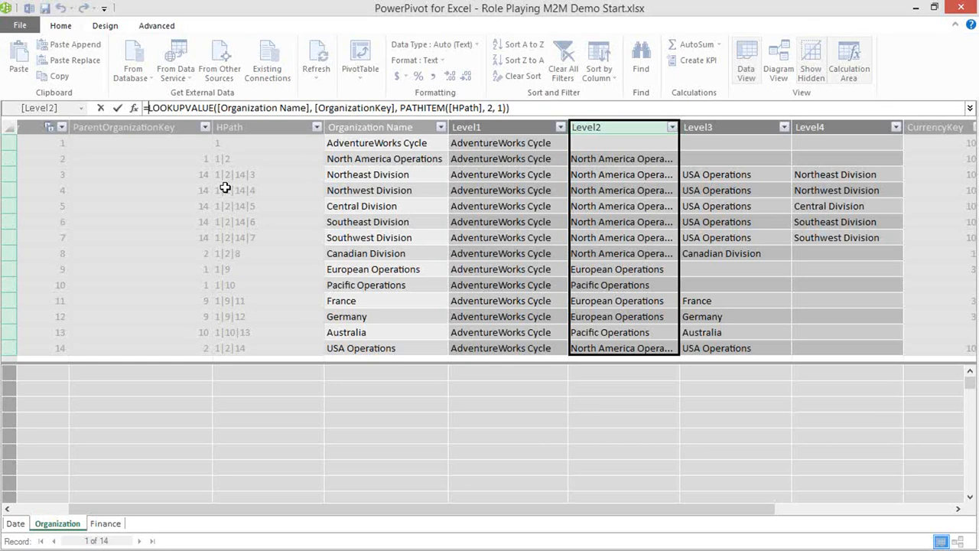
type("IF(")
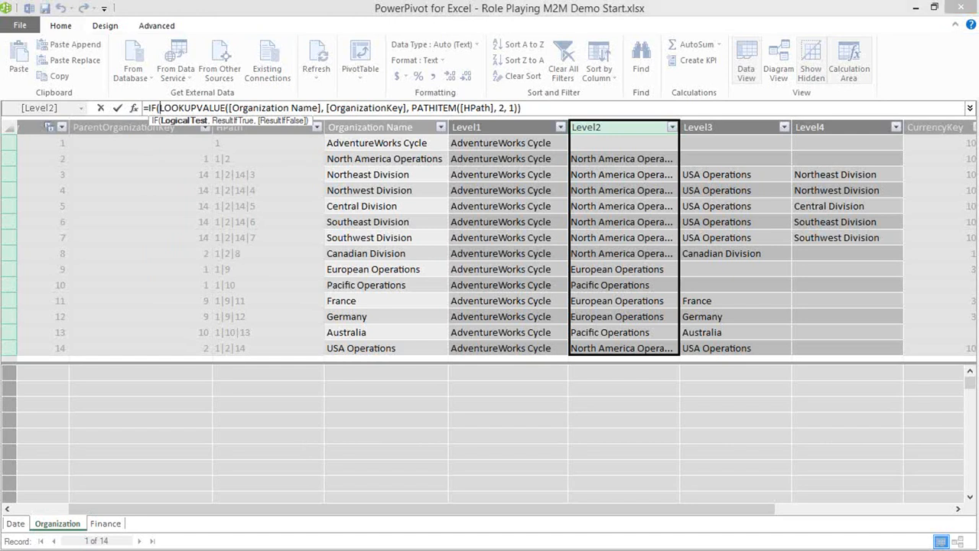
type("Pa")
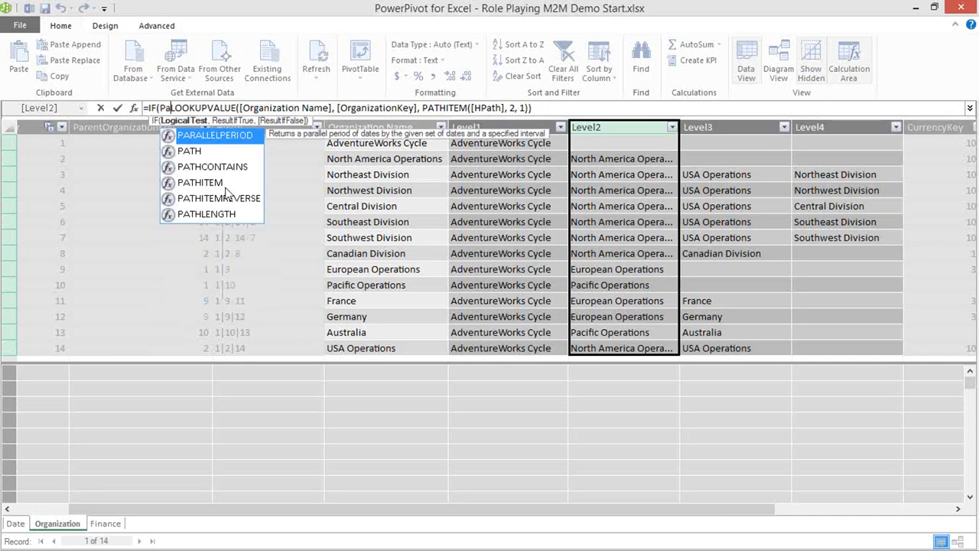
type("thl")
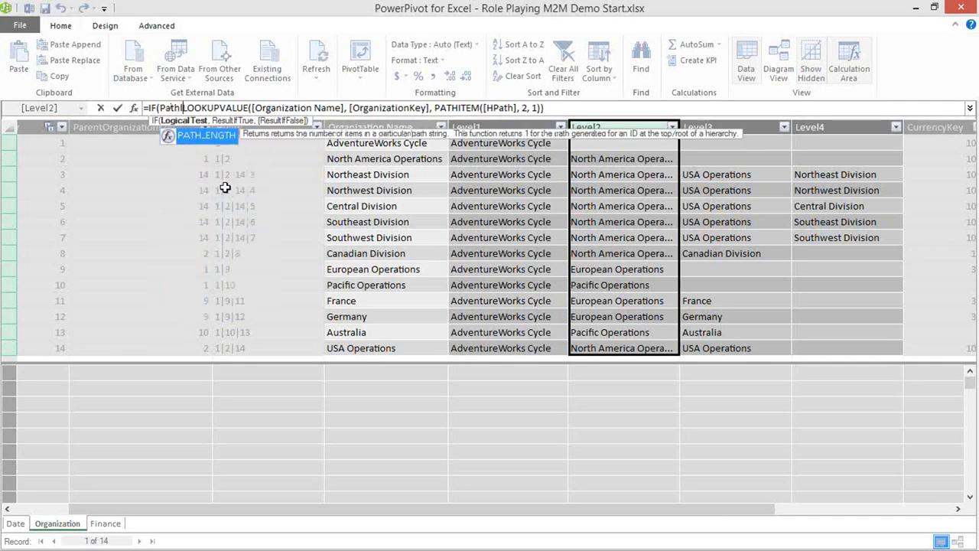
key("Tab")
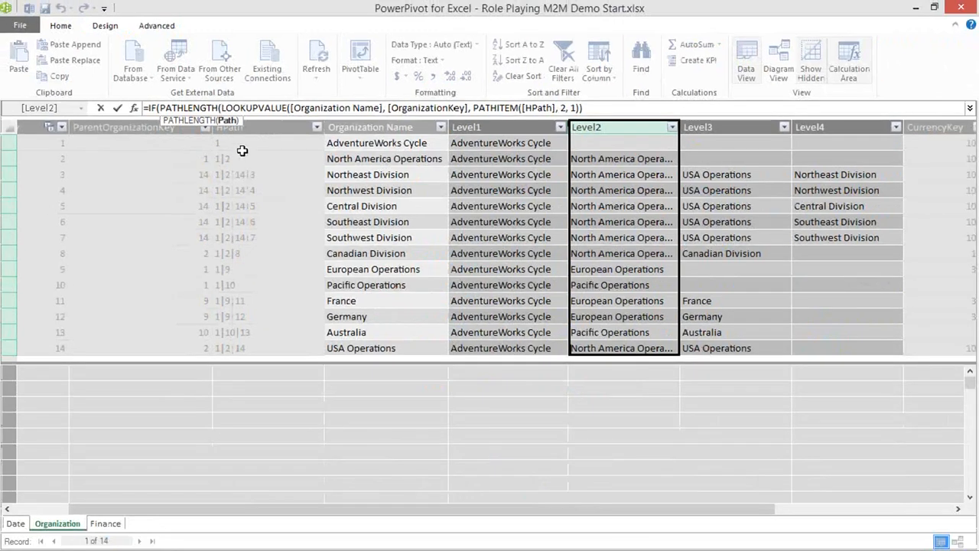
left_click(255, 106)
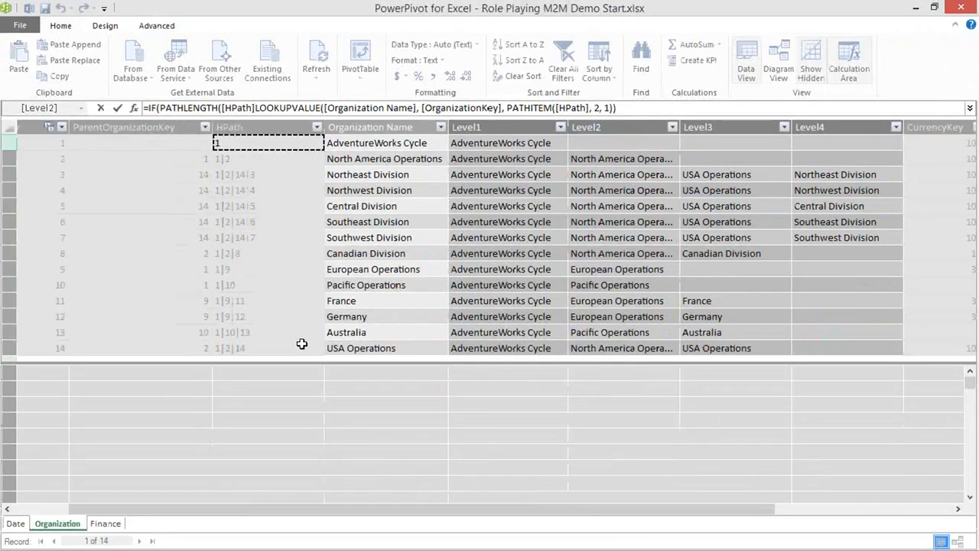
type(")")
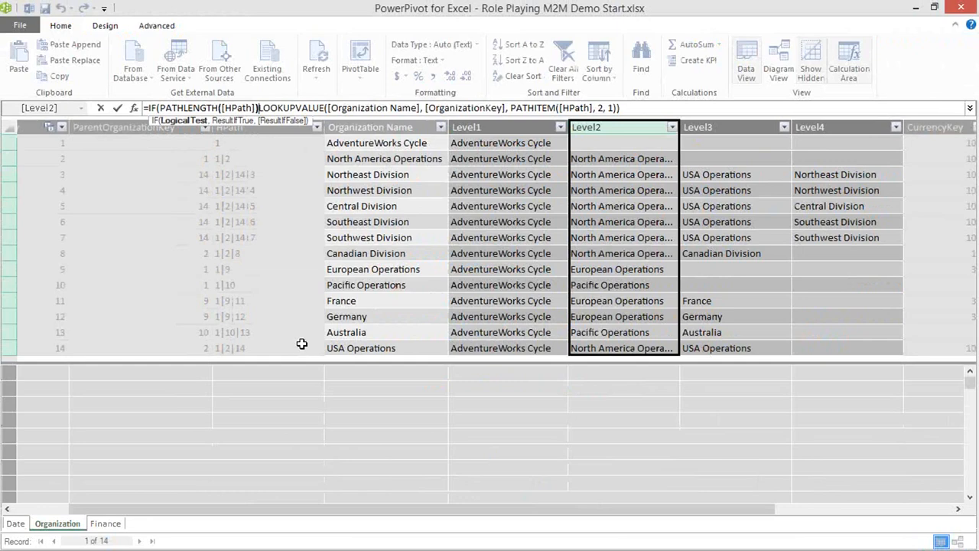
Step: Complete the Level2 logical test with >= 2 and make the existing LOOKUPVALUE expression the result if true
type(" >")
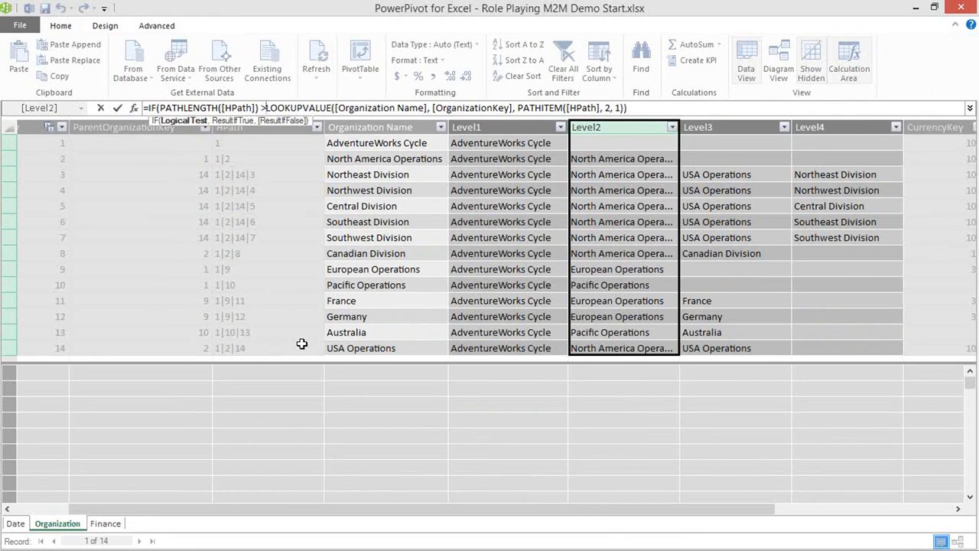
type("=2")
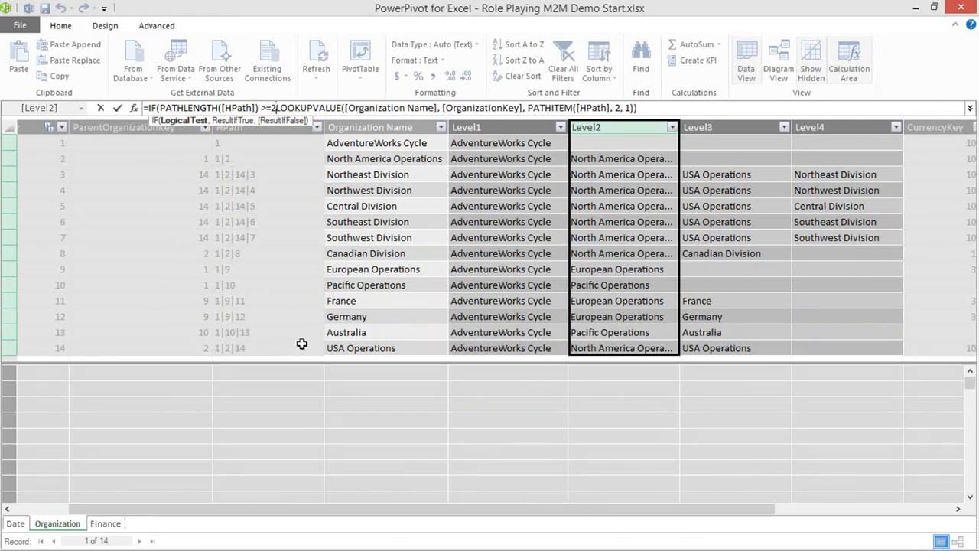
type(",")
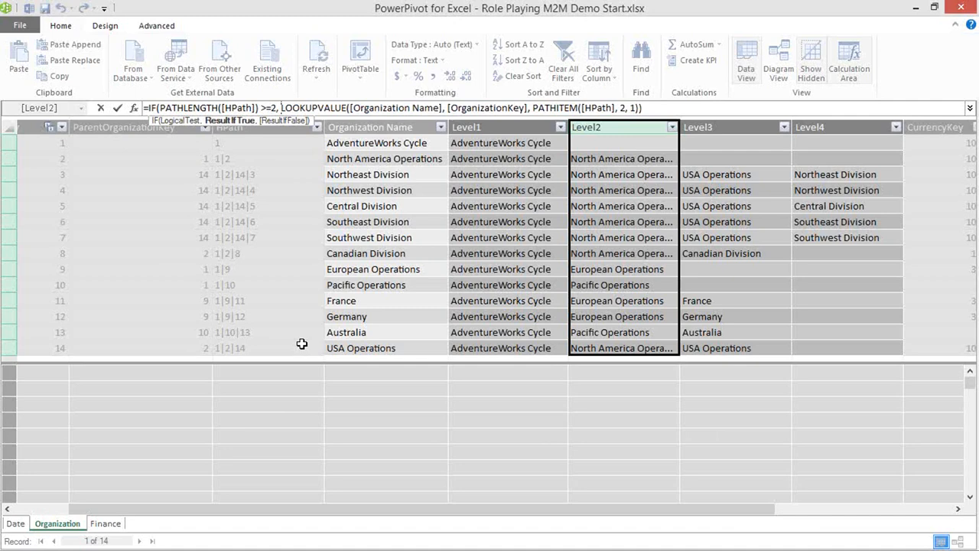
key("Left")
key("Left")
key("Right")
key("Right")
key("Right")
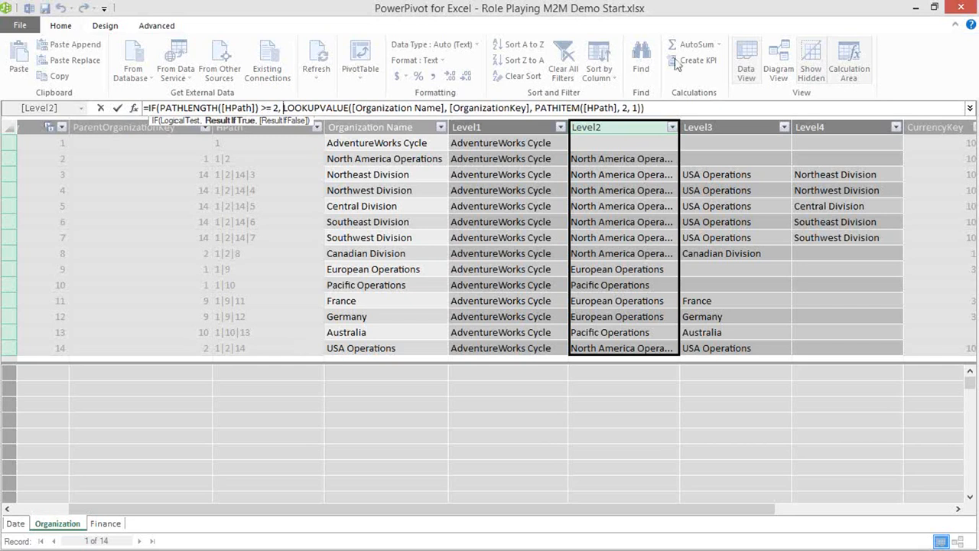
Step: Add [Level1] as the result if false in the Level2 formula and commit it
left_click(674, 108)
type(",")
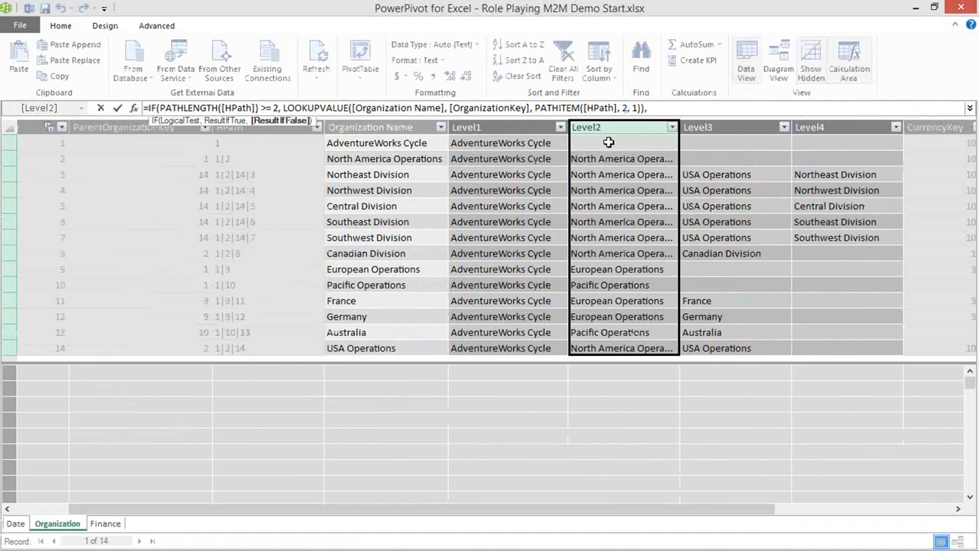
left_click(522, 145)
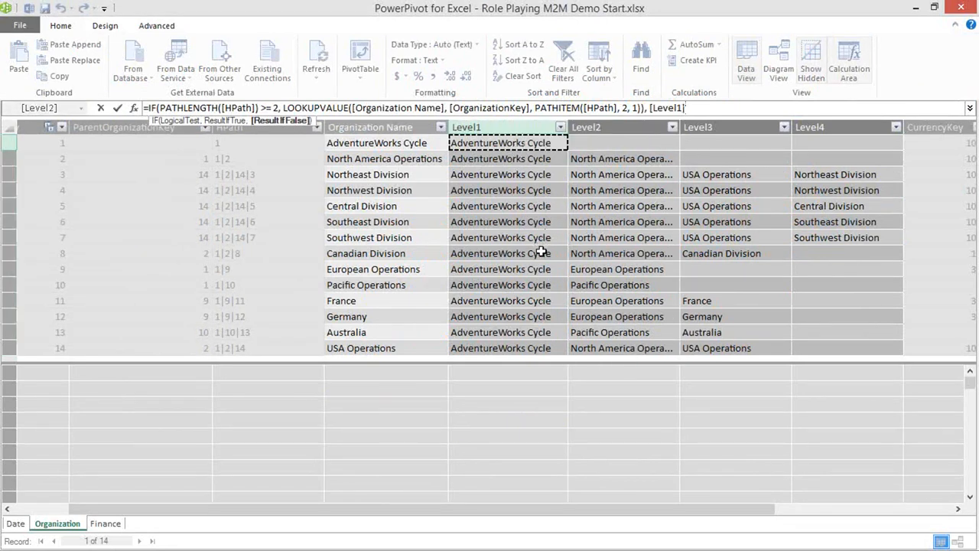
type(")")
key("Return")
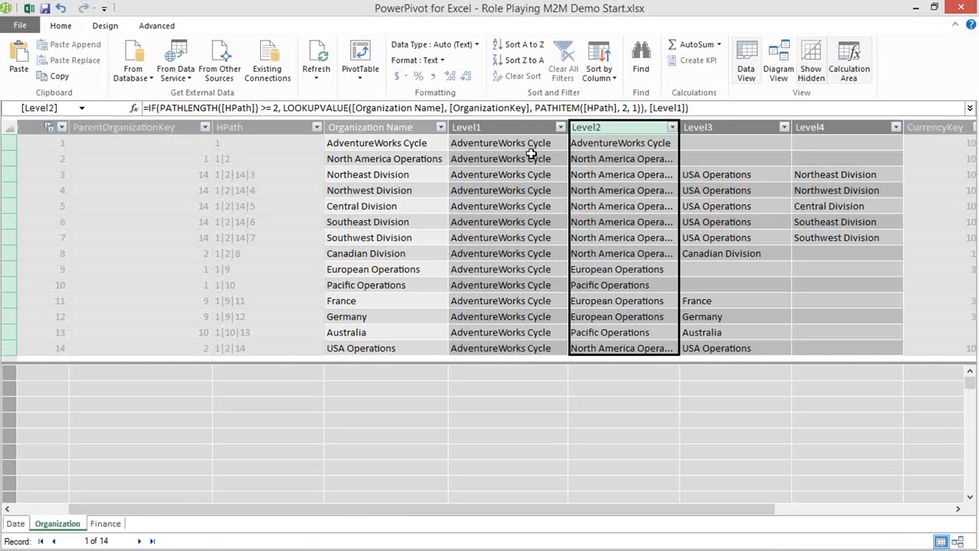
Step: Check the first Level2 values against the formula's path length threshold and its [Level1] fallback, leaving the formula unedited
left_click(641, 143)
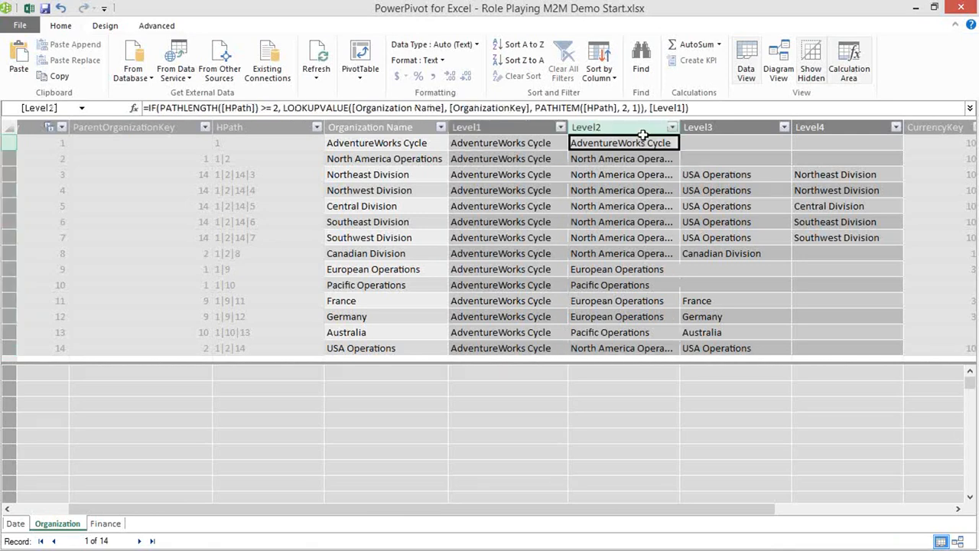
left_click(583, 160)
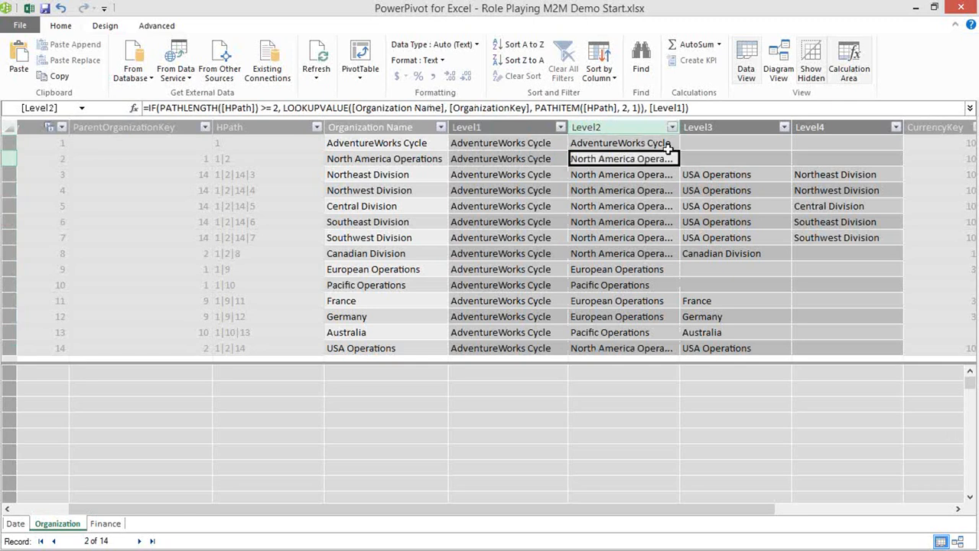
left_click(637, 144)
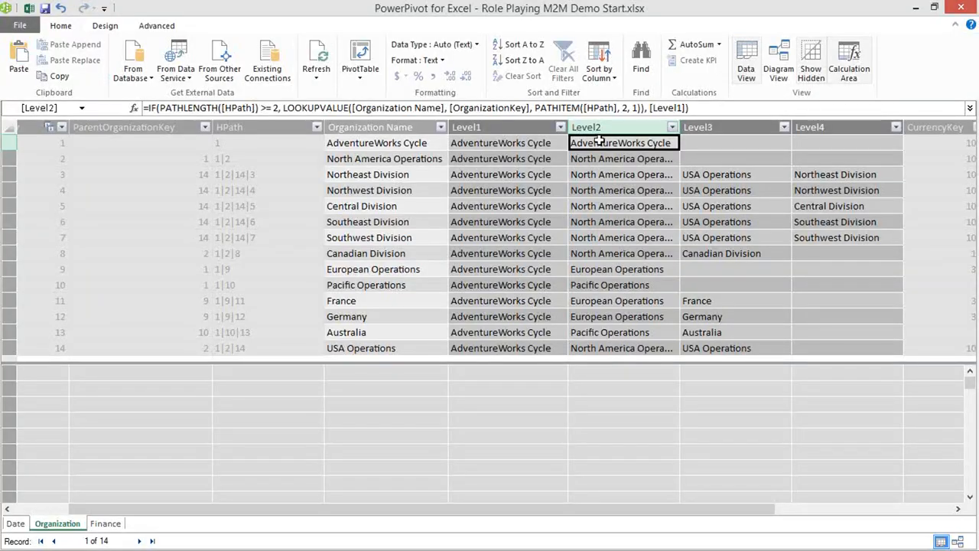
double_click(275, 107)
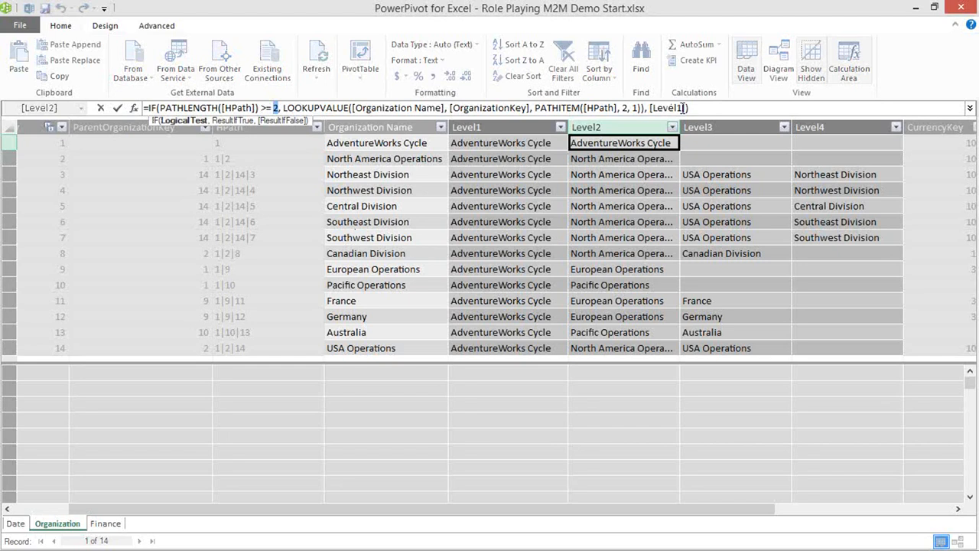
left_click_drag(650, 108, 683, 107)
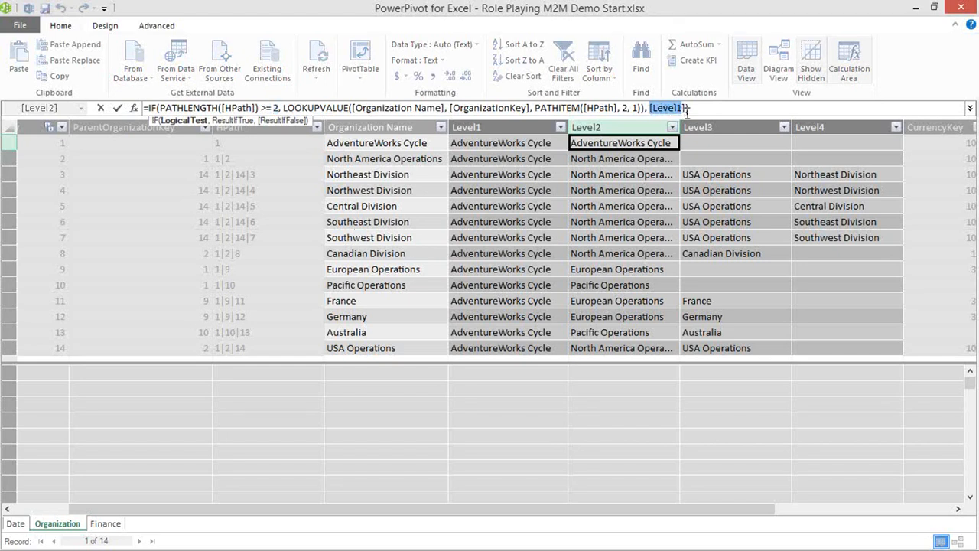
left_click(100, 108)
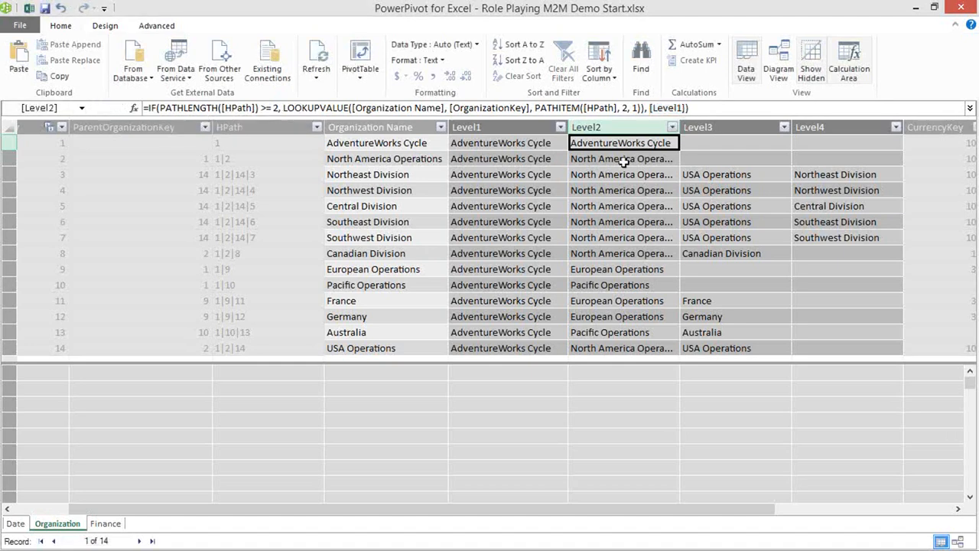
Step: Begin wrapping the Level3 formula in an IF function whose logical test starts with PATHLENGTH([HPath])
left_click(717, 141)
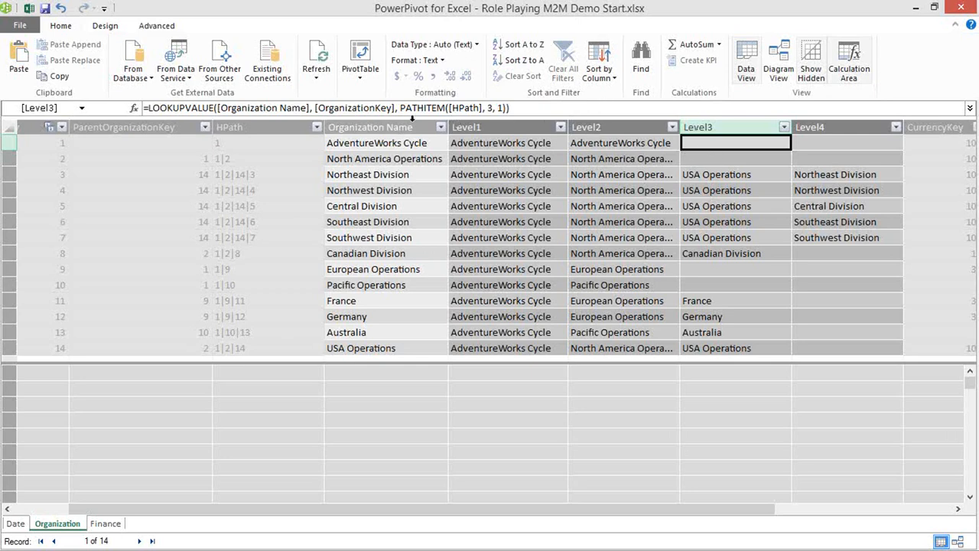
left_click(149, 109)
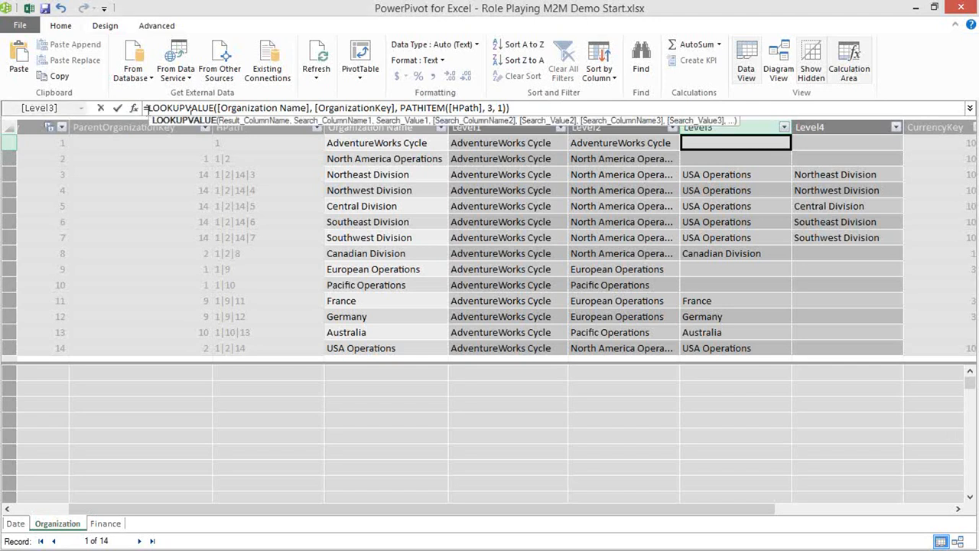
type("IF")
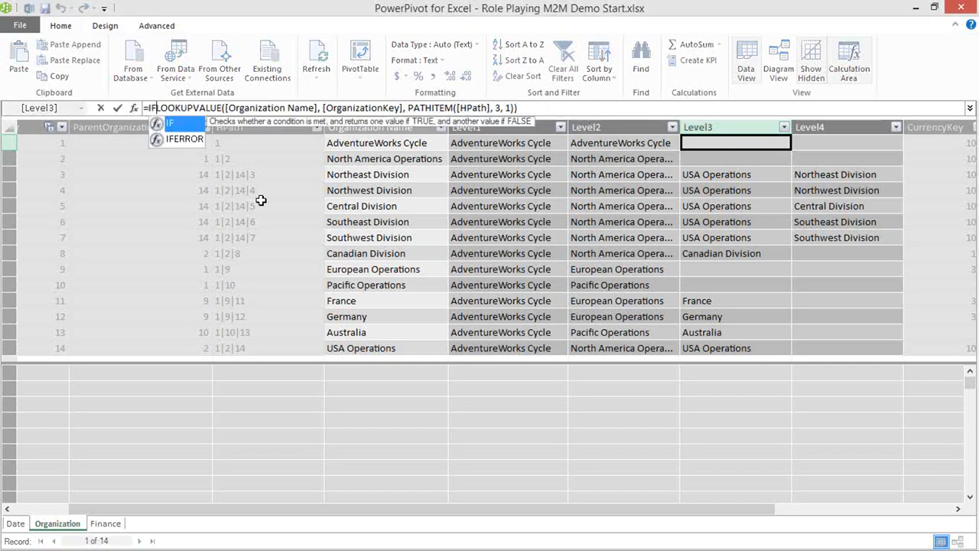
type("(")
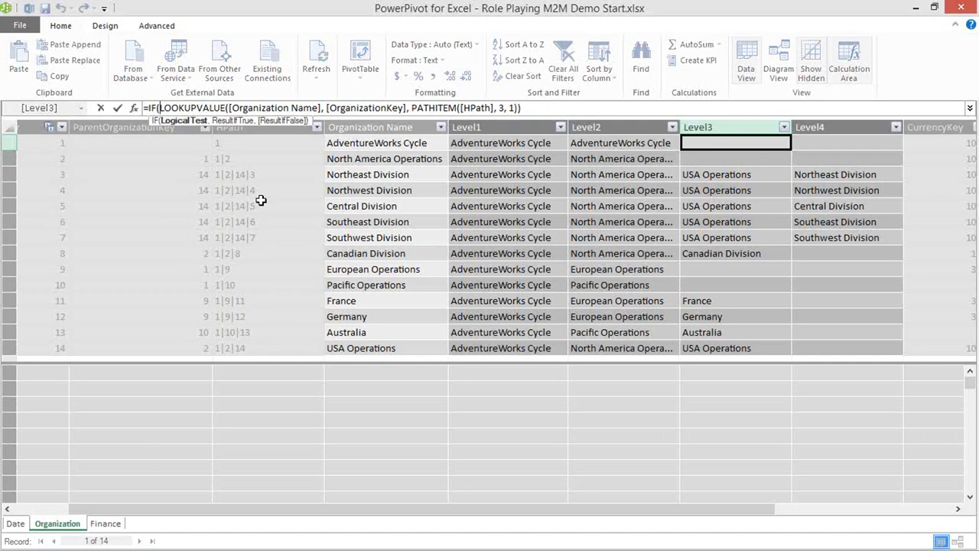
type("path")
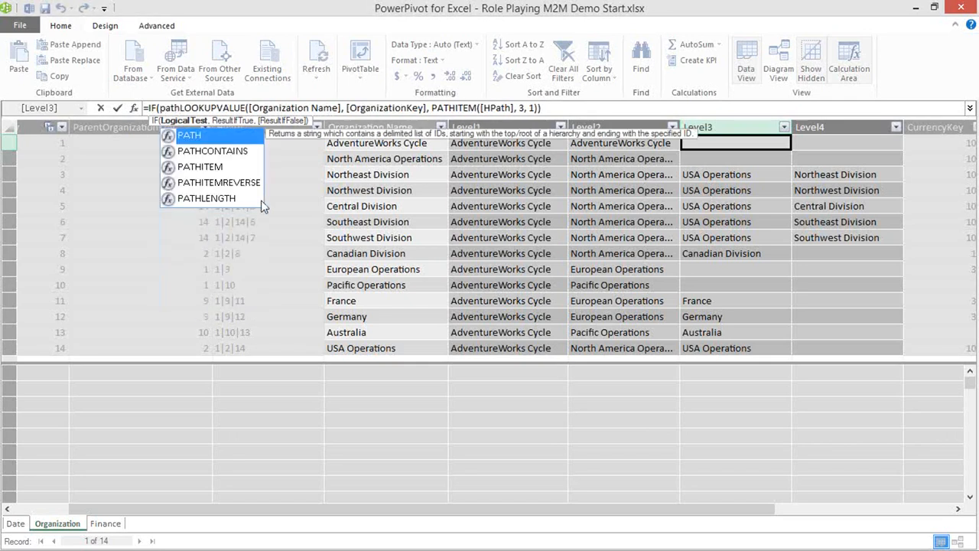
type("l")
key("Tab")
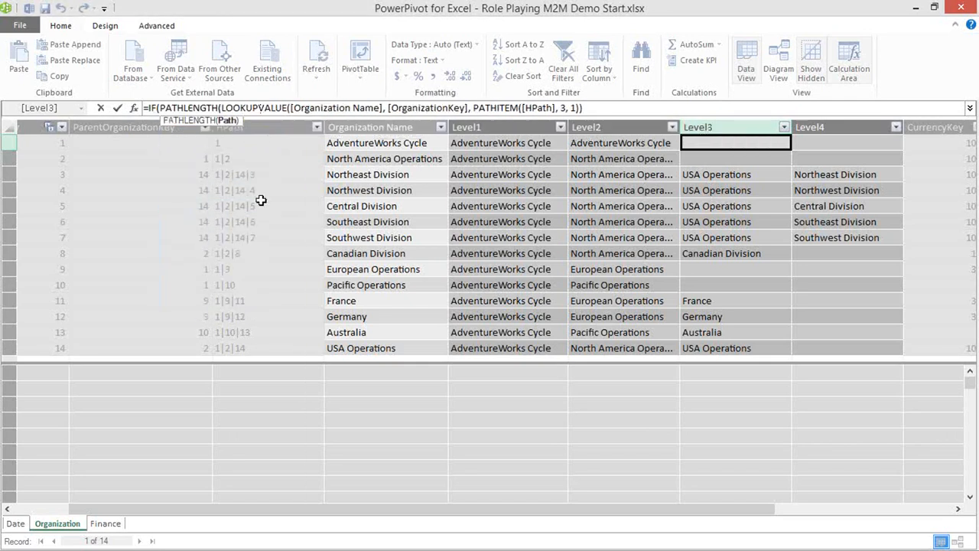
left_click(241, 148)
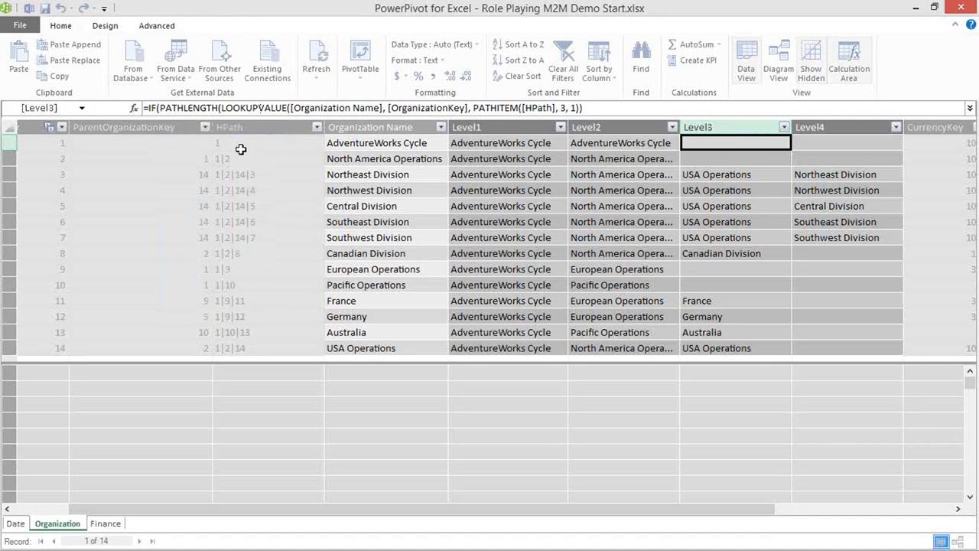
Step: Complete the Level3 IF formula with >= 3, the existing LOOKUPVALUE expression if true and [Level2] if false, and commit it
type(") >")
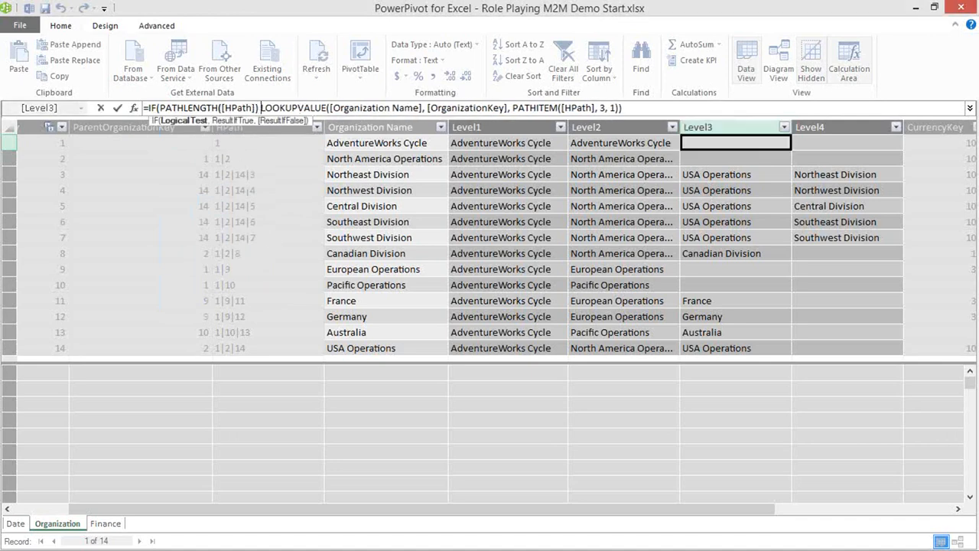
type("= 3")
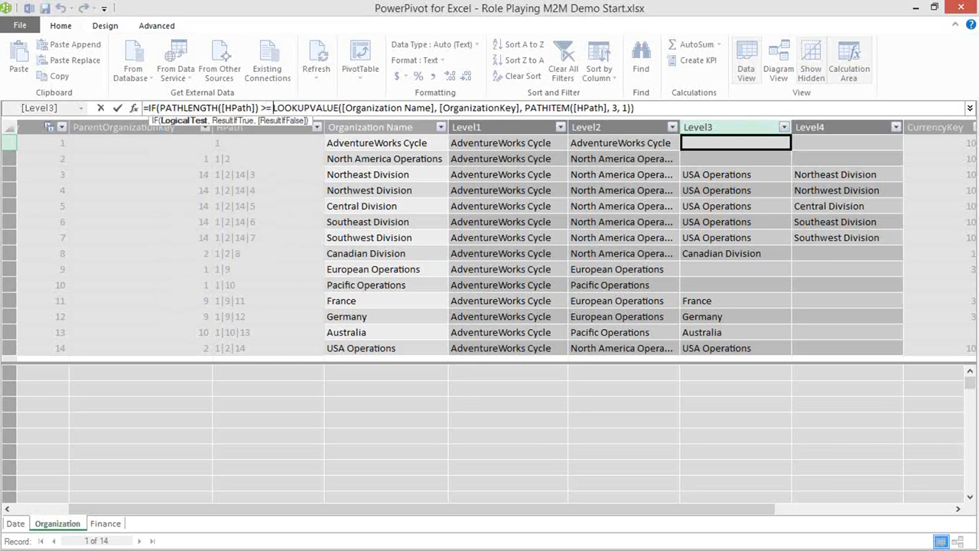
type(", ")
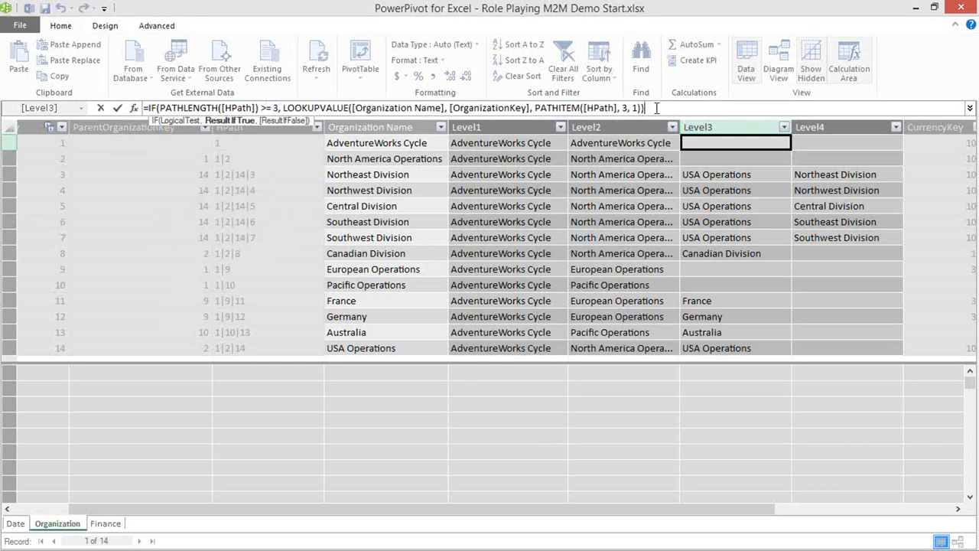
type(",")
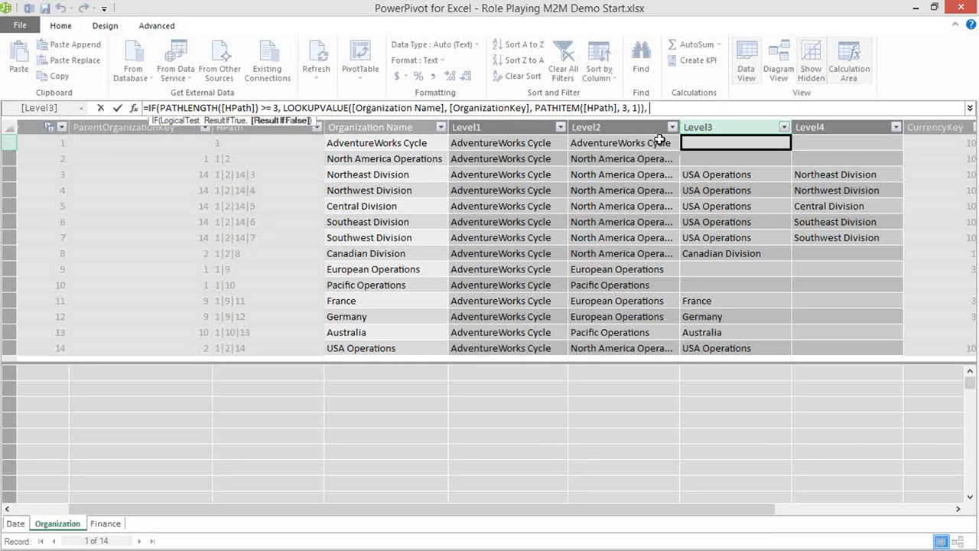
left_click(630, 143)
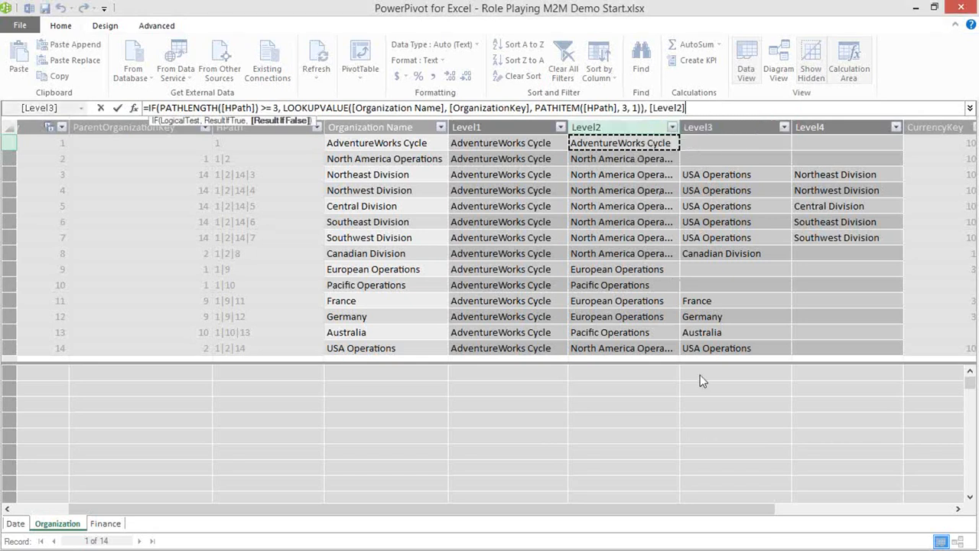
type(")")
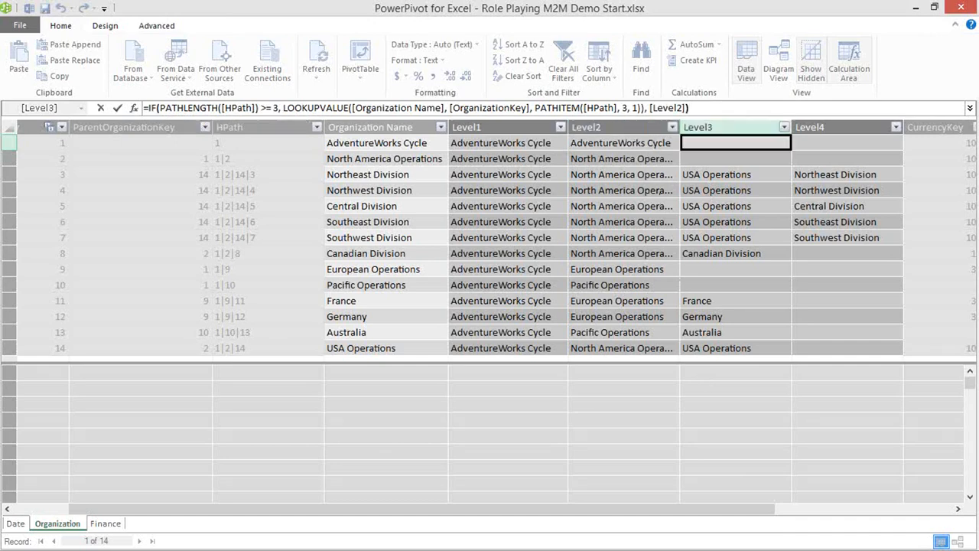
key("Return")
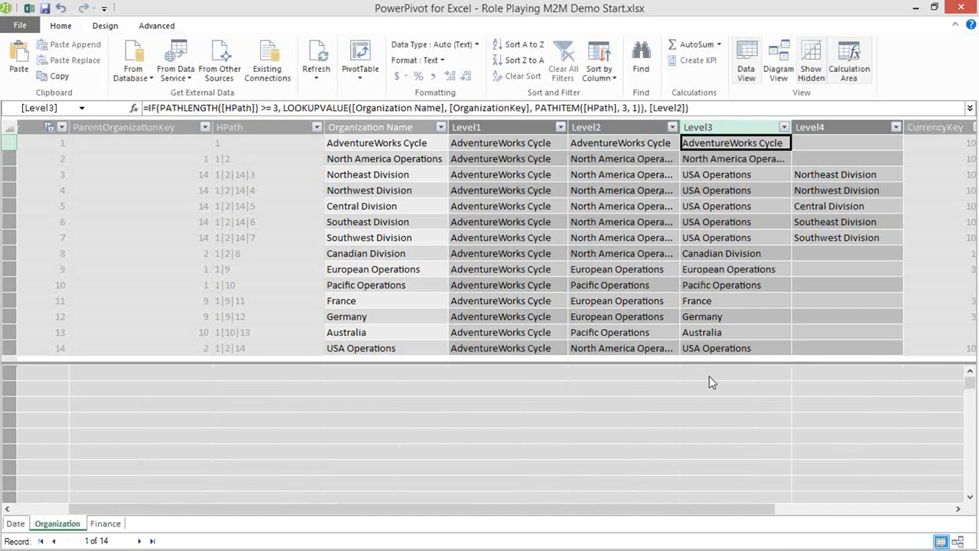
Step: Begin wrapping the Level4 formula in an IF function whose logical test starts with PATHLENGTH([HPath])
left_click(819, 143)
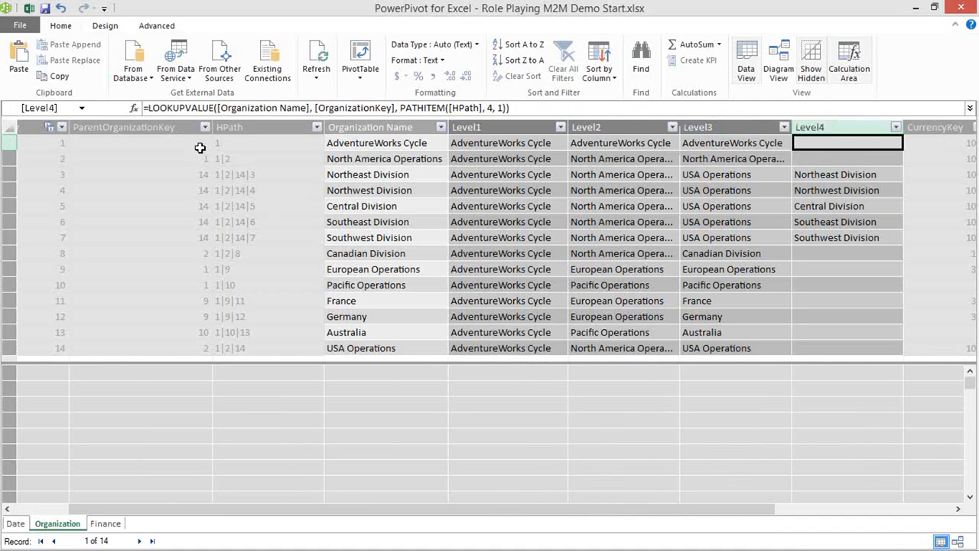
left_click(154, 108)
type("IF(path")
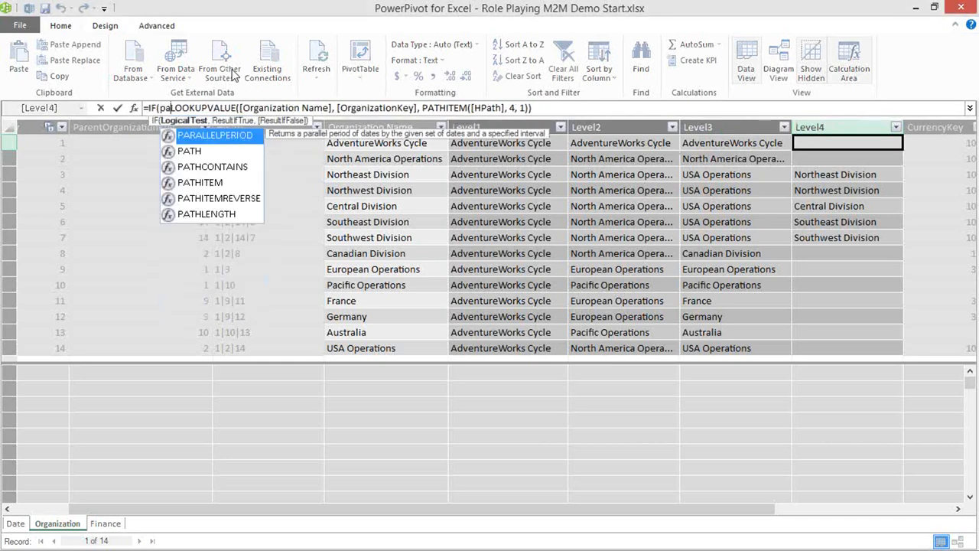
key("Down")
key("Down")
key("Down")
key("Down")
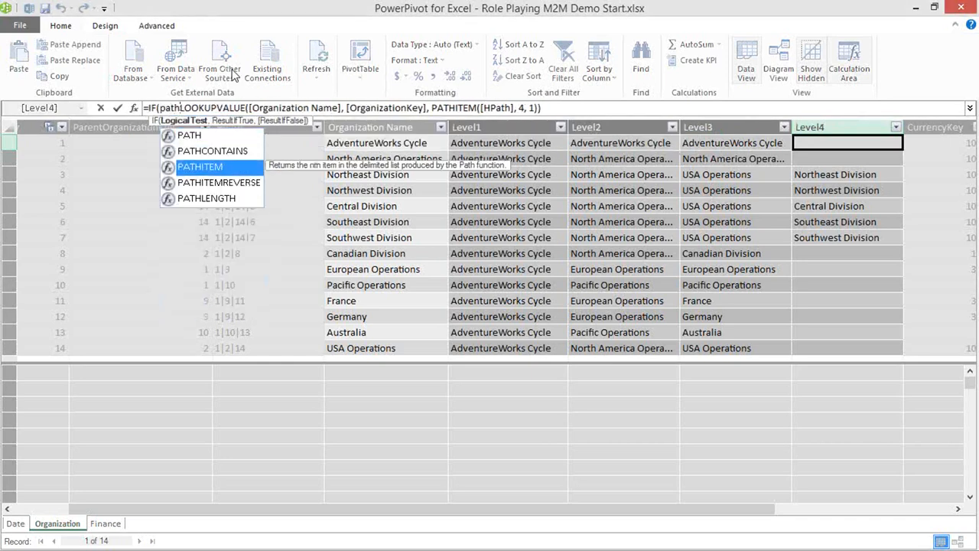
key("Tab")
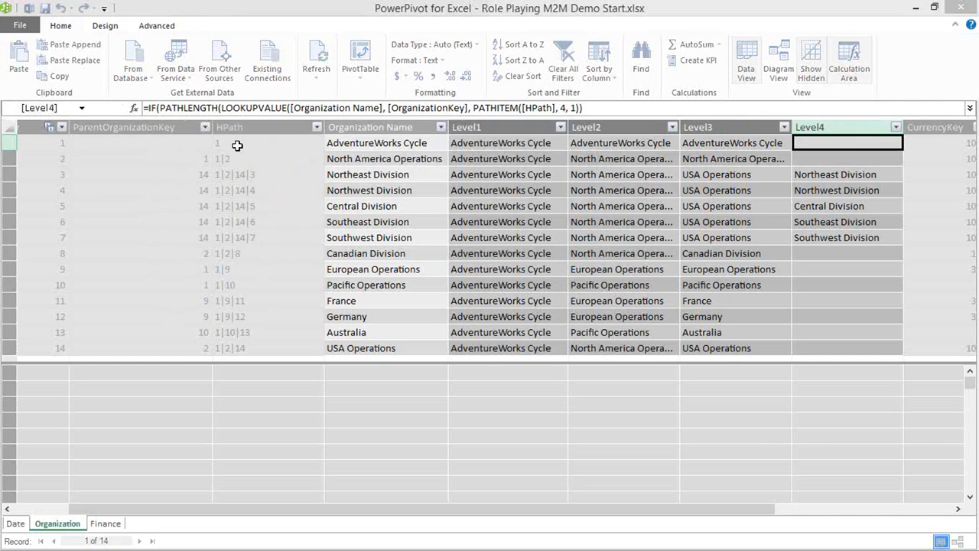
left_click(237, 146)
type(")")
Step: Complete the Level4 formula with >= 4, the existing LOOKUPVALUE expression if true and [Level3] if false, and commit it
type(" >")
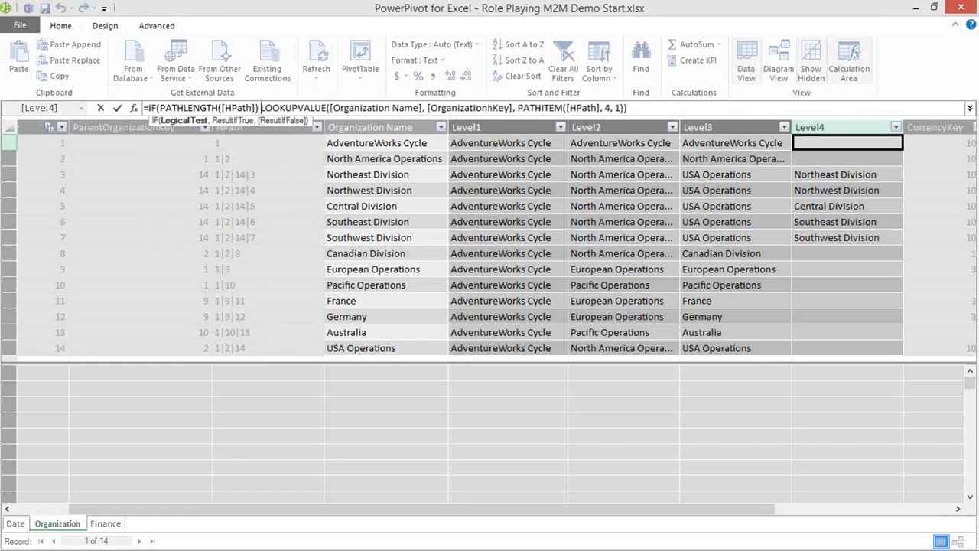
type("= 4,")
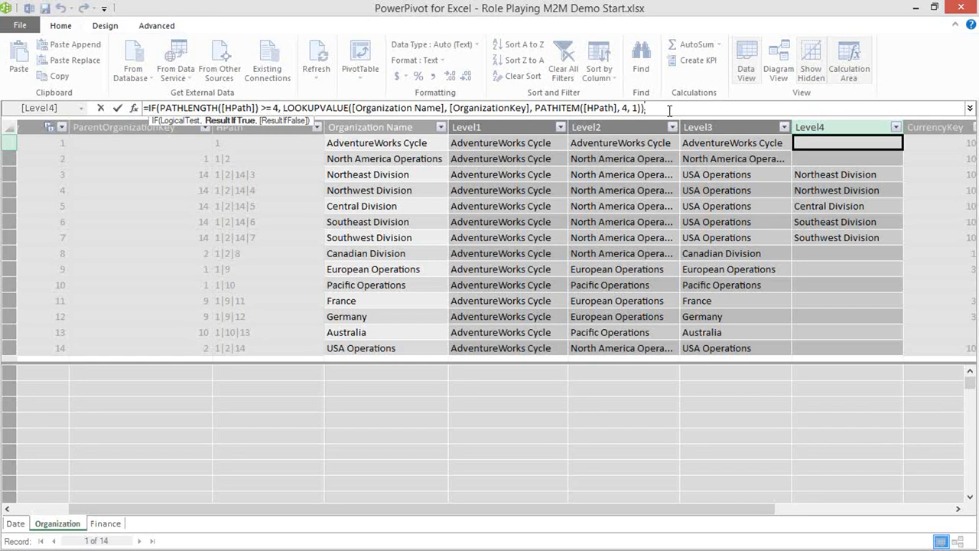
type(",")
left_click(701, 143)
type(")")
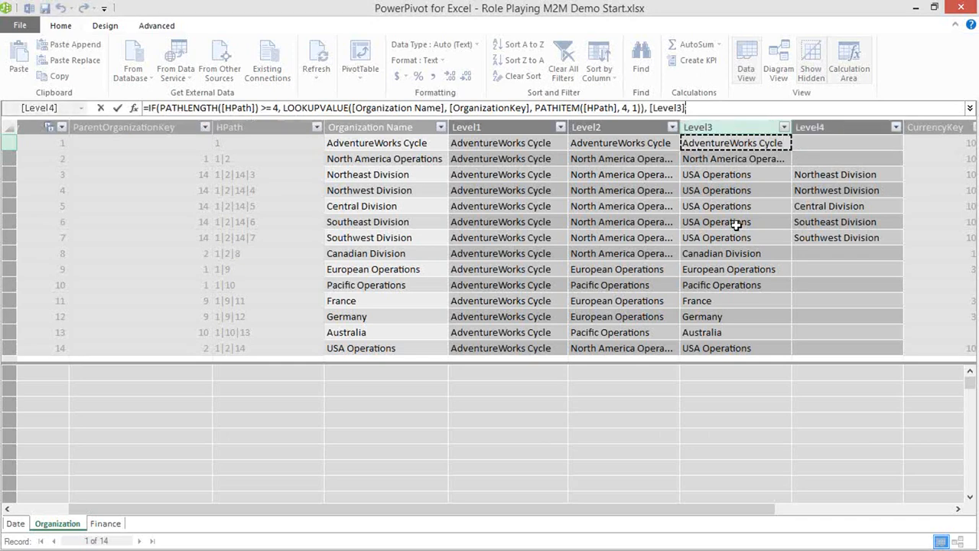
key("Return")
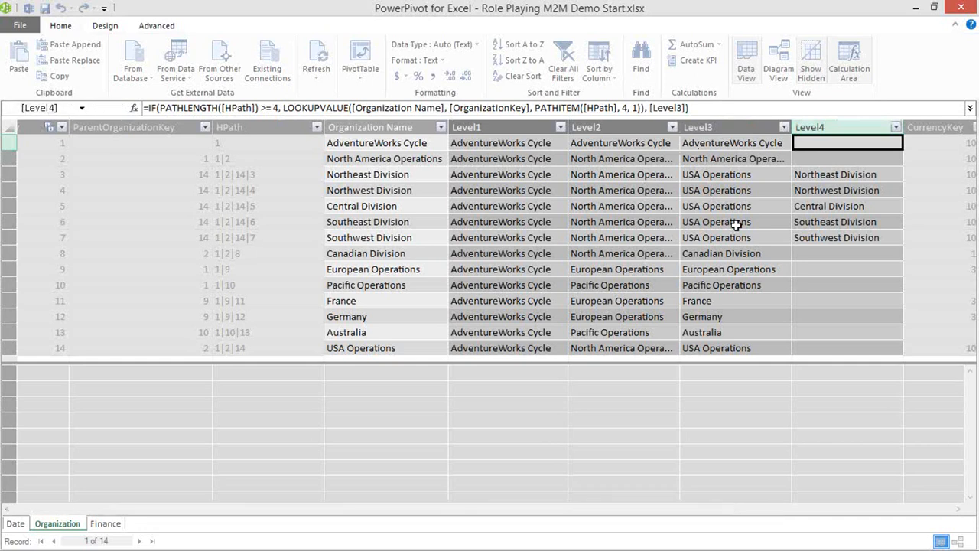
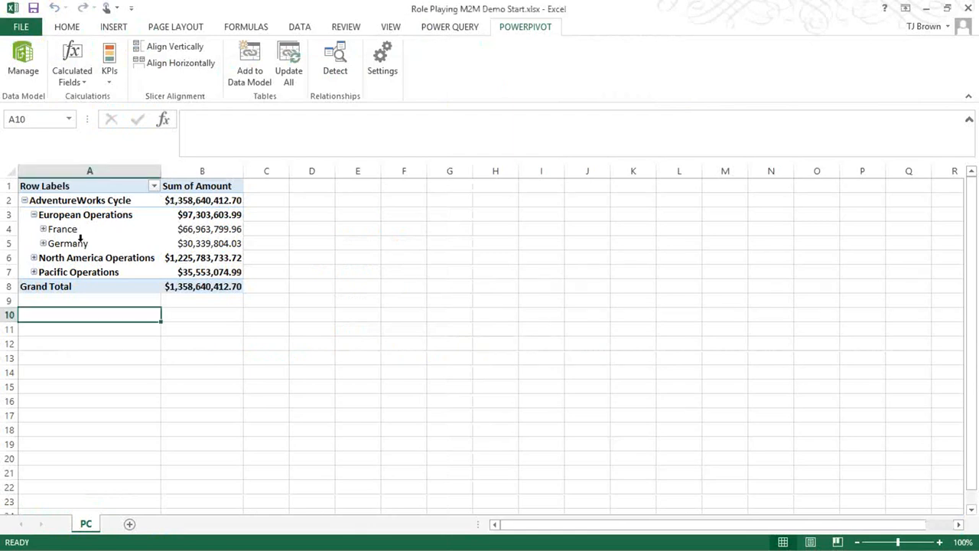
Step: In the Excel PivotTable, drill into France under European Operations, and collapse European Operations
left_click(79, 231)
left_click(80, 217)
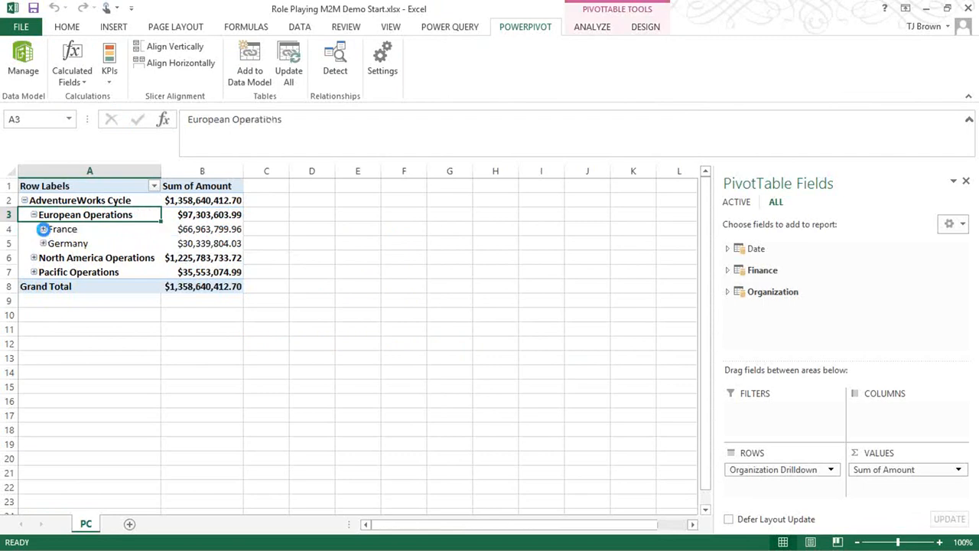
left_click(44, 230)
left_click(32, 215)
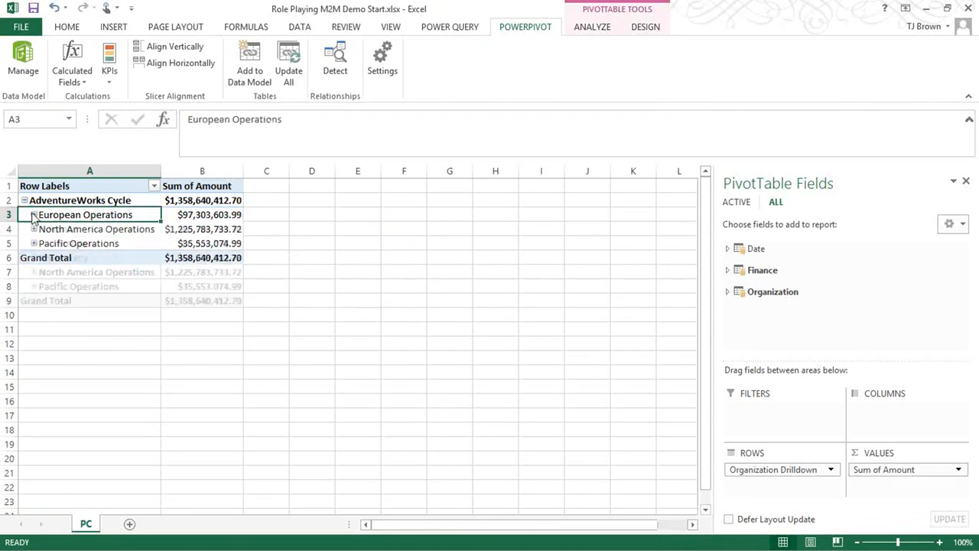
Step: Compare France with the member on the level below it under European Operations, expanding and collapsing France in the PivotTable
left_click(61, 231)
left_click(70, 246)
left_click(67, 230)
left_click(70, 245)
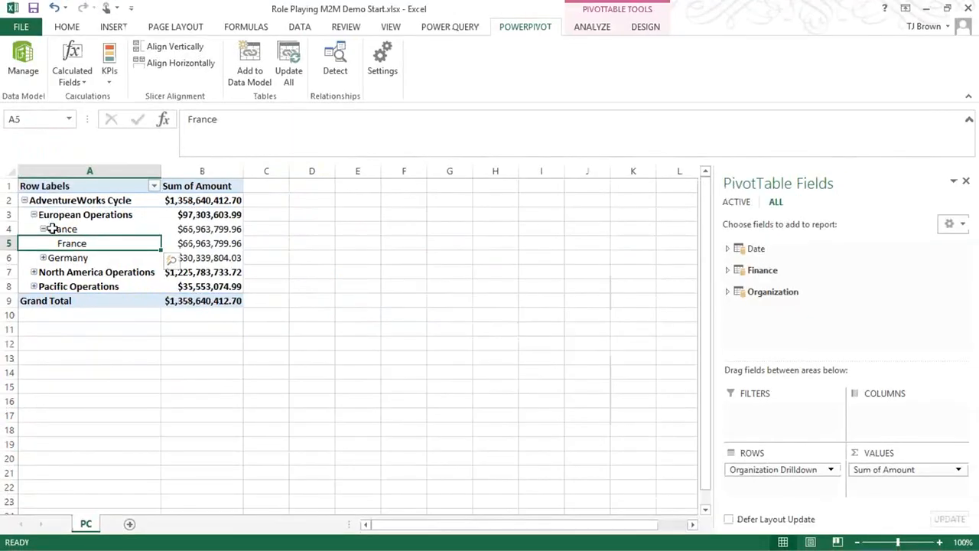
left_click(44, 230)
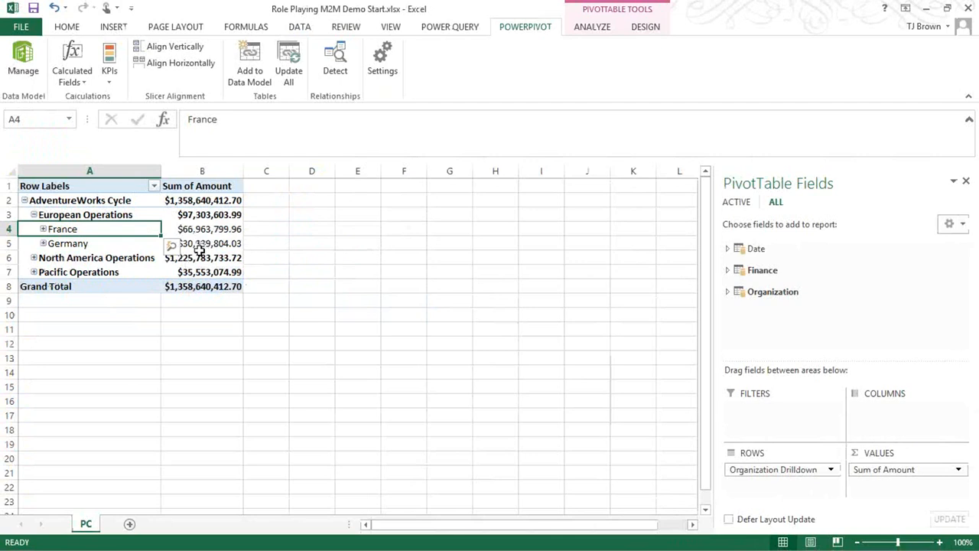
mouse_move(182, 260)
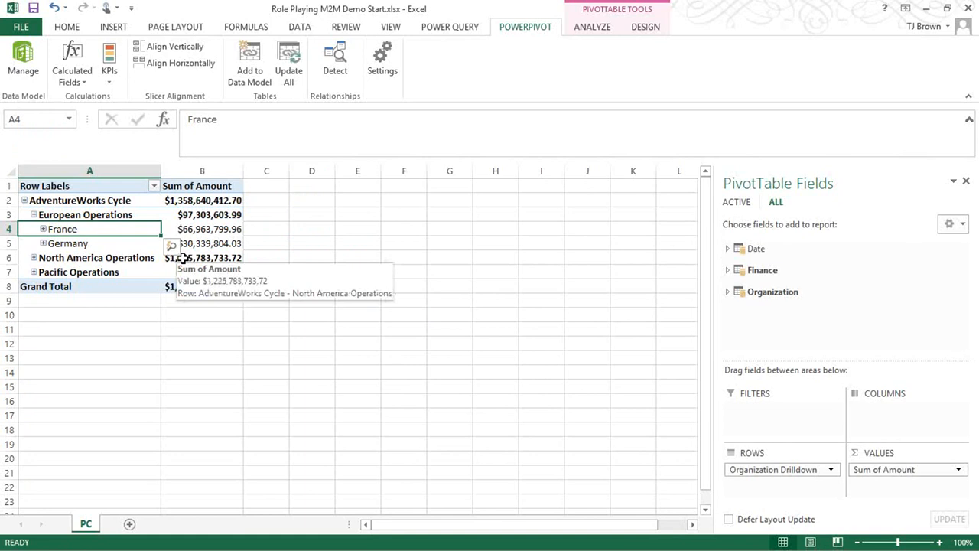
left_click(43, 228)
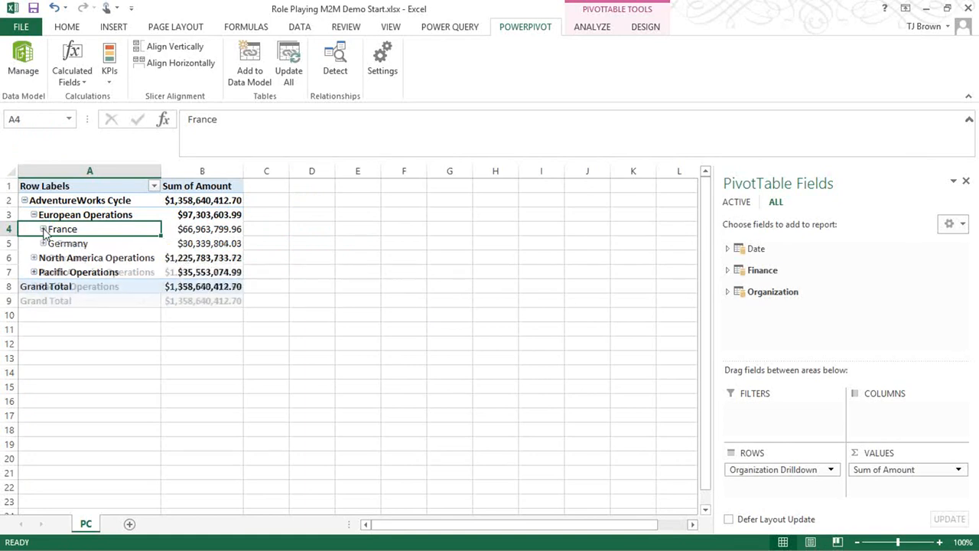
Step: Compare the parent France row under European Operations with its nested France row in the PivotTable
left_click(71, 224)
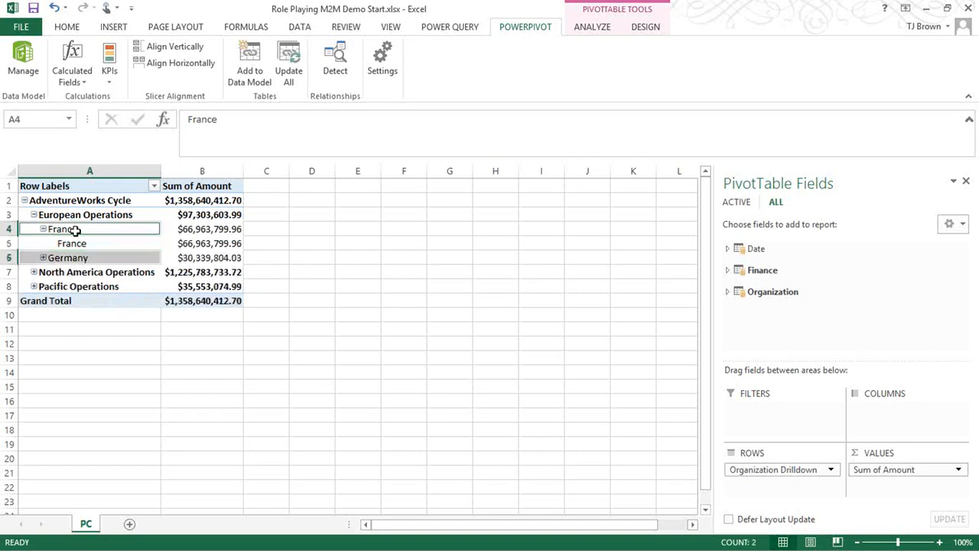
left_click(71, 229)
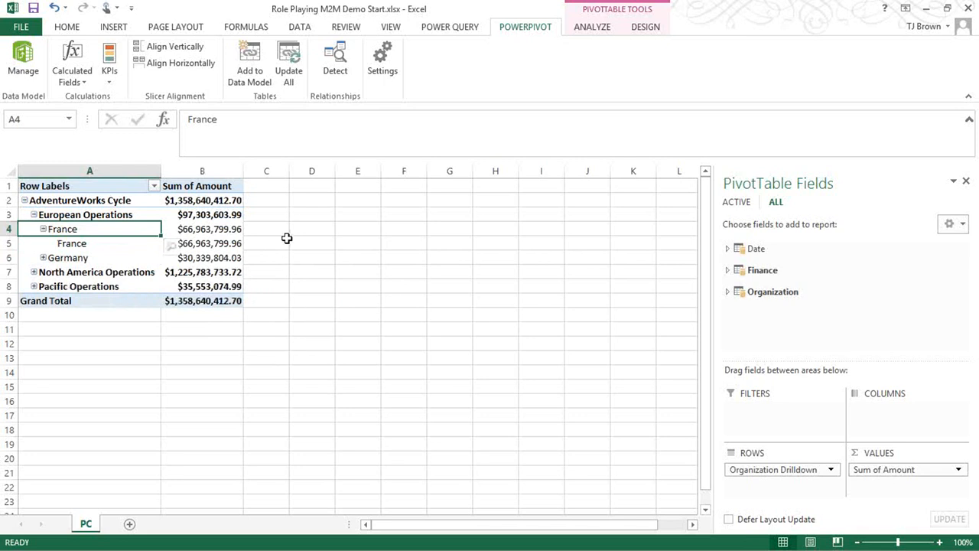
left_click(100, 251)
left_click(103, 249)
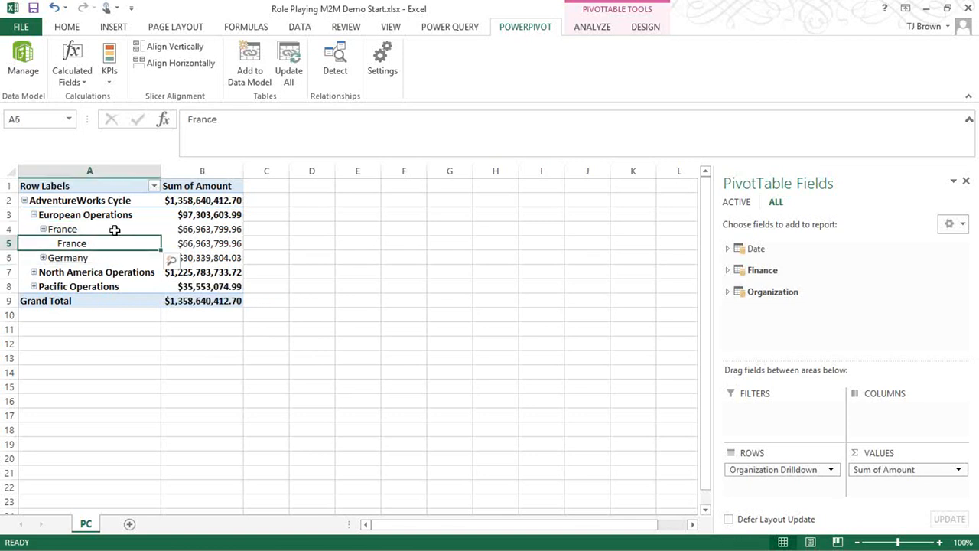
left_click(76, 230)
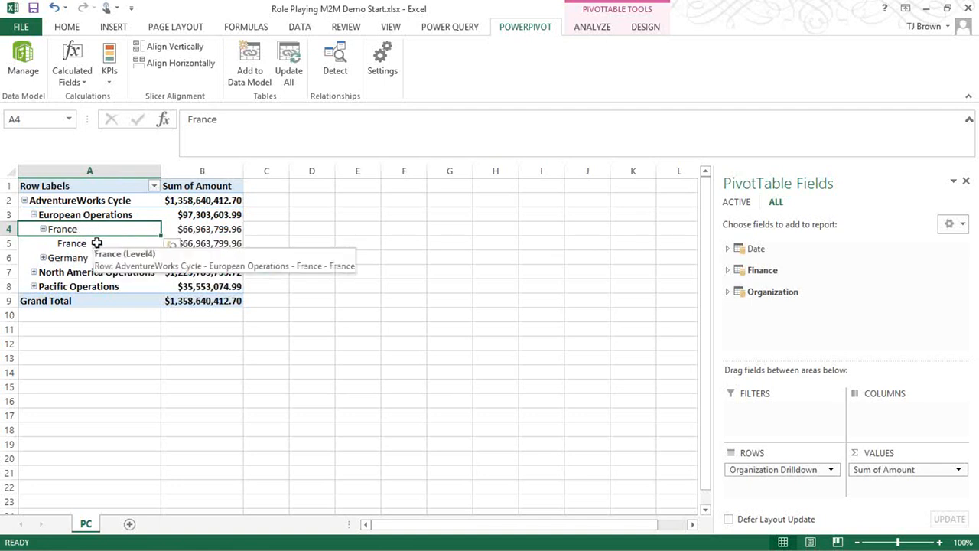
left_click(92, 243)
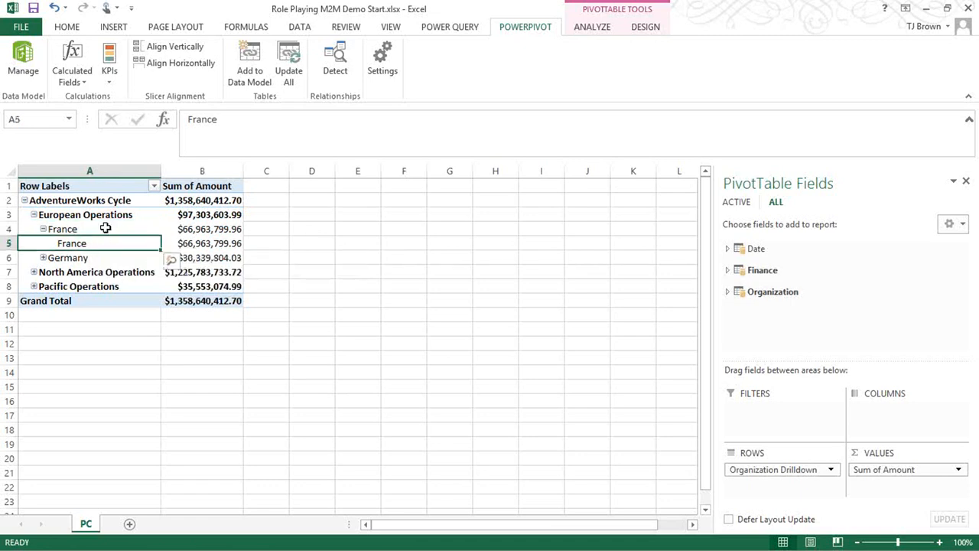
left_click(103, 223)
left_click(96, 241)
left_click(59, 223)
left_click(69, 243)
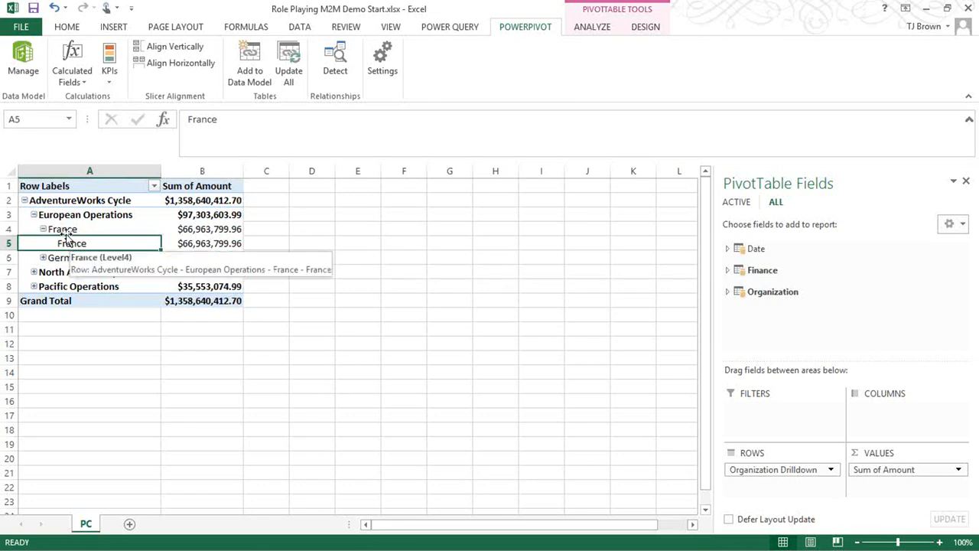
left_click(66, 231)
left_click(70, 246)
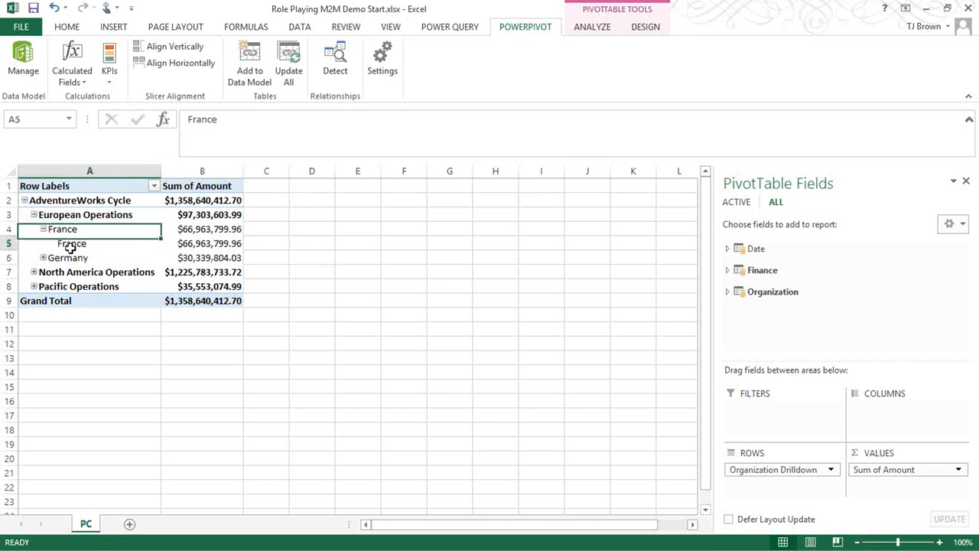
left_click(79, 231)
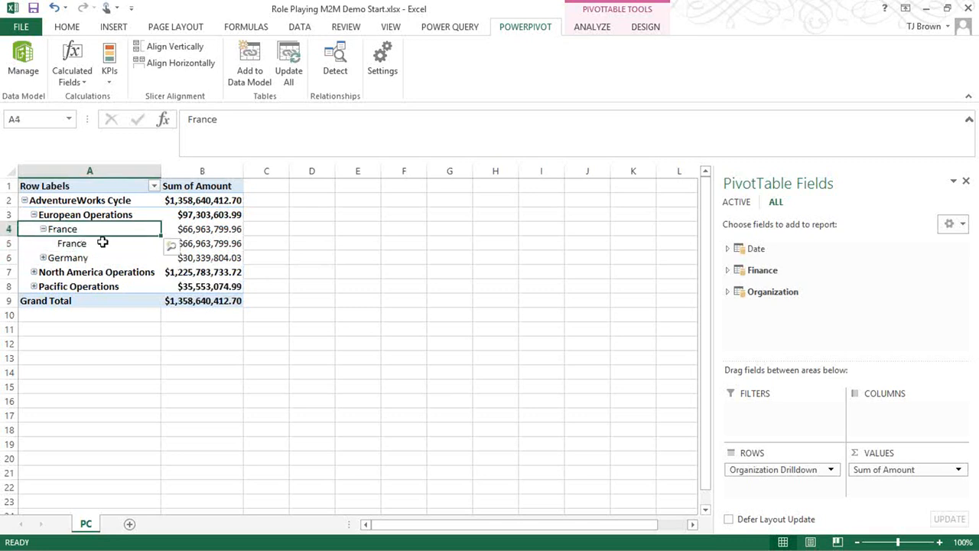
left_click(100, 242)
left_click(95, 228)
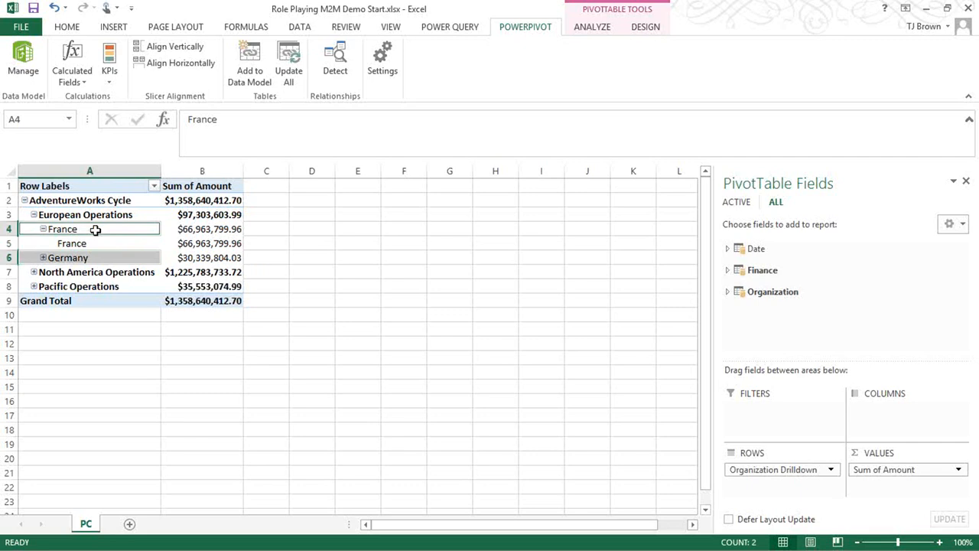
left_click(94, 243)
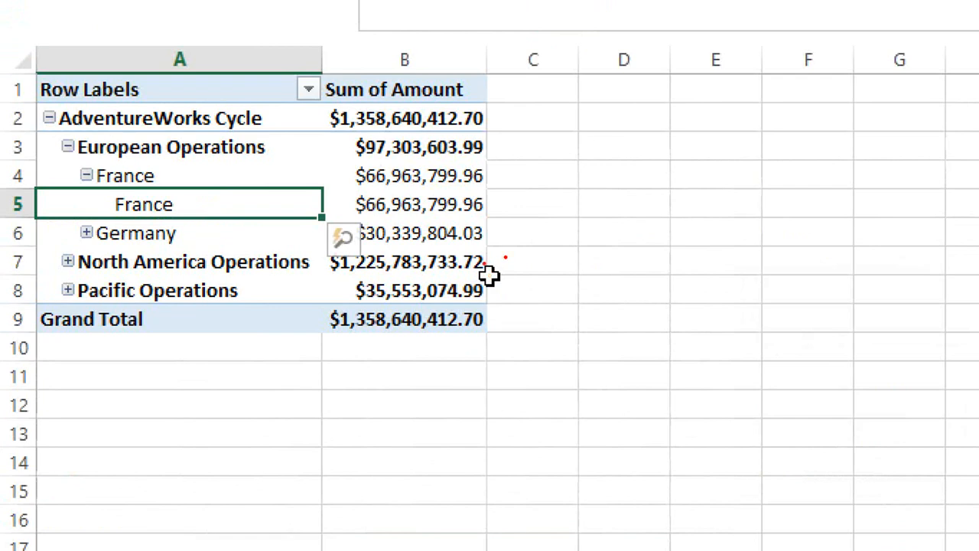
right_click(526, 177)
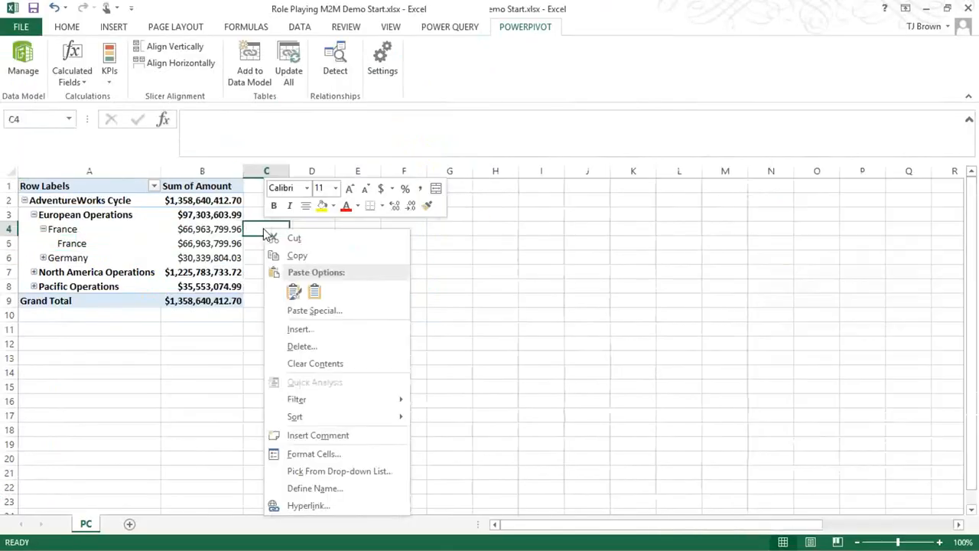
key("Escape")
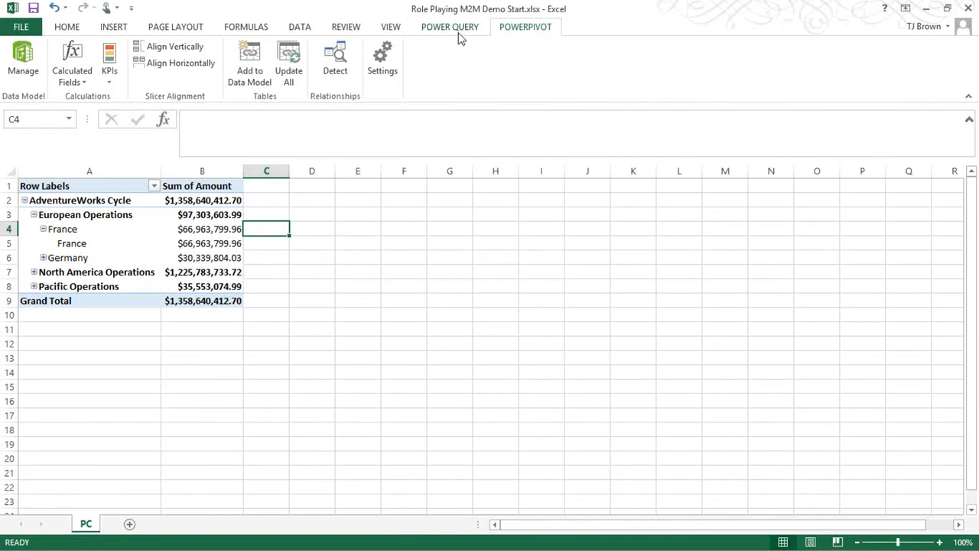
Step: Open the PowerPivot data model and insert a new column before Organization Name in the Organization table
left_click(27, 79)
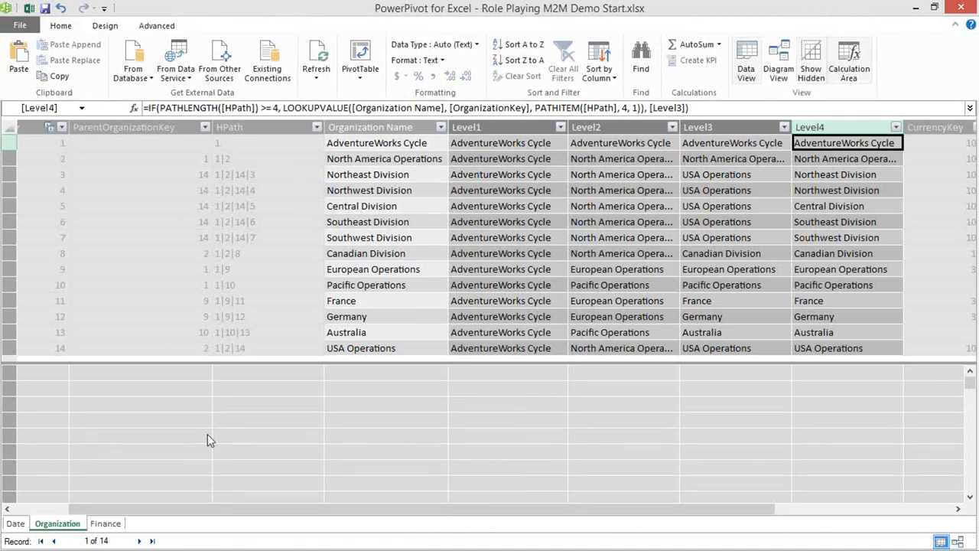
left_click(336, 128)
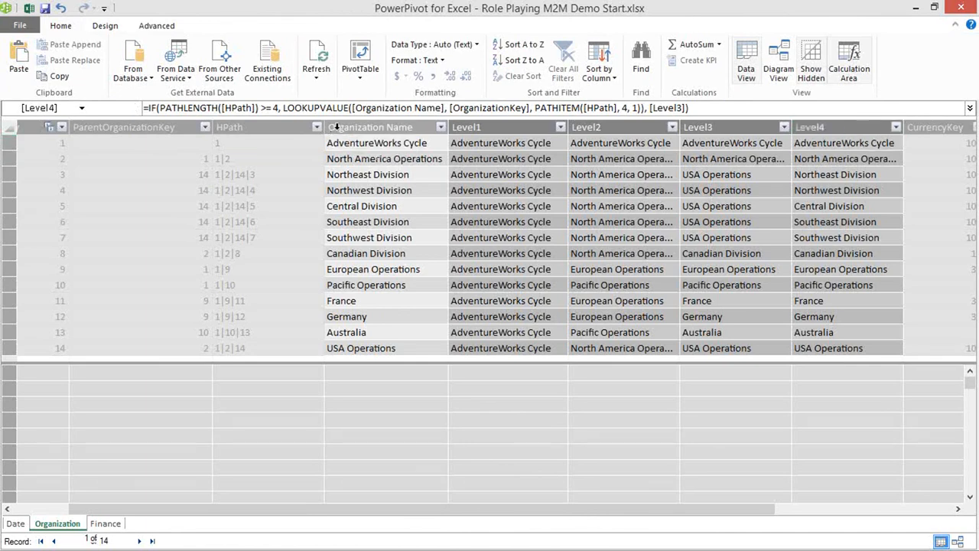
right_click(345, 129)
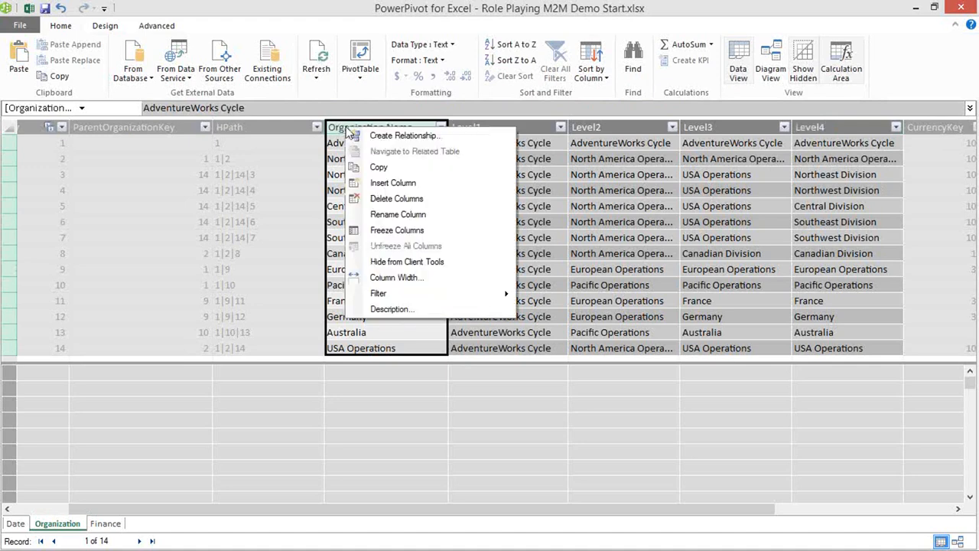
left_click(373, 184)
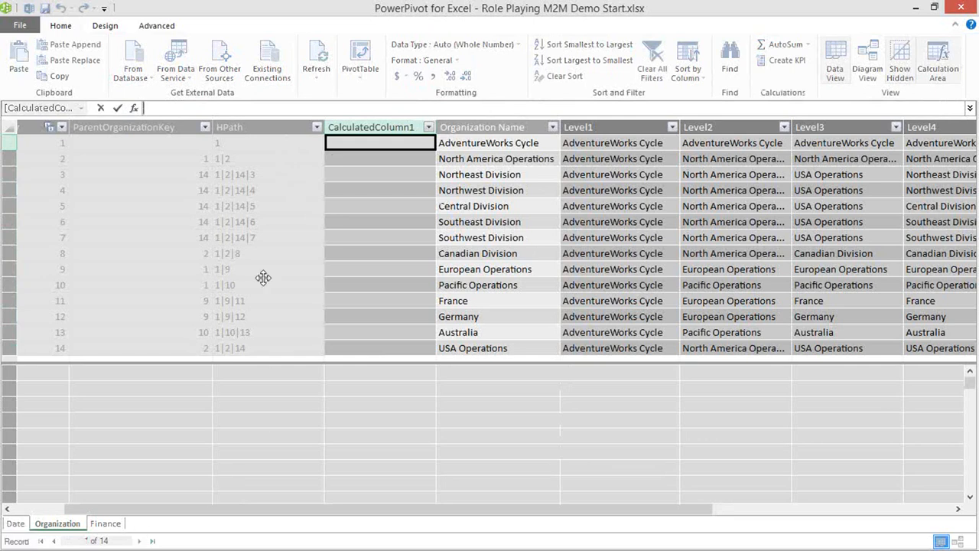
Step: Define the new column with the formula =PATHLENGTH([HPath])
type("=pa")
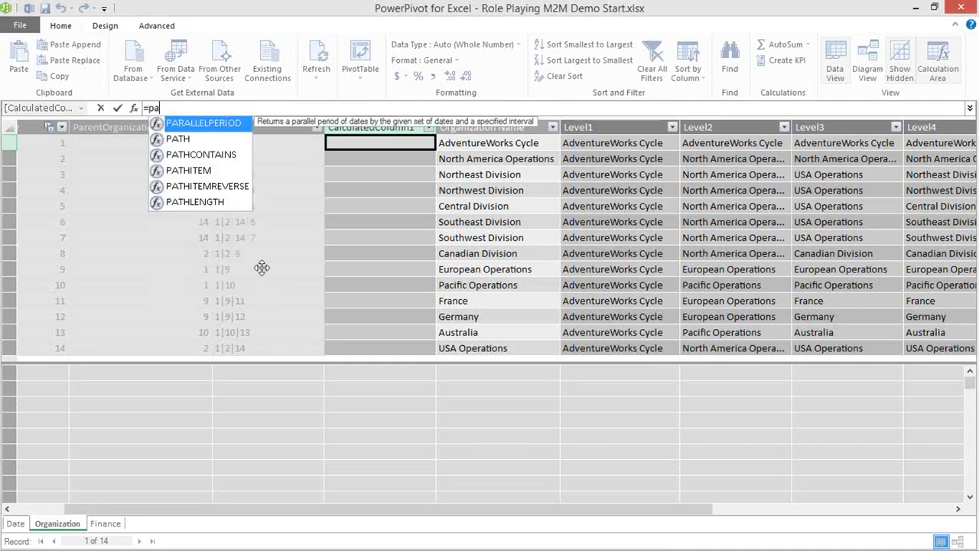
type("thl")
key("Tab")
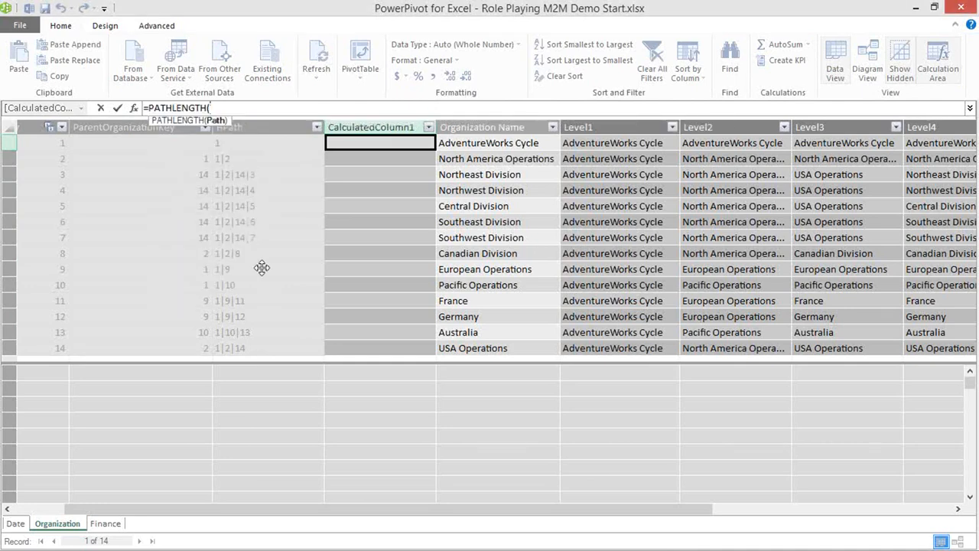
left_click(235, 146)
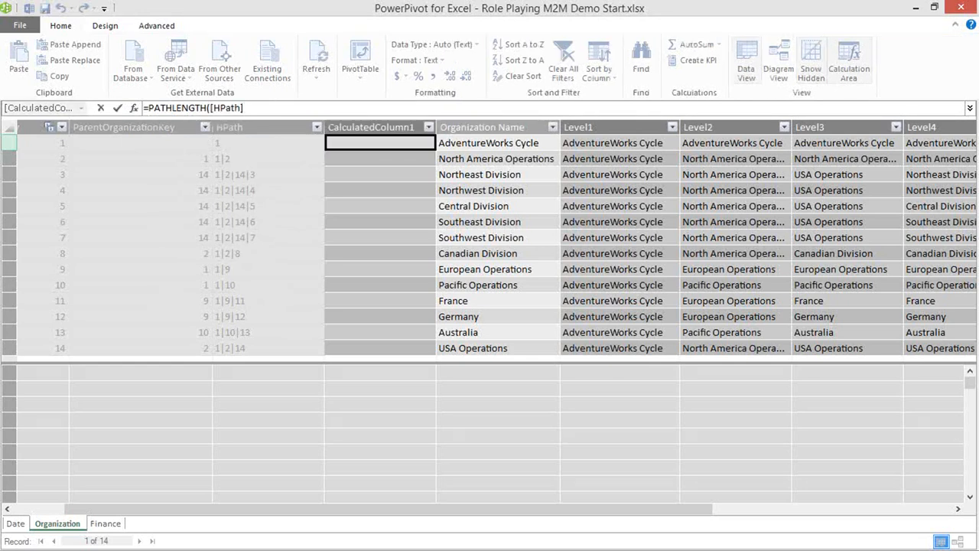
type(")")
key("Return")
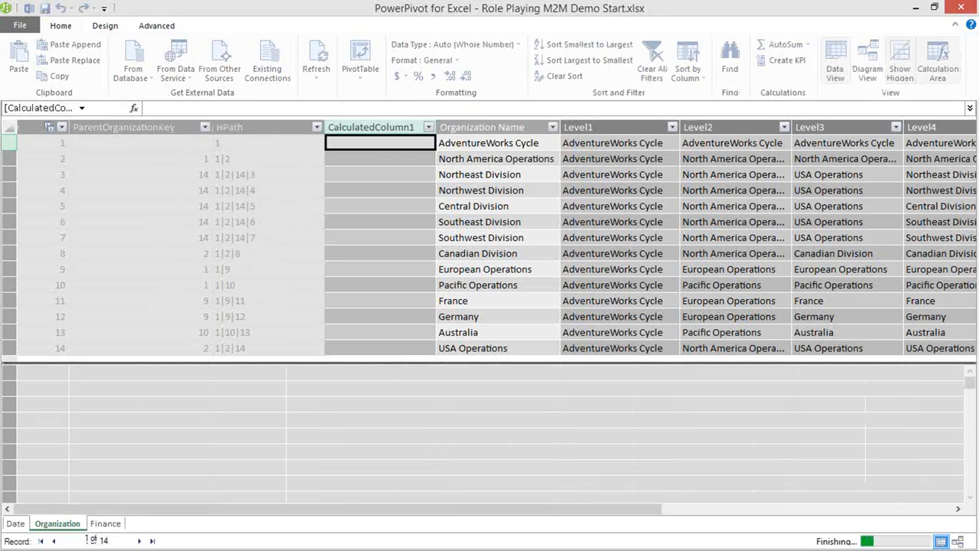
Step: Rename the new calculated column as NodeLevel
right_click(338, 124)
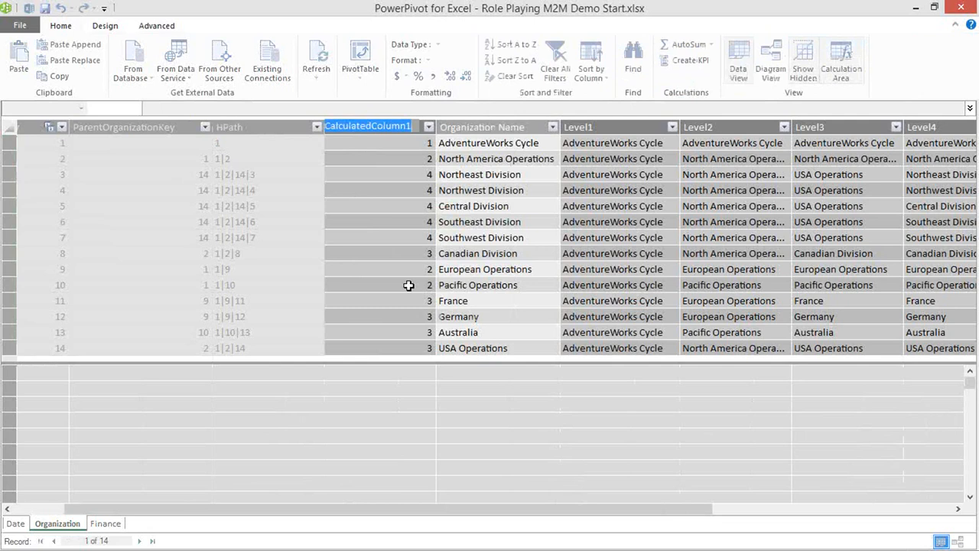
type("NodeLeve")
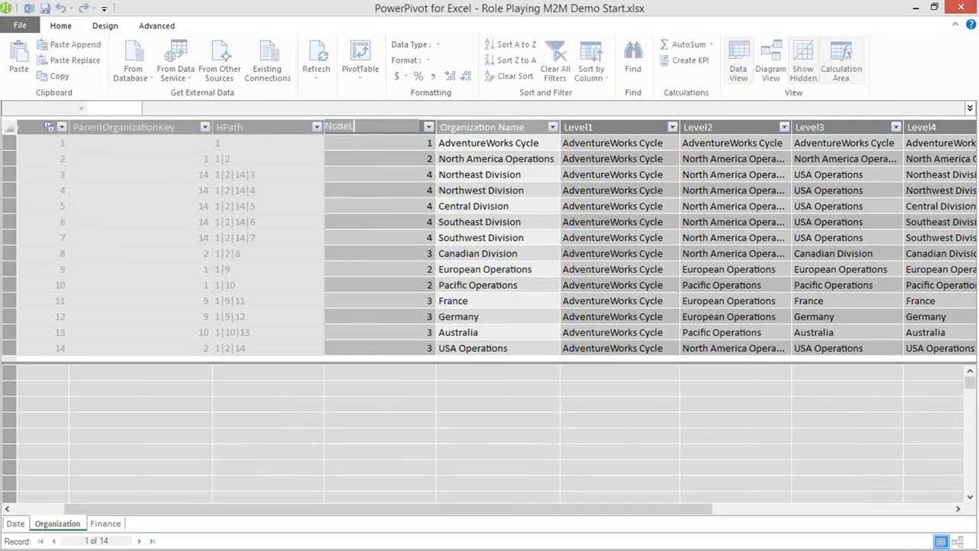
type("l")
key("Return")
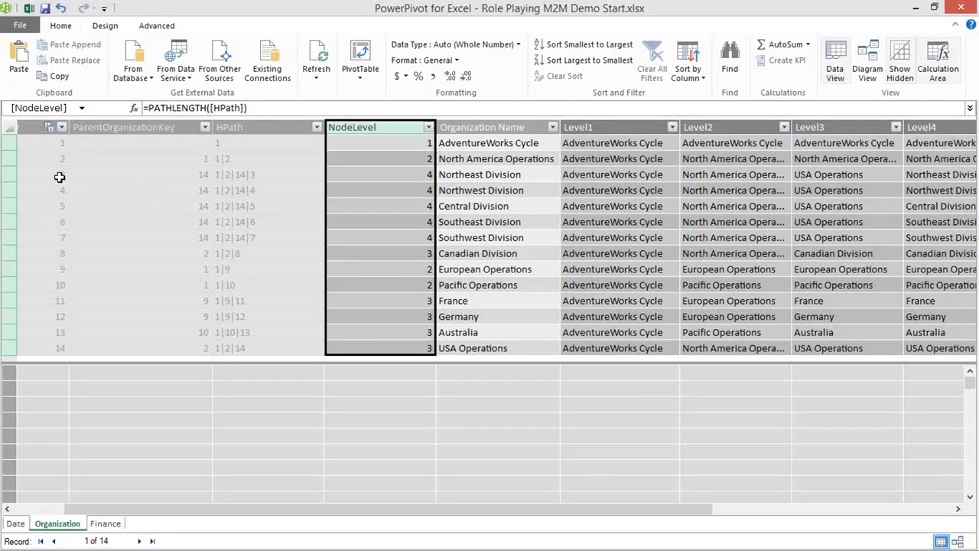
left_click(59, 175)
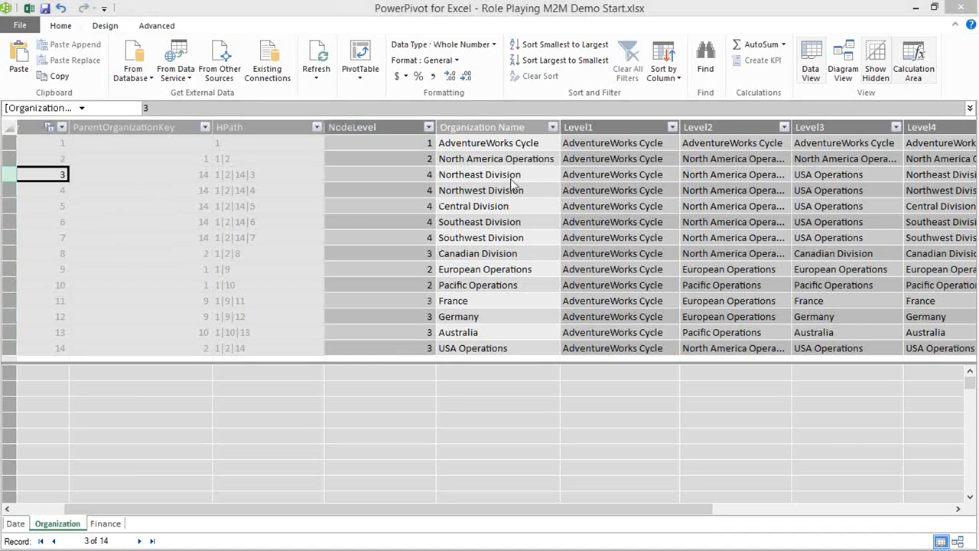
Step: Return to the Excel workbook and add the Organization table's NodeLevel field to the PivotTable values
key("alt+Tab")
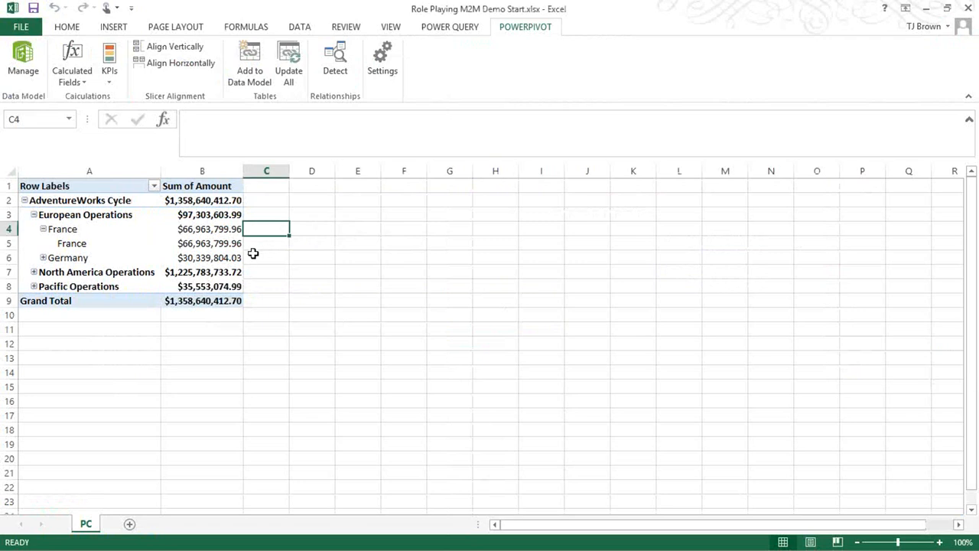
left_click(222, 233)
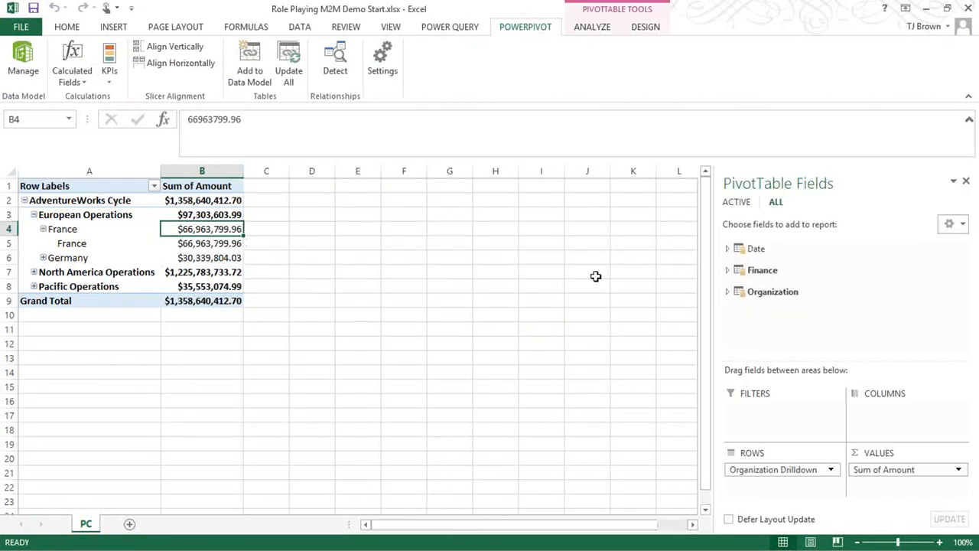
left_click(728, 291)
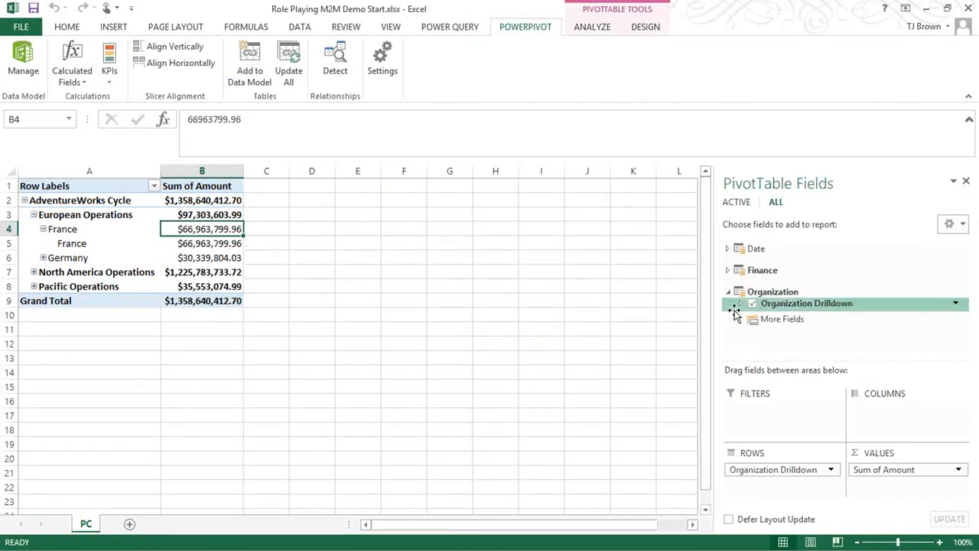
left_click(740, 319)
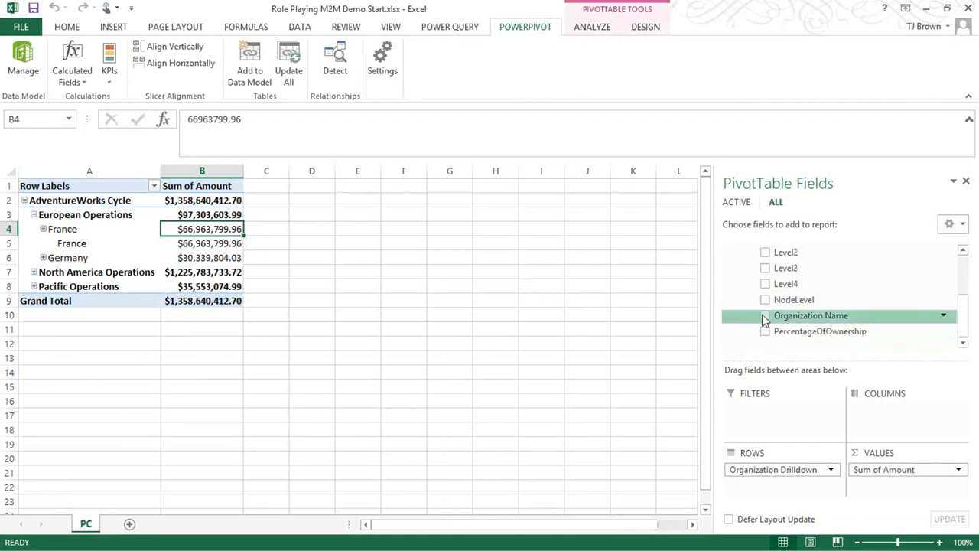
left_click(765, 300)
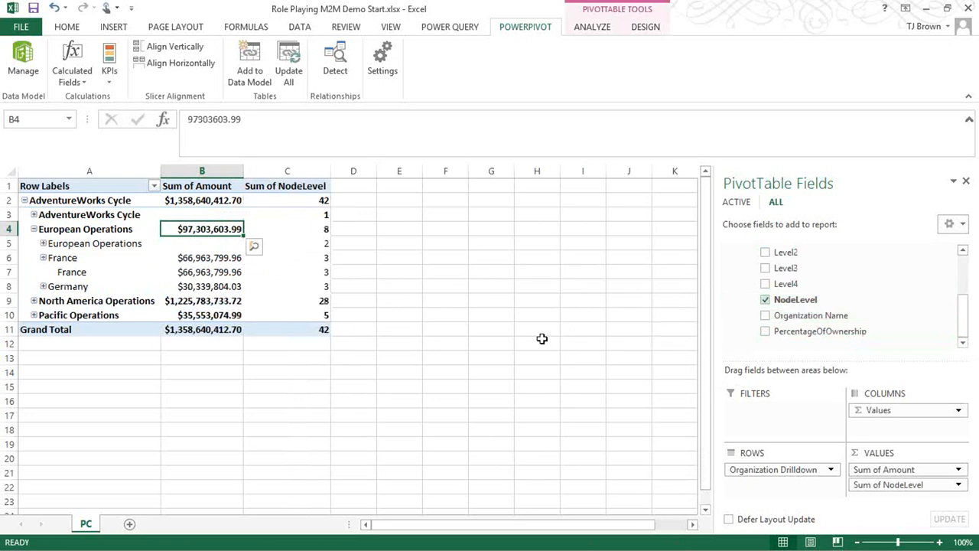
Step: Examine the Sum of NodeLevel values for European Operations and for the parent and nested France rows
left_click(272, 230)
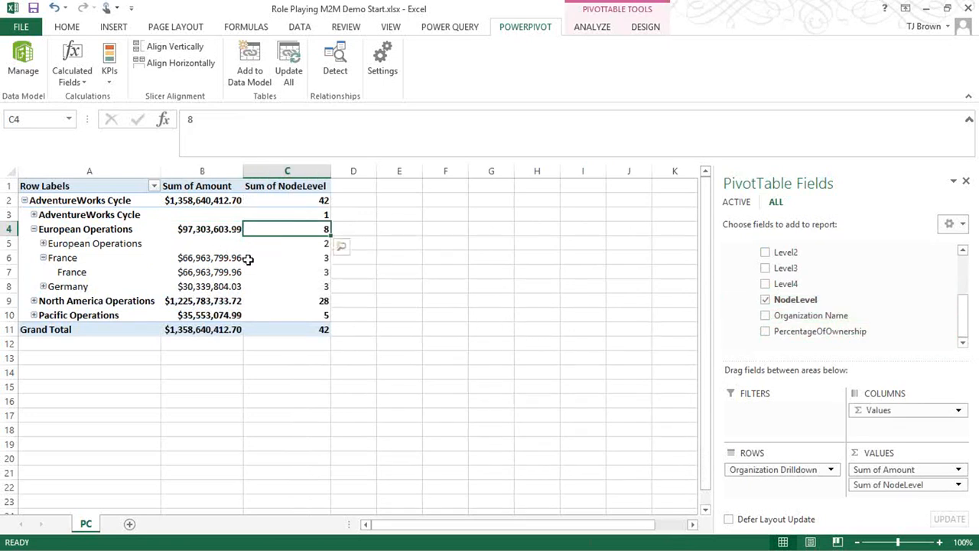
left_click(298, 243)
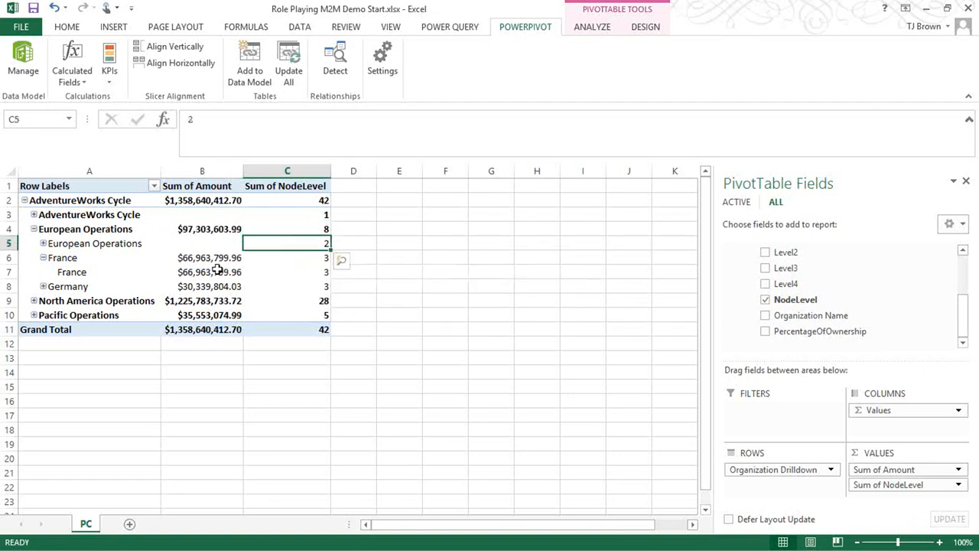
left_click(295, 271)
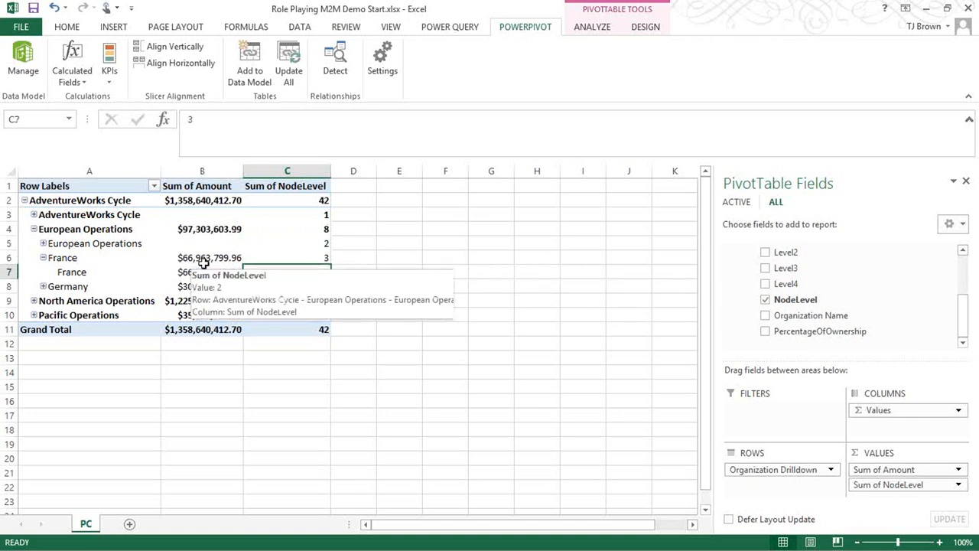
left_click(191, 258)
left_click(297, 258)
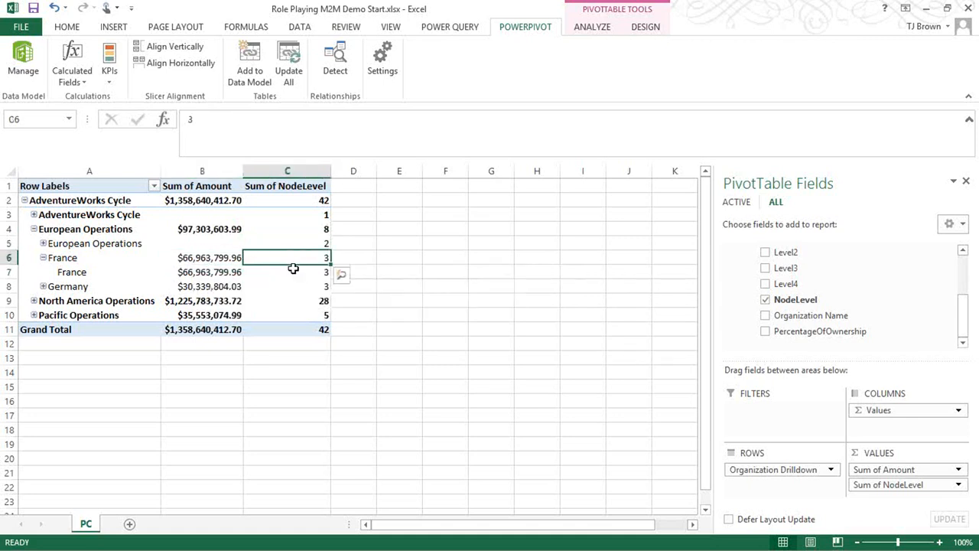
left_click(255, 272)
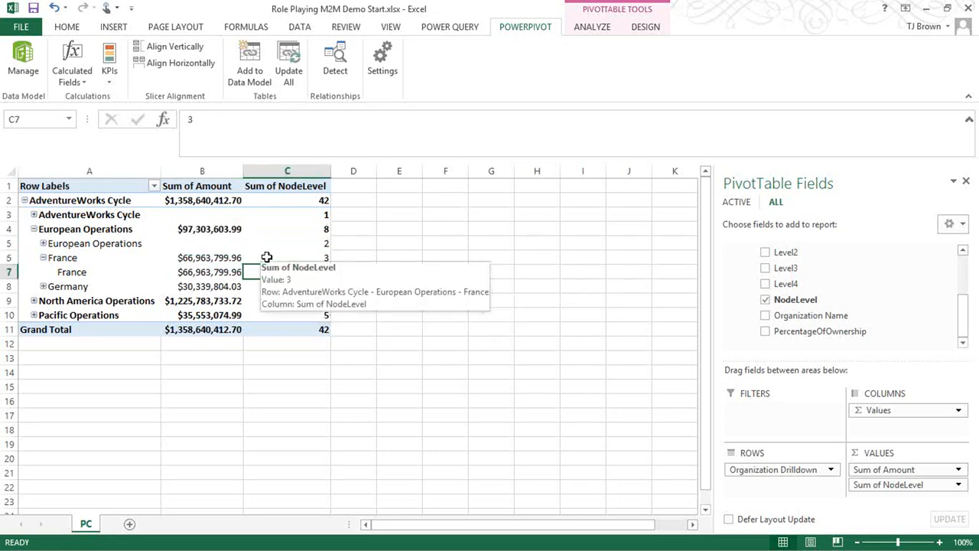
left_click(97, 276)
left_click(316, 270)
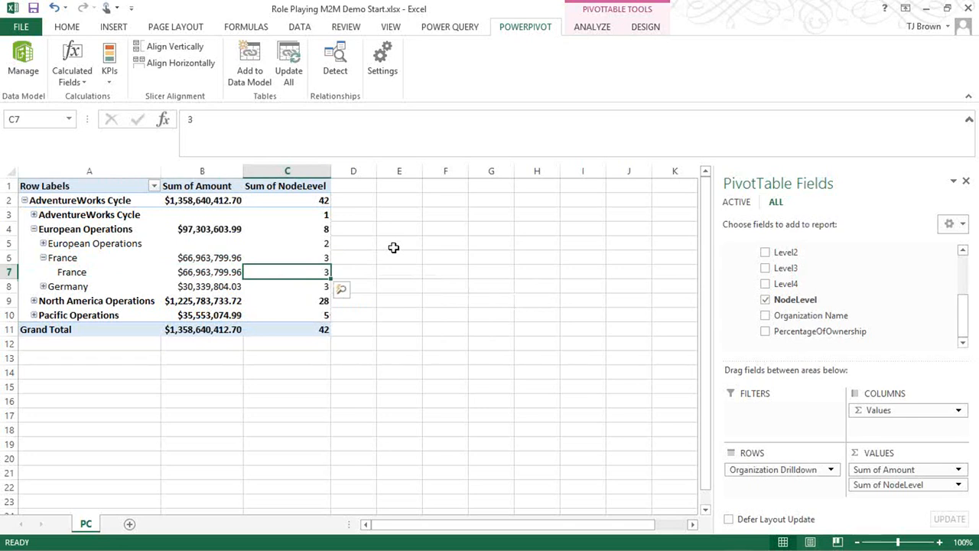
Step: Switch to the PowerPivot window and begin a measure named Filtered Depth in the first calculation cell under the Organization table's OrganizationKey column
left_click(93, 276)
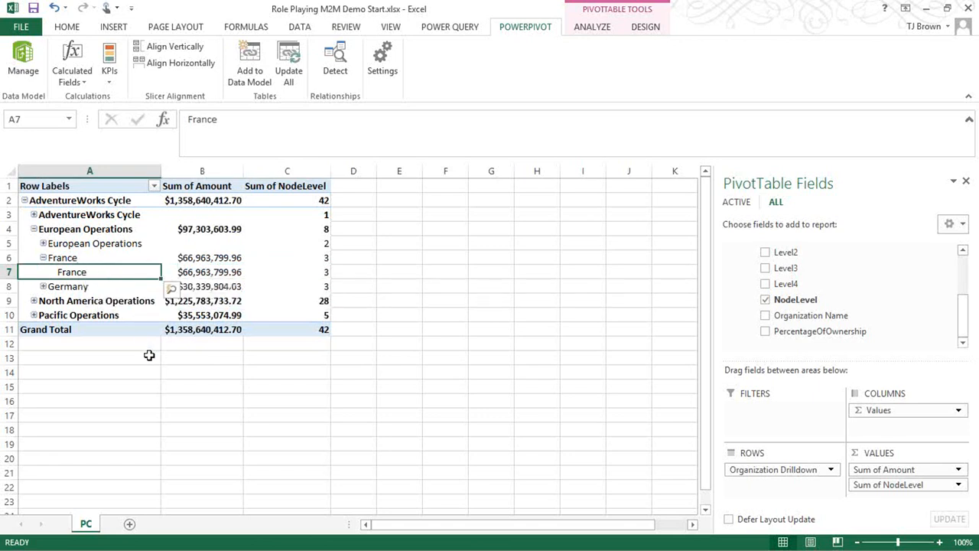
key("alt+Tab")
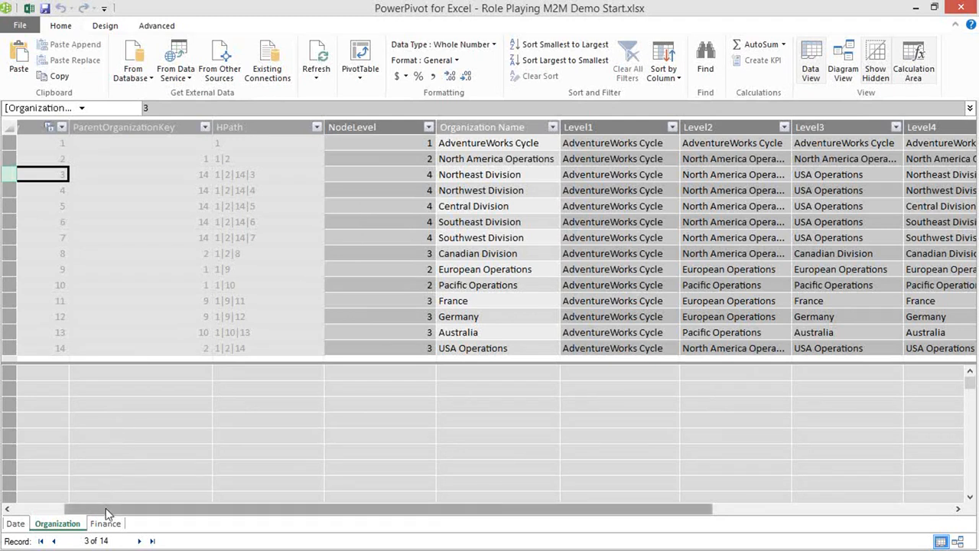
left_click_drag(100, 508, 58, 507)
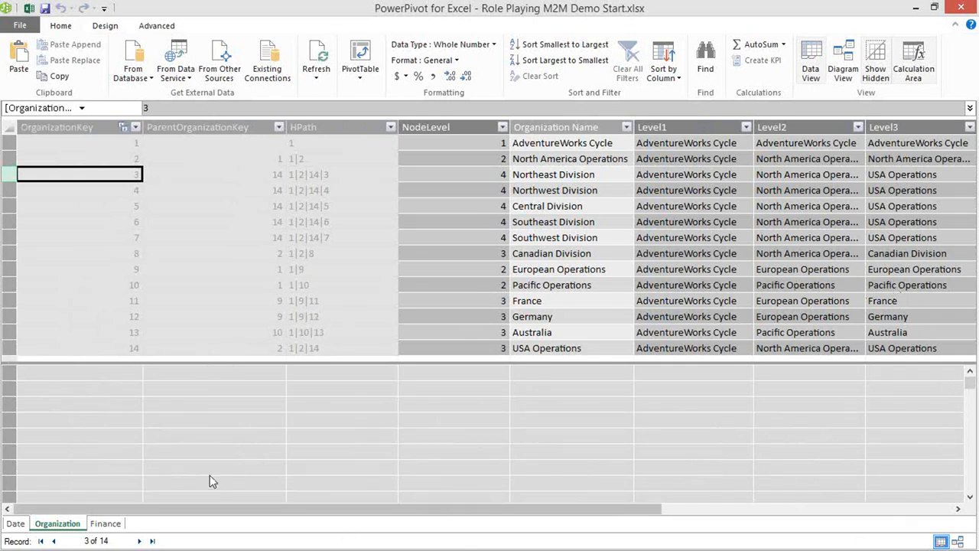
left_click(89, 372)
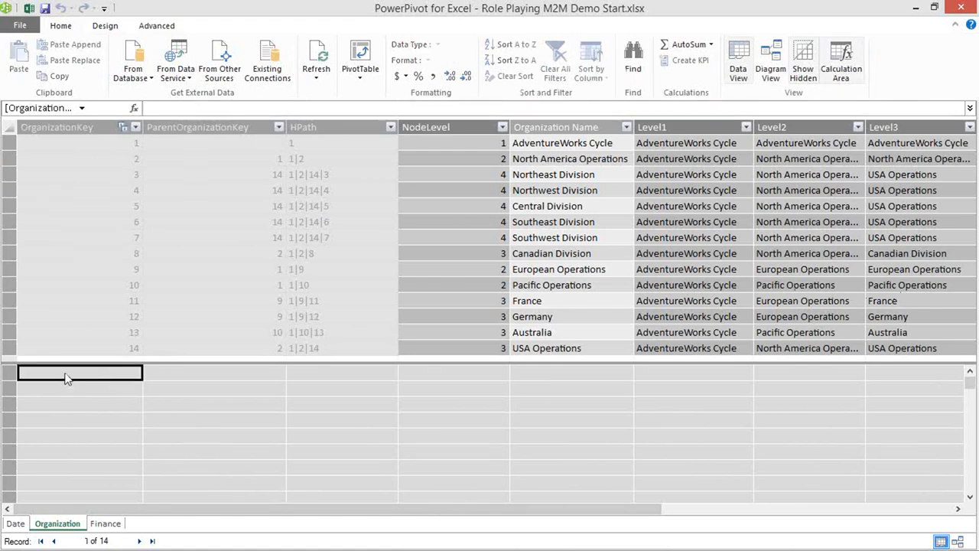
left_click(175, 109)
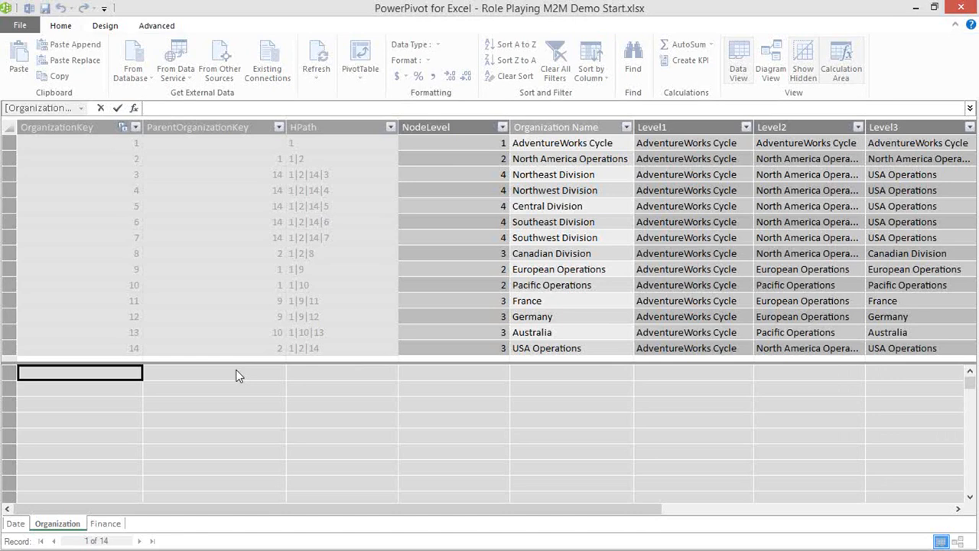
type("Filtered Depth:=")
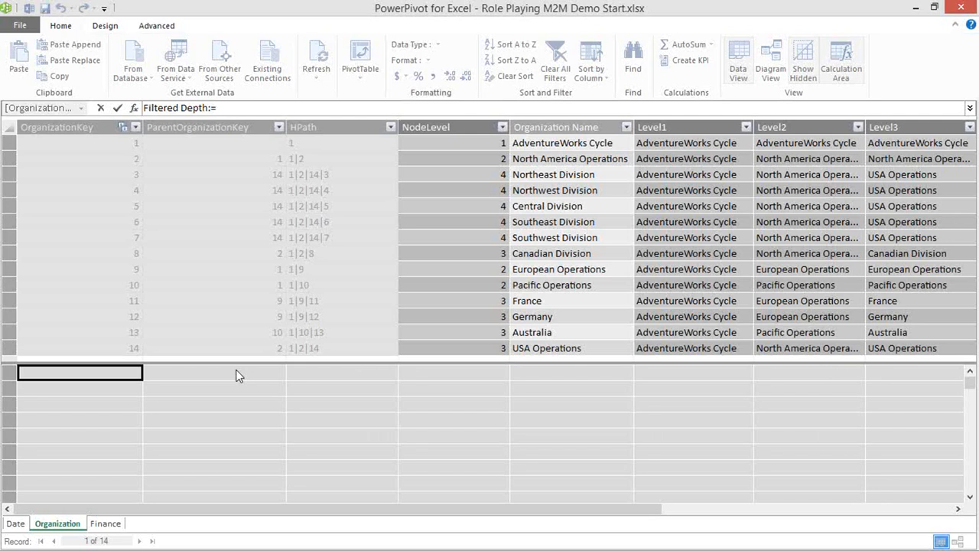
Step: Enter ISFILTERED([Level1]) as the first term of the Filtered Depth measure
type("isf")
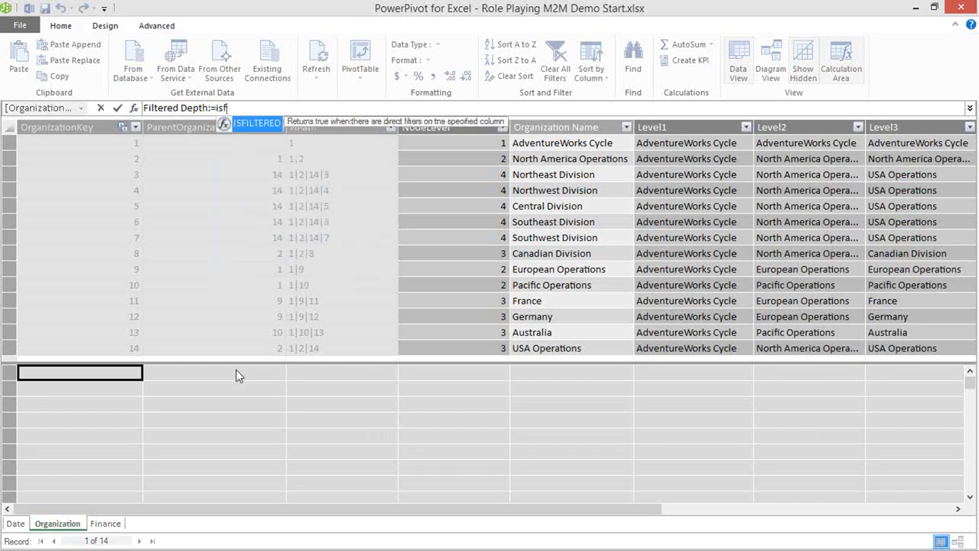
key("Tab")
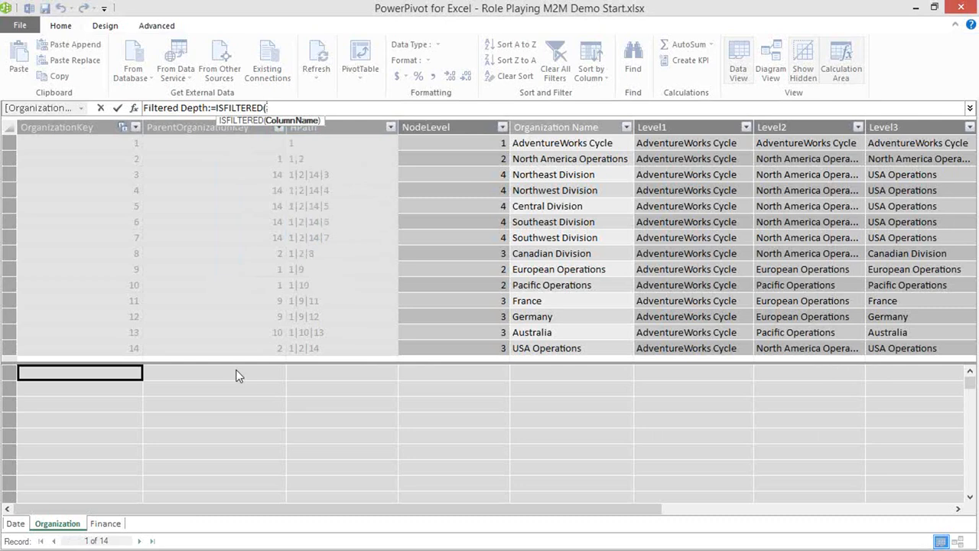
left_click(655, 146)
type(")")
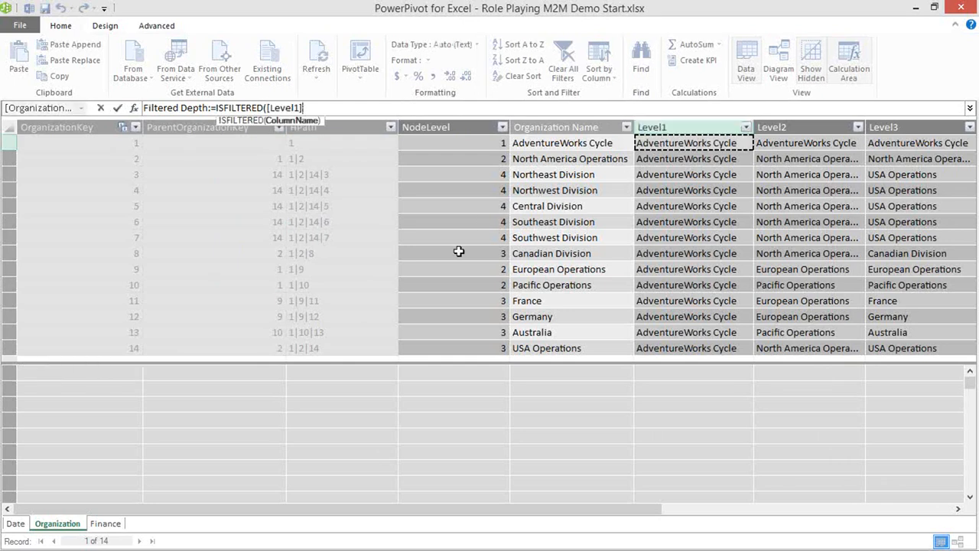
key("Return")
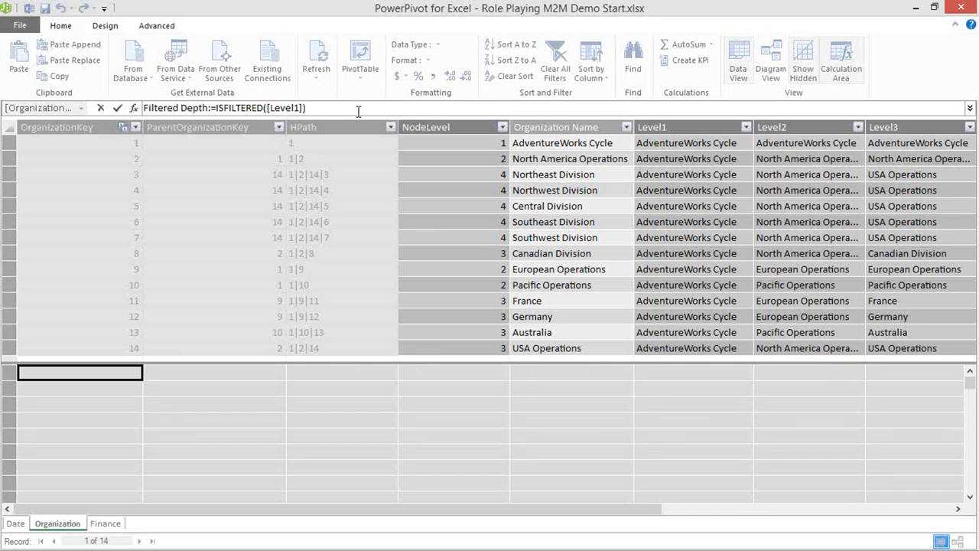
Step: Extend the Filtered Depth formula with + ISFILTERED([Level2])
type("+ ISF")
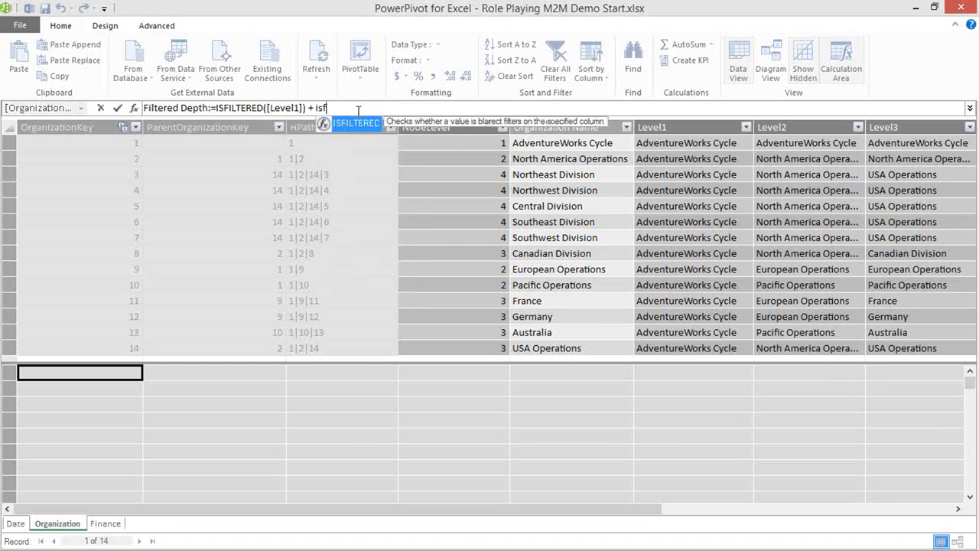
key("Tab")
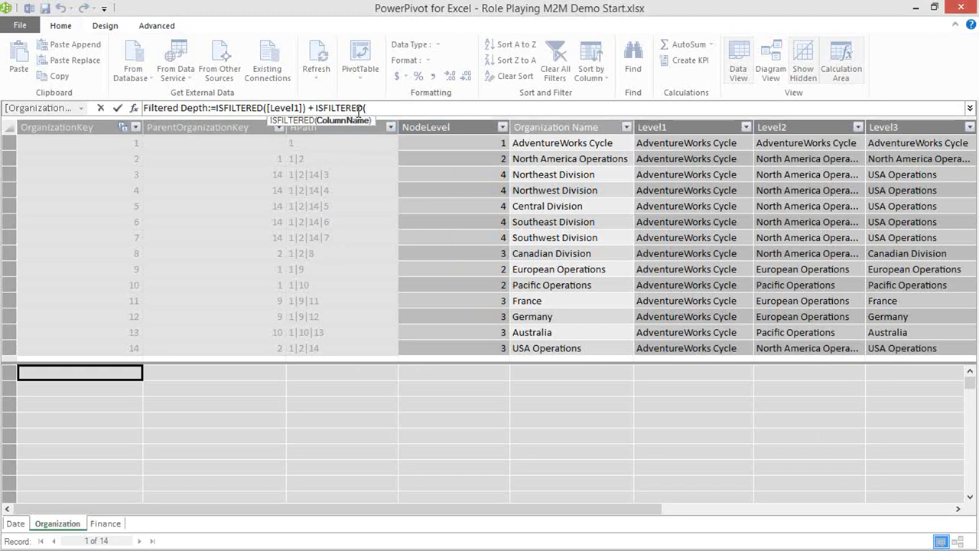
type("[le2")
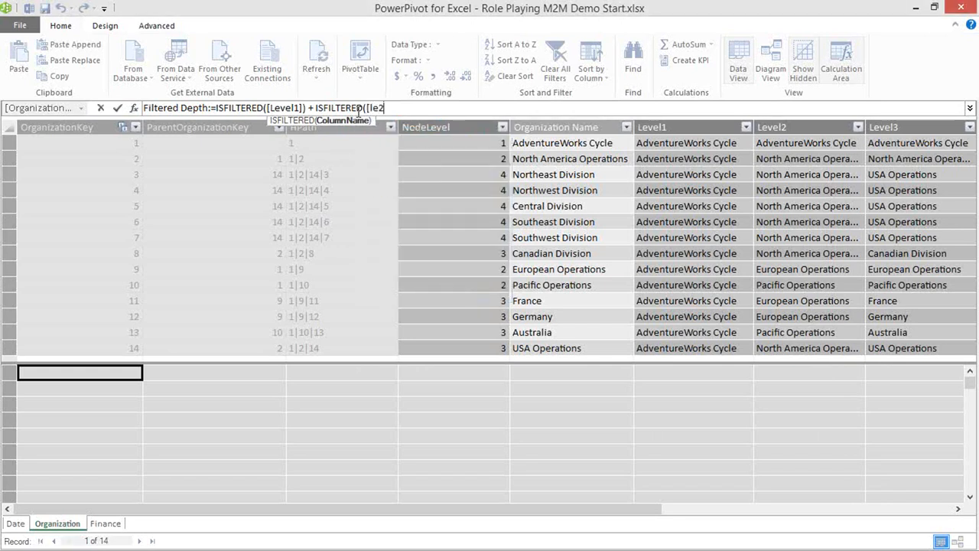
key("BackSpace")
key("Down")
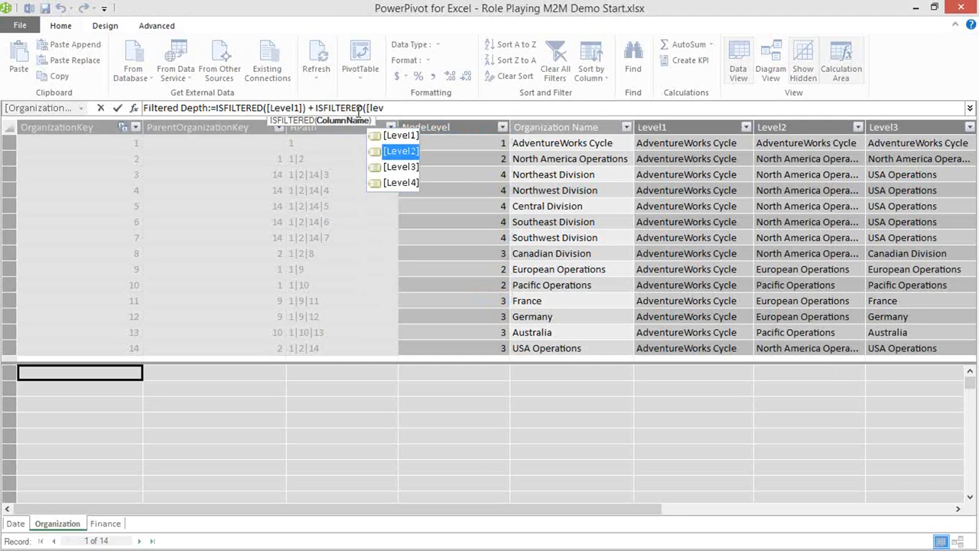
key("Tab")
type(")")
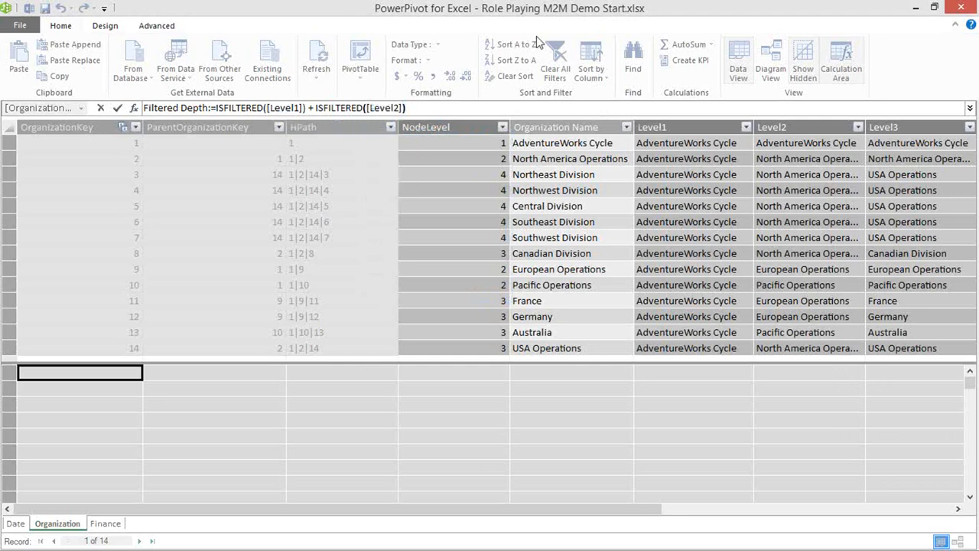
Step: Extend the Filtered Depth formula with + ISFILTERED([Level3]), followed by another plus sign for the next term
type(" + isf")
key("Tab")
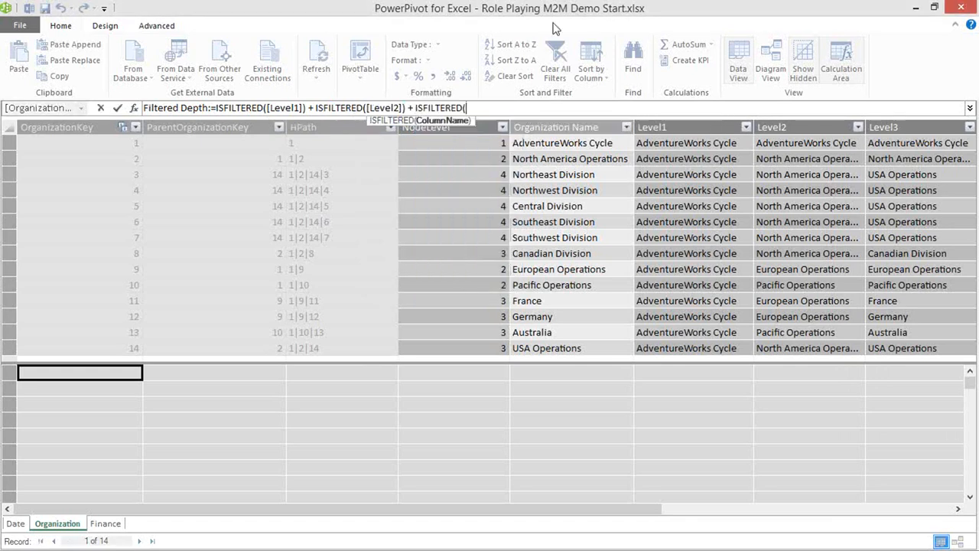
type("[lev3")
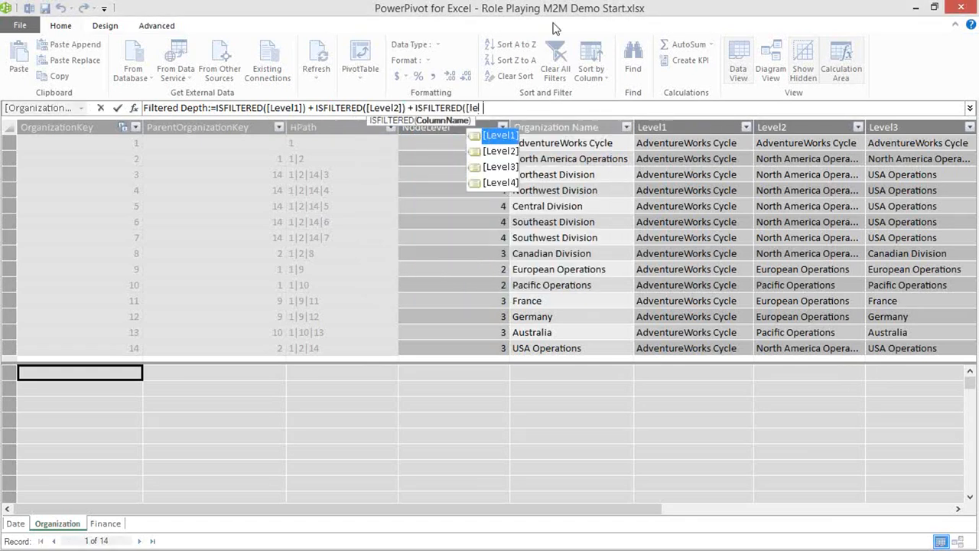
key("BackSpace")
type("e")
key("Down")
key("Down")
key("Tab")
type("), +")
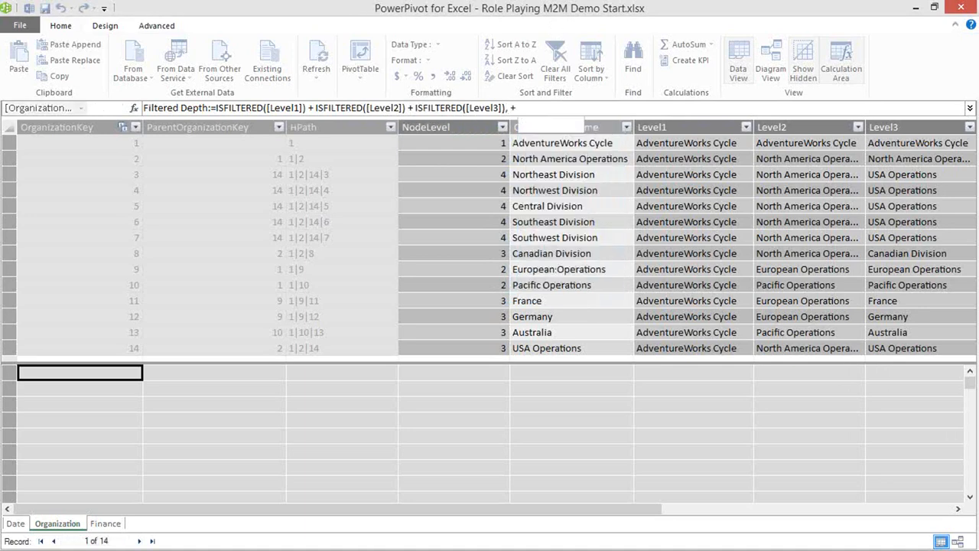
Step: Add ISFILTERED([Level4]) as the last term of the Filtered Depth formula and try to commit it
type(" ISFILTERED(")
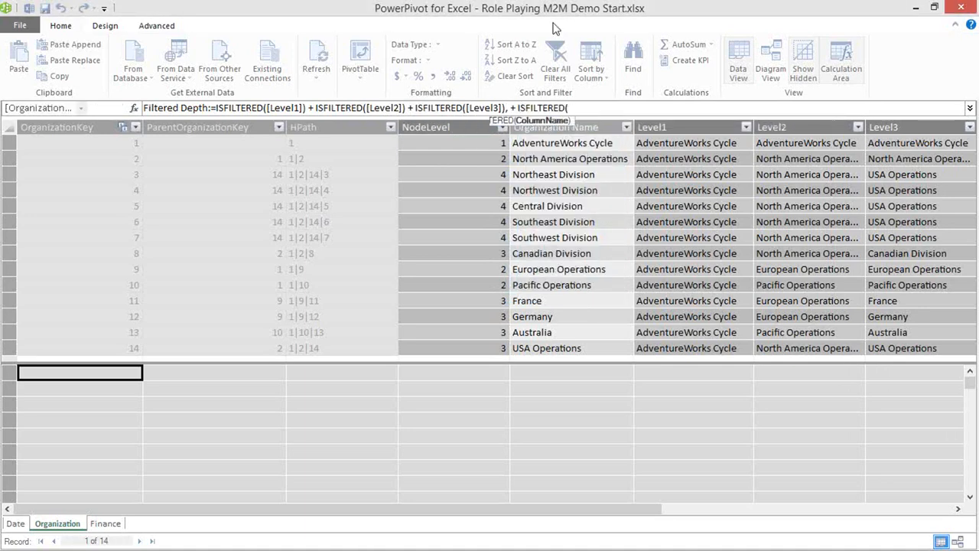
type("[lev")
key("Down")
key("Down")
key("Down")
key("Tab")
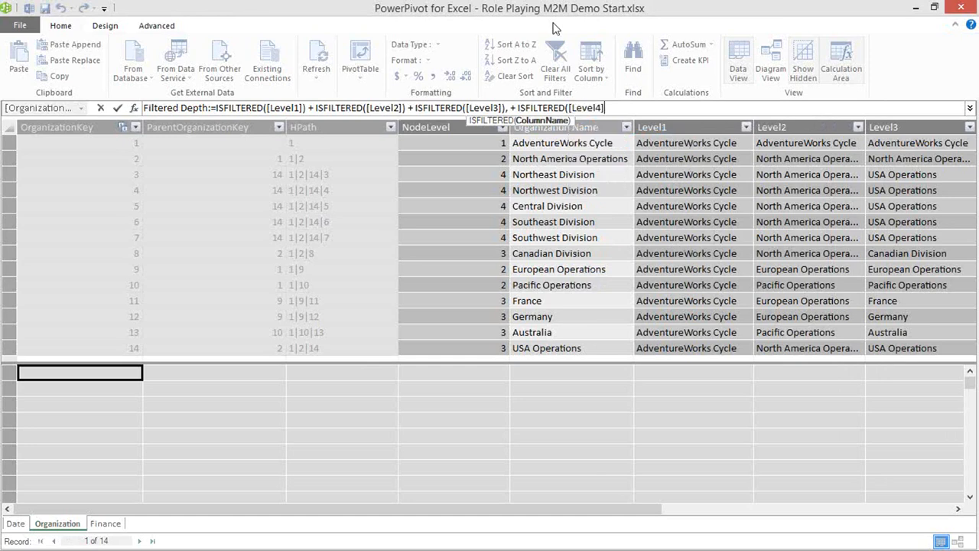
type(")")
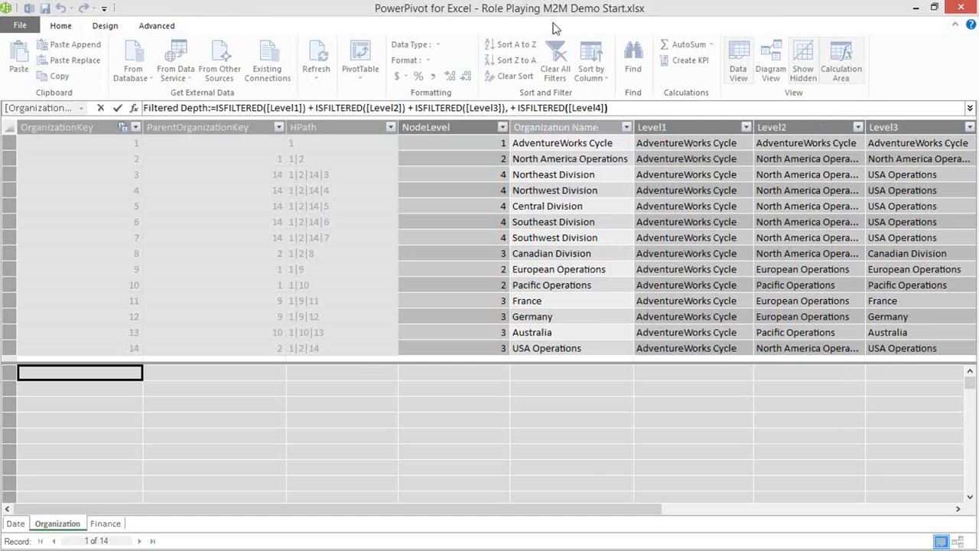
key("Return")
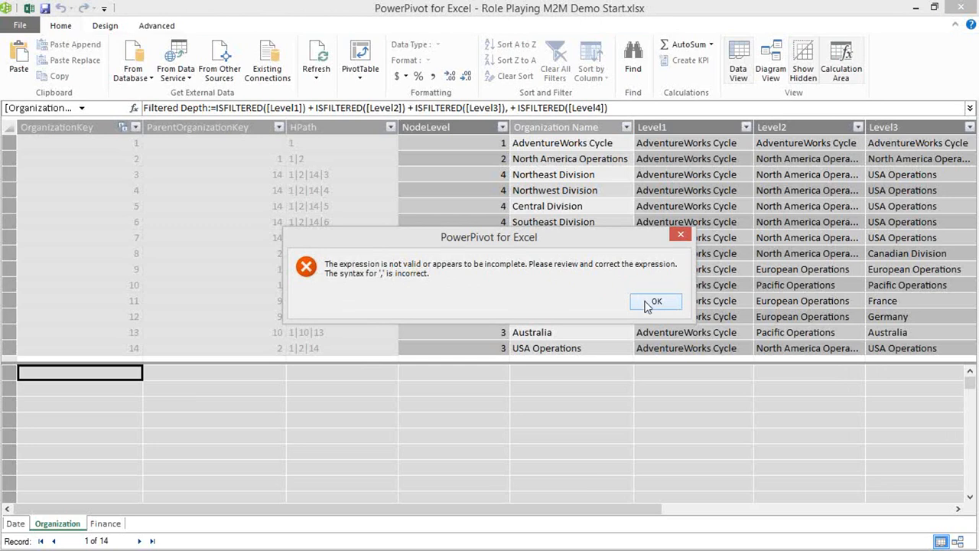
Step: Remove the stray comma after ISFILTERED([Level3]) and commit the Filtered Depth measure
left_click(646, 304)
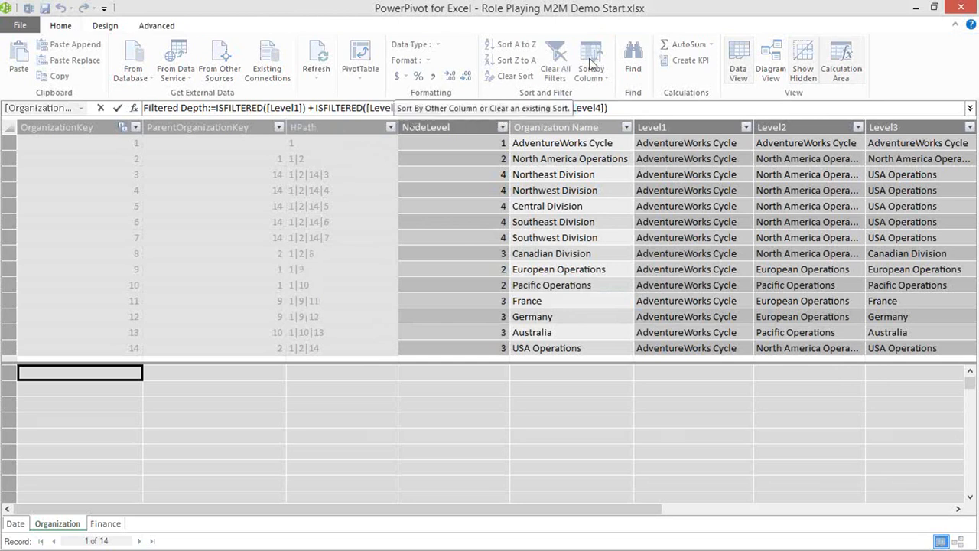
key("Return")
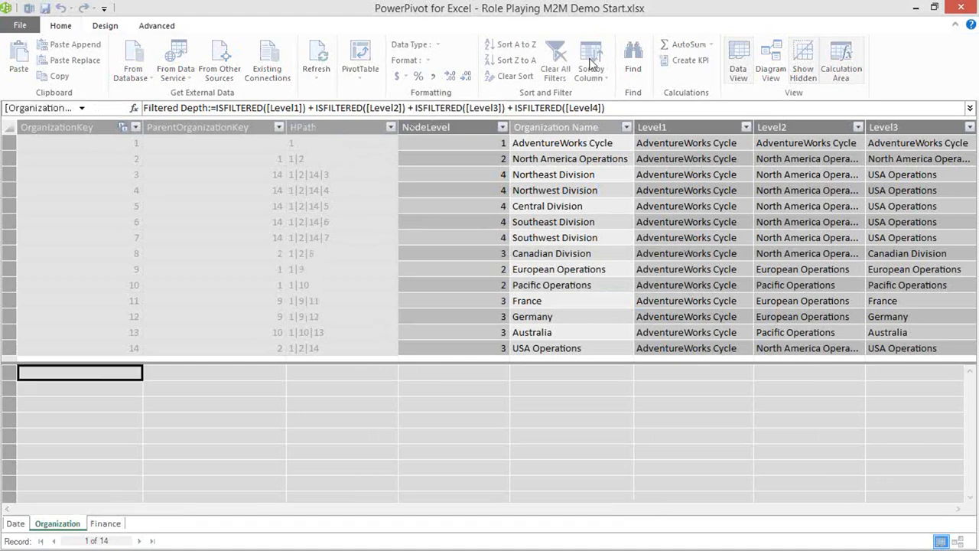
left_click(84, 393)
left_click(80, 376)
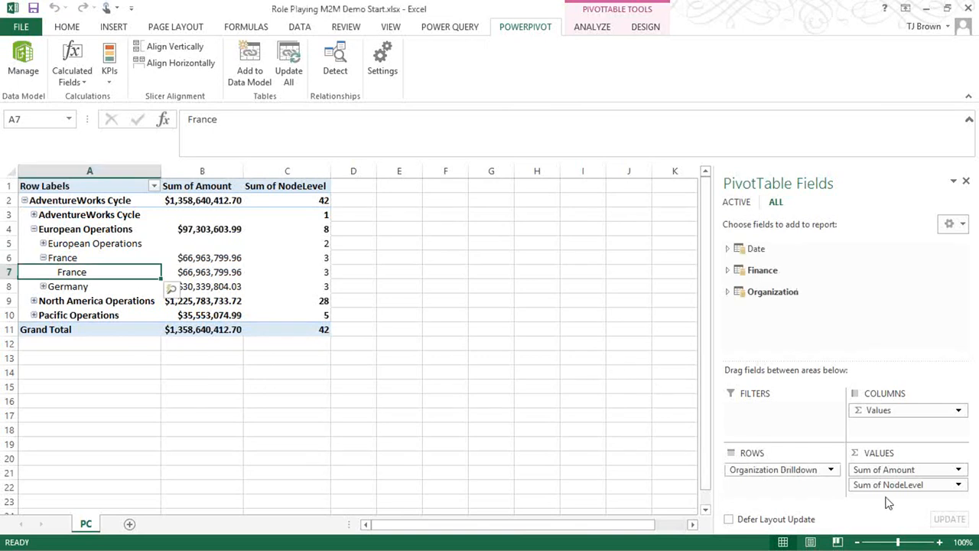
Step: In the Excel workbook's PivotTable, replace Sum of NodeLevel in the values with the Organization table's Filtered Depth measure
left_click_drag(885, 493, 617, 433)
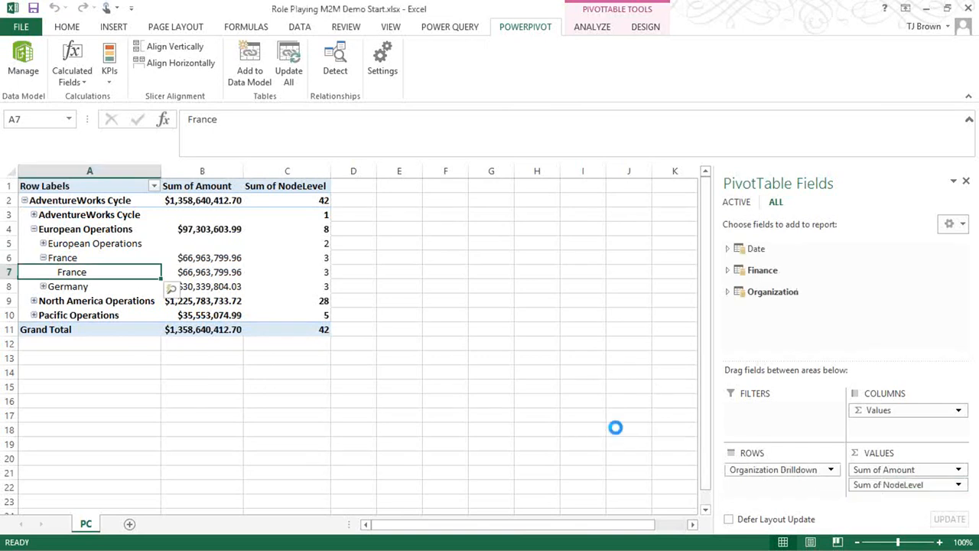
left_click(727, 292)
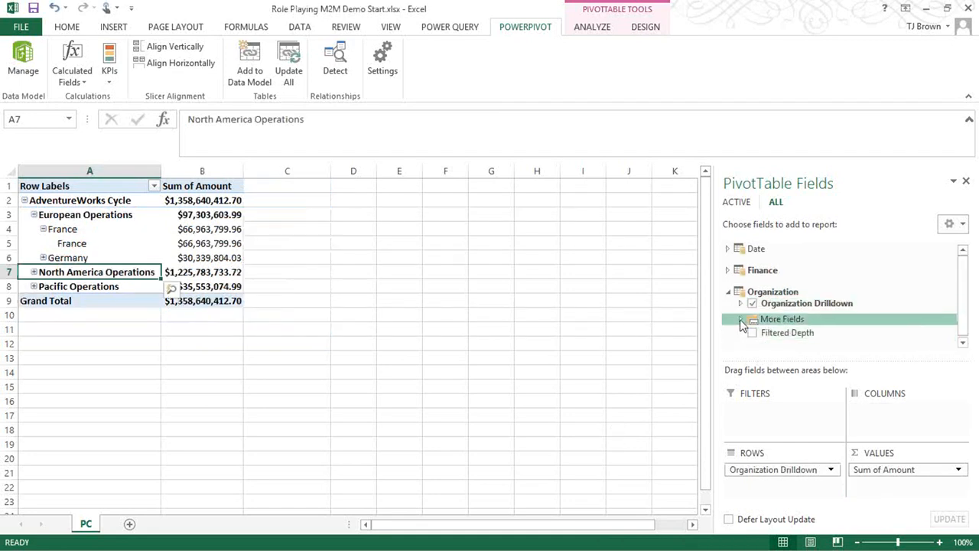
left_click(752, 332)
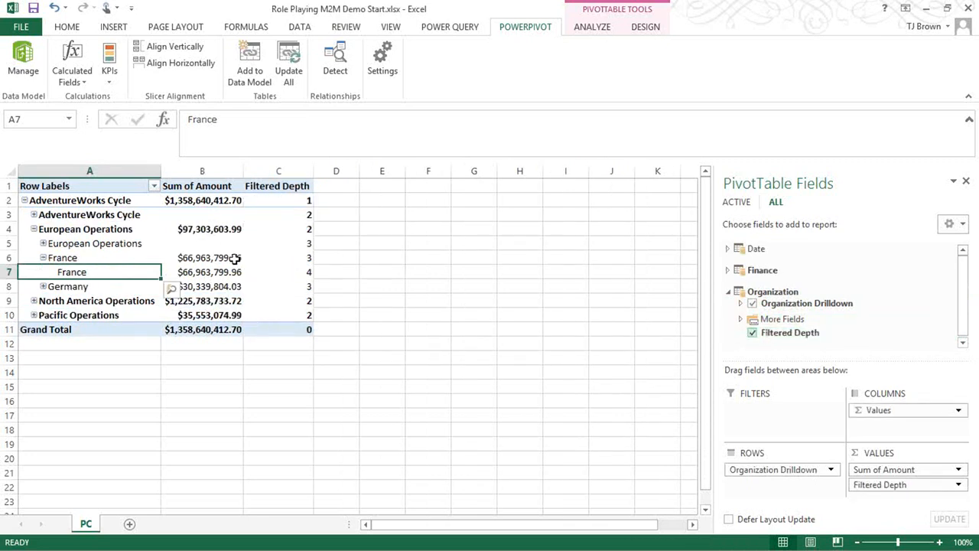
Step: Examine the Filtered Depth values of the European Operations rows and of the parent and nested France rows
mouse_move(235, 260)
mouse_move(128, 233)
mouse_move(311, 274)
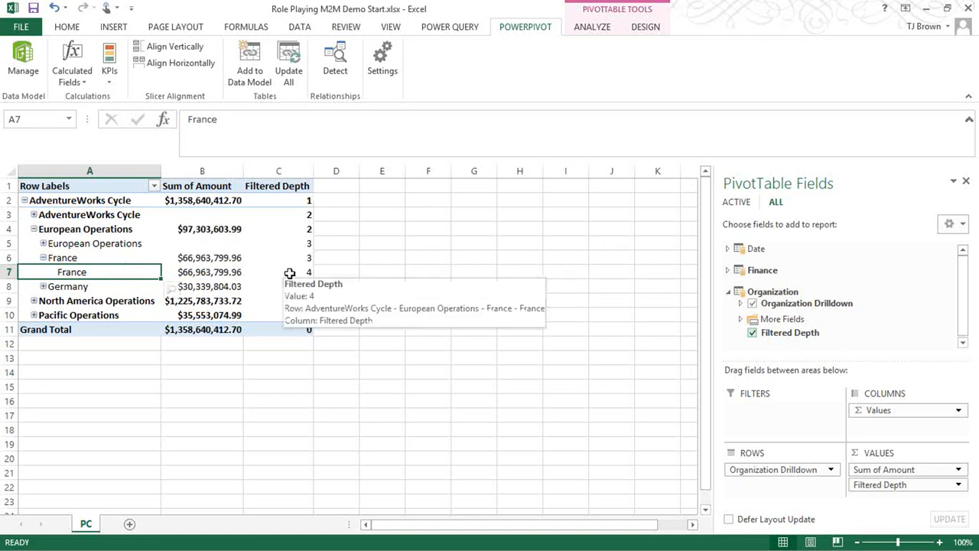
mouse_move(292, 258)
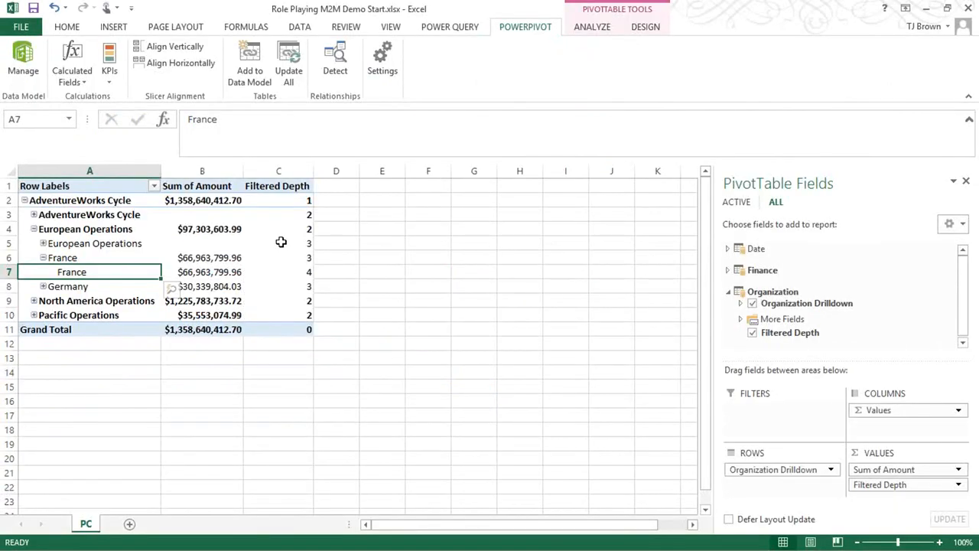
mouse_move(281, 242)
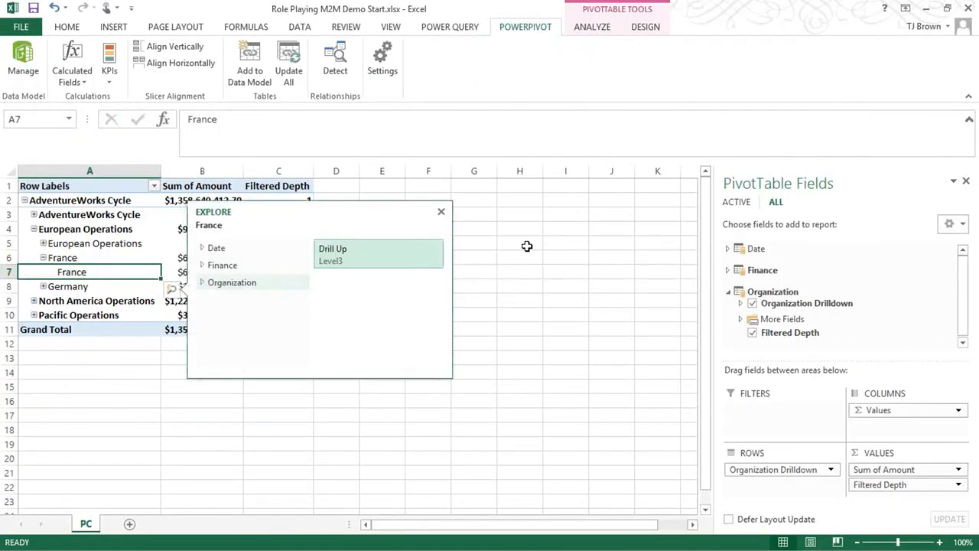
left_click(531, 255)
left_click(532, 254)
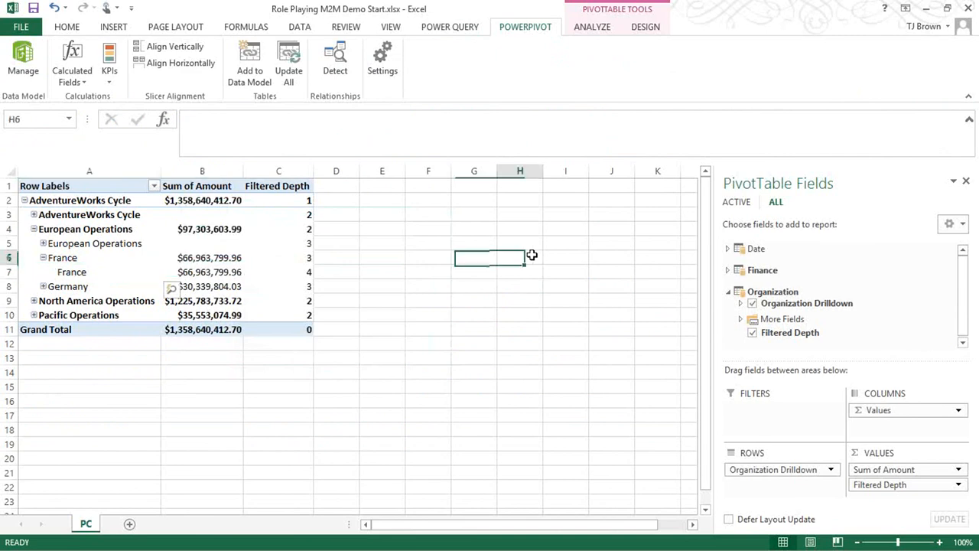
left_click(346, 246)
left_click(305, 245)
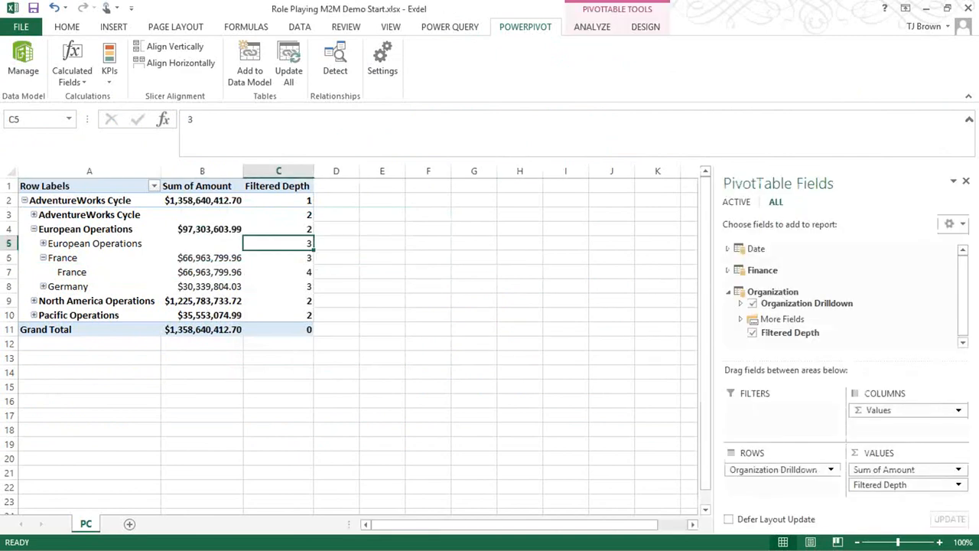
Step: In the PowerPivot window, start a measure named Organization Amount in the cell below Filtered Depth on the Organization table
left_click(457, 549)
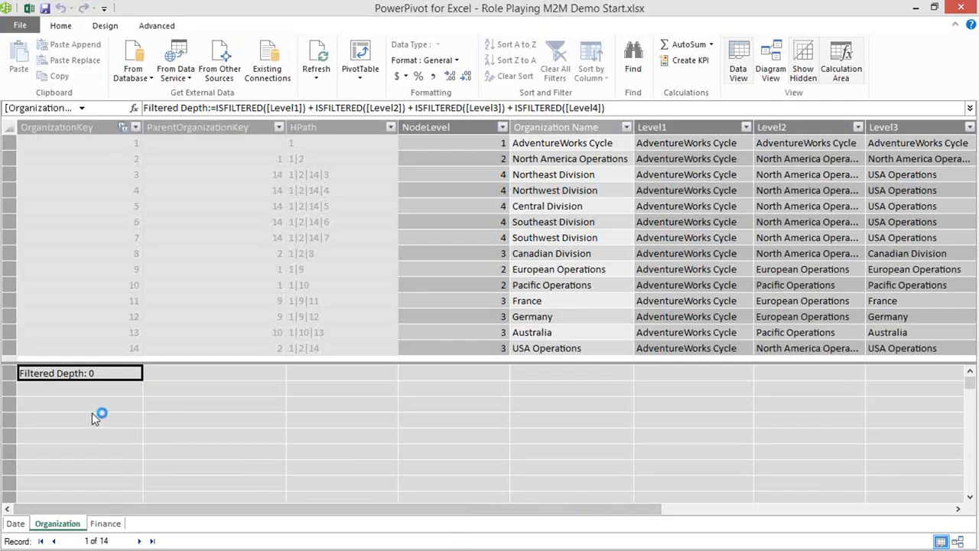
left_click(85, 393)
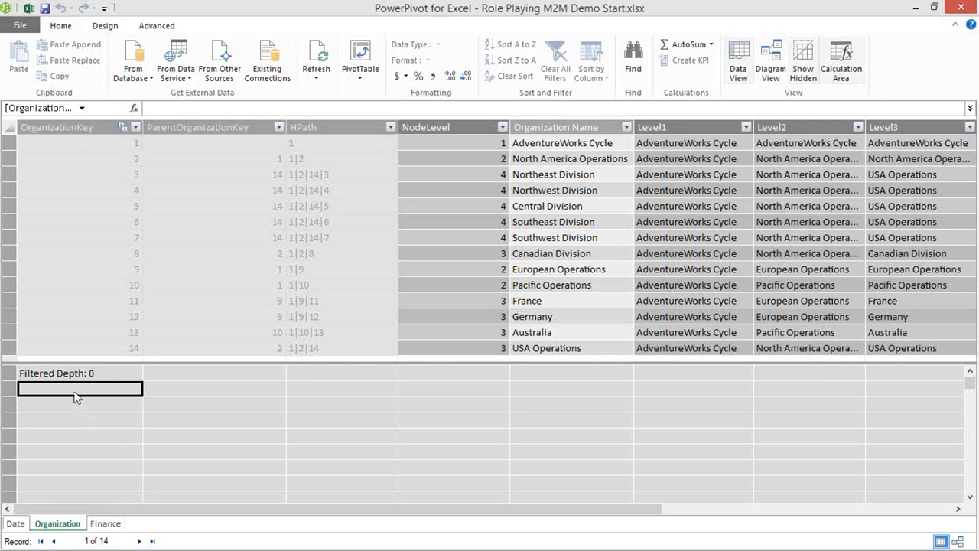
left_click(165, 111)
type("Or")
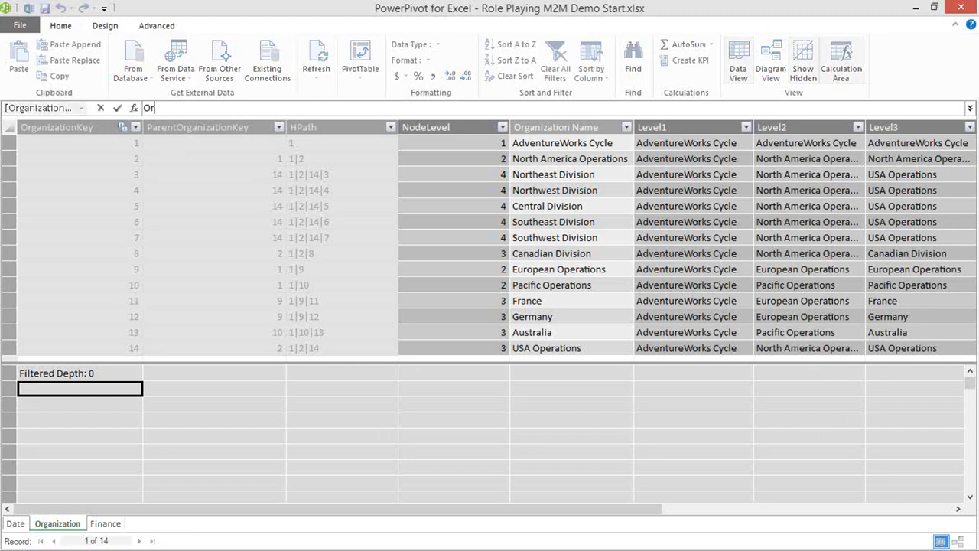
type("ganization Amount:=")
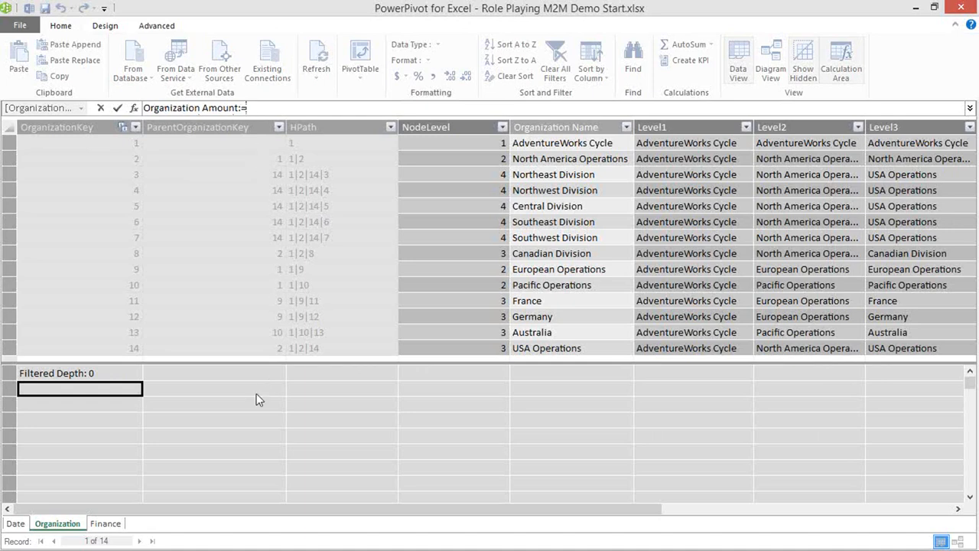
Step: Begin the Organization Amount formula with an IF whose condition is MAX([NodeLevel]) < [Filtered Depth]
type("if")
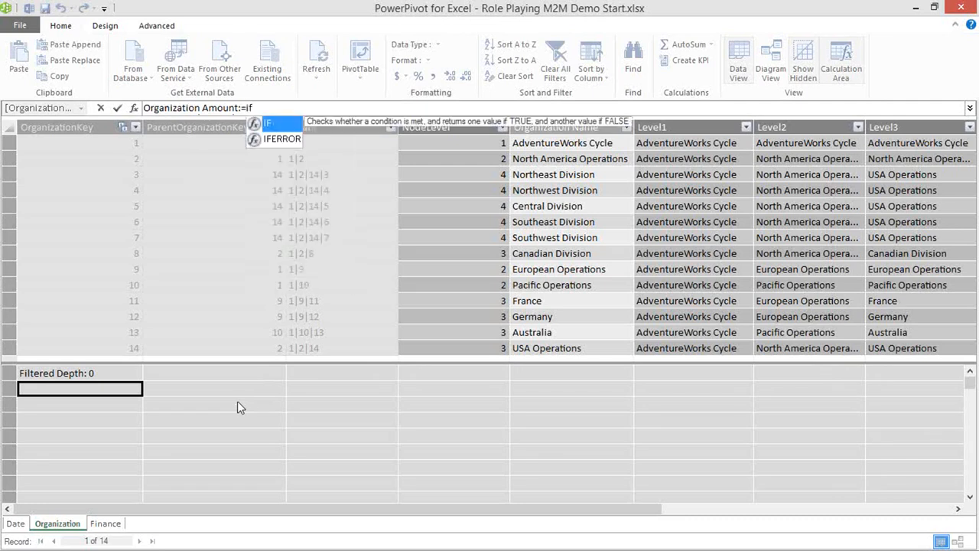
key("Tab")
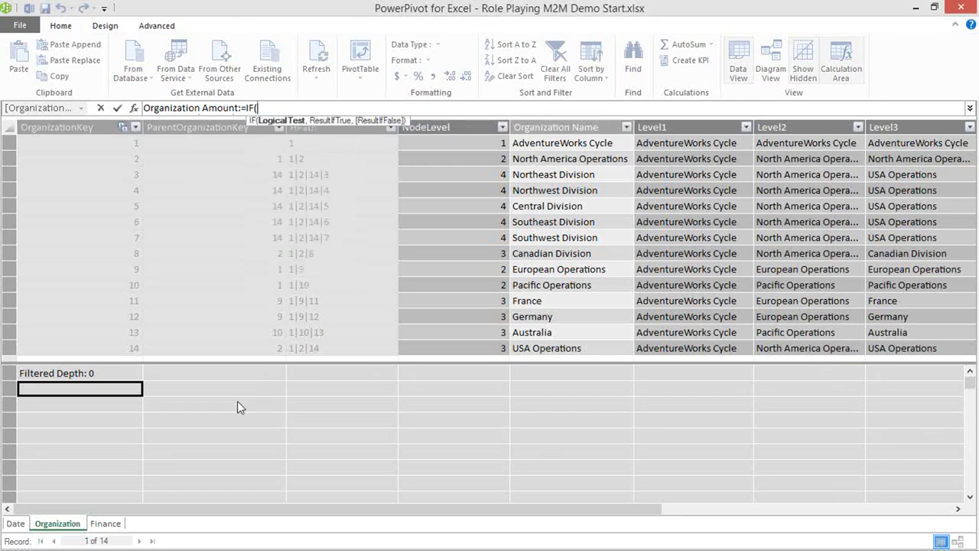
type("MAX")
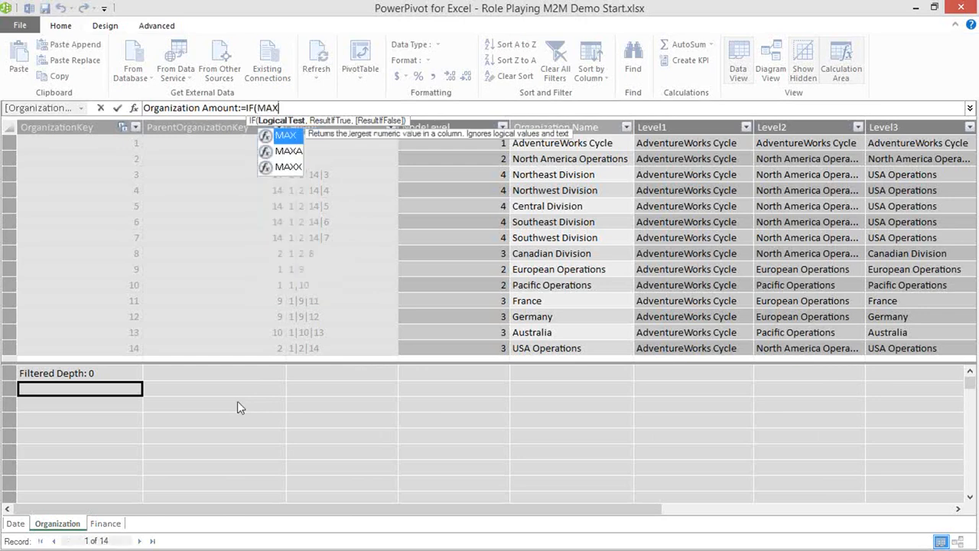
key("Tab")
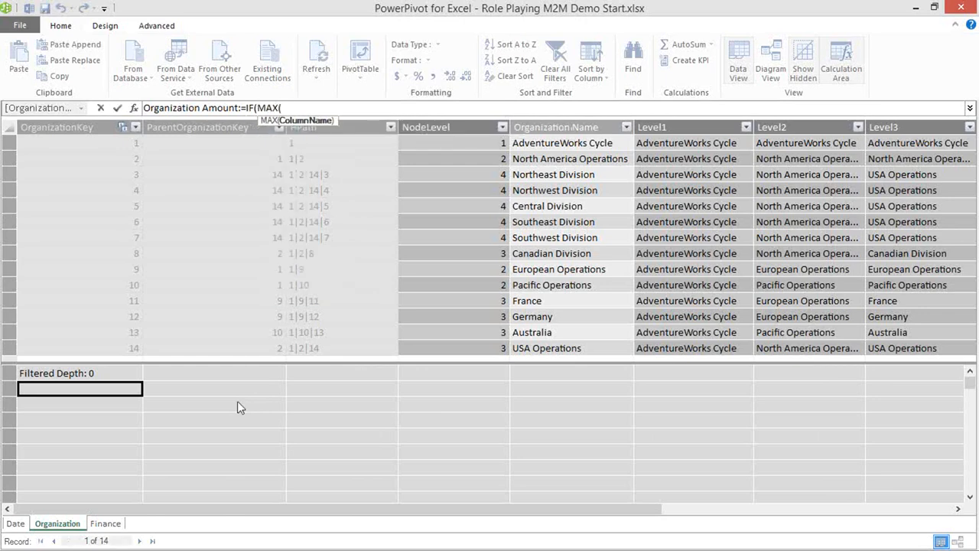
left_click(440, 143)
type(")")
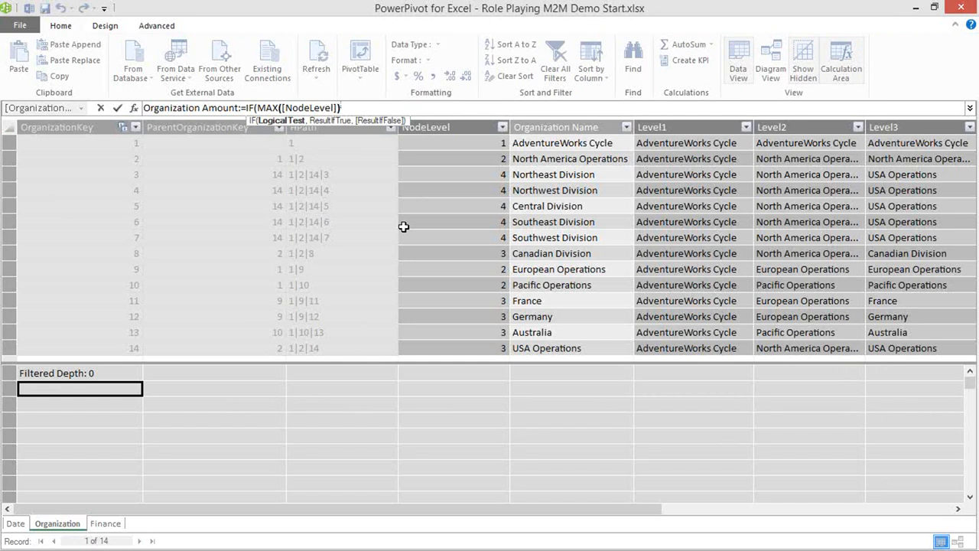
type("<")
left_click(106, 374)
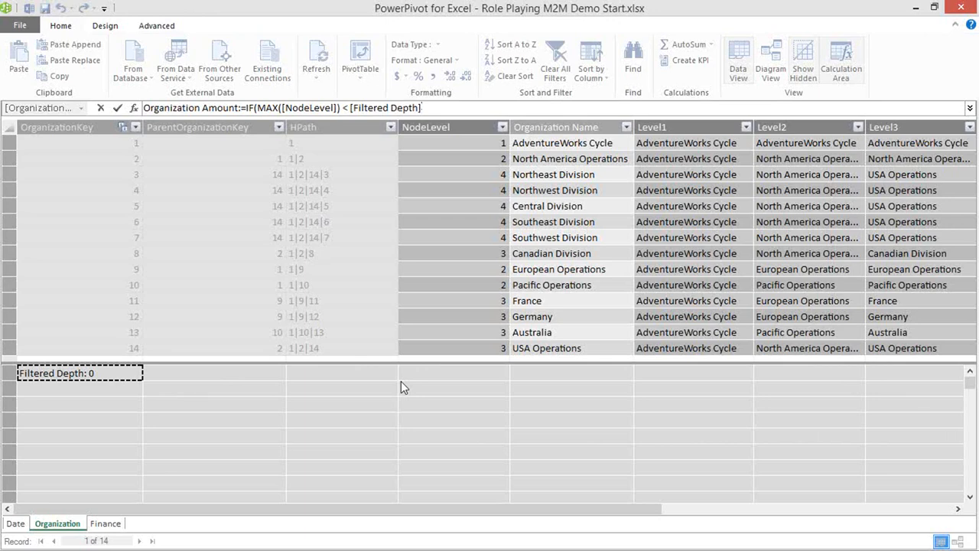
Step: Set BLANK() as the IF function's result when the condition is true
type(",")
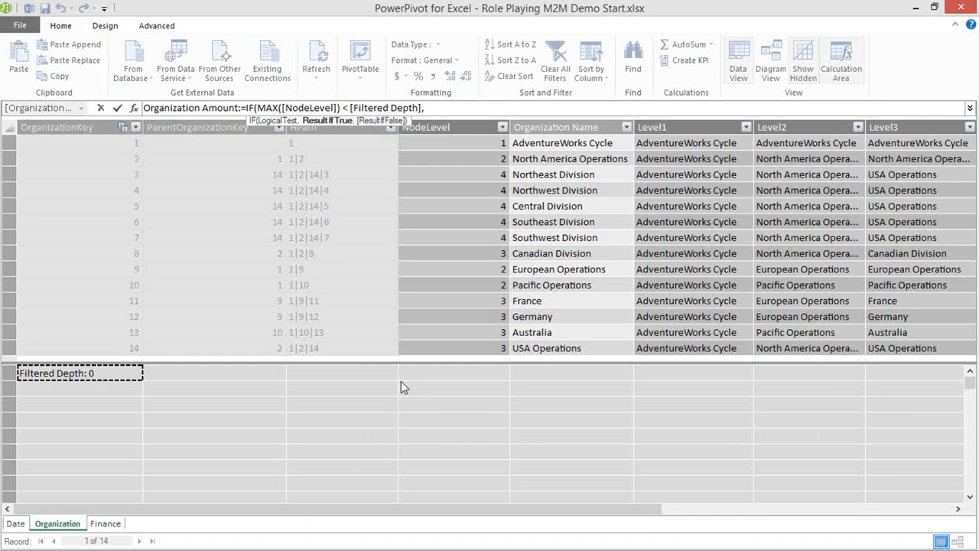
type("b")
type("BLANK()")
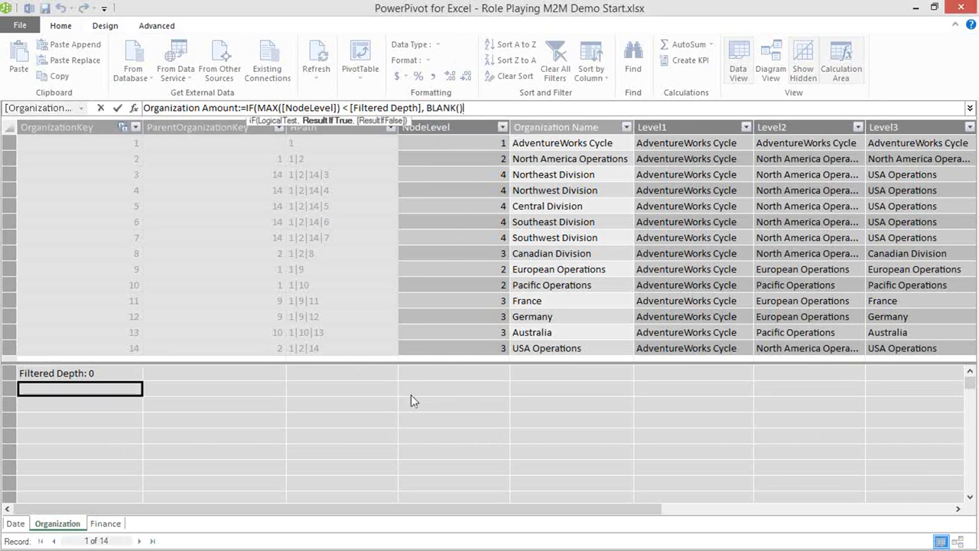
type(",")
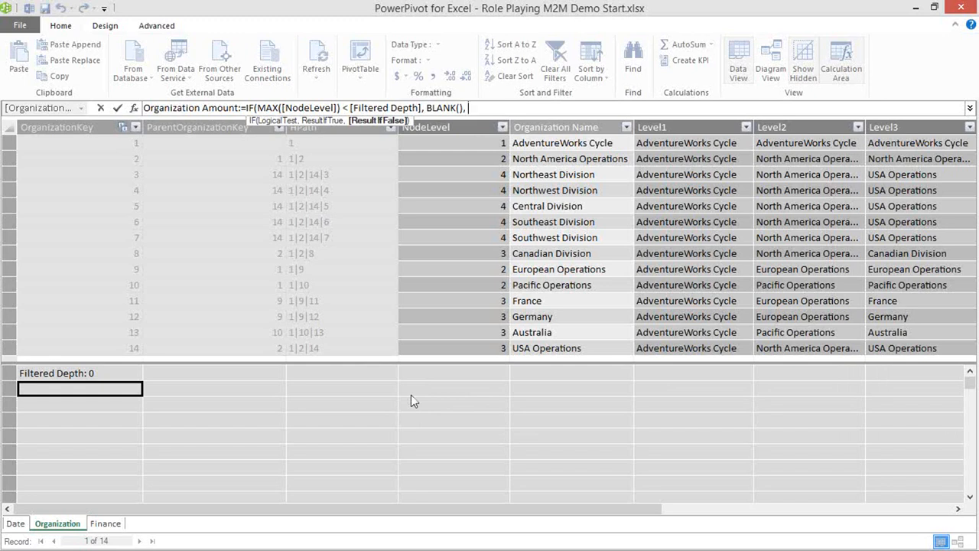
Step: Set SUM(Finance[Amount]) as the IF function's result when the condition is false, close the formula and commit the measure
type("SUM(")
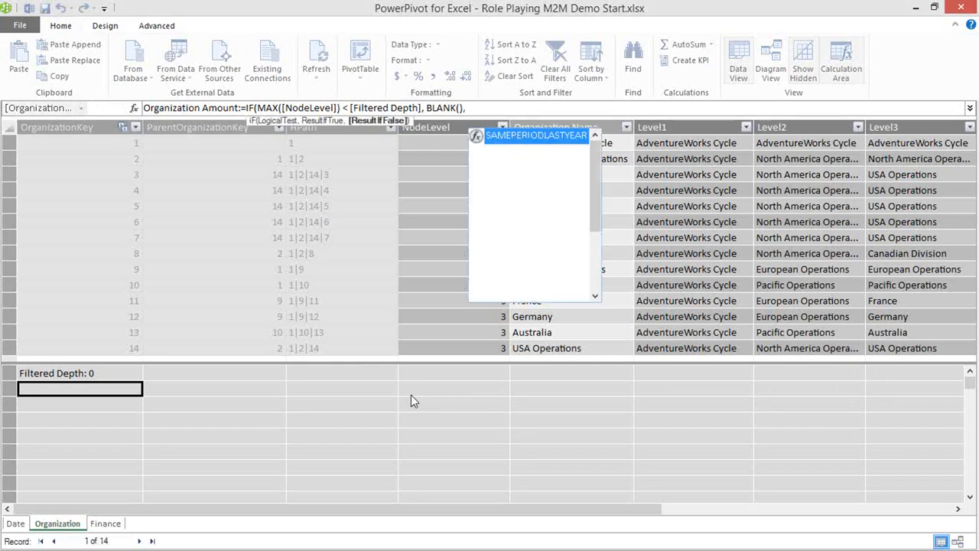
type("'f")
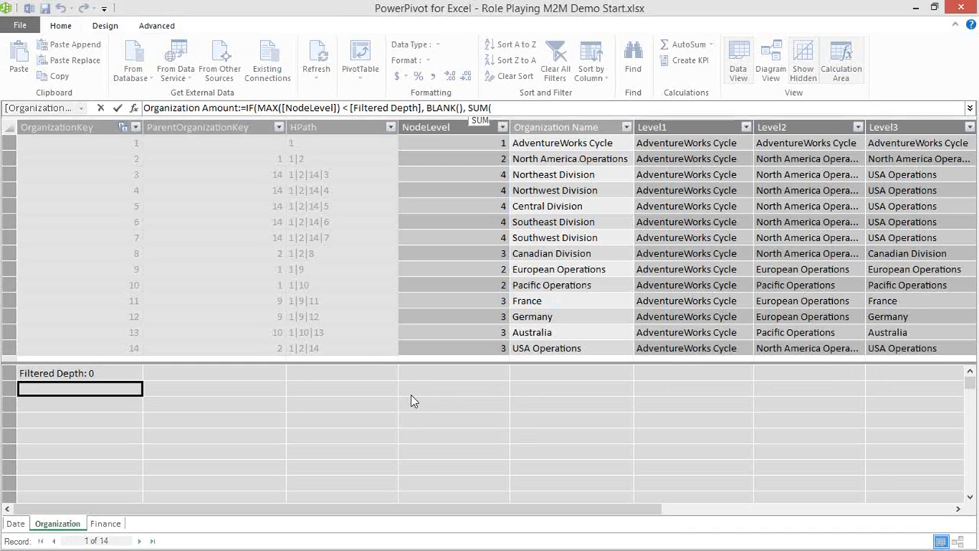
key("Tab")
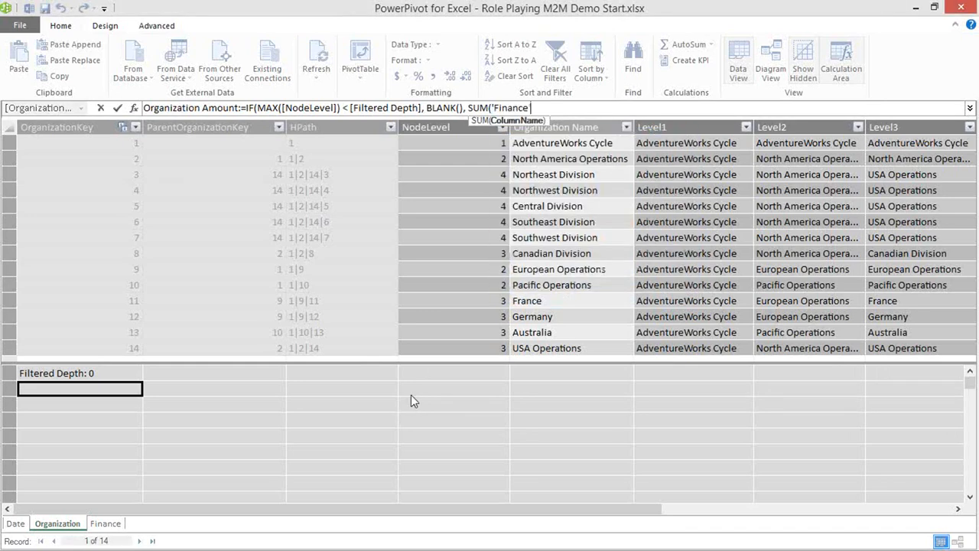
type("[a")
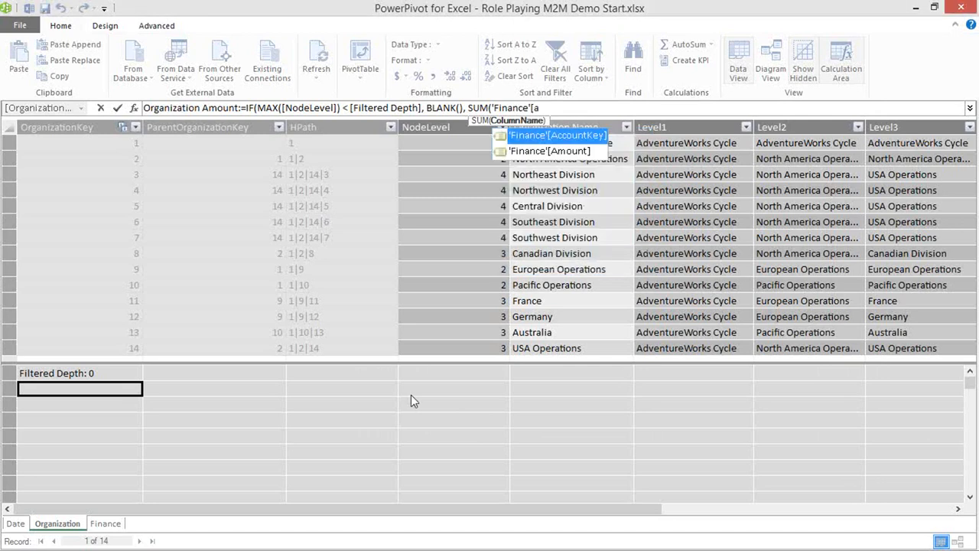
key("Down")
key("Tab")
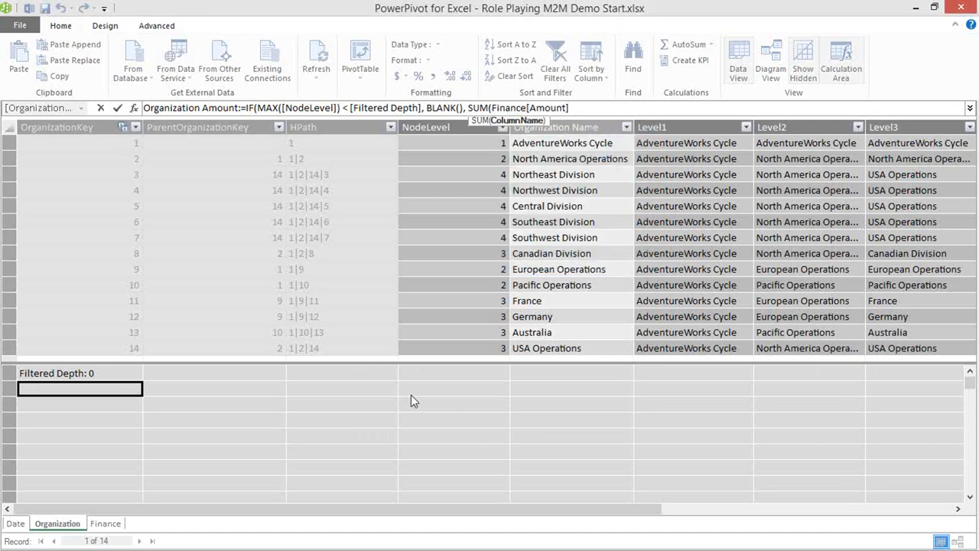
type("))")
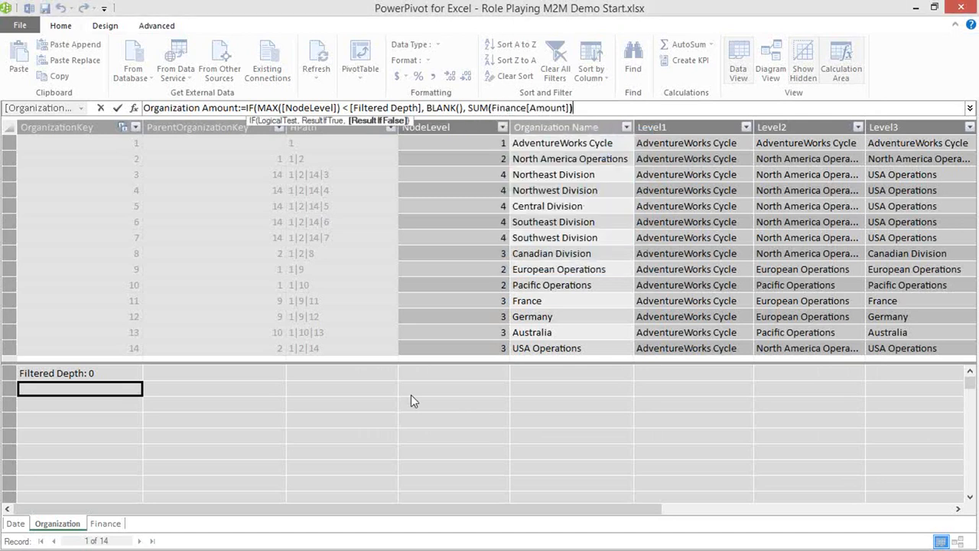
type(")")
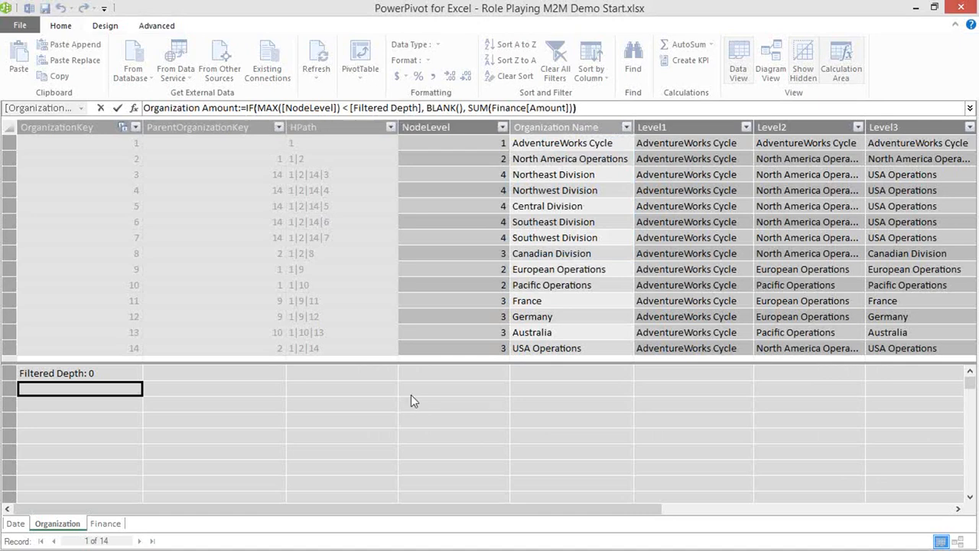
key("Return")
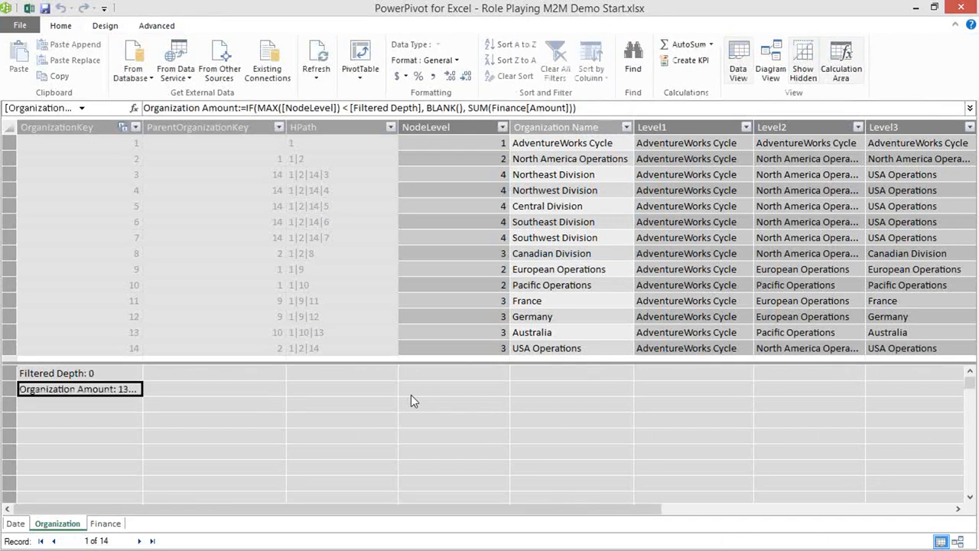
Step: Widen the OrganizationKey column and format the Organization Amount measure as Currency
left_click_drag(142, 134, 225, 139)
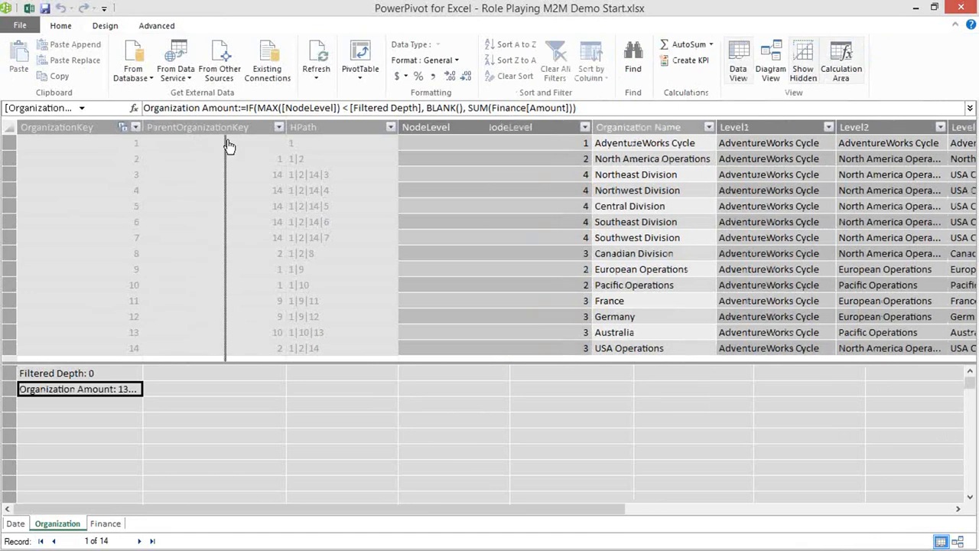
left_click(443, 63)
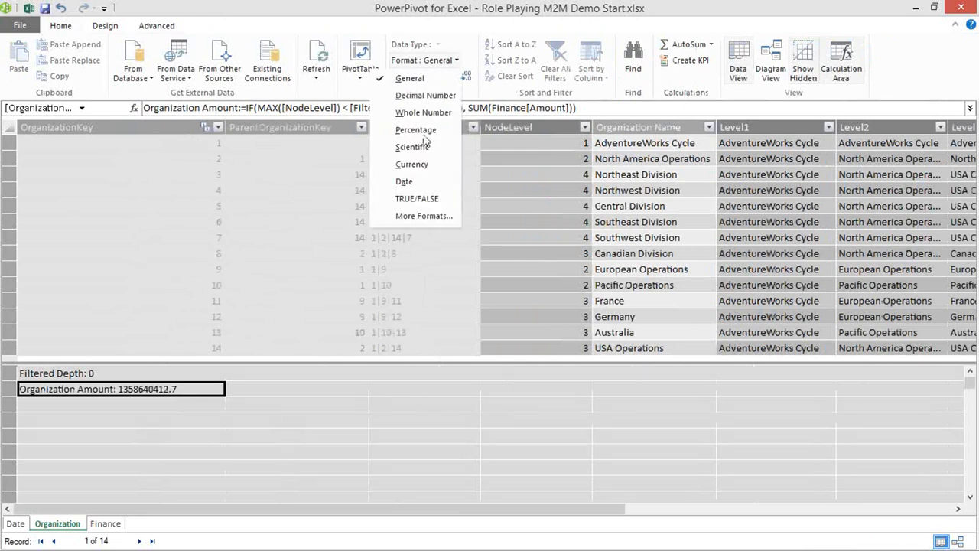
left_click(411, 164)
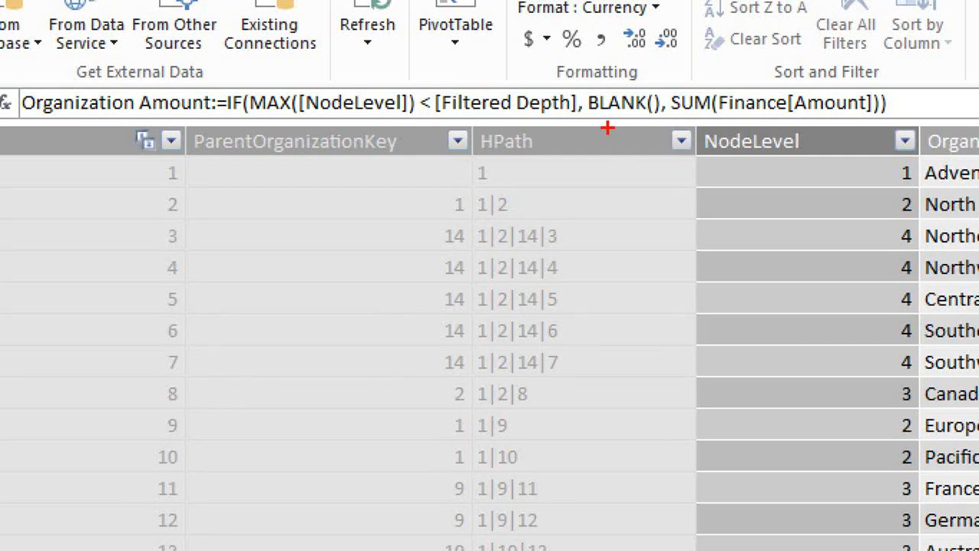
left_click_drag(691, 121, 889, 117)
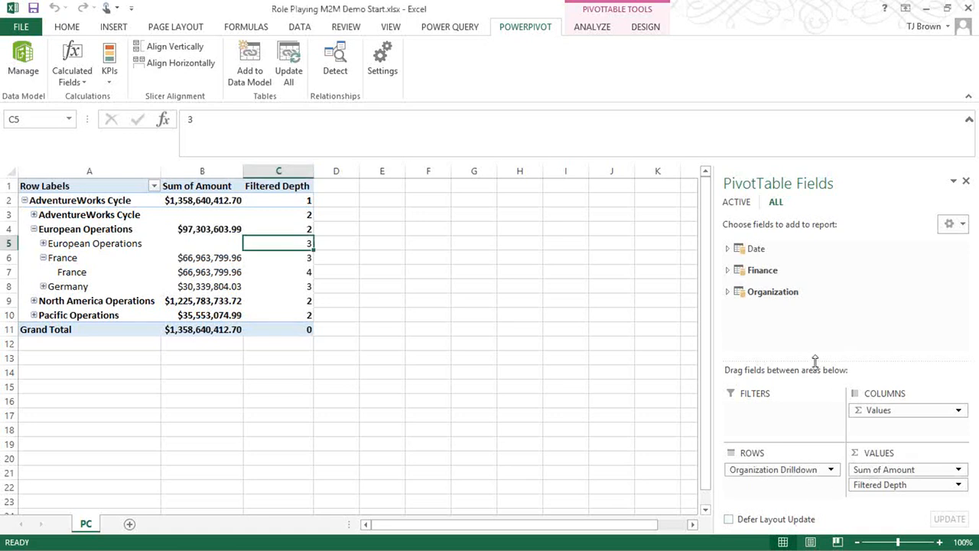
Step: In the Excel workbook's PivotTable, add the Organization table's Organization Amount measure to the values
left_click(730, 270)
left_click(730, 271)
left_click(727, 290)
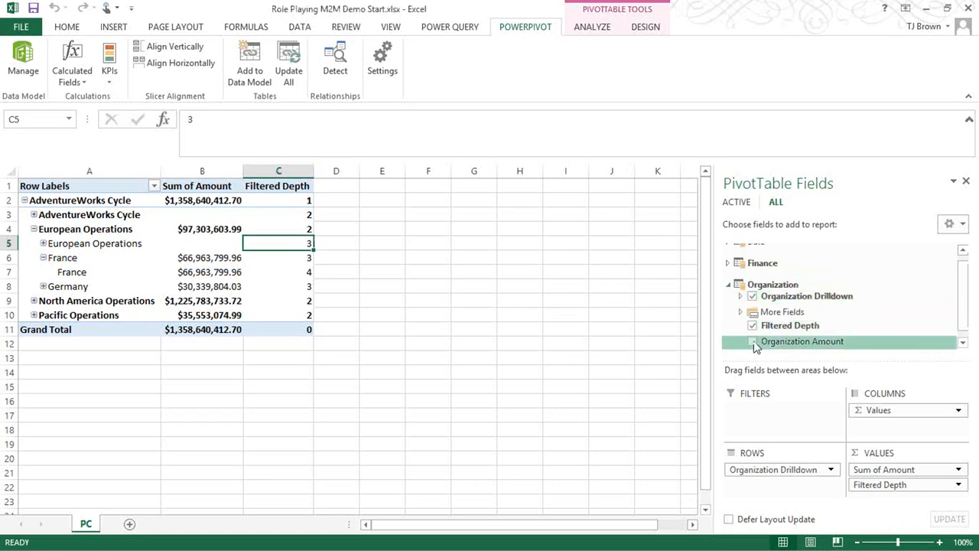
left_click(754, 342)
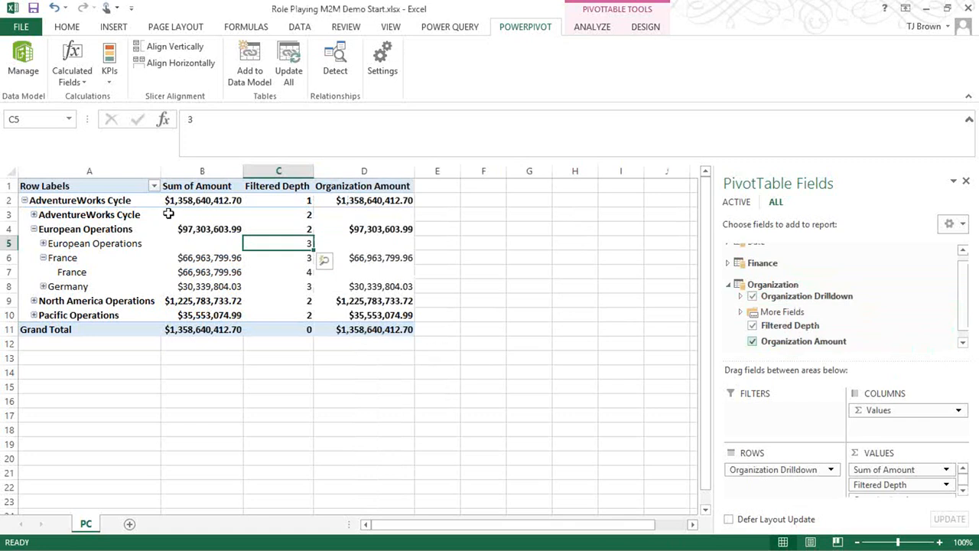
Step: Compare Sum of Amount with Organization Amount in the nested France row
left_click(230, 272)
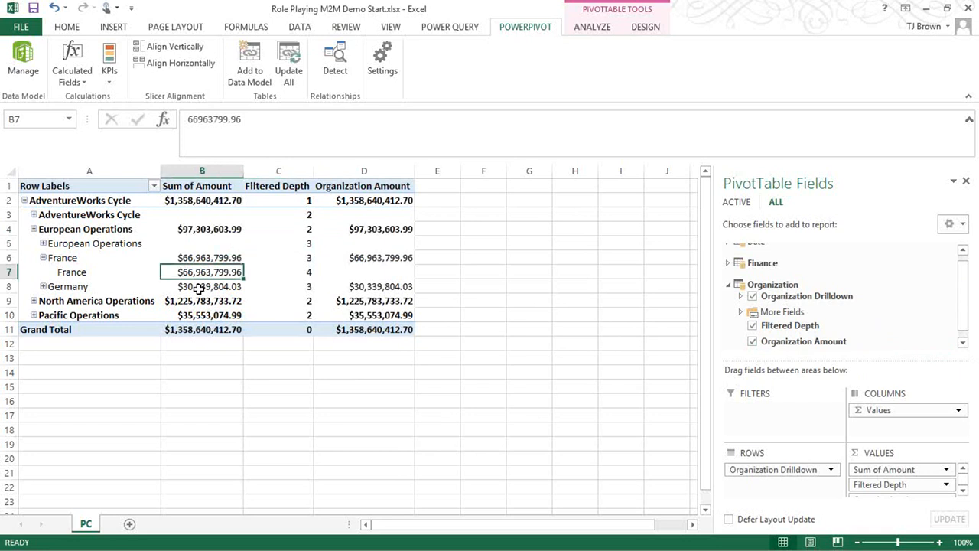
key("ctrl+1")
left_click_drag(274, 283, 294, 273)
left_click_drag(624, 269, 585, 282)
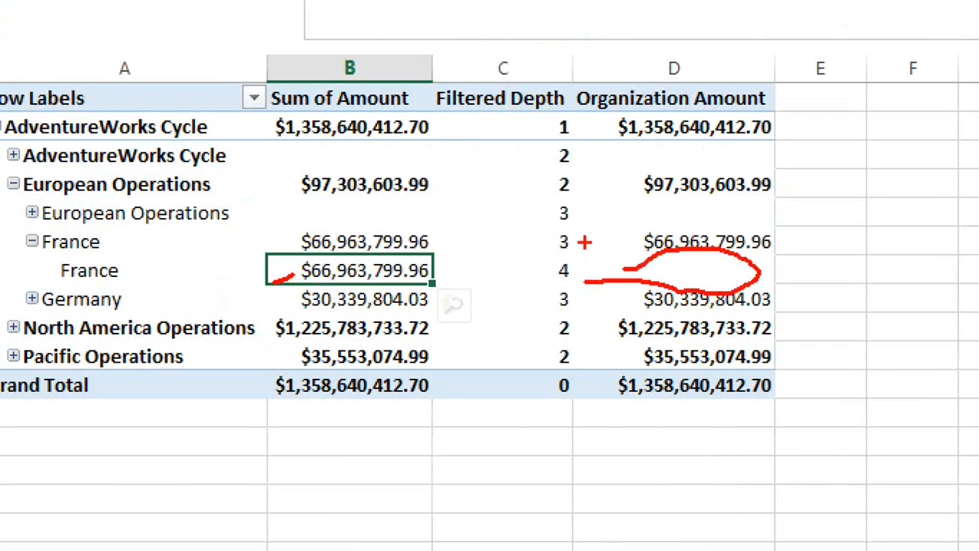
key("Escape")
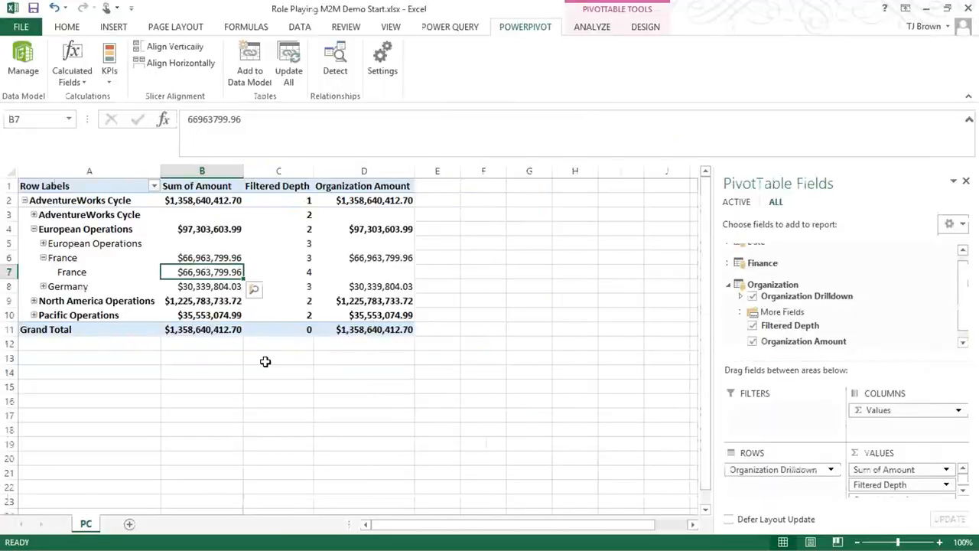
Step: Remove Sum of Amount and Filtered Depth from the PivotTable values and try to expand Germany
left_click_drag(878, 471, 622, 389)
left_click(43, 242)
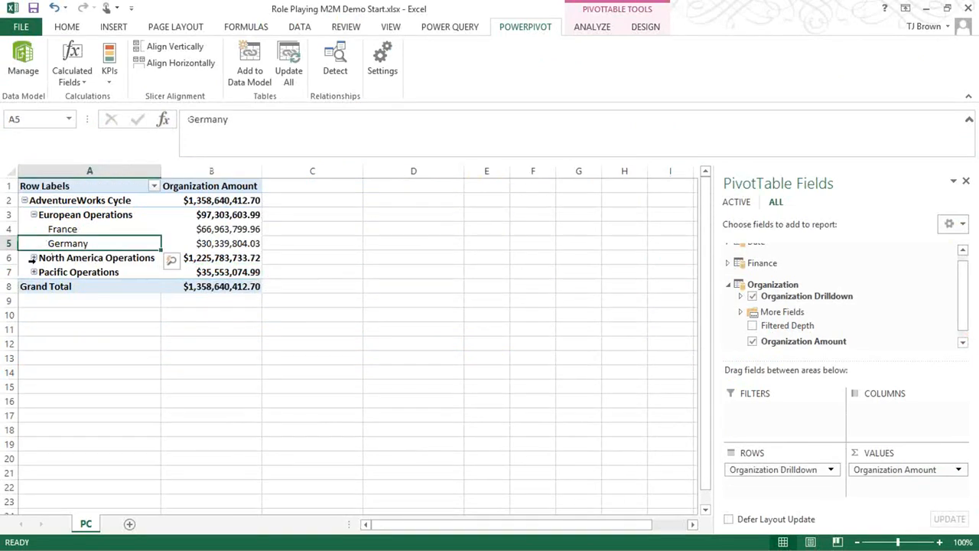
Step: Expand North America Operations, USA Operations and Pacific Operations, and try to expand Canadian Division, Northeast Division and Australia
left_click(34, 257)
left_click(40, 272)
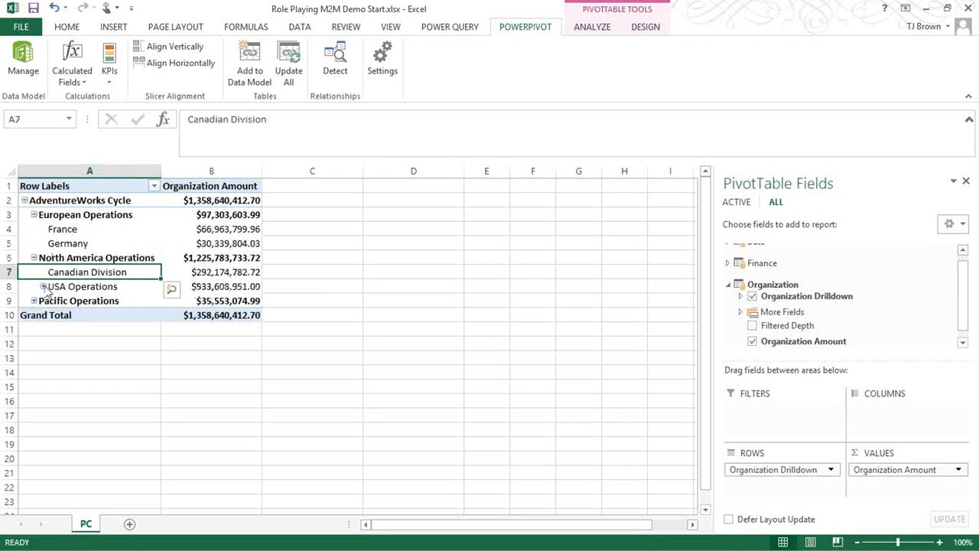
left_click(44, 286)
left_click(53, 315)
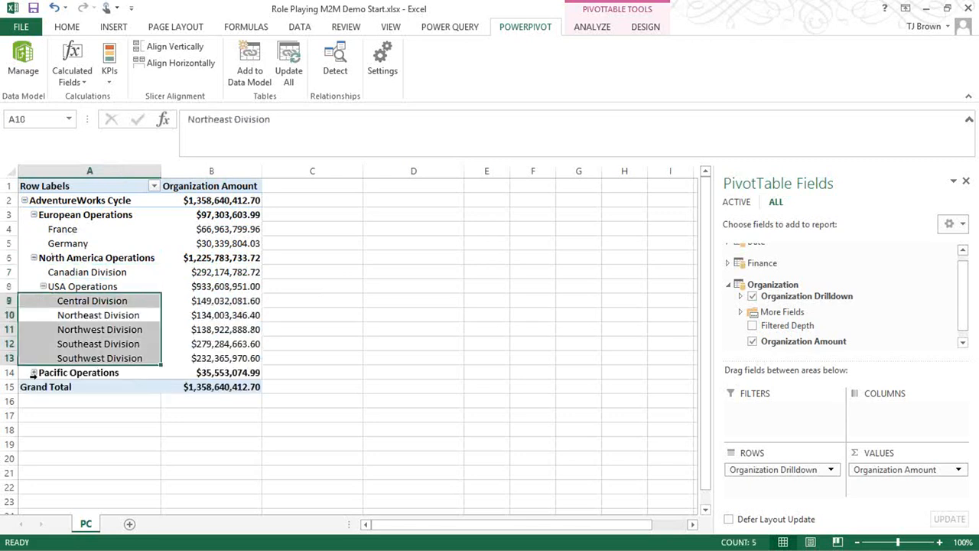
left_click(33, 372)
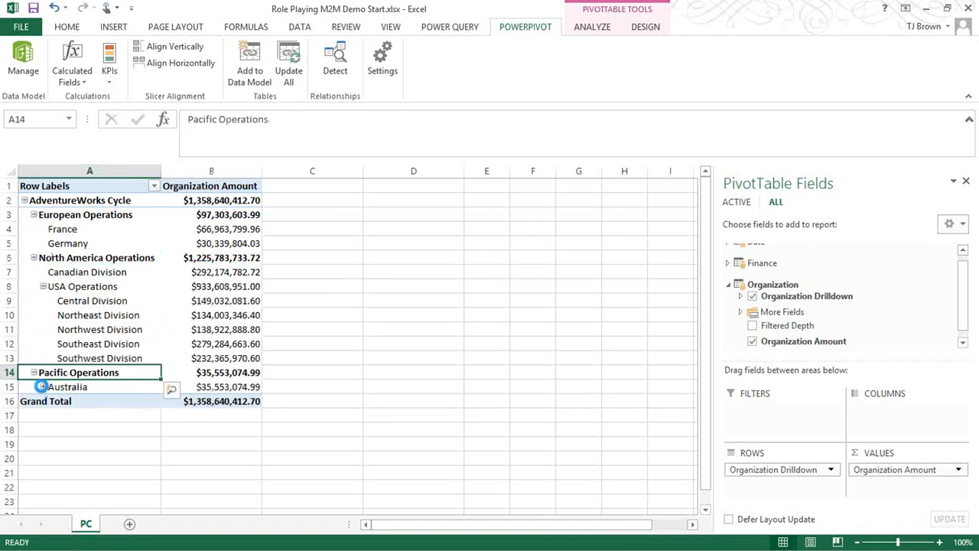
left_click(39, 386)
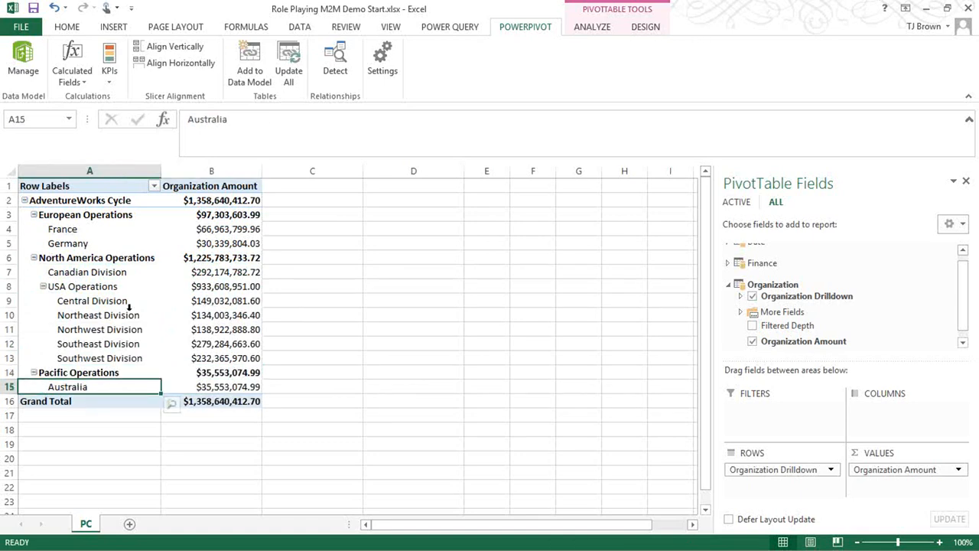
Step: Collapse USA Operations and North America Operations in the PivotTable and select the European Operations row
left_click(47, 286)
left_click(32, 258)
left_click(33, 215)
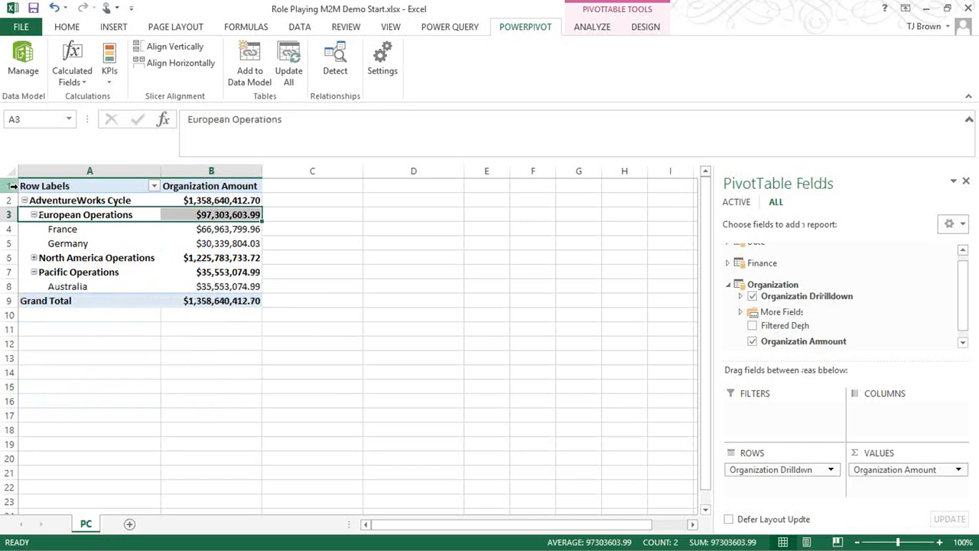
Step: In the Power Pivot window's diagram view, start a SQL Server import from server "." and database AdventureWorksDW2013, choosing from the table list
left_click(13, 59)
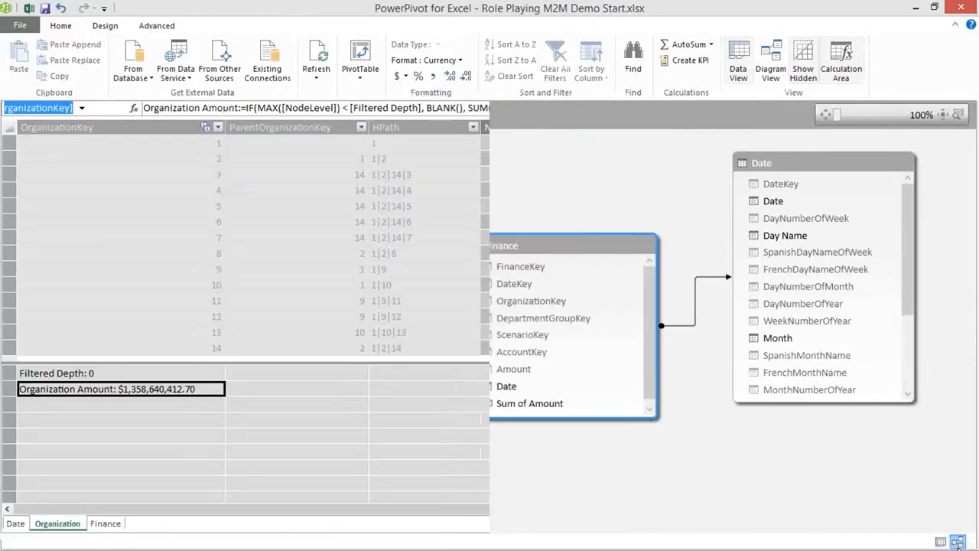
left_click(134, 73)
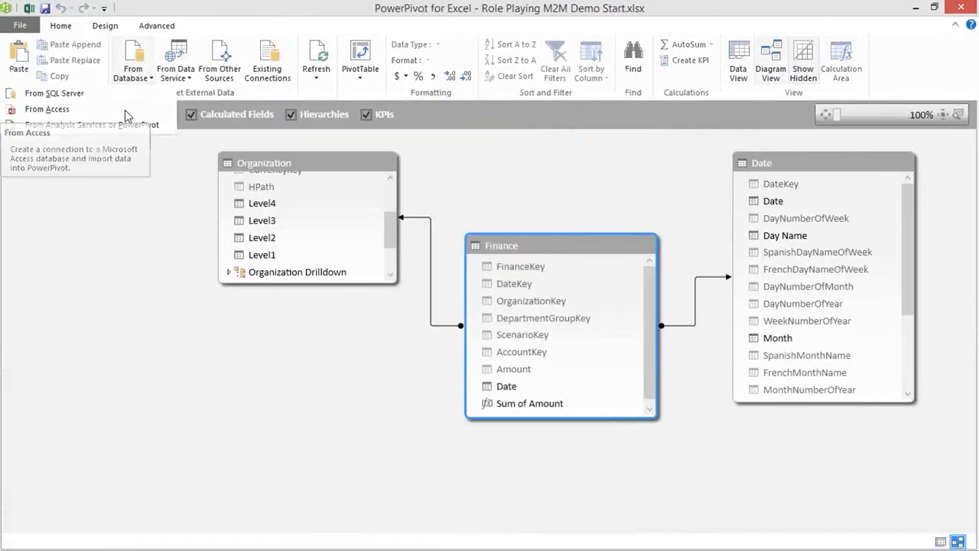
left_click(114, 97)
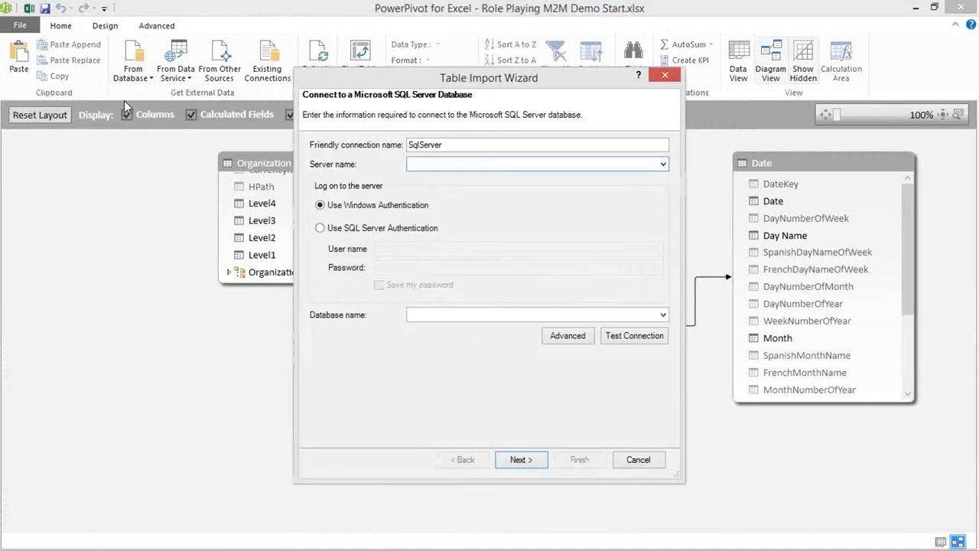
type(".")
left_click(662, 314)
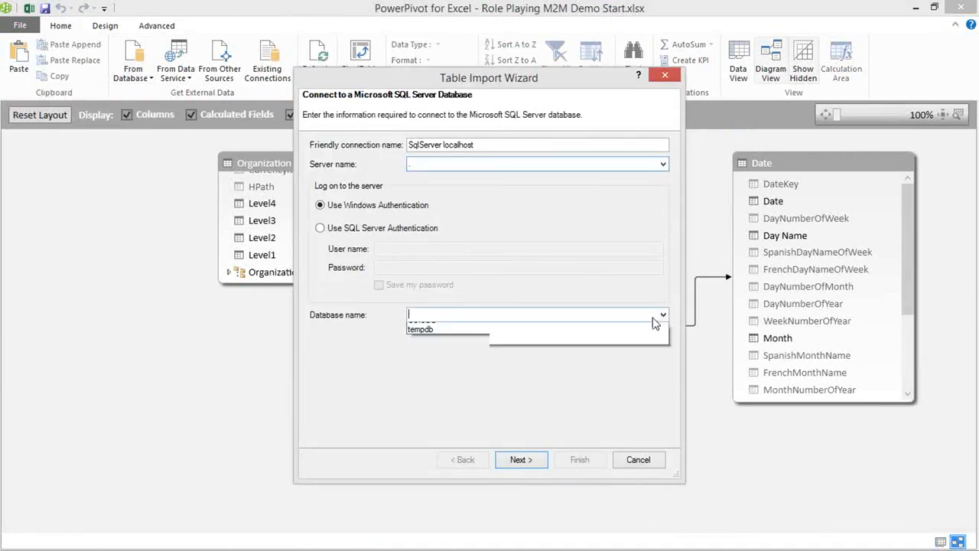
left_click(502, 342)
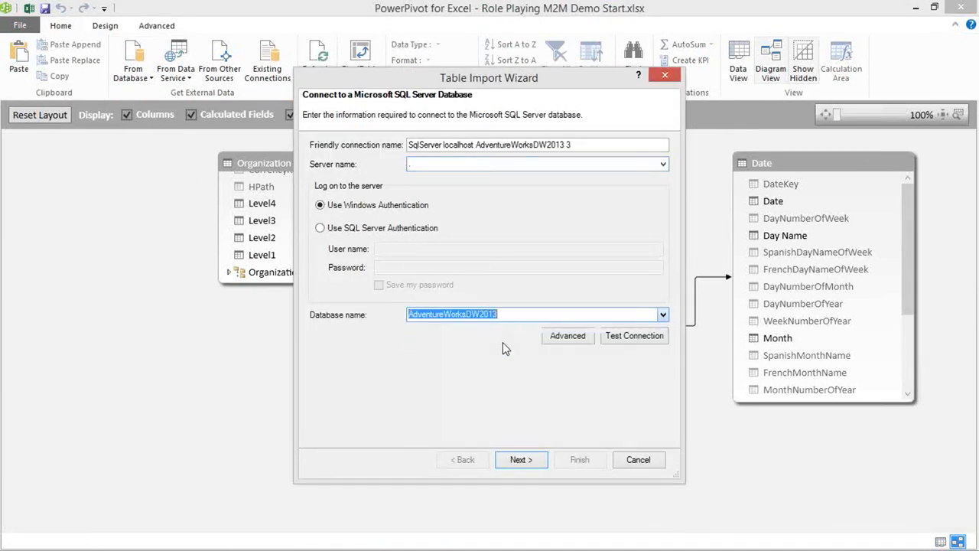
left_click(519, 459)
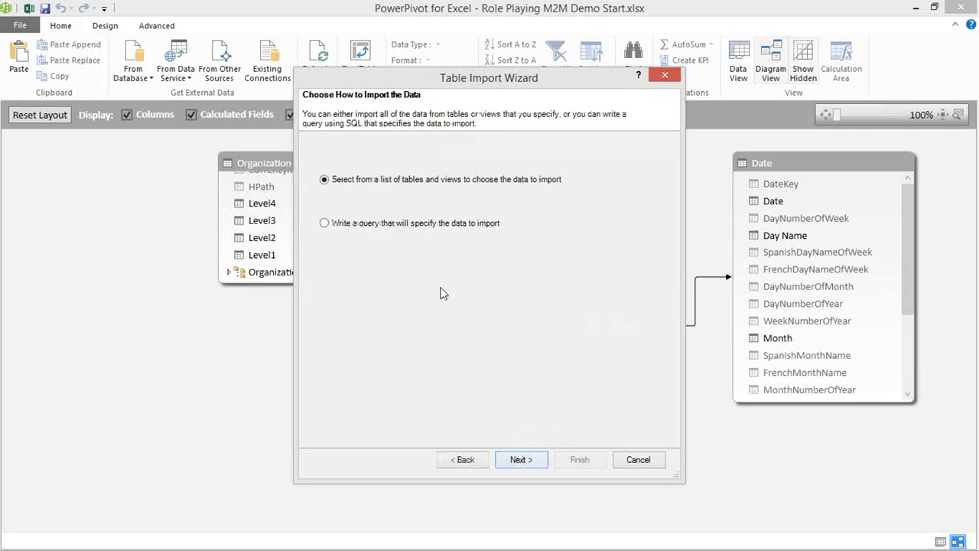
left_click(523, 461)
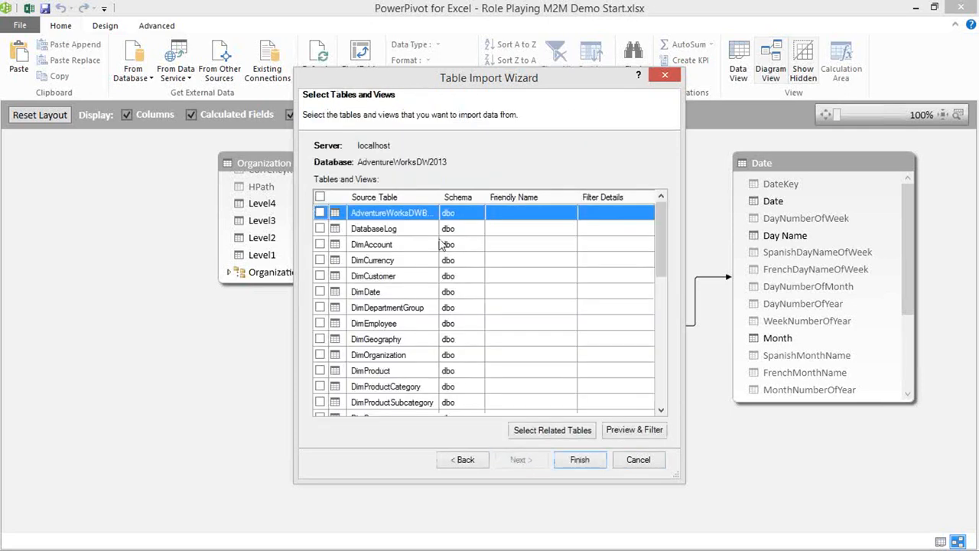
Step: Include the FactInternetSales table in the import with the friendly name Internet Sales
left_click_drag(659, 234, 541, 308)
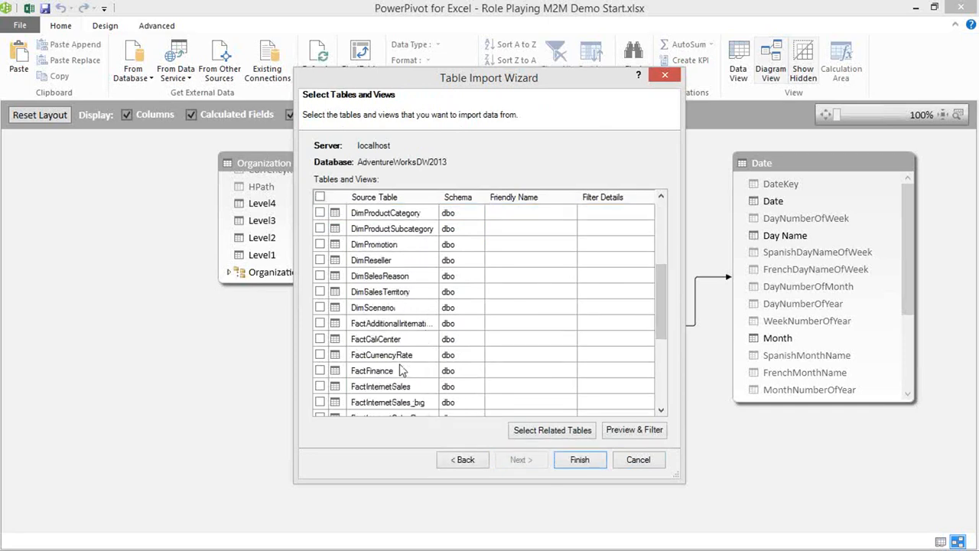
left_click(320, 386)
left_click(534, 385)
left_click(506, 386)
left_click_drag(505, 385, 483, 393)
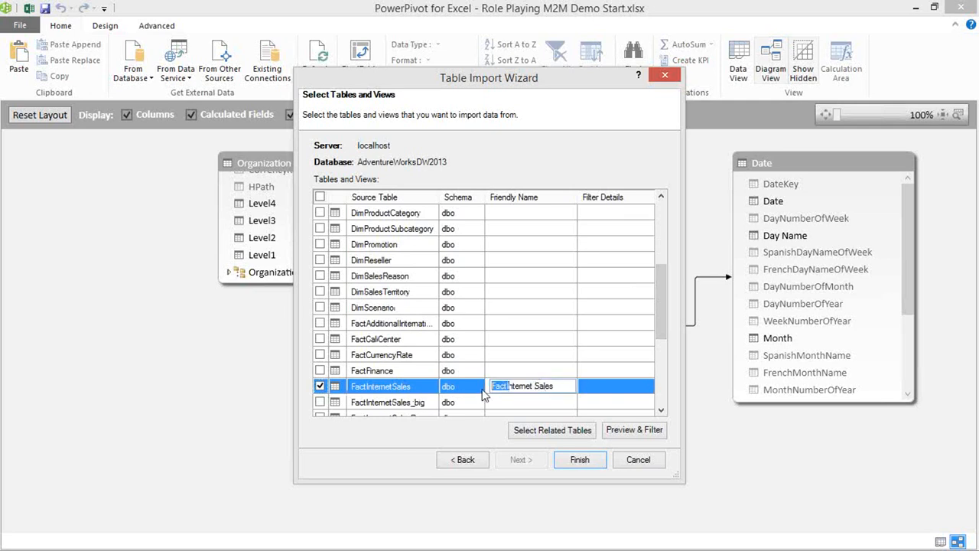
key("Delete")
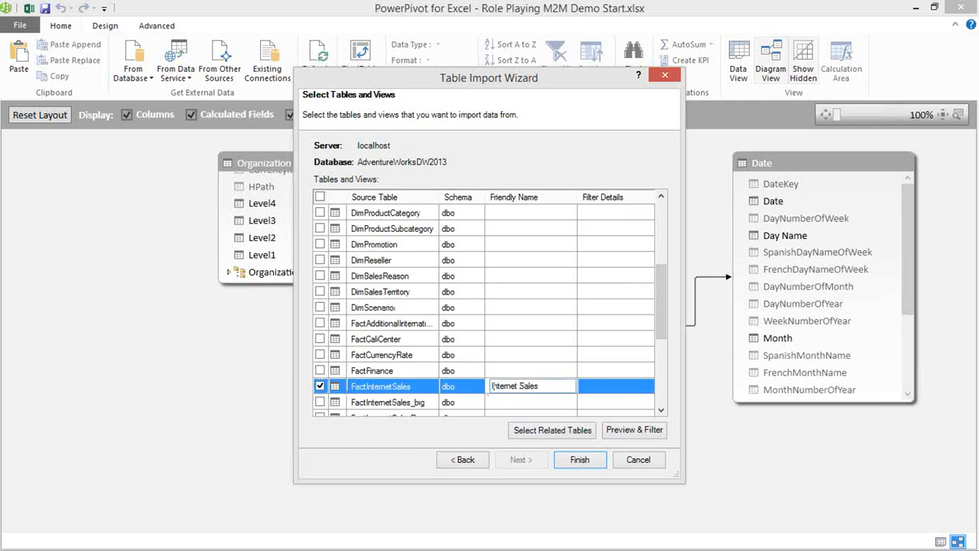
key("Return")
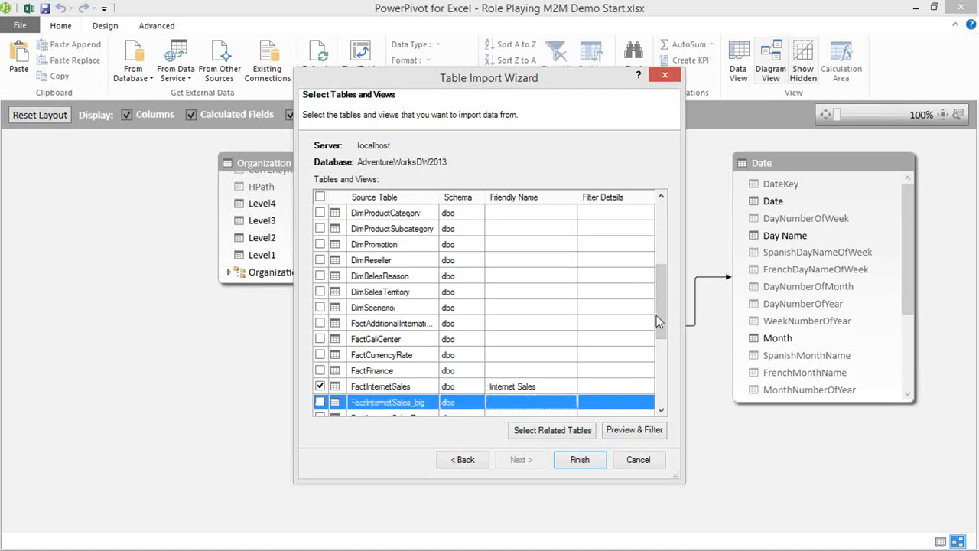
Step: Include the DimSalesReason table in the import with the friendly name Sales Reason
scroll(661, 314, "up", 1)
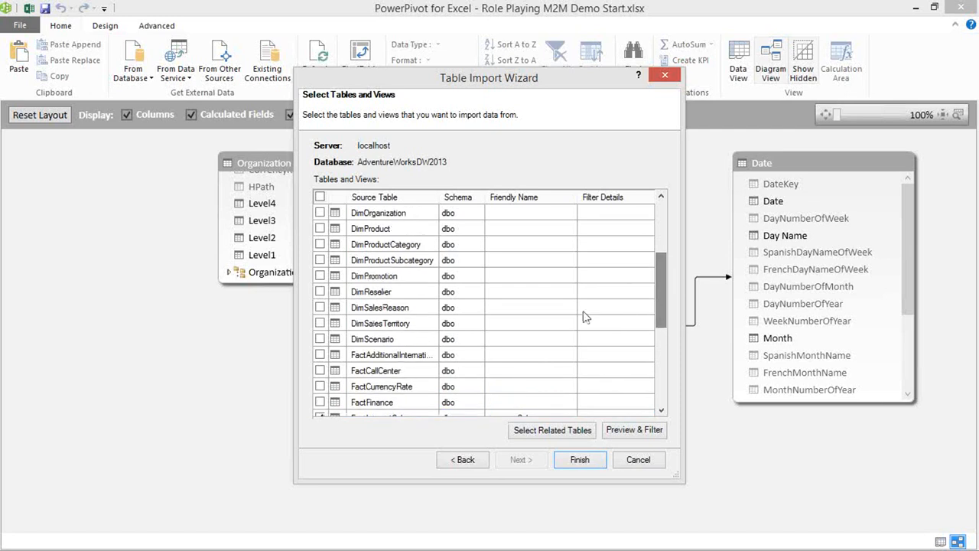
left_click(320, 307)
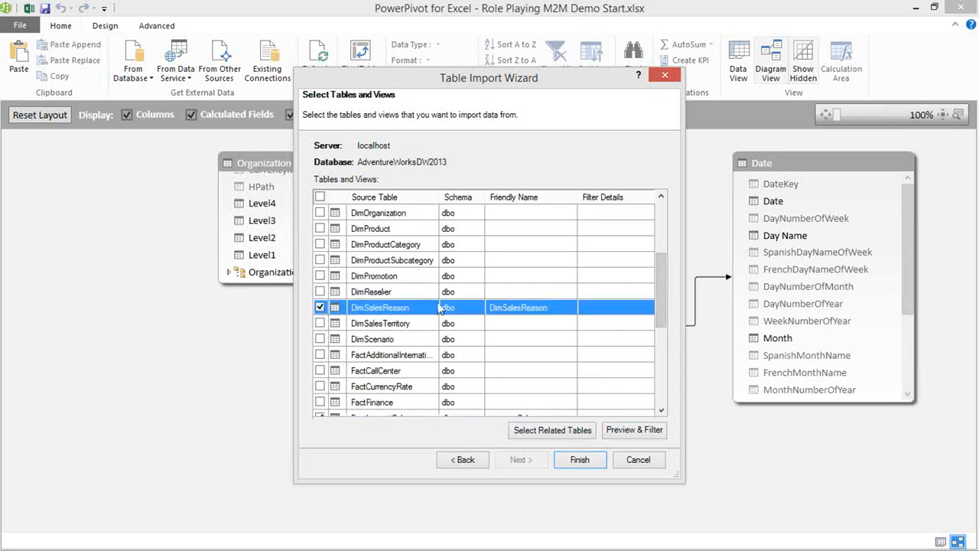
left_click(505, 310)
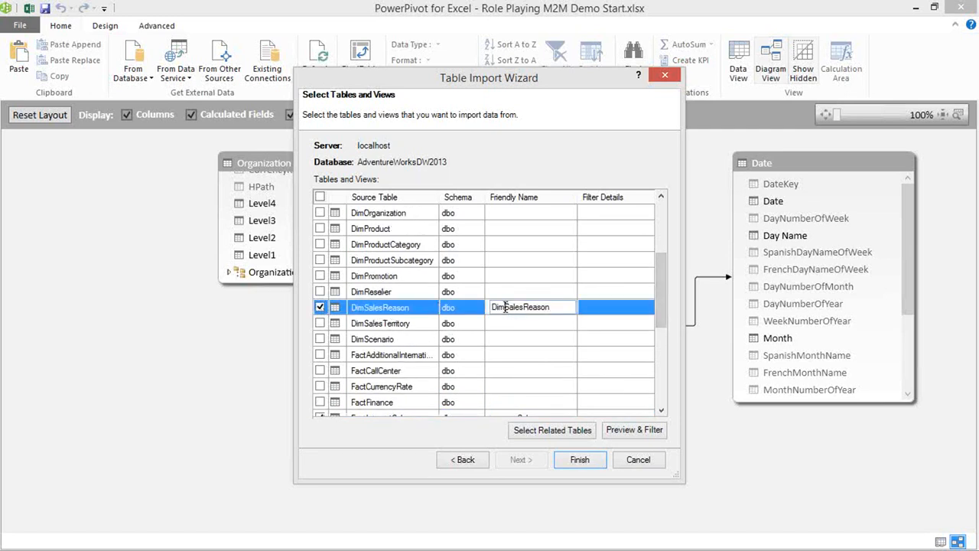
key("BackSpace")
key("BackSpace")
key("BackSpace")
Step: Include FactInternetSalesReason with the friendly name Internet Sales Reason and import the three selected tables
left_click_drag(658, 268, 487, 329)
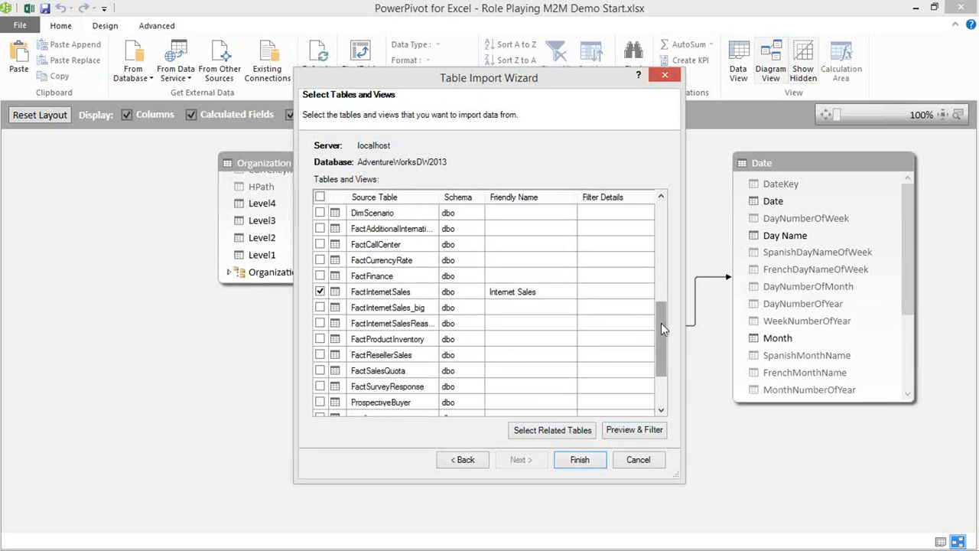
left_click_drag(661, 327, 660, 346)
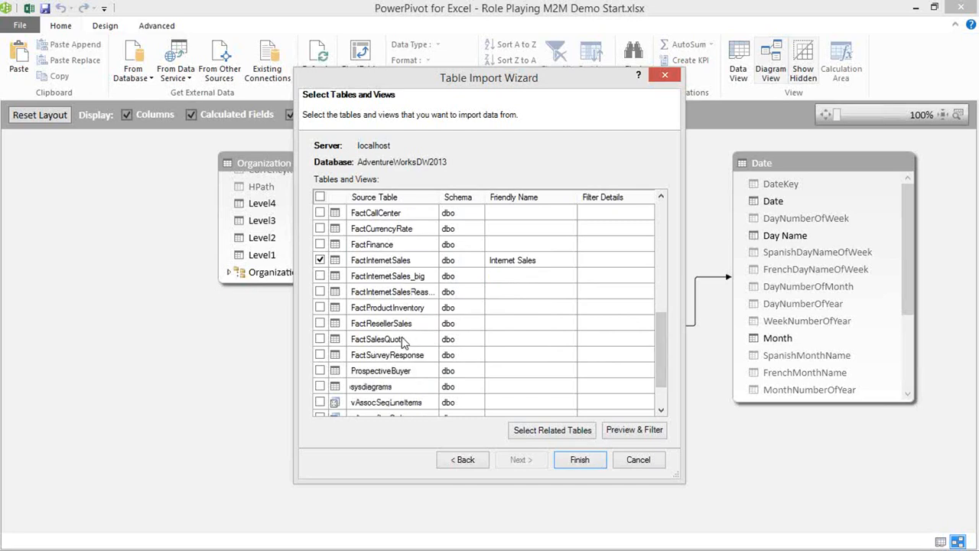
left_click(413, 295)
left_click(320, 291)
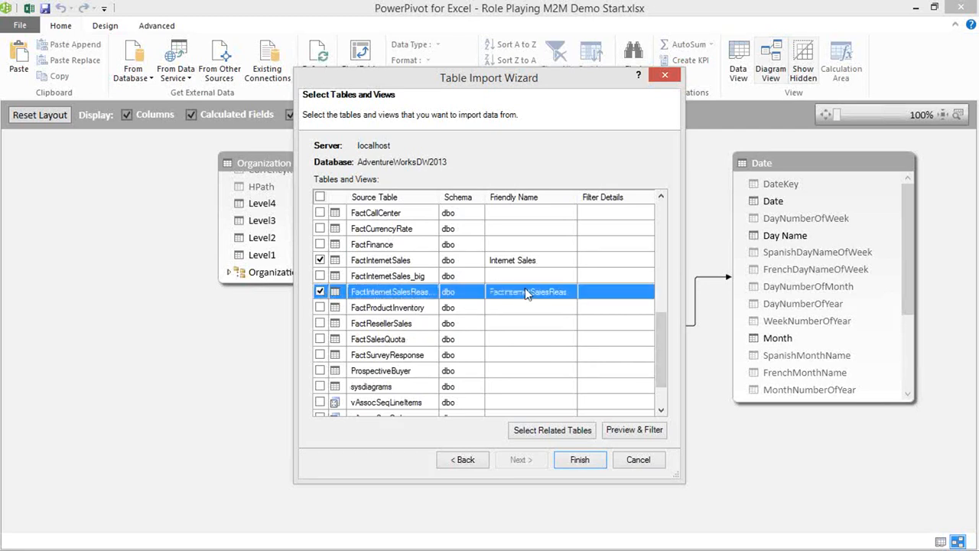
left_click(504, 294)
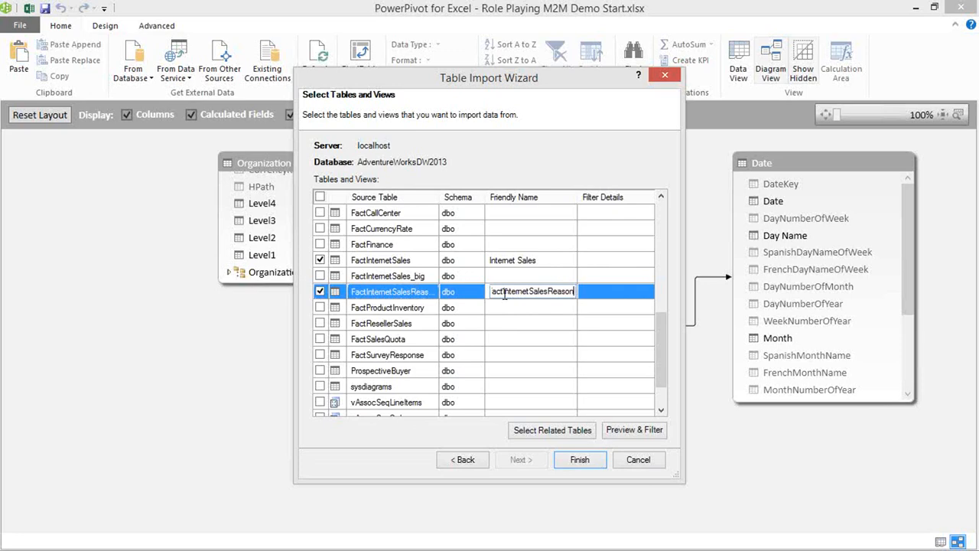
left_click_drag(504, 294, 485, 295)
key("BackSpace")
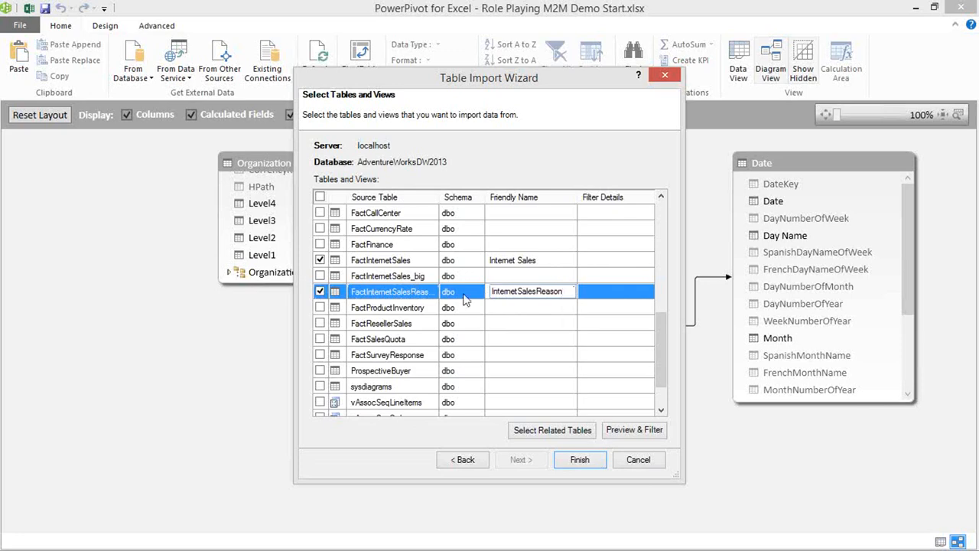
key("Right")
key("Right")
key("Right")
key("Right")
key("Right")
key("Return")
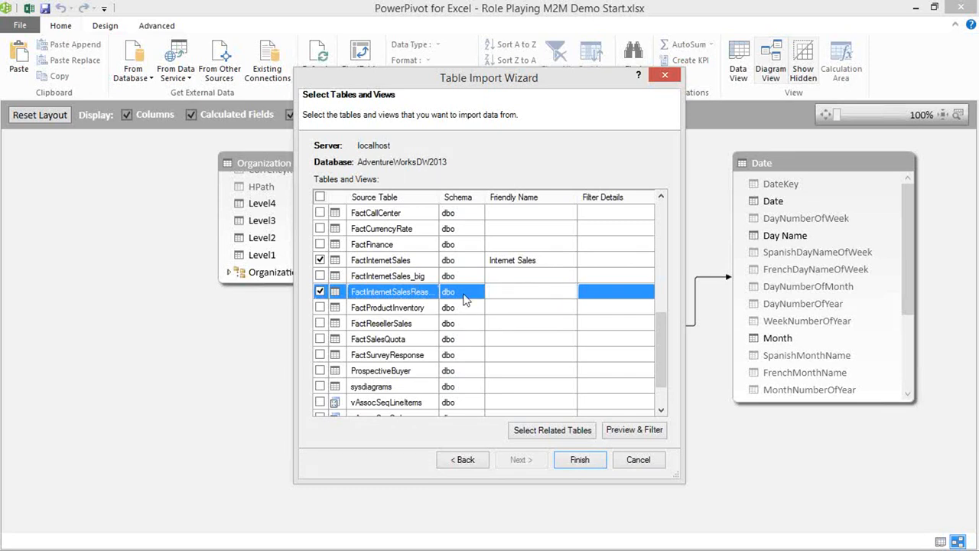
left_click(570, 462)
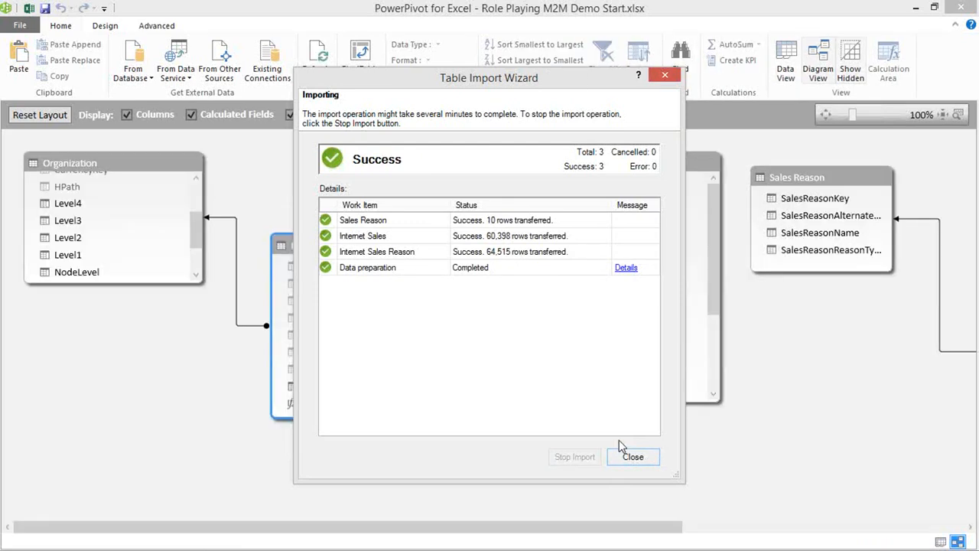
left_click(621, 454)
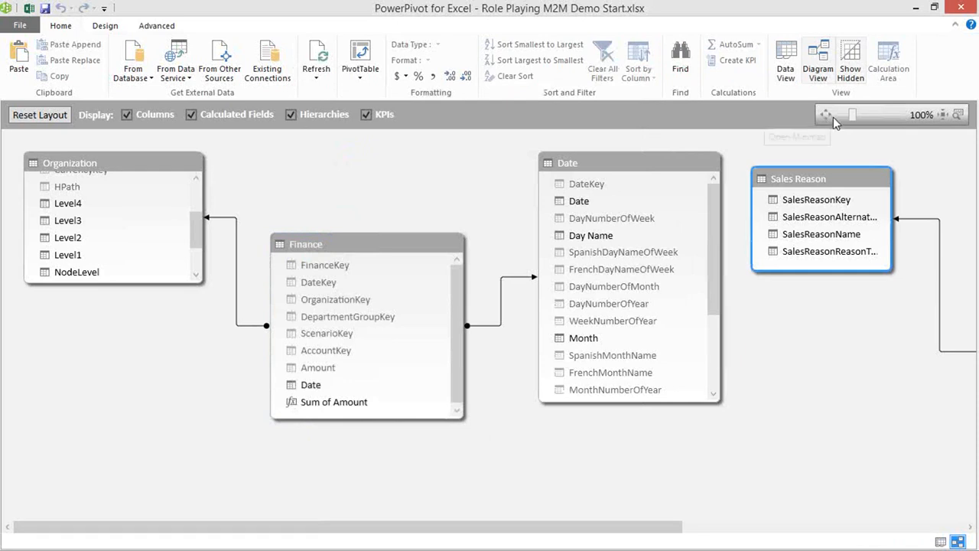
Step: Move the Internet Sales table in the diagram to the open area below Sales Reason, beside the Date table
left_click_drag(670, 527, 854, 526)
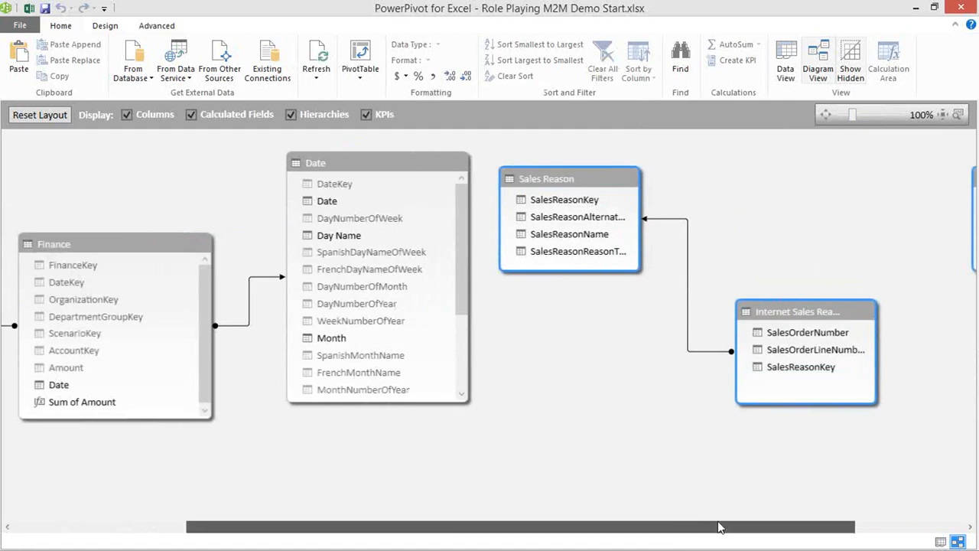
left_click_drag(719, 527, 803, 527)
left_click_drag(915, 179, 943, 170)
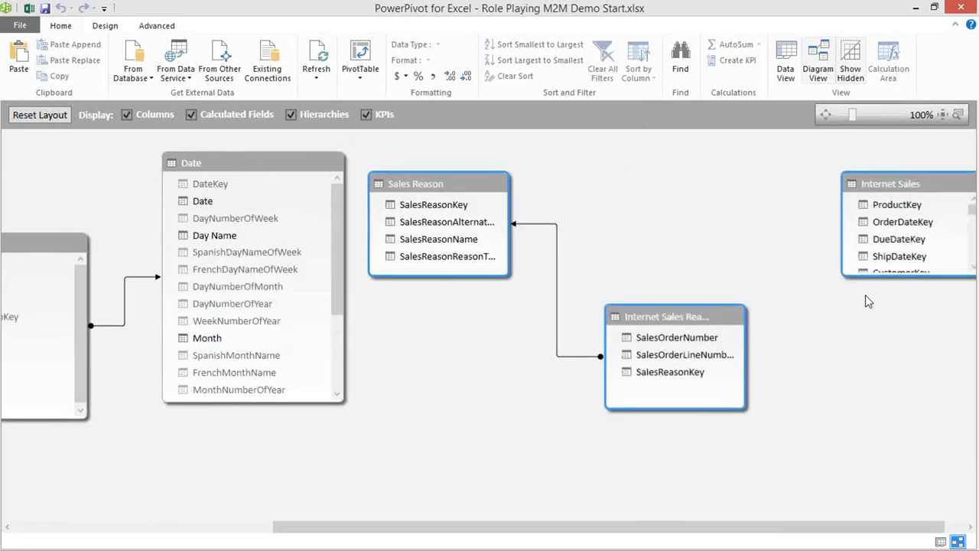
left_click(886, 192)
left_click_drag(887, 191, 436, 413)
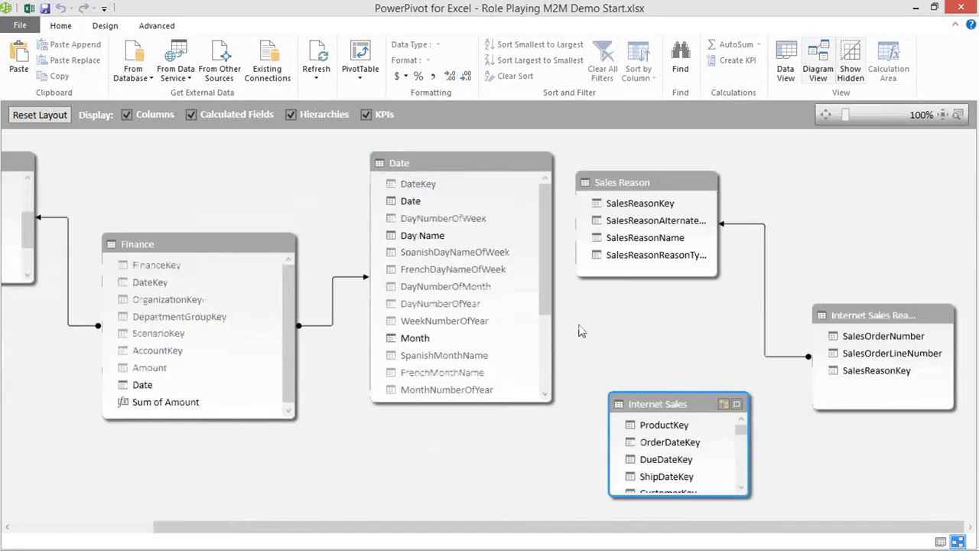
left_click_drag(673, 407, 675, 390)
left_click_drag(661, 475, 655, 486)
Step: Relate OrderDateKey in Internet Sales to DateKey in Date, and check that relationship's Active setting
left_click(656, 426)
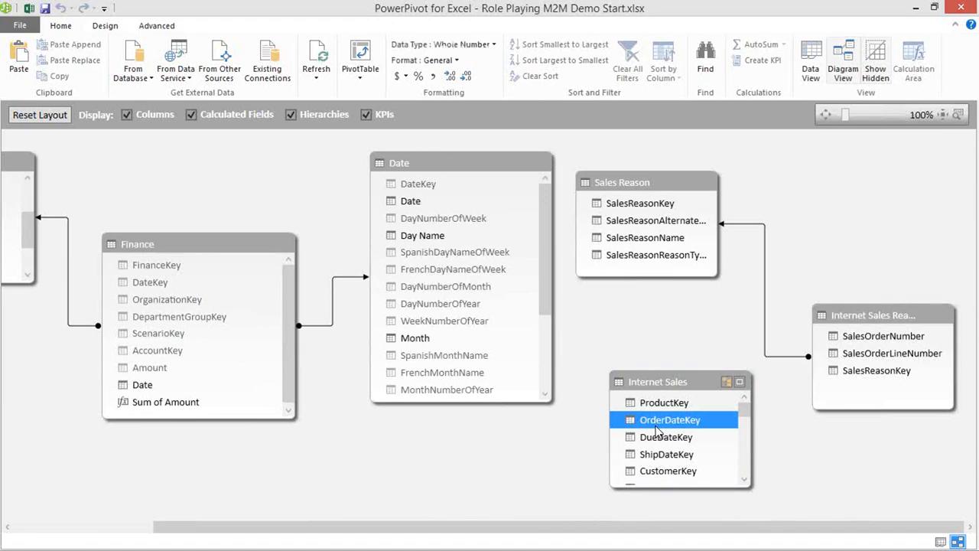
left_click_drag(657, 431, 474, 201)
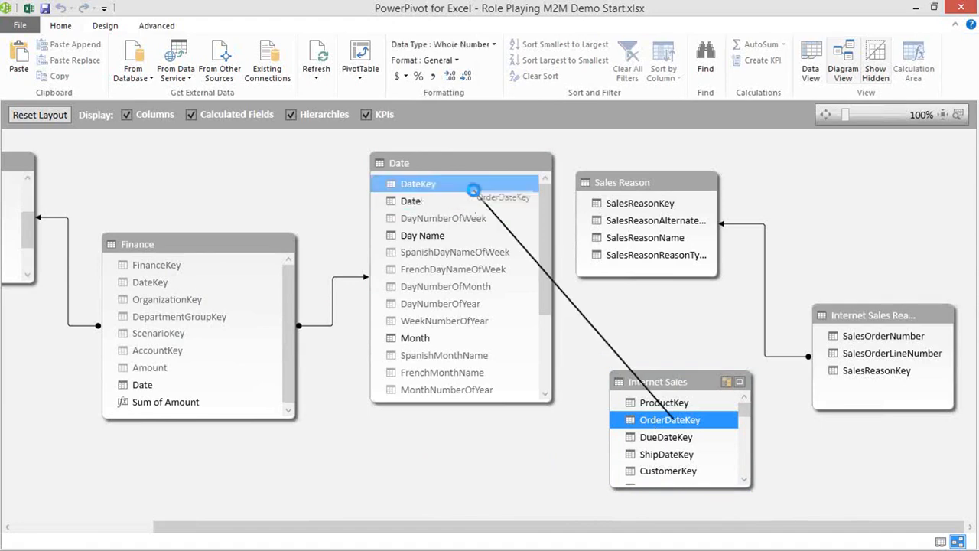
double_click(692, 430)
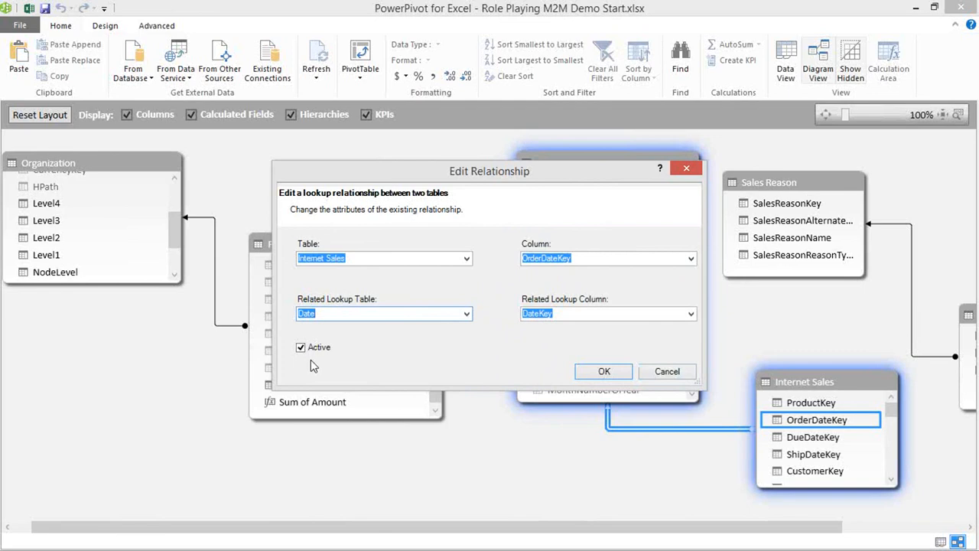
left_click(659, 373)
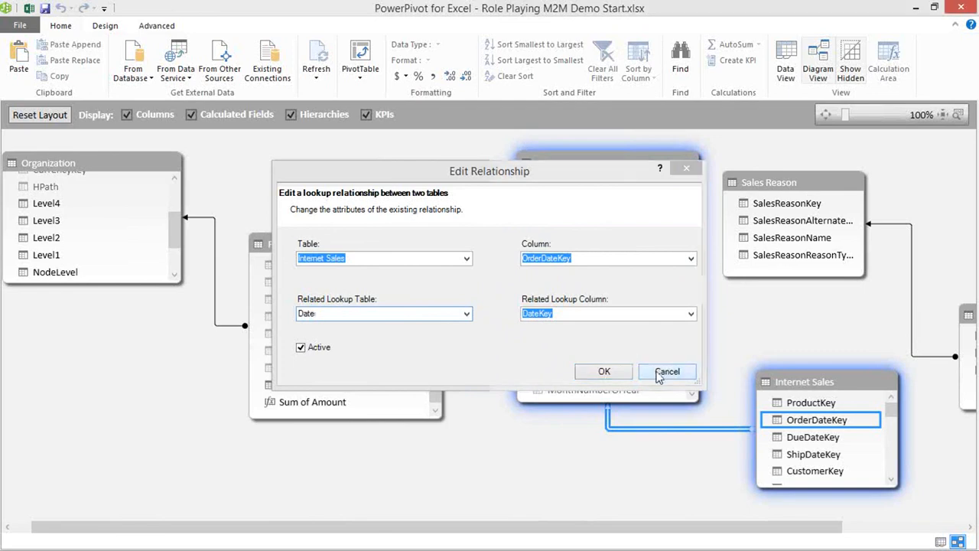
Step: Relate ShipDateKey in Internet Sales to DateKey in Date, and check the Active setting of this second relationship
left_click(807, 455)
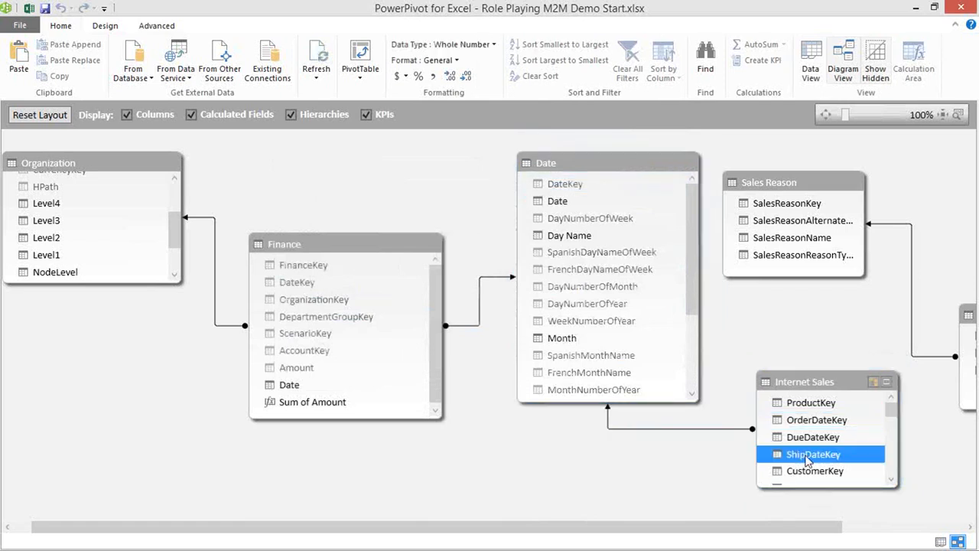
left_click_drag(807, 455, 632, 191)
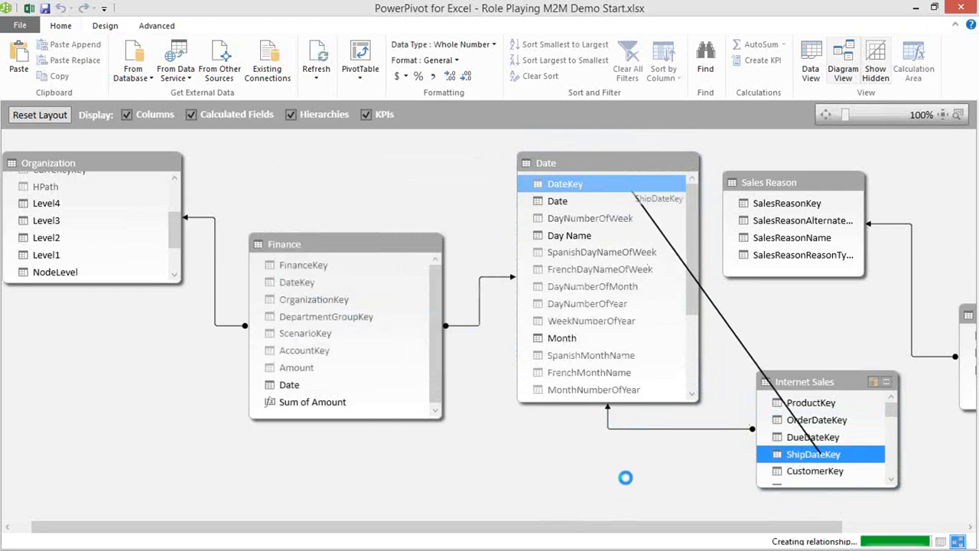
double_click(649, 432)
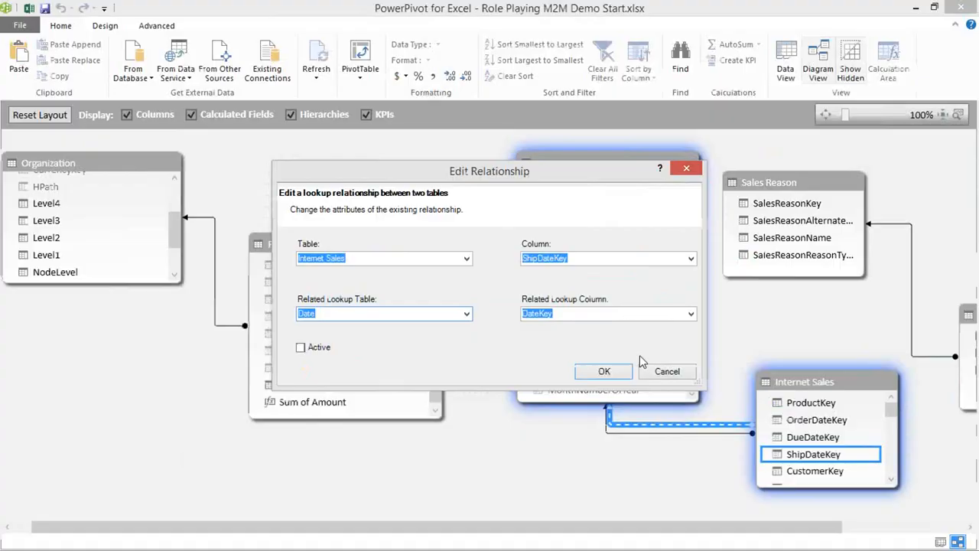
left_click(662, 370)
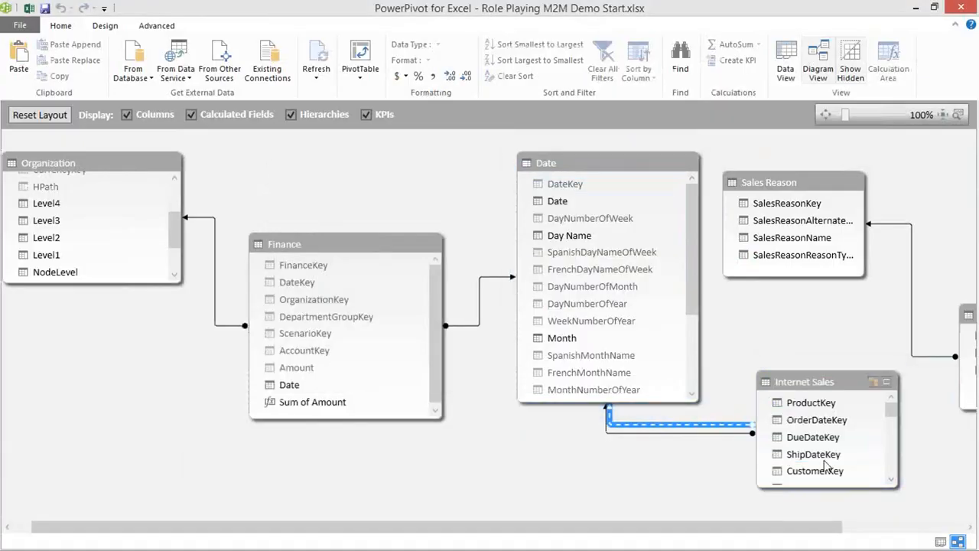
Step: Show the Internet Sales table as a data grid and enlarge its calculation area
left_click(939, 542)
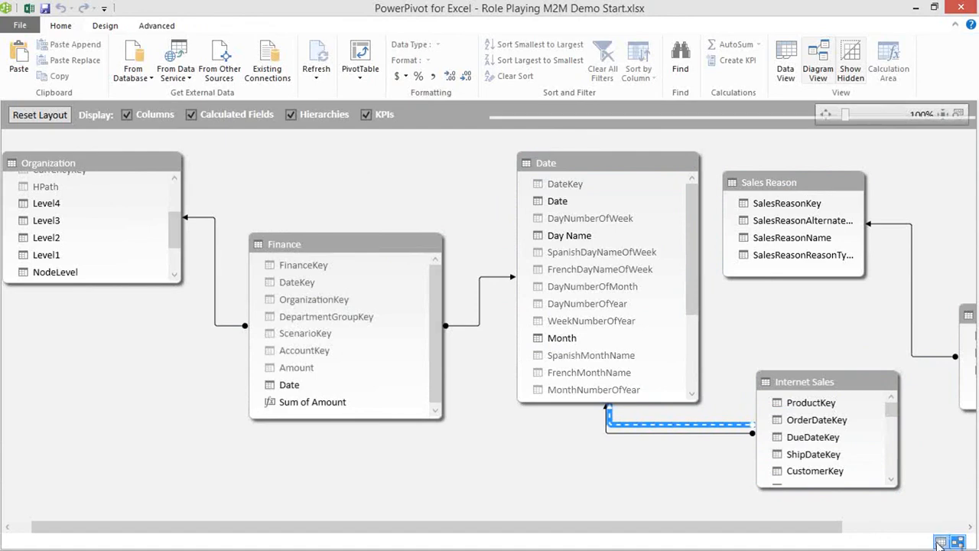
left_click(223, 527)
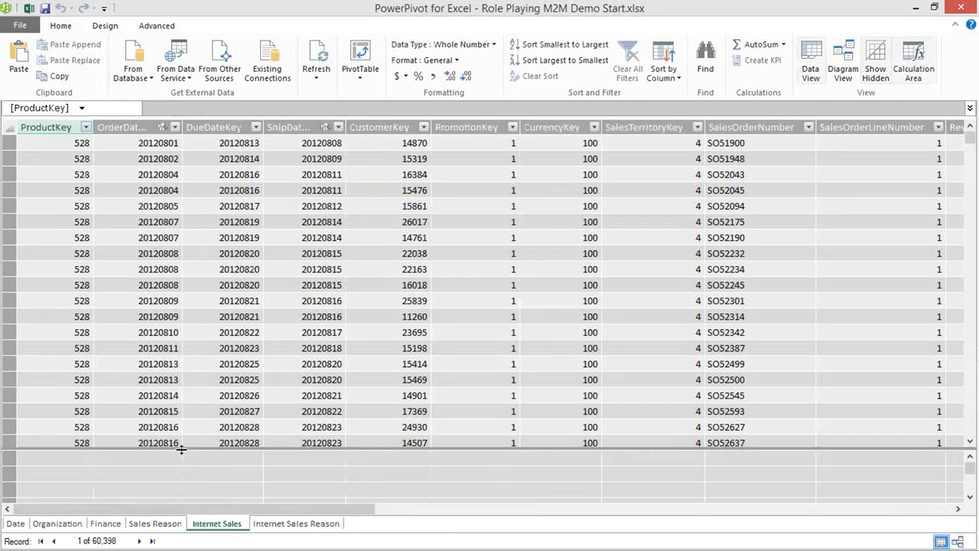
left_click_drag(180, 447, 191, 372)
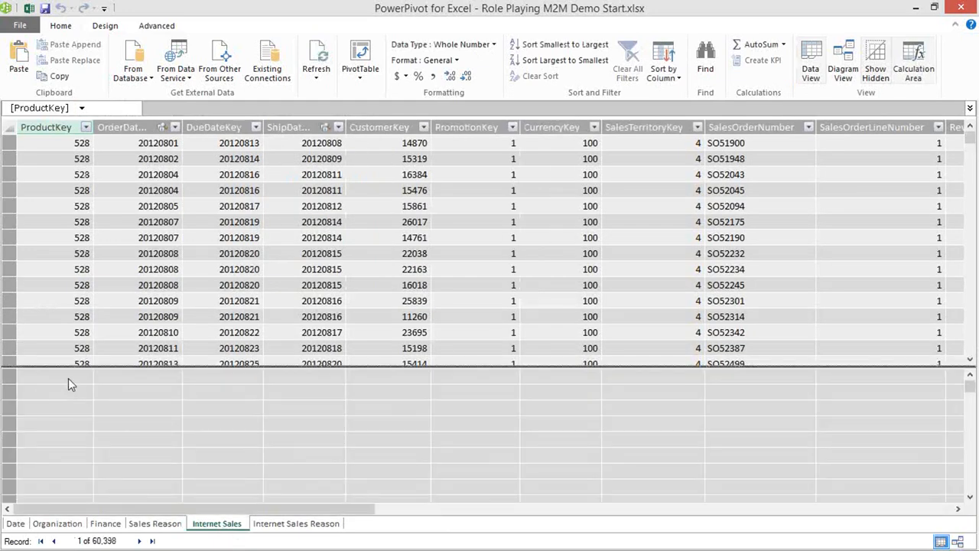
left_click(68, 377)
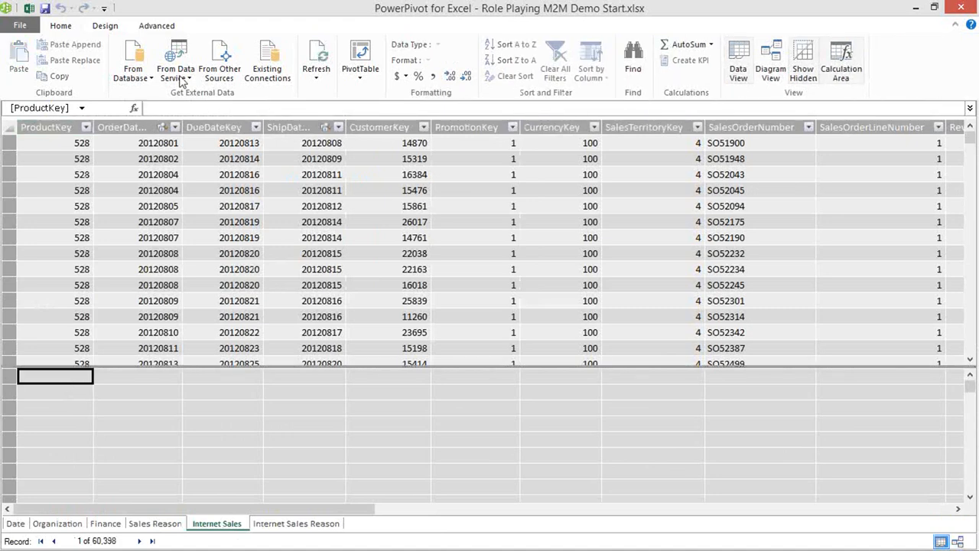
Step: Hide the Internet Sales columns from ProductKey through SalesOrderLineNumber from client tools
left_click(103, 129)
left_click(872, 127, "shift")
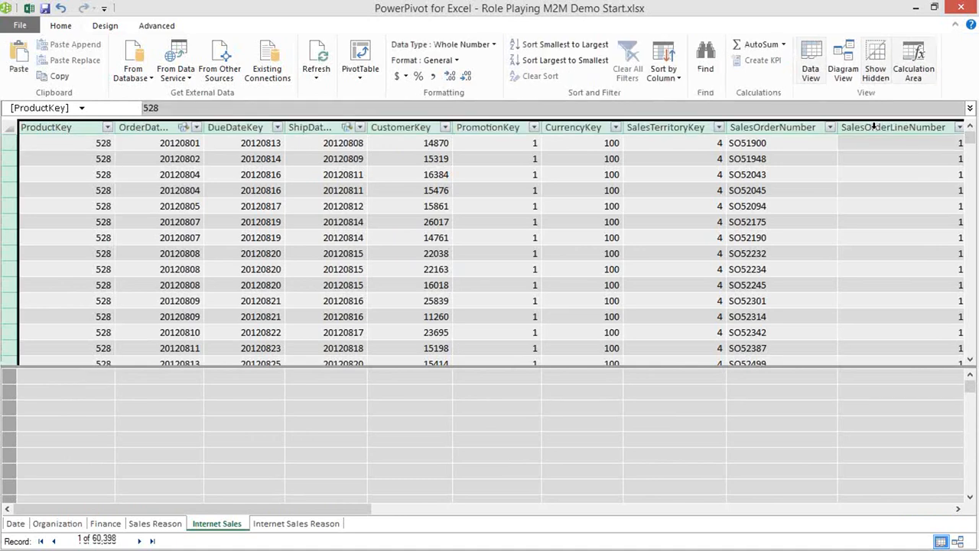
right_click(872, 127)
left_click(868, 215)
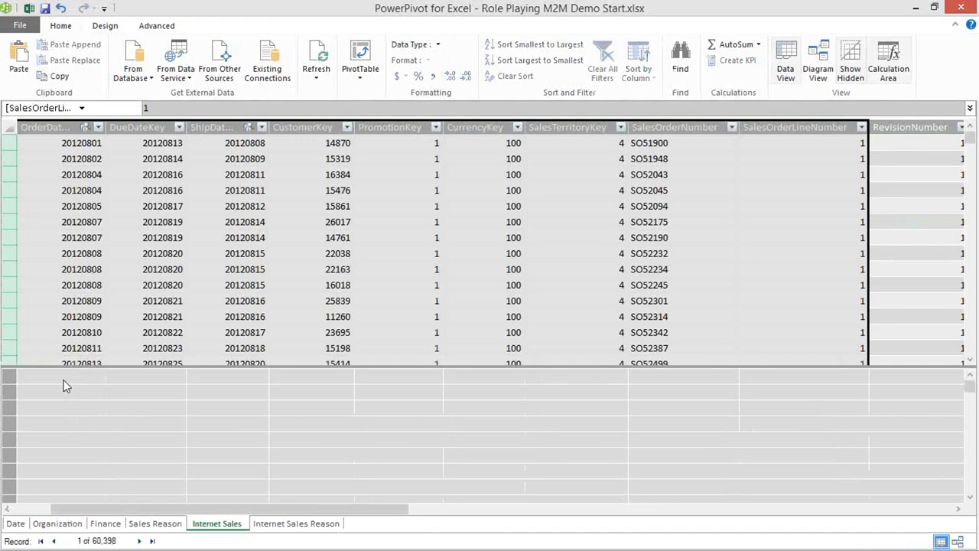
Step: Create the calculated field Qty Ordered:=SUM([OrderQuantity]) in the first calculation cell under OrderDateKey
left_click(64, 376)
left_click(203, 107)
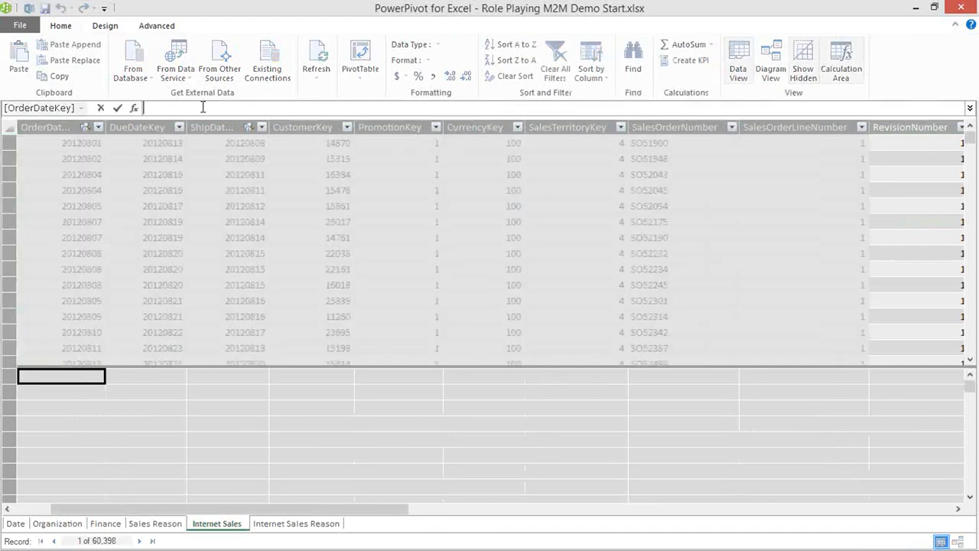
type("O")
type("ty Ordered")
type(":=")
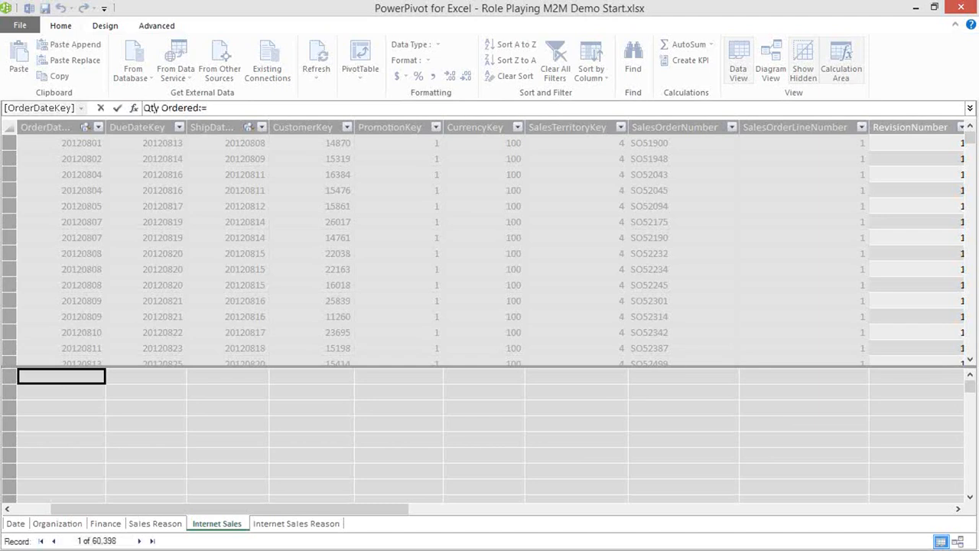
type("SUM([or")
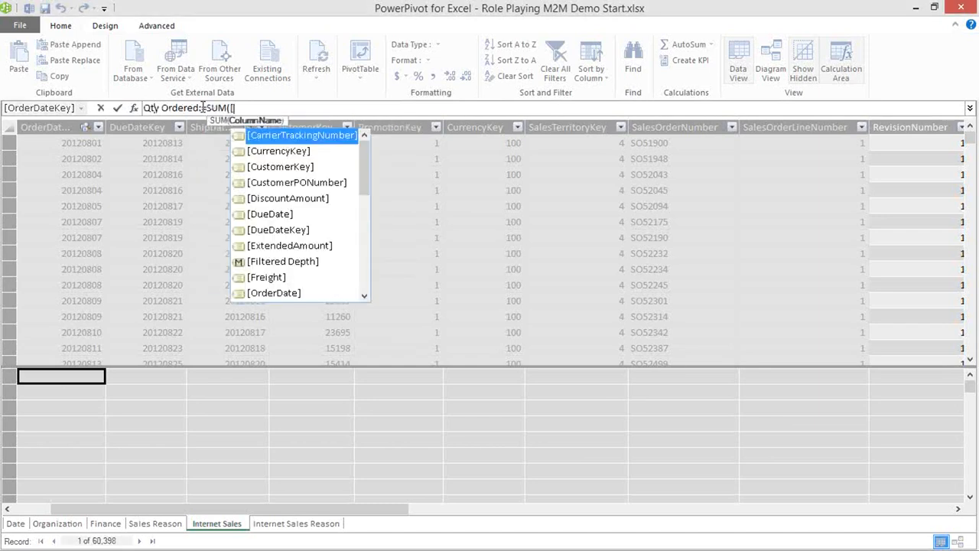
key("Down")
key("Down")
key("Tab")
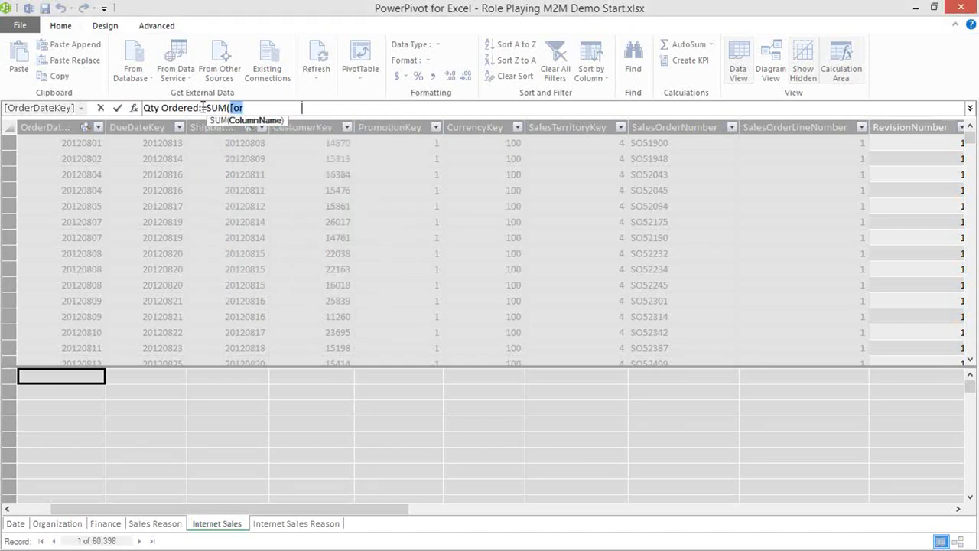
type(")")
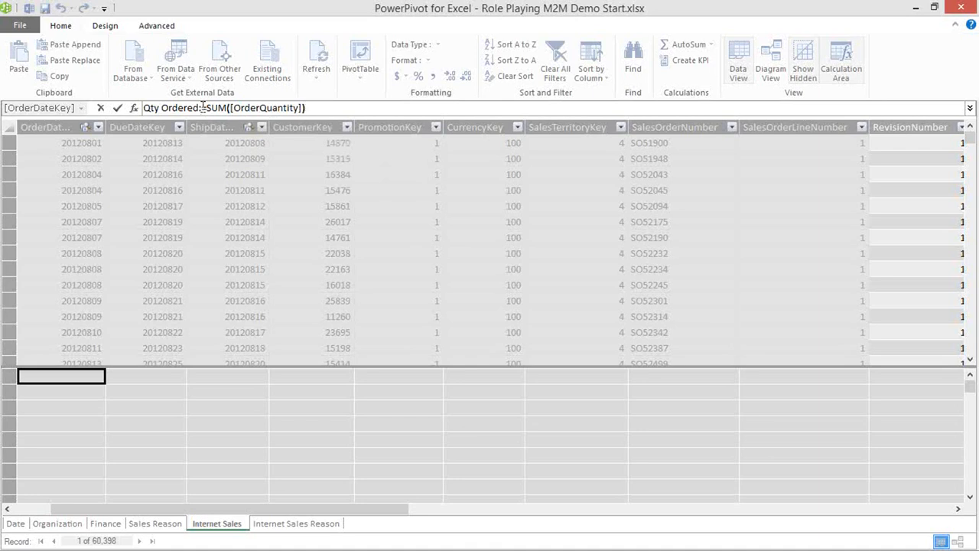
key("Return")
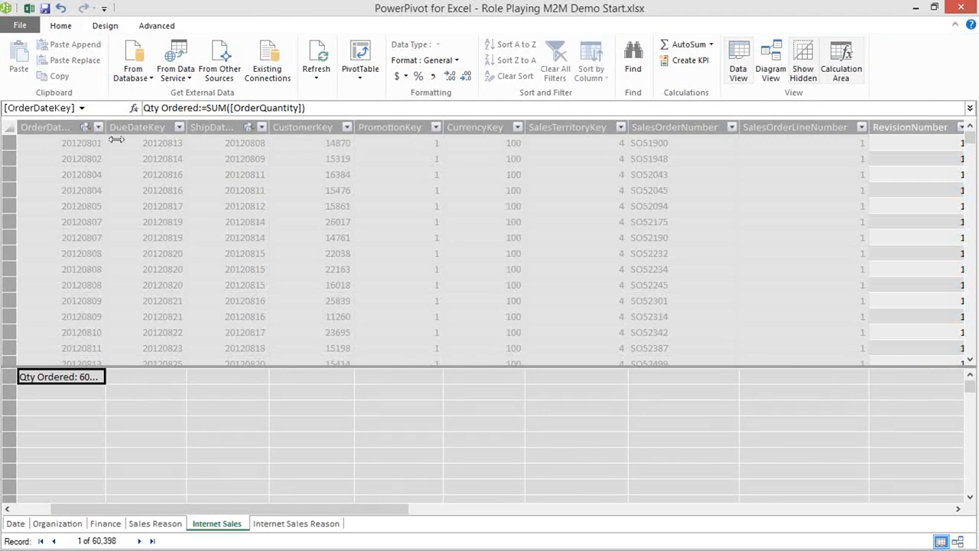
Step: Widen the OrderDateKey column and format the Qty Ordered calculated field as Whole Number
left_click_drag(197, 138, 208, 138)
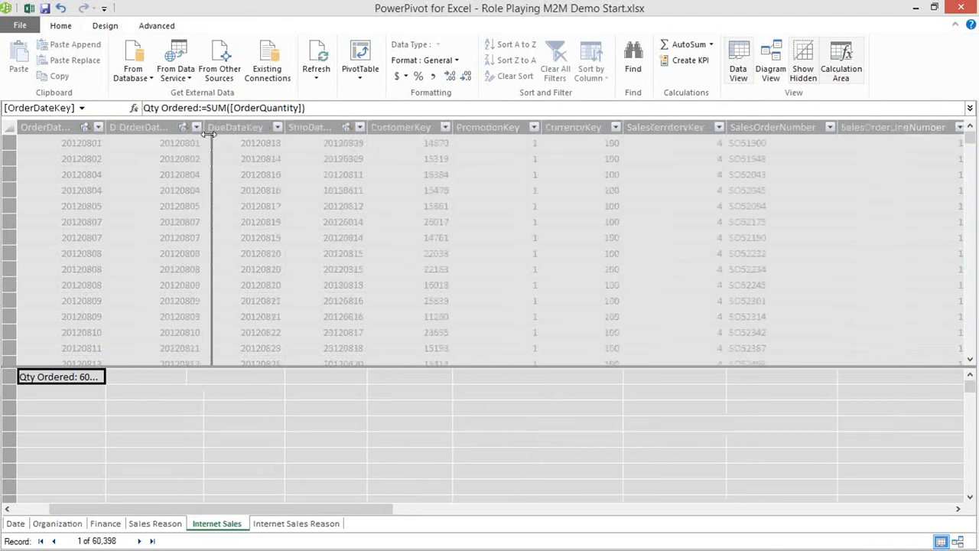
left_click(413, 61)
left_click(414, 112)
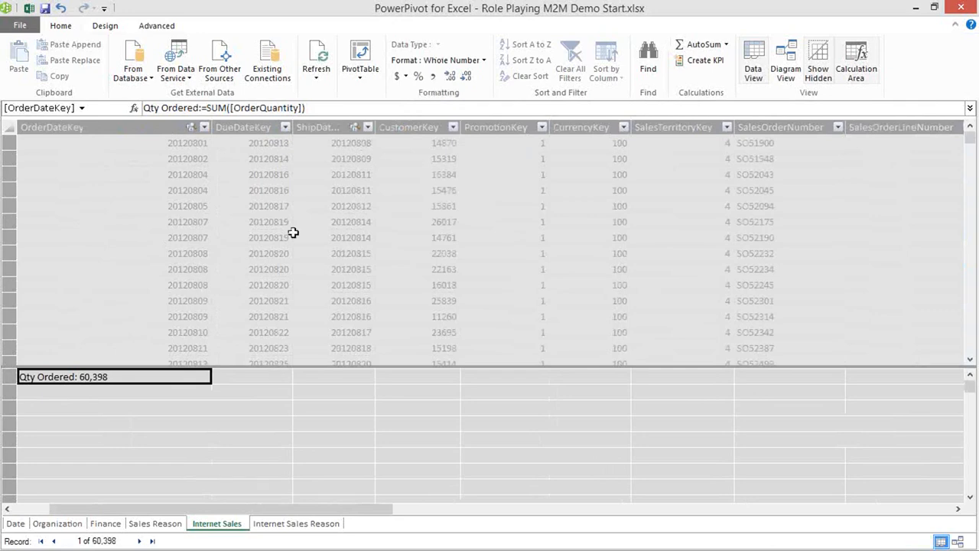
Step: Create a PivotTable on a new worksheet and add Qty Ordered from Internet Sales as its value
left_click(356, 81)
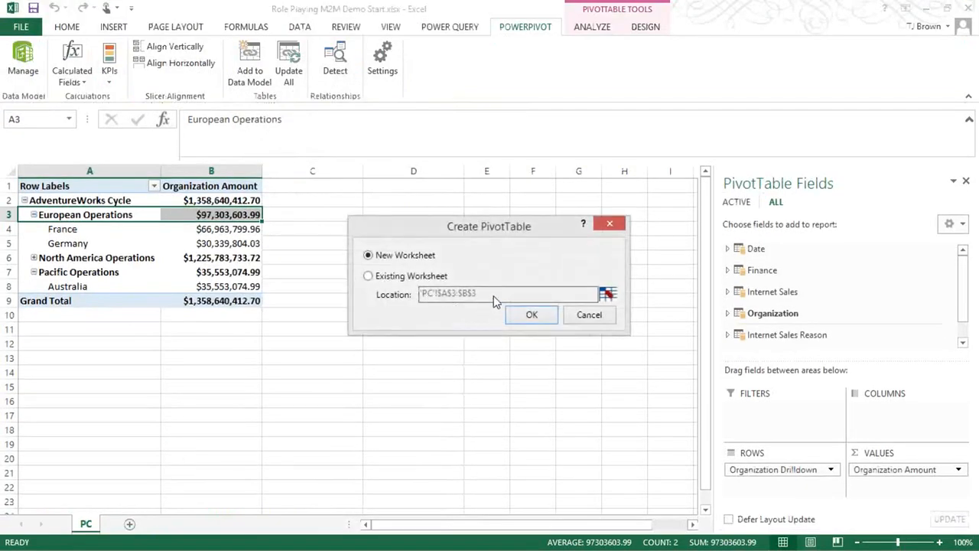
left_click(517, 314)
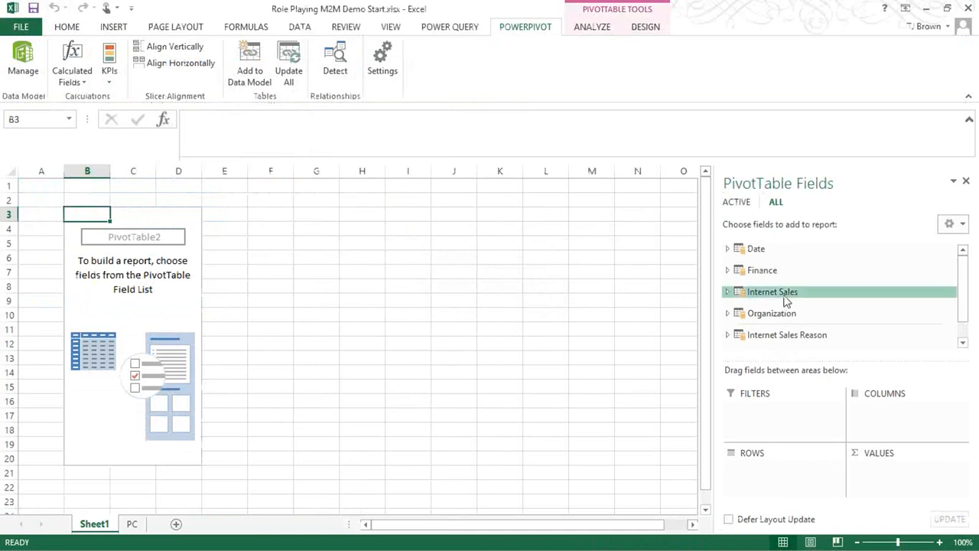
left_click(728, 271)
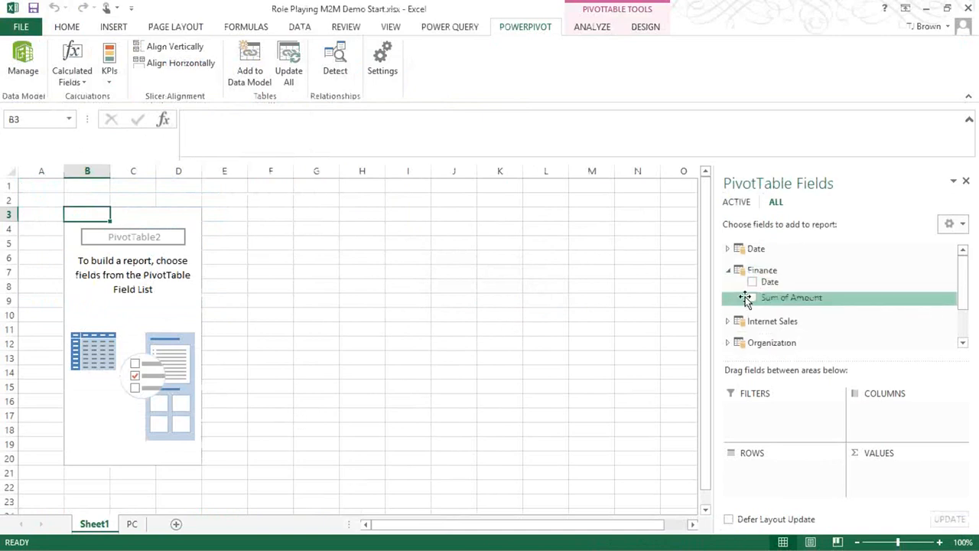
left_click(728, 270)
left_click(727, 292)
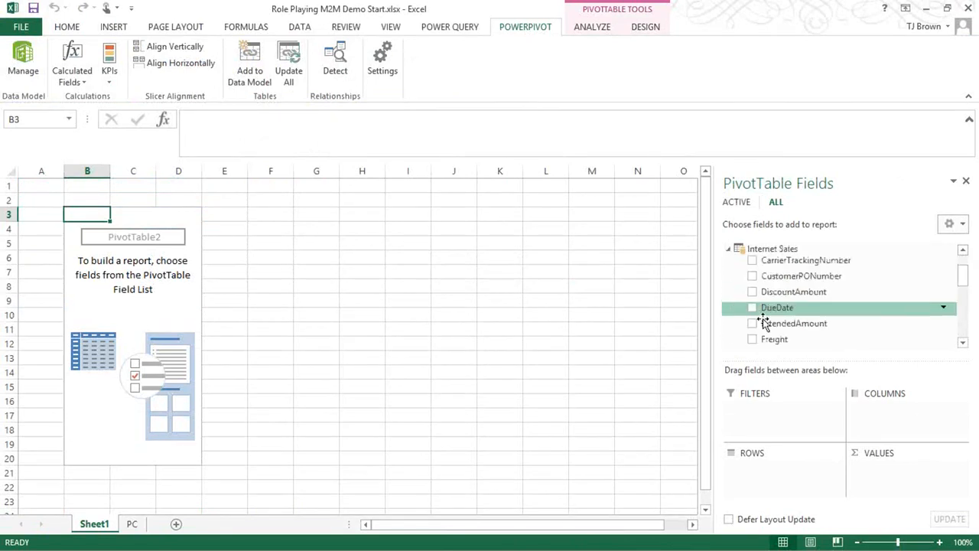
scroll(783, 329, "down", 3)
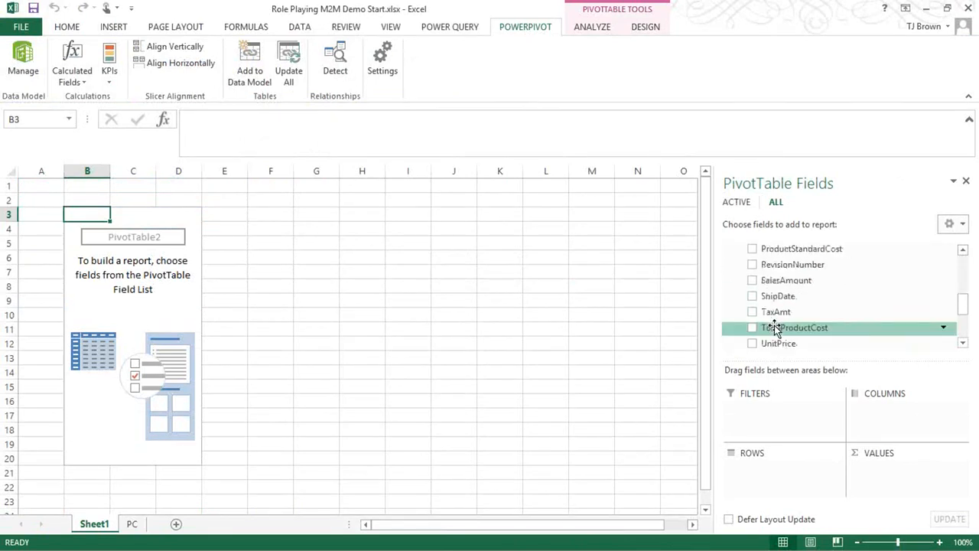
scroll(761, 340, "down", 1)
left_click(753, 342)
Step: Add the Calendar Drilldown hierarchy from the Date table to the PivotTable rows
scroll(750, 314, "up", 10)
left_click(728, 292)
left_click(728, 249)
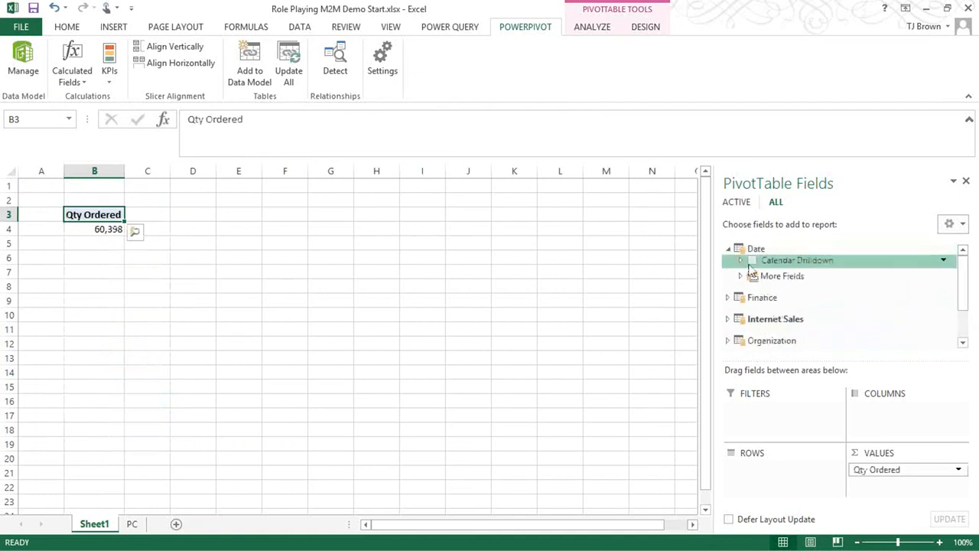
left_click(752, 260)
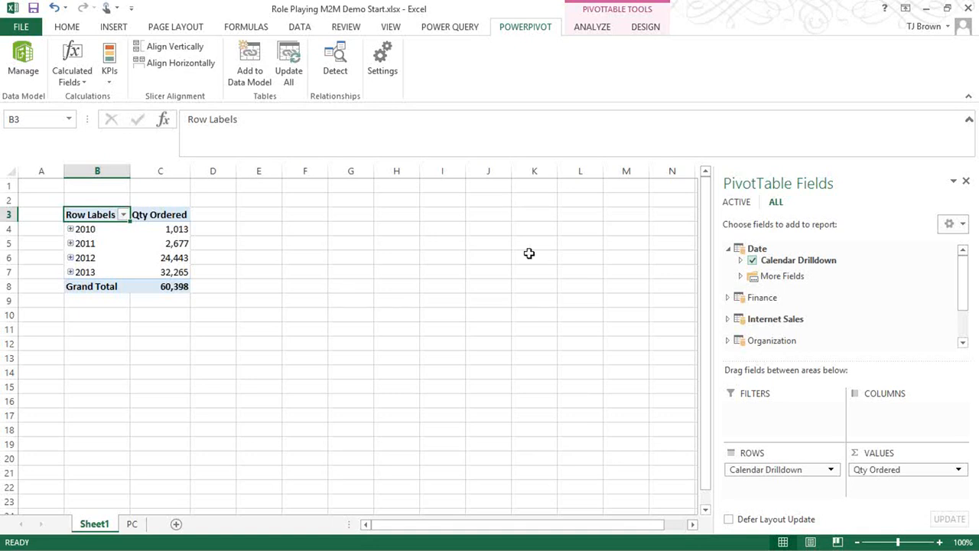
Step: Switch to the PowerPivot window and begin the measure Qty Shipped:=CALCULATE(SUM([OrderQuantity]), in the calculation cell below Qty Ordered
key("alt+Tab")
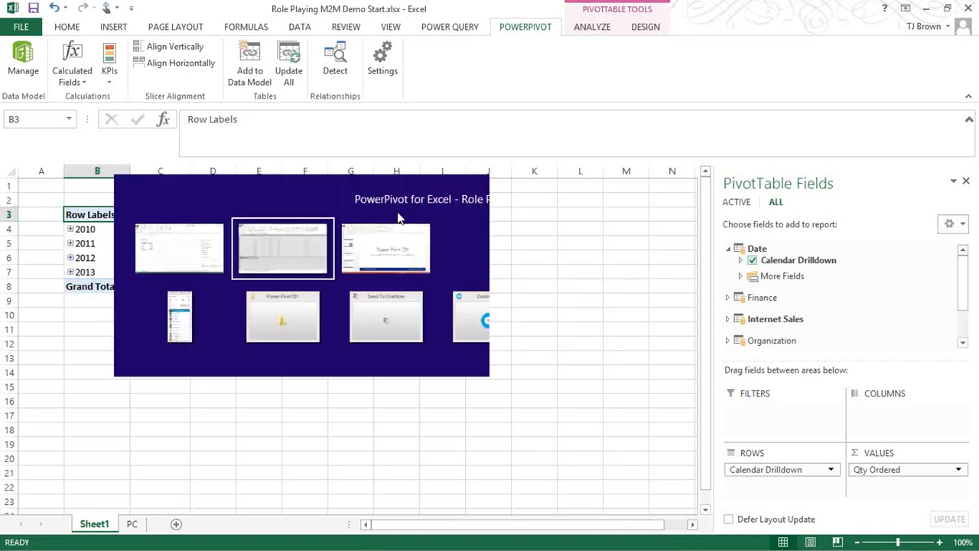
left_click(91, 393)
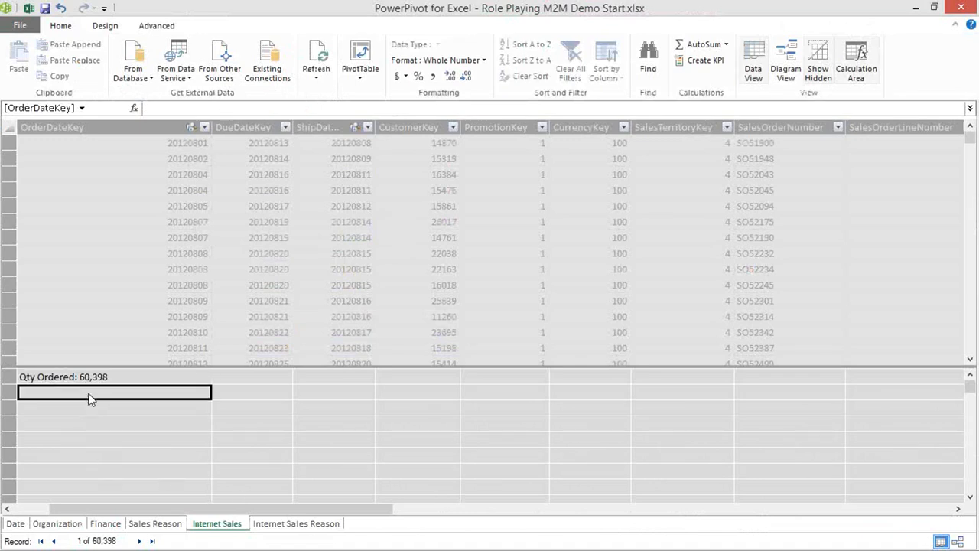
type("Q")
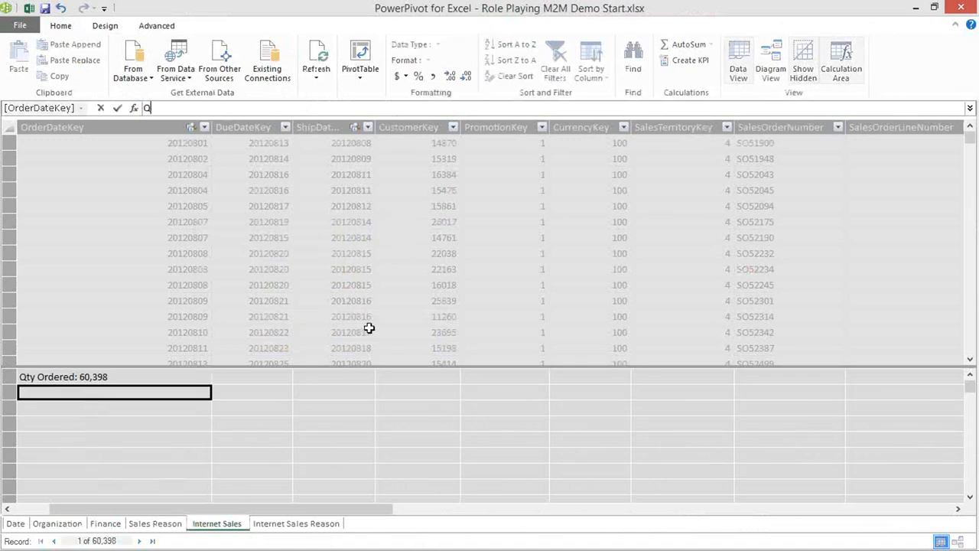
type("ty Shipped")
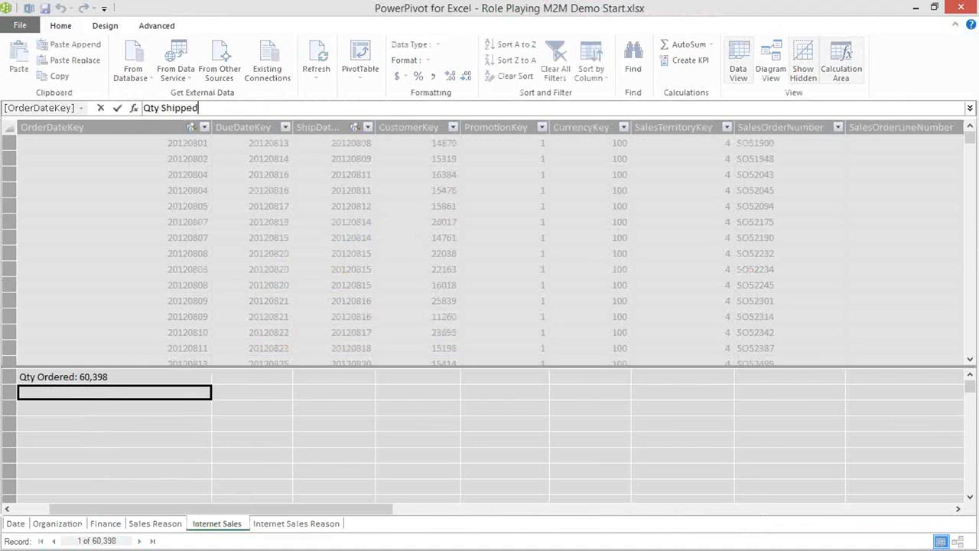
type(":=ca")
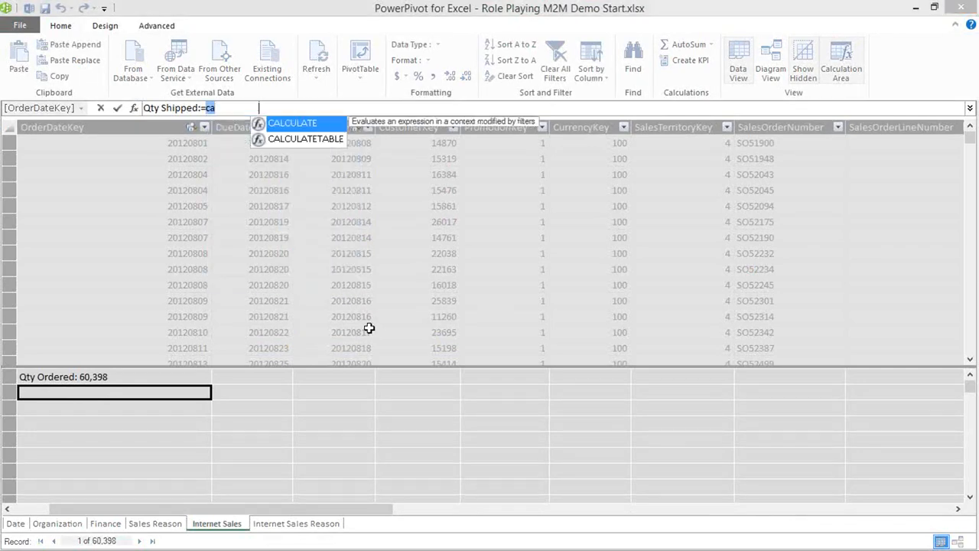
key("Tab")
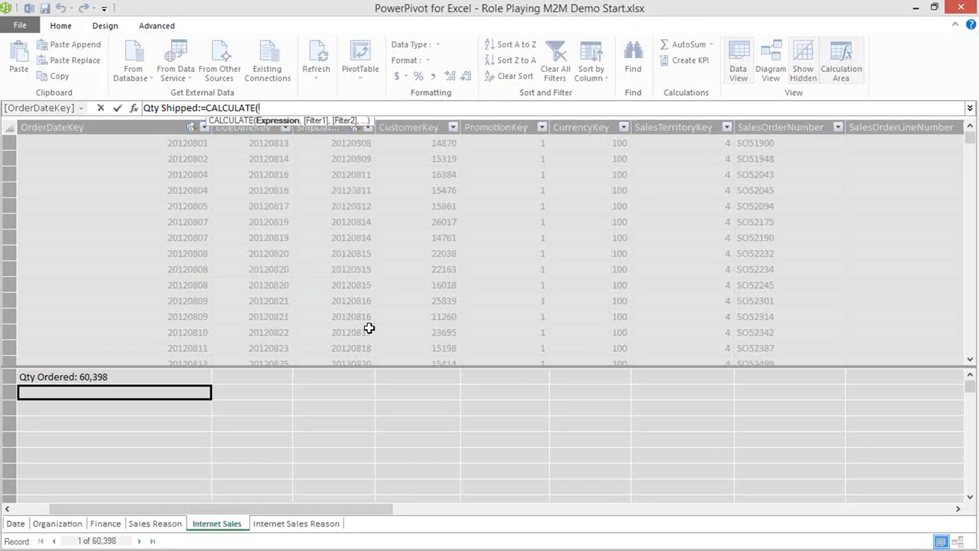
type("SUM(")
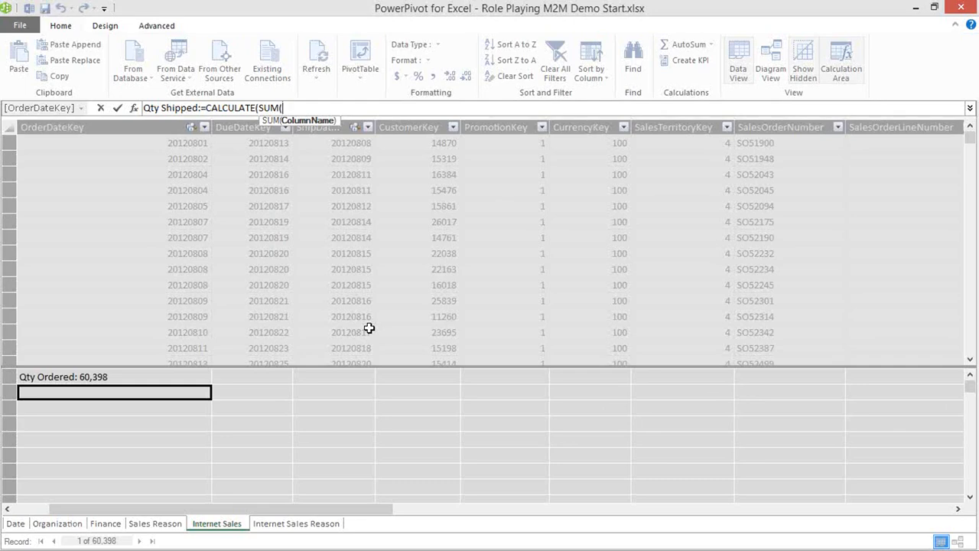
type("[or")
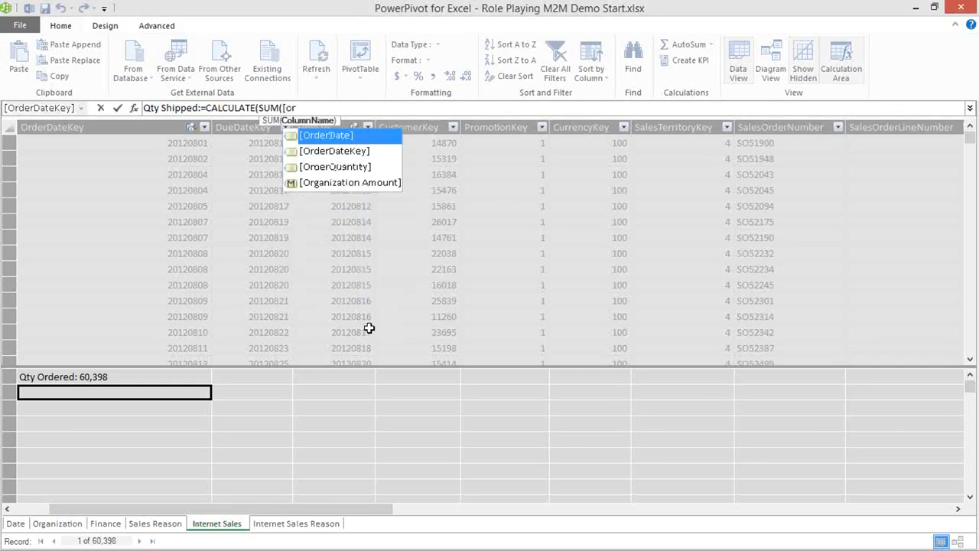
key("Down")
key("Down")
key("Tab")
type(")")
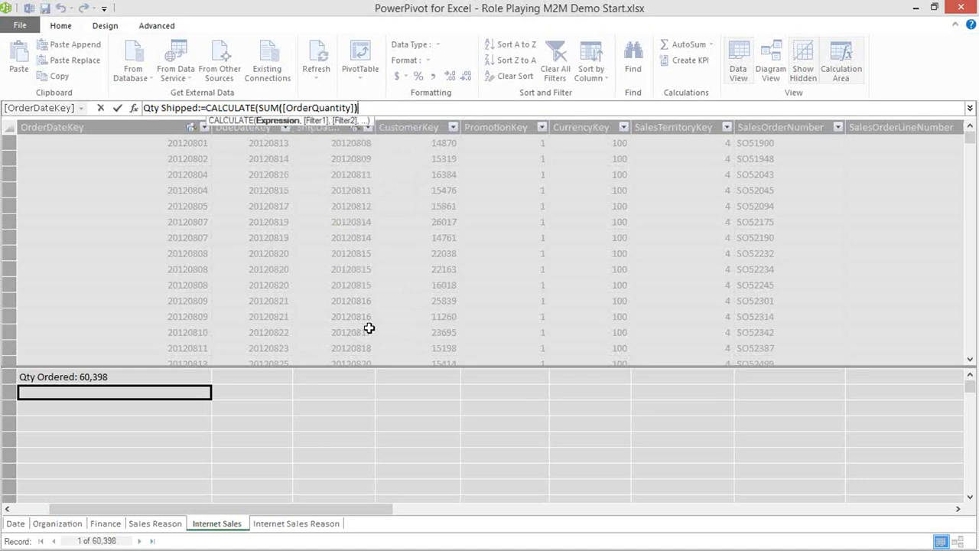
key("BackSpace")
type(",")
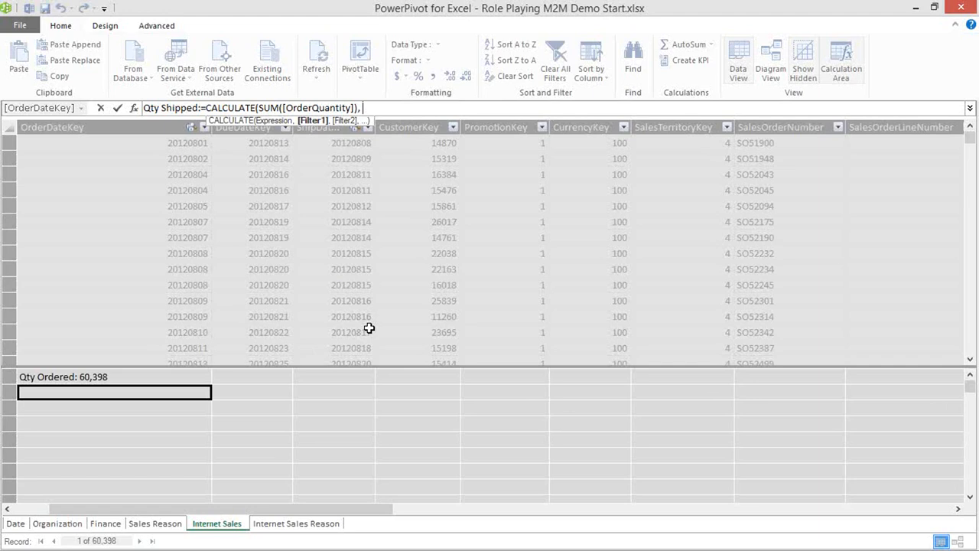
Step: Add USERELATIONSHIP as the CALCULATE filter in the Qty Shipped formula, with [ShipDateKey] as its first column
type("us")
key("Tab")
type("'s")
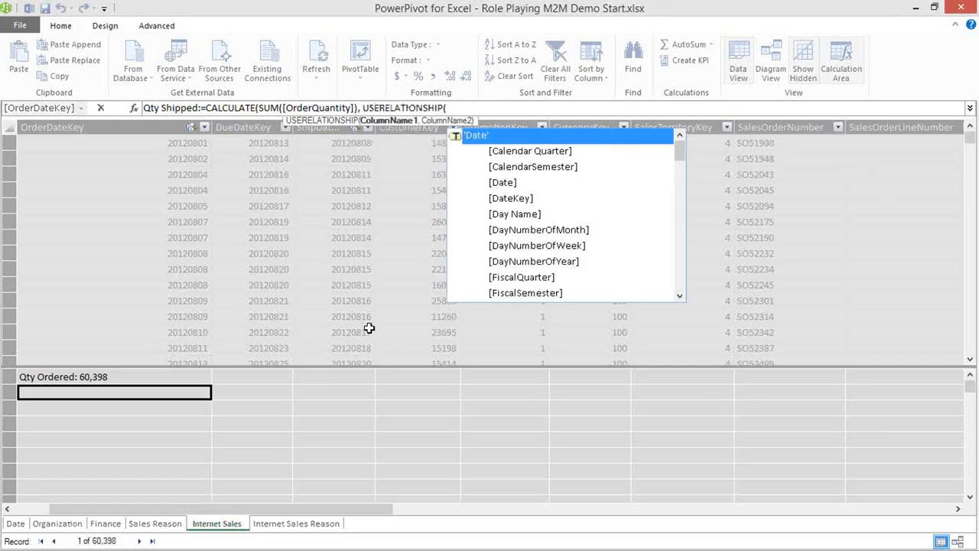
type("h")
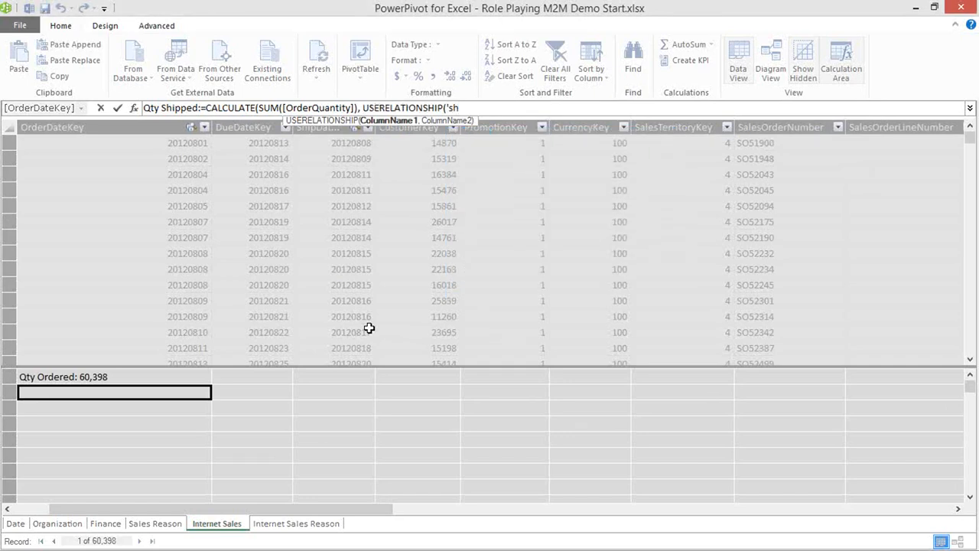
key("BackSpace")
key("BackSpace")
key("BackSpace")
type("[s")
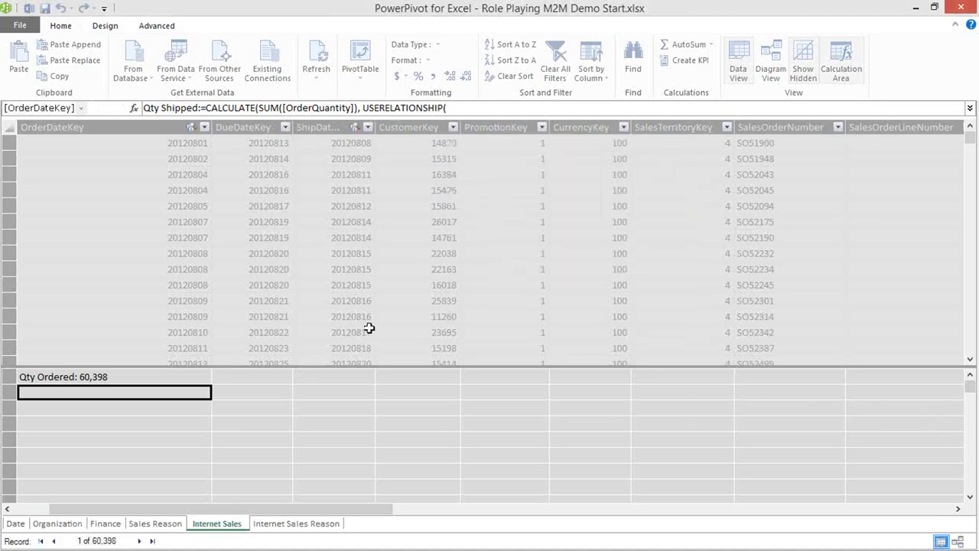
type("hi")
key("Down")
key("Tab")
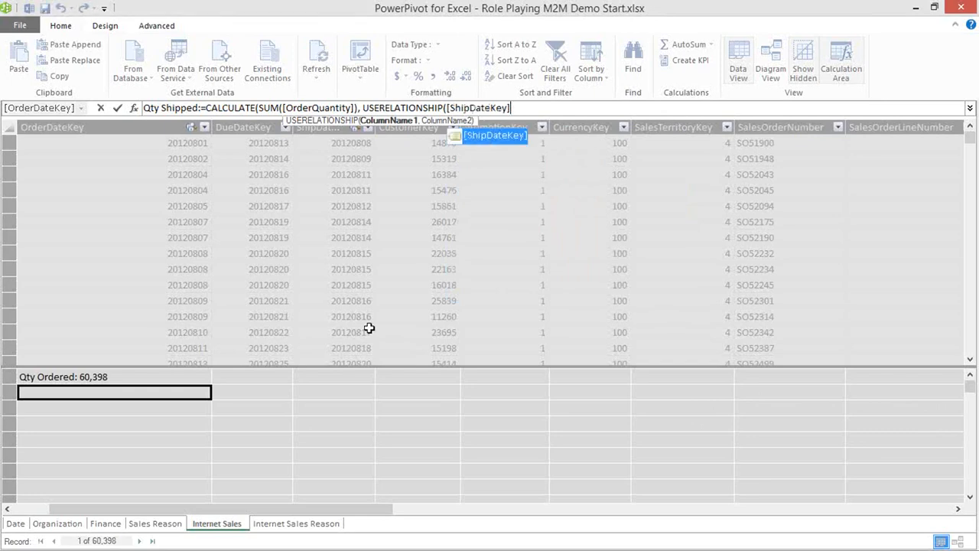
Step: Use 'Date'[DateKey] as the second USERELATIONSHIP column, close both functions and commit the Qty Shipped formula
key("BackSpace")
type(", 'd")
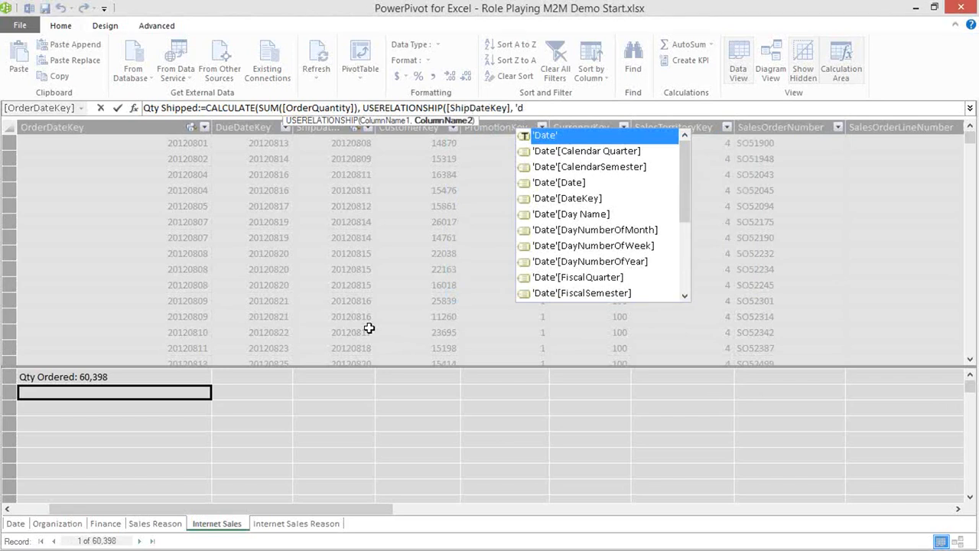
key("Down")
key("Down")
key("Down")
key("Down")
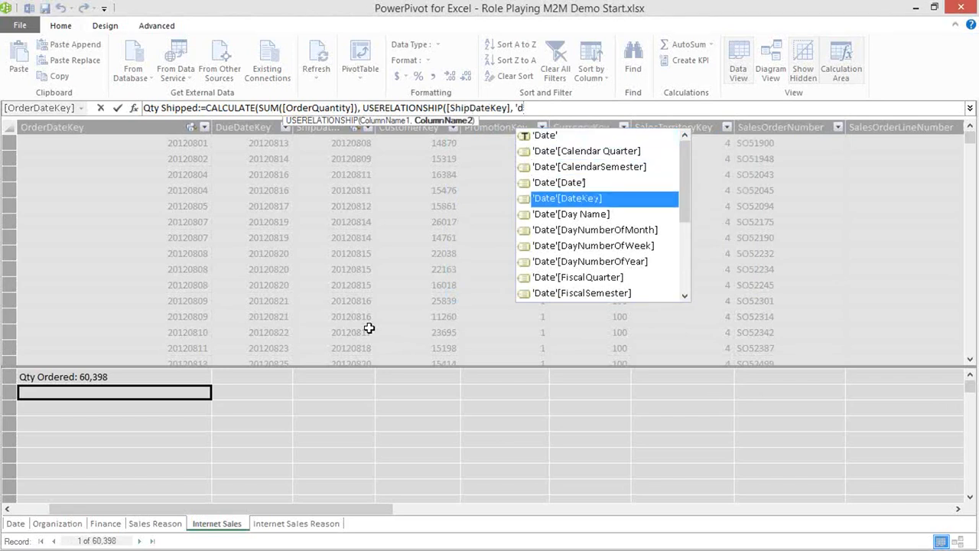
key("Tab")
type(")")
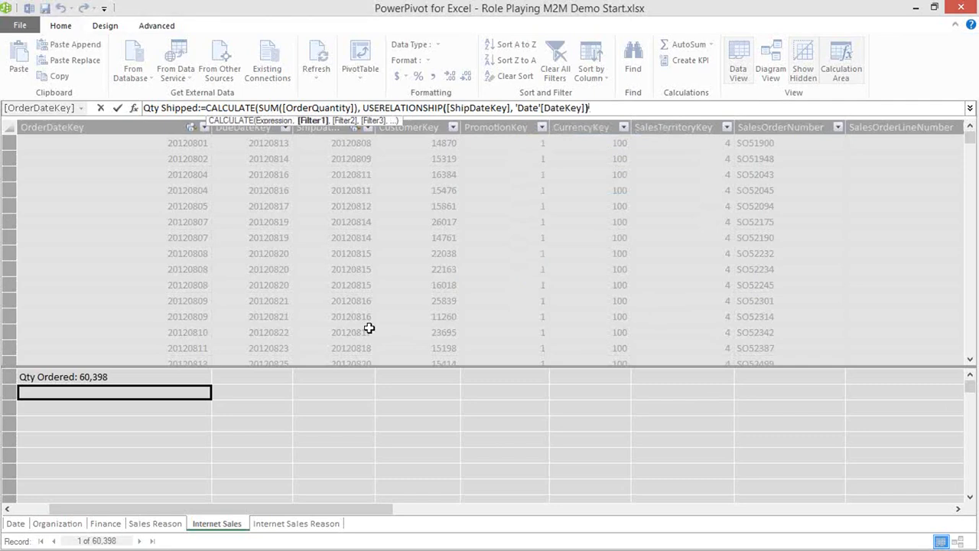
type(")")
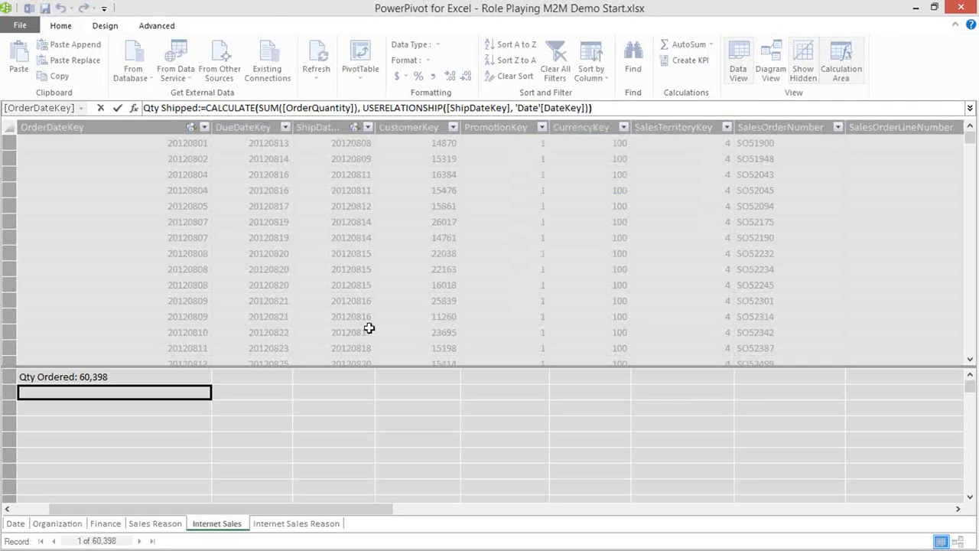
key("Return")
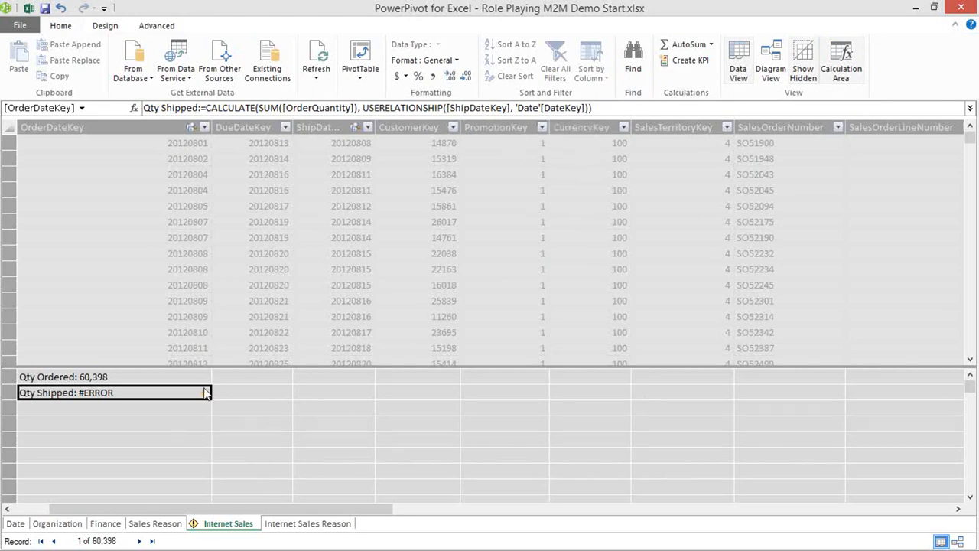
Step: Qualify [ShipDateKey] with 'Internet Sales' in the Qty Shipped formula, and format the calculated field as Whole Number
mouse_move(205, 393)
left_click(447, 108)
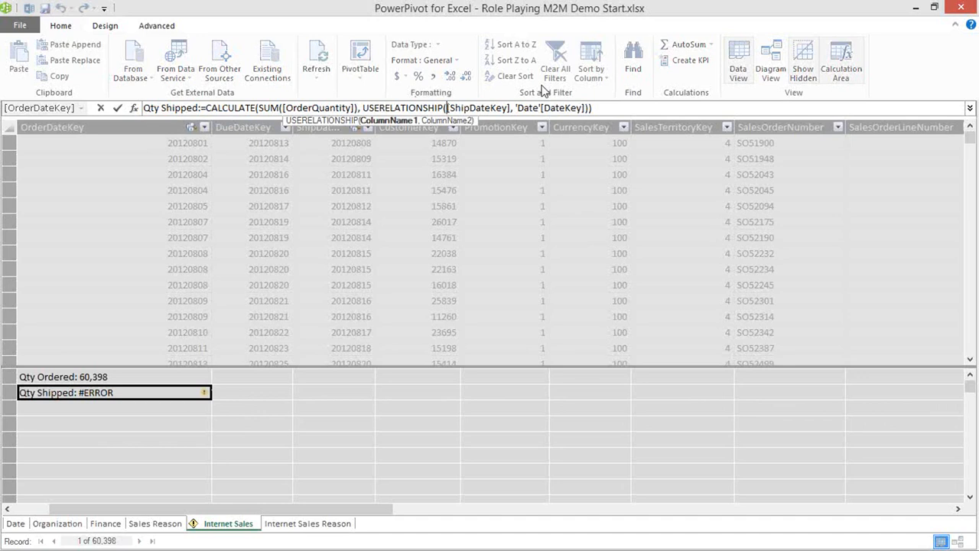
type("'In")
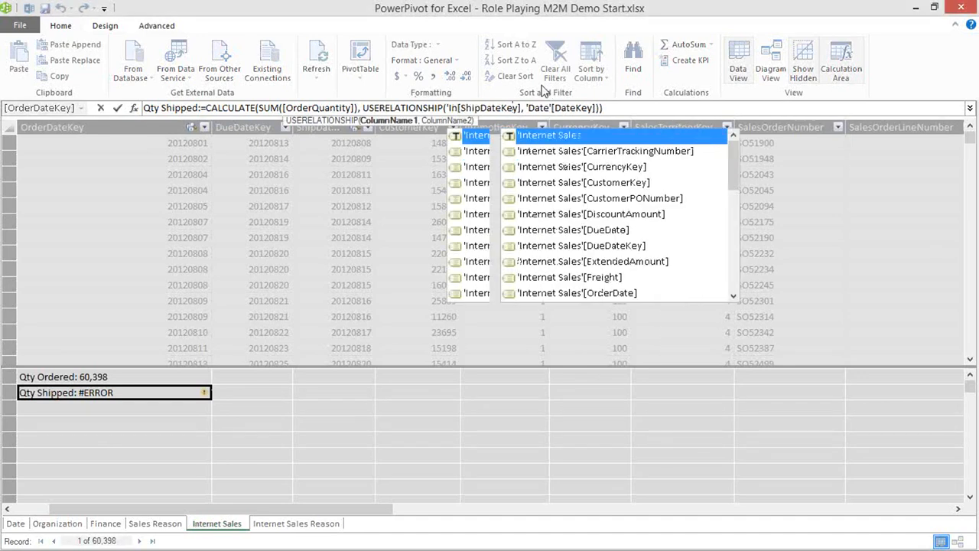
key("Tab")
key("Return")
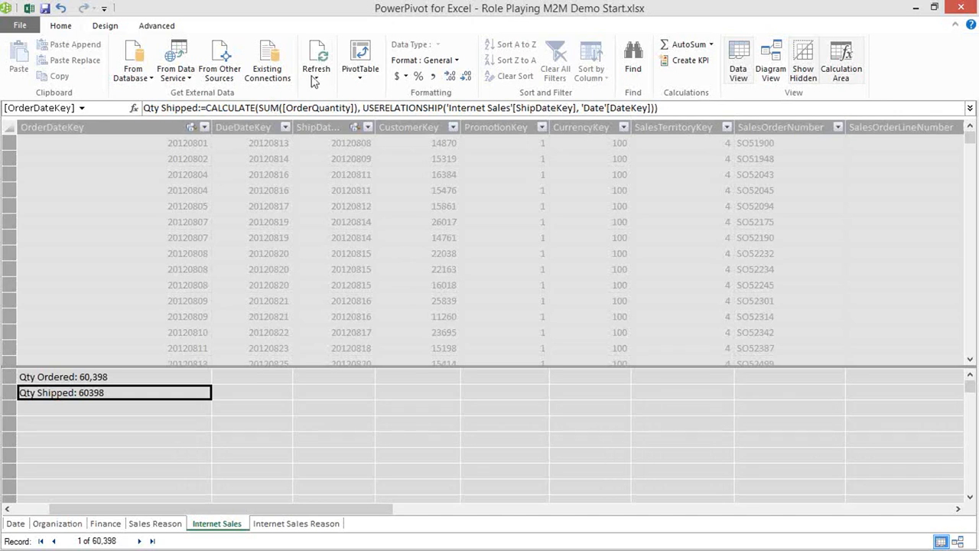
left_click(420, 62)
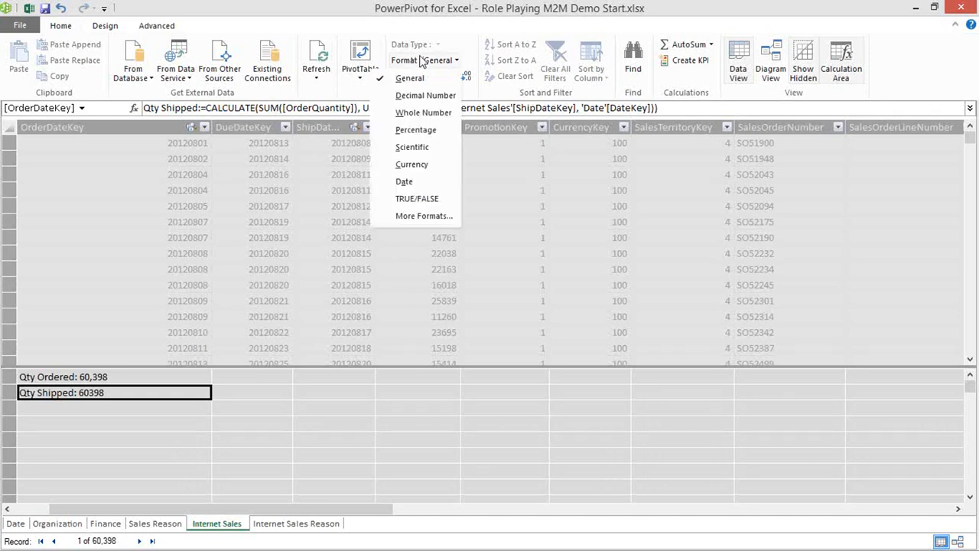
left_click(421, 112)
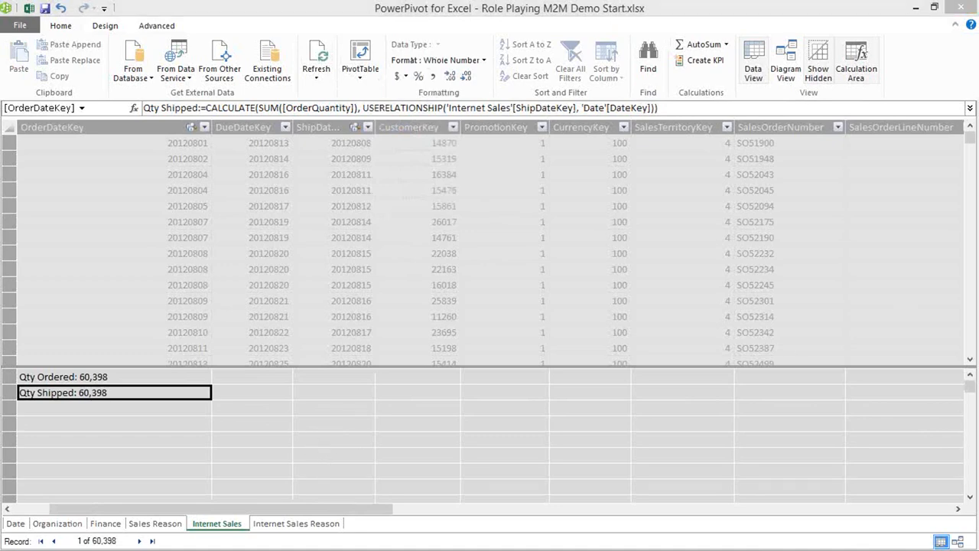
Step: Switch to the Excel workbook and add Qty Shipped from Internet Sales to the PivotTable values
key("alt+Tab")
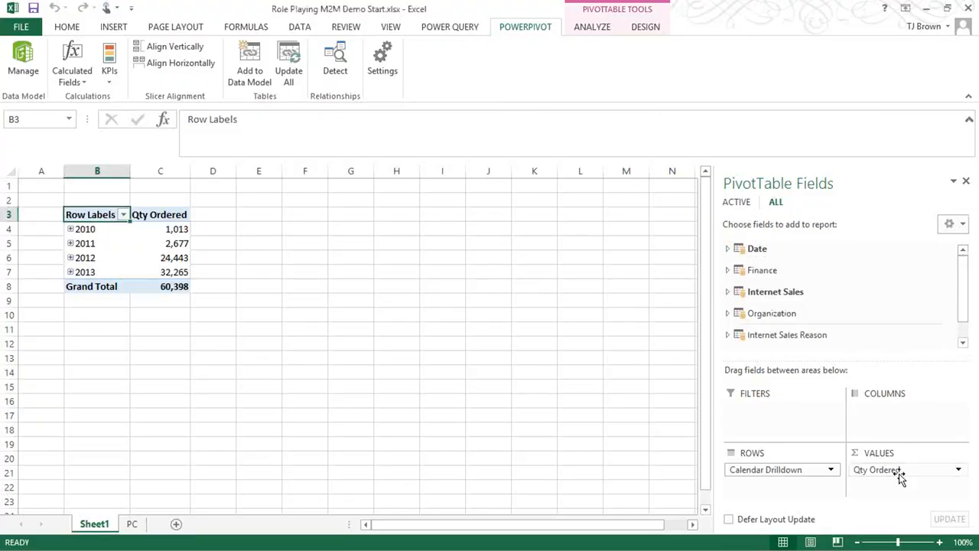
left_click(728, 294)
scroll(731, 298, "down", 5)
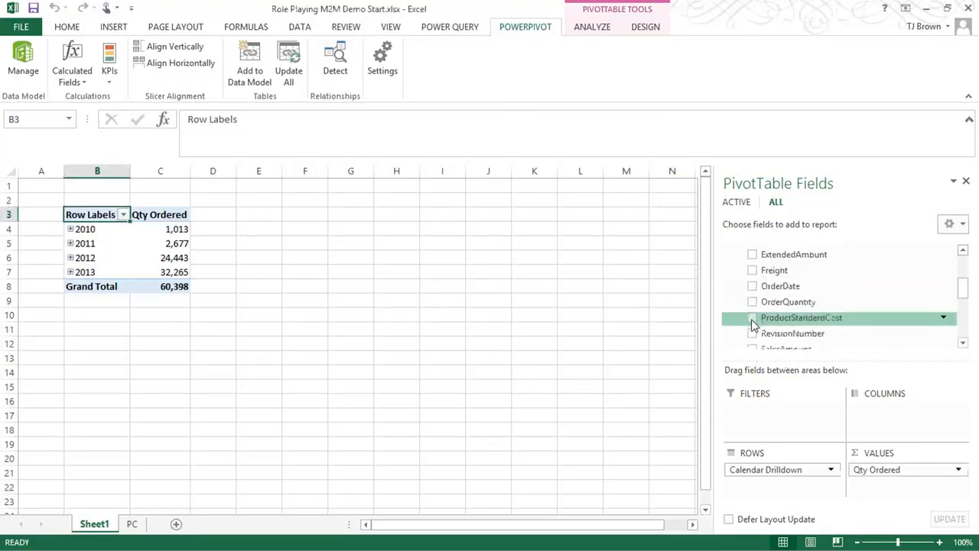
left_click(753, 288)
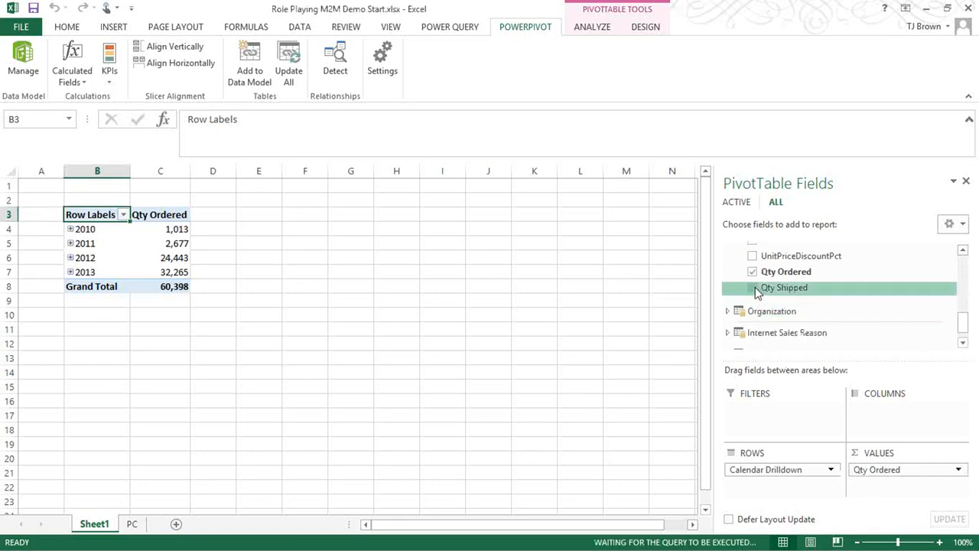
Step: Compare the Qty Ordered and Qty Shipped values for each year in the PivotTable
left_click(171, 227)
left_click(213, 230)
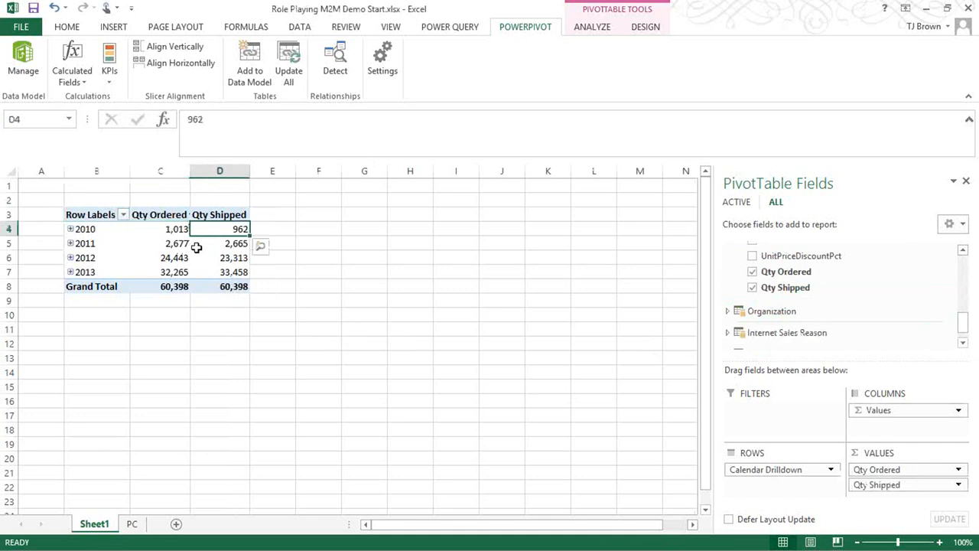
left_click(186, 246)
left_click(213, 247)
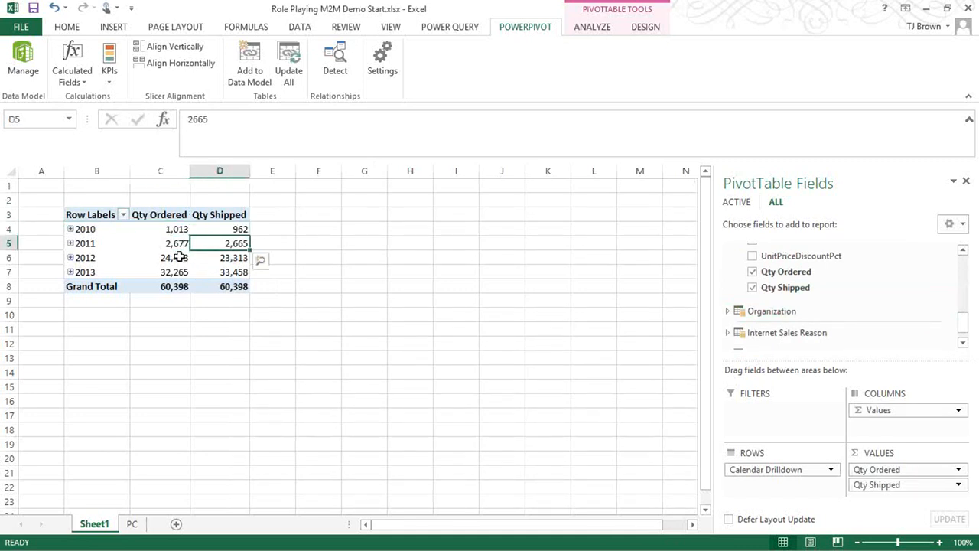
left_click(176, 257)
left_click(213, 260)
left_click(169, 269)
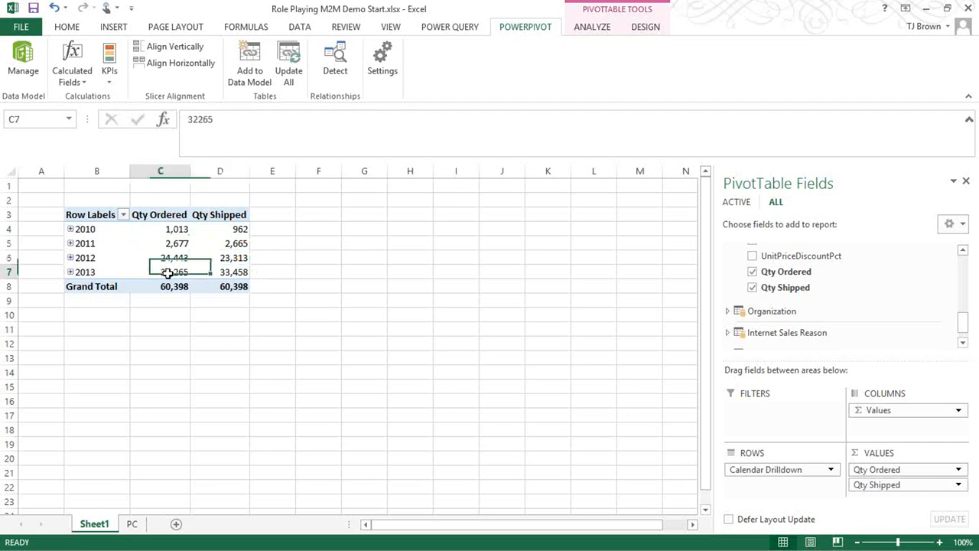
left_click(176, 258)
left_click(216, 257)
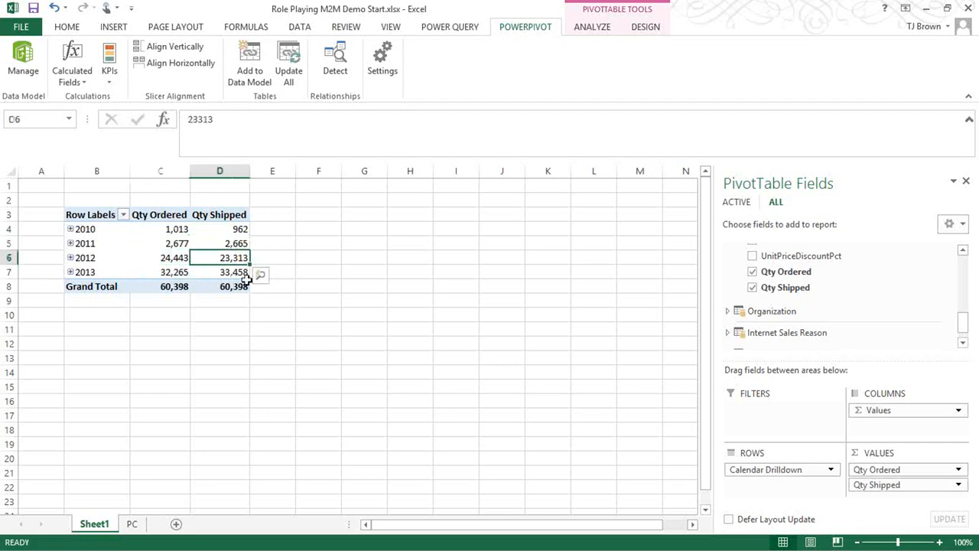
left_click(311, 233)
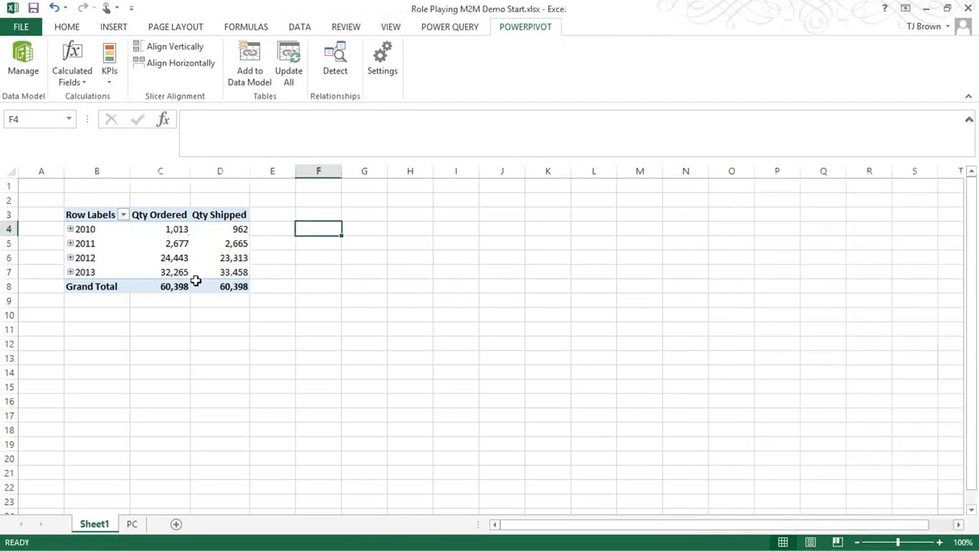
Step: Rename the PivotTable worksheet Sheet1 as Role
mouse_move(194, 280)
right_click(90, 523)
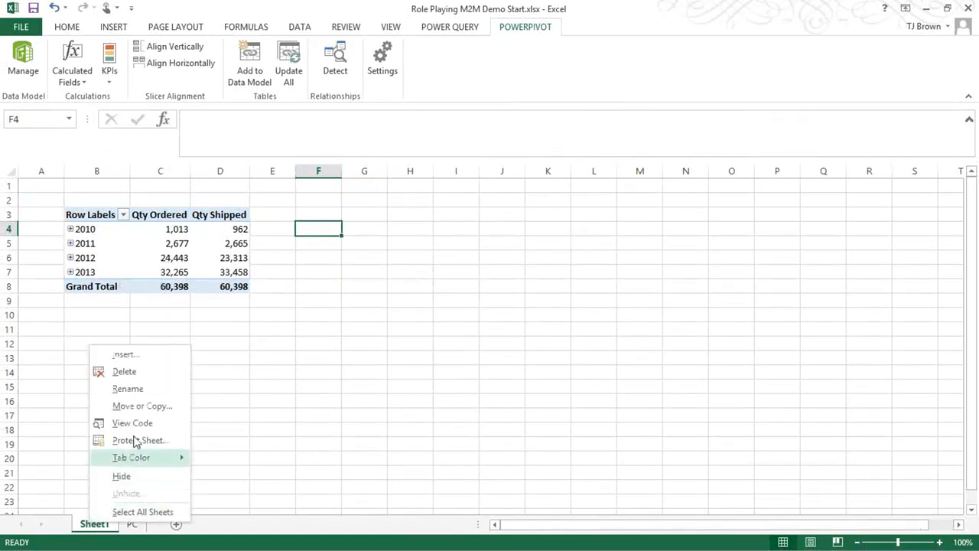
left_click(141, 392)
type("Role")
key("Return")
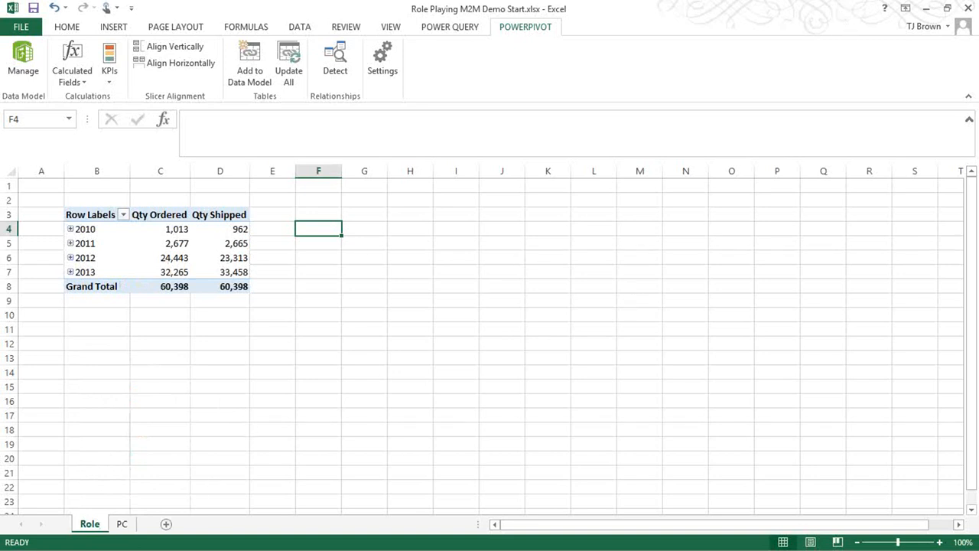
Step: Switch to the PowerPivot window, show the diagram of the model and move the Sales Reason table slightly away from Date
key("alt+Tab")
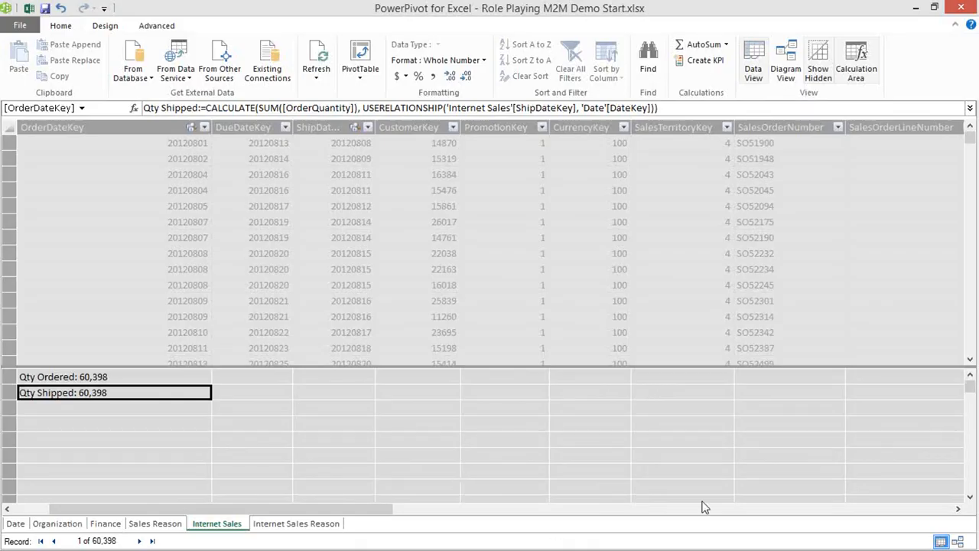
left_click(958, 542)
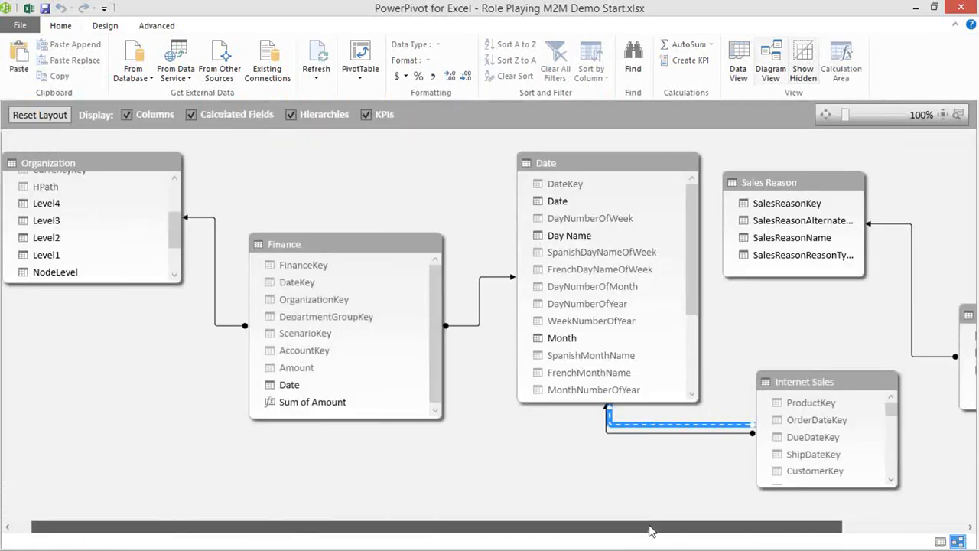
left_click_drag(648, 530, 754, 502)
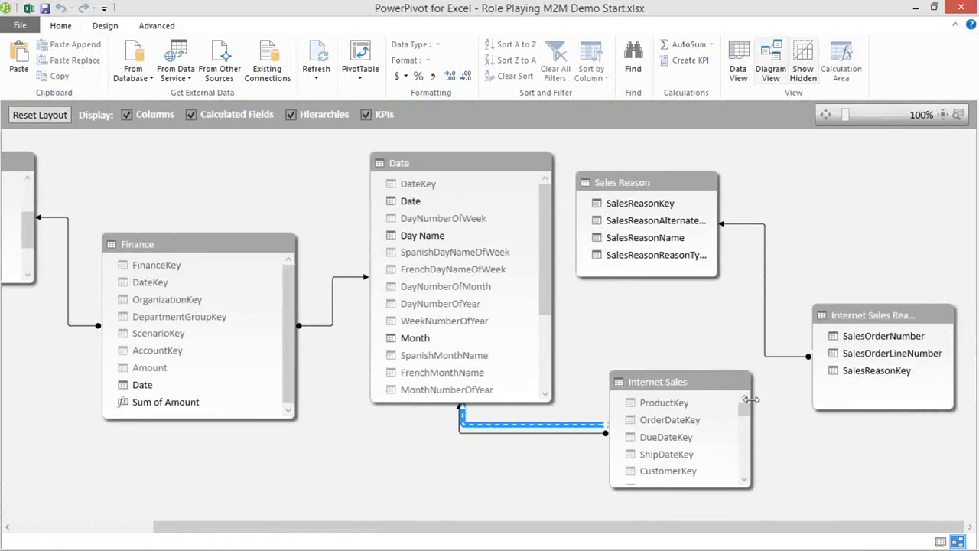
left_click_drag(657, 189, 699, 175)
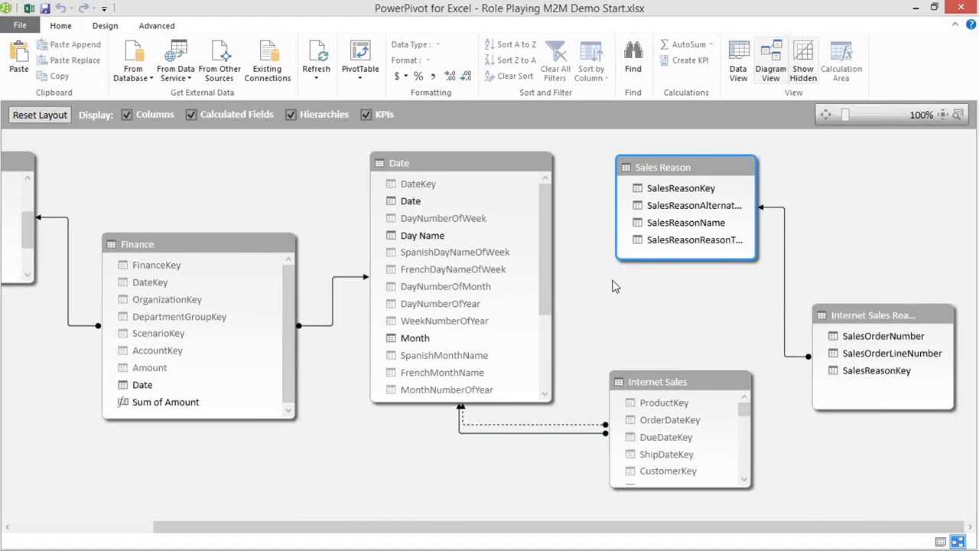
Step: Inspect the OrderDateKey and DueDateKey columns of Internet Sales, and widen the Internet Sales Reason table to fit its full title
left_click(665, 420)
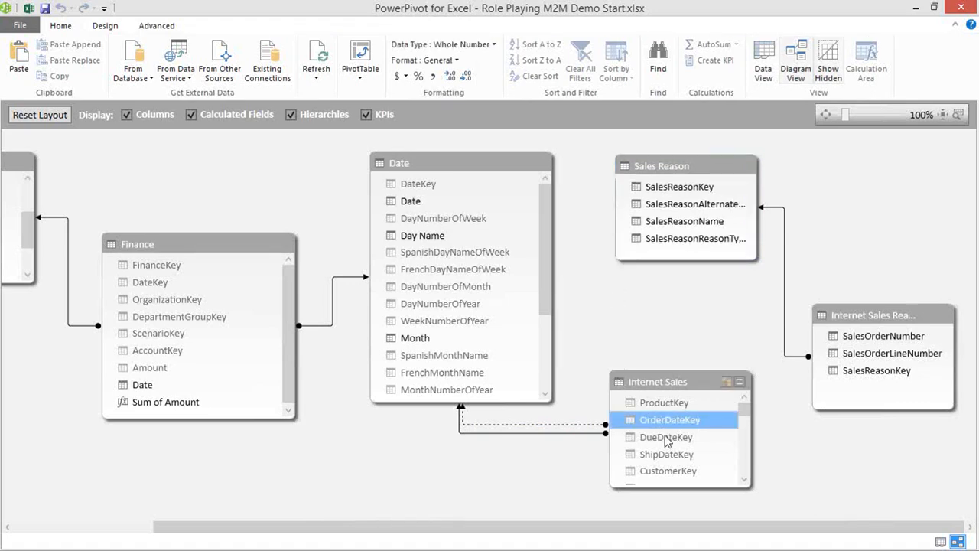
left_click(667, 440)
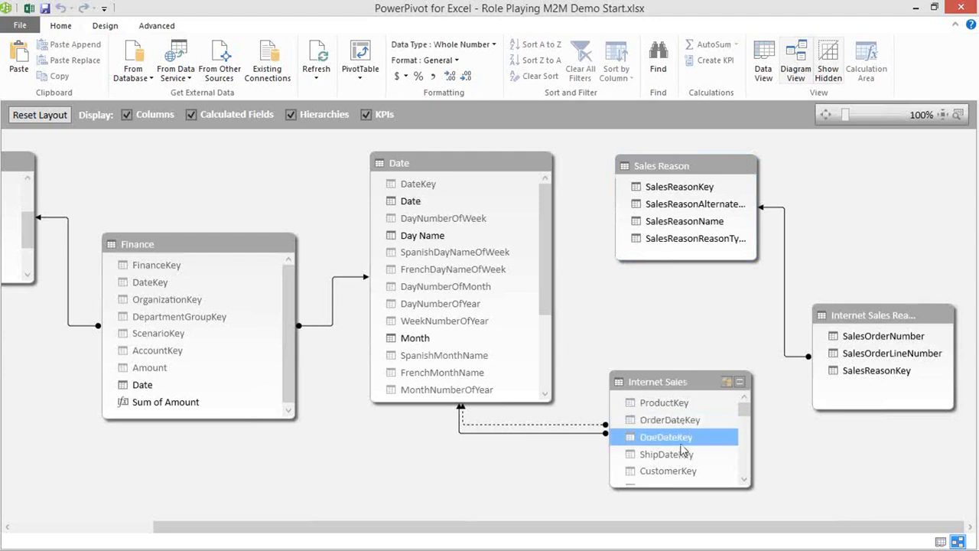
left_click(682, 385)
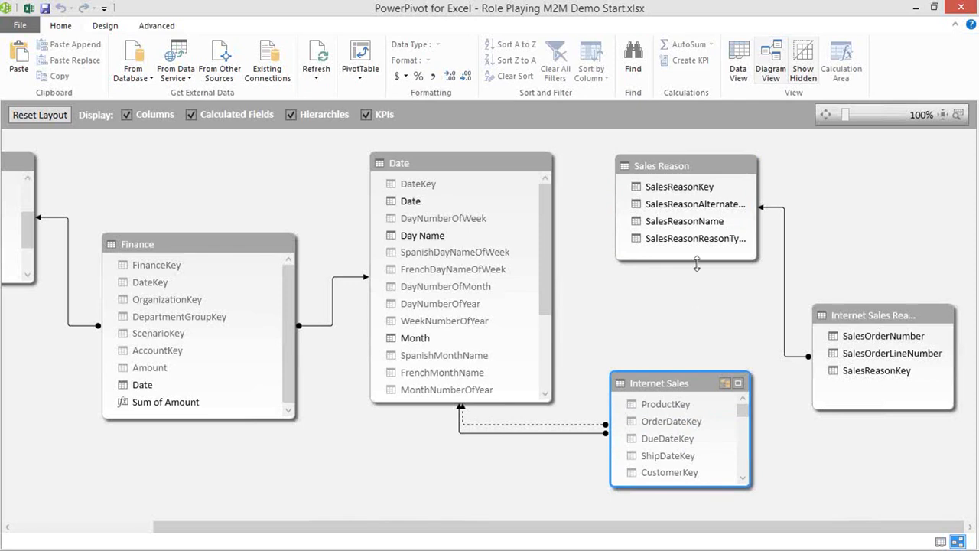
left_click(812, 320)
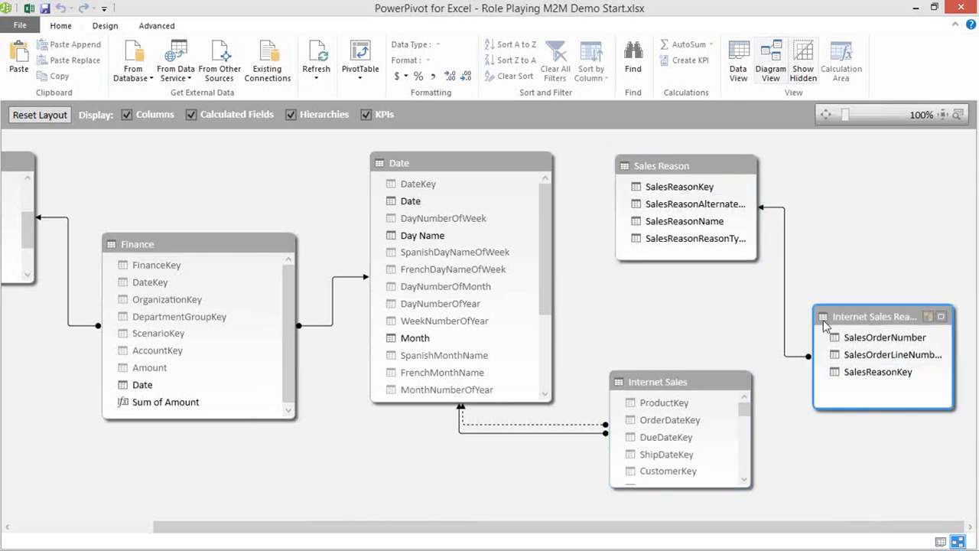
left_click_drag(809, 325, 785, 327)
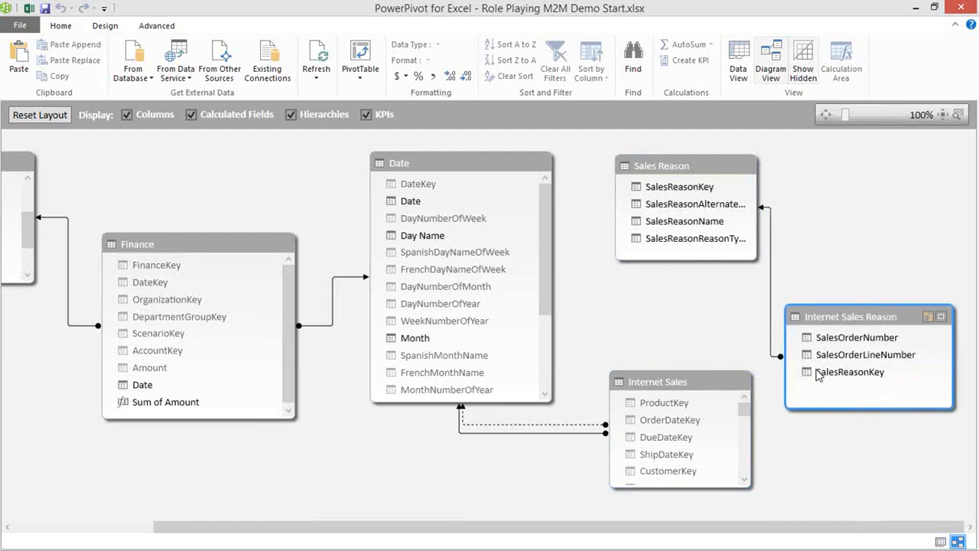
Step: Show the Internet Sales Reason table as a data grid and widen its SalesReasonKey column to fit the header
left_click(940, 542)
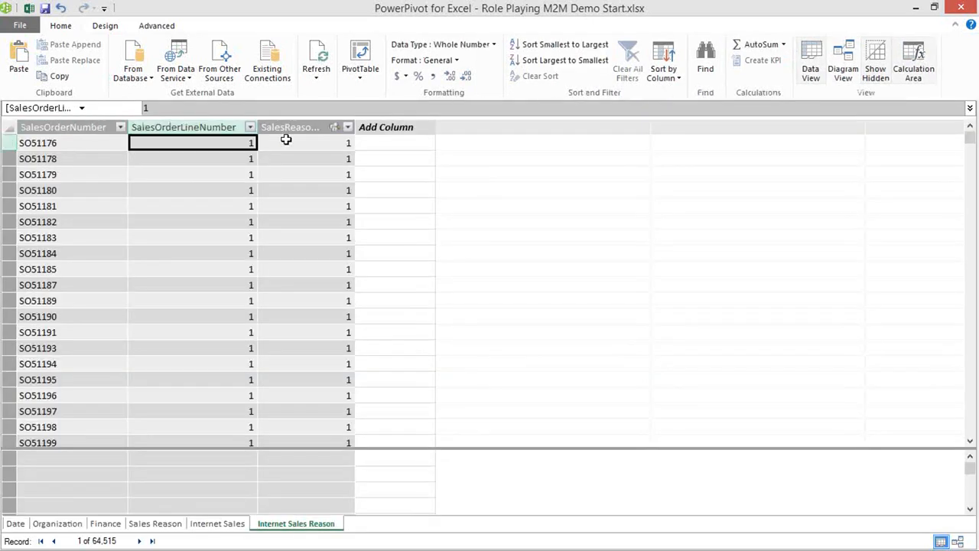
left_click(319, 142)
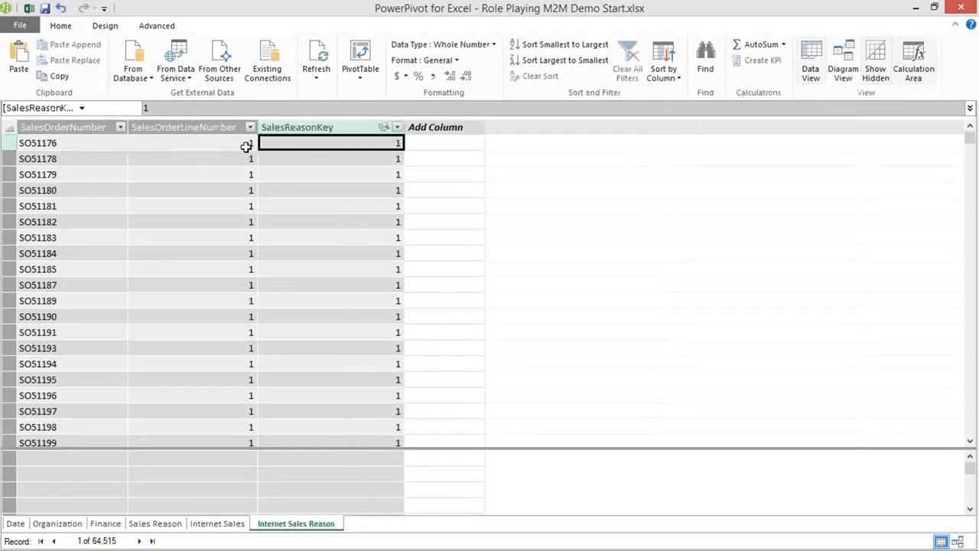
Step: Insert a new column before OrderDateKey in the Internet Sales table
left_click(200, 525)
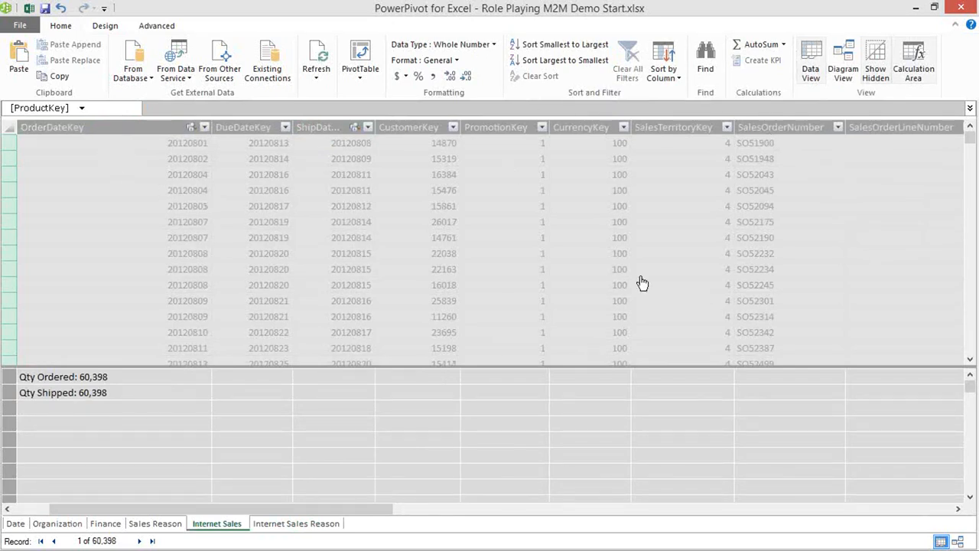
right_click(81, 127)
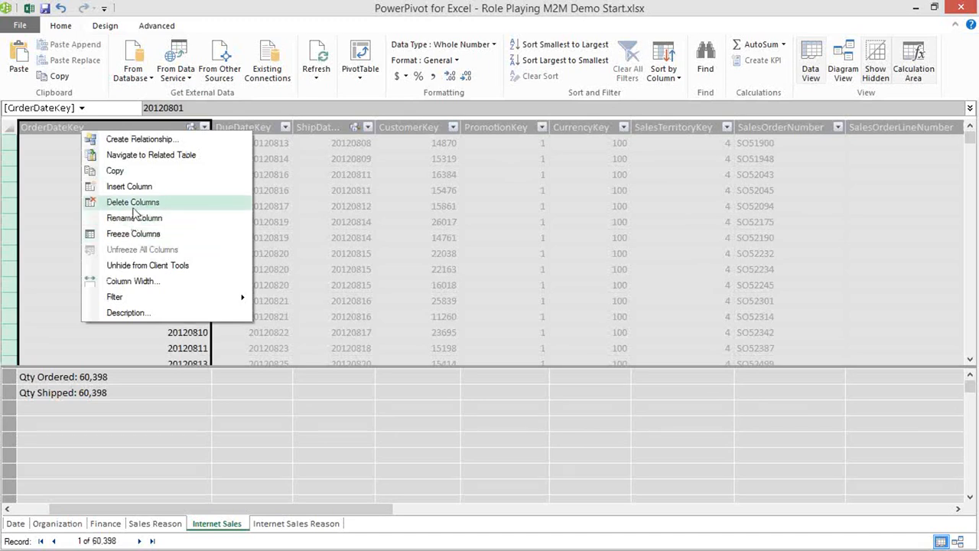
left_click(134, 188)
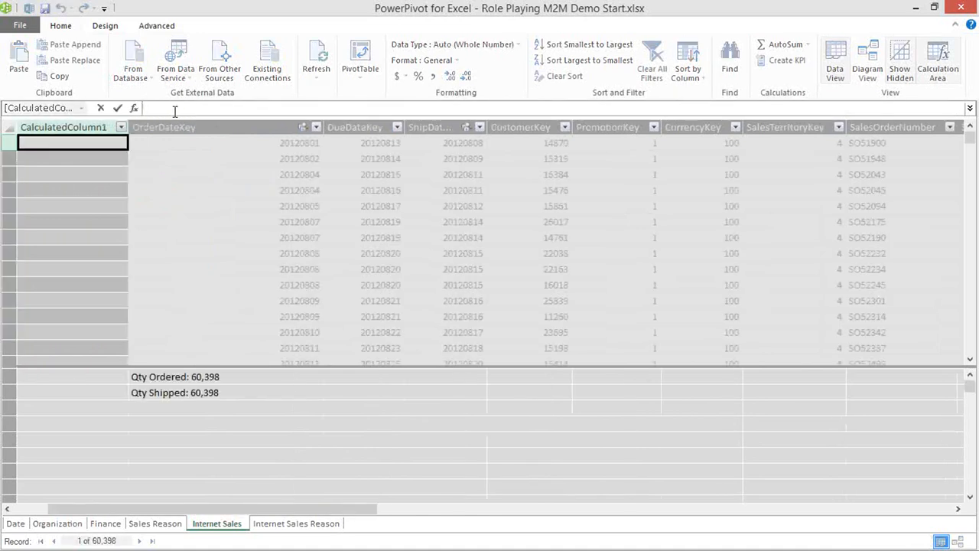
Step: Enter the formula =[SalesOrderNumber] & "|" & [SalesOrderLineNumber] for the inserted Internet Sales column
type("[sa")
key("BackSpace")
key("BackSpace")
key("BackSpace")
type("=[sal")
key("Down")
key("Down")
key("Tab")
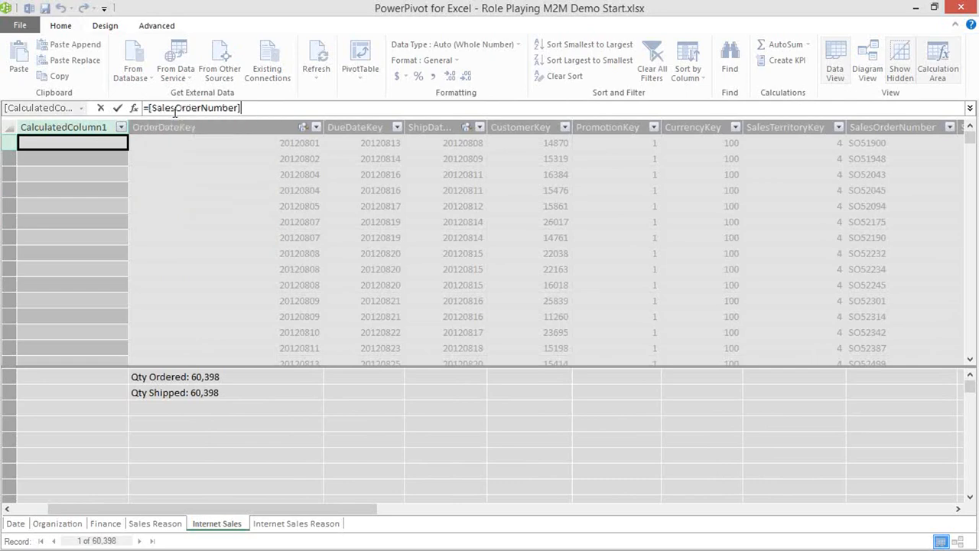
type("& \"")
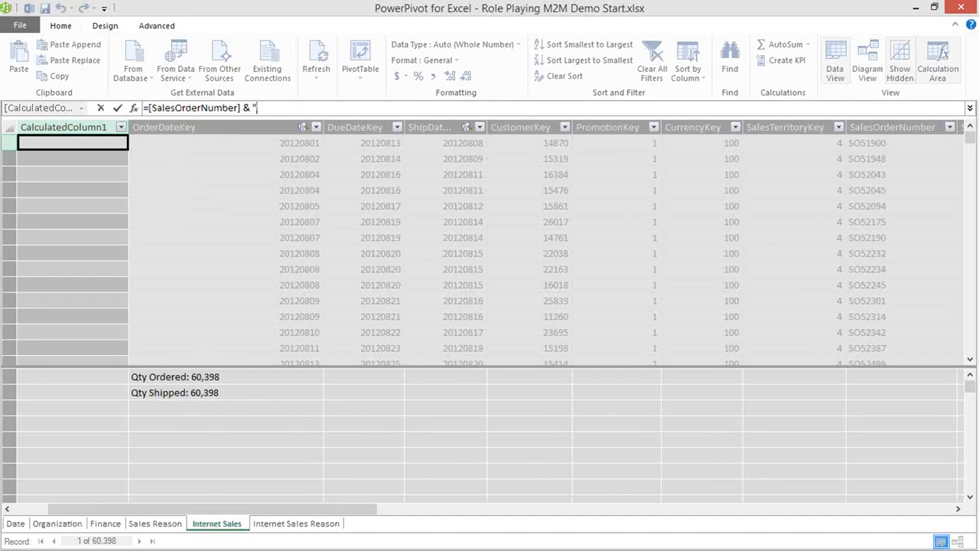
type(" | \" & [Sal")
key("Down")
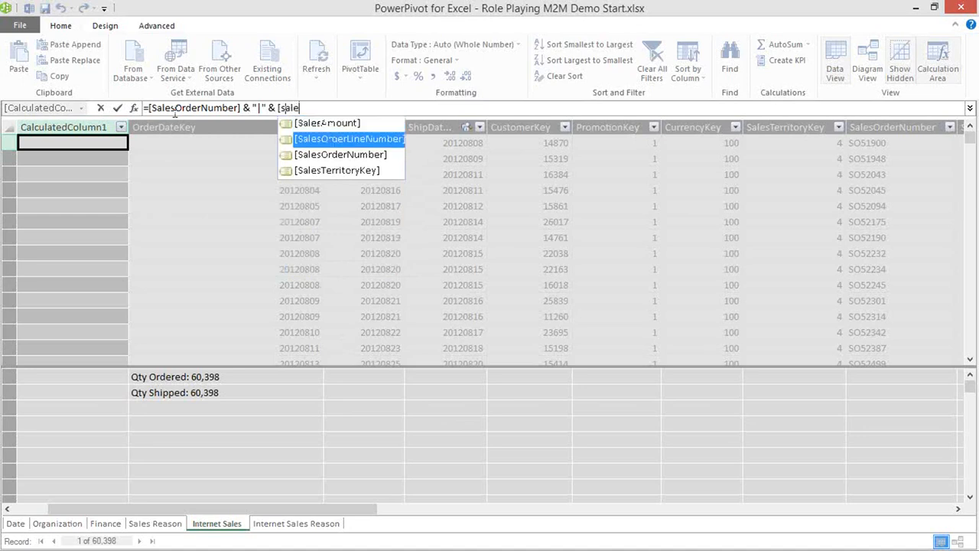
key("Tab")
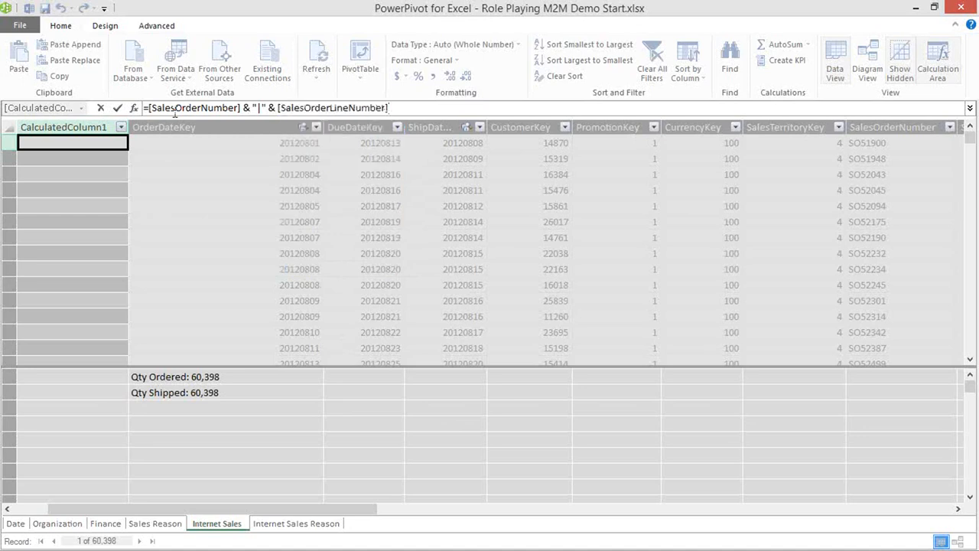
key("Return")
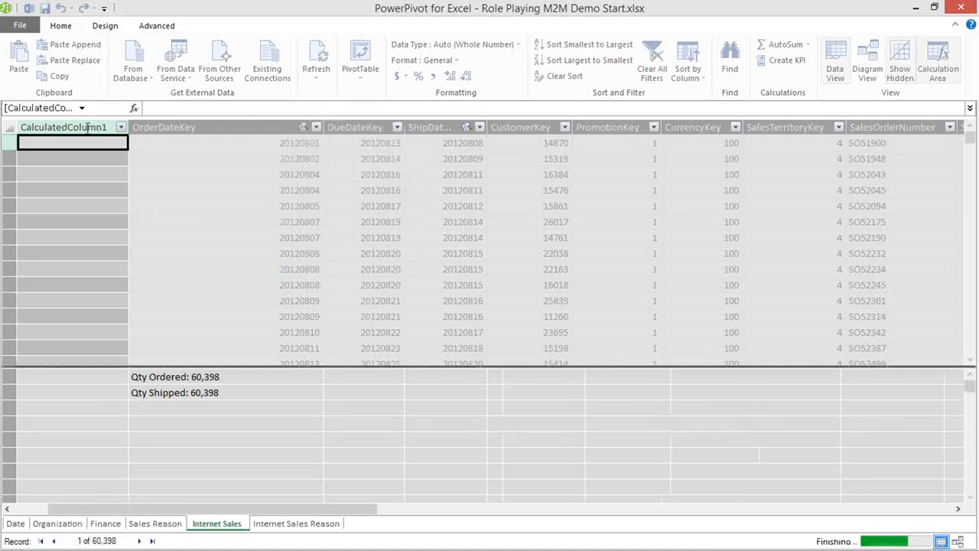
Step: Rename the new Internet Sales calculated column as OrderReasonKey and hide it from client tools
right_click(88, 133)
left_click(133, 218)
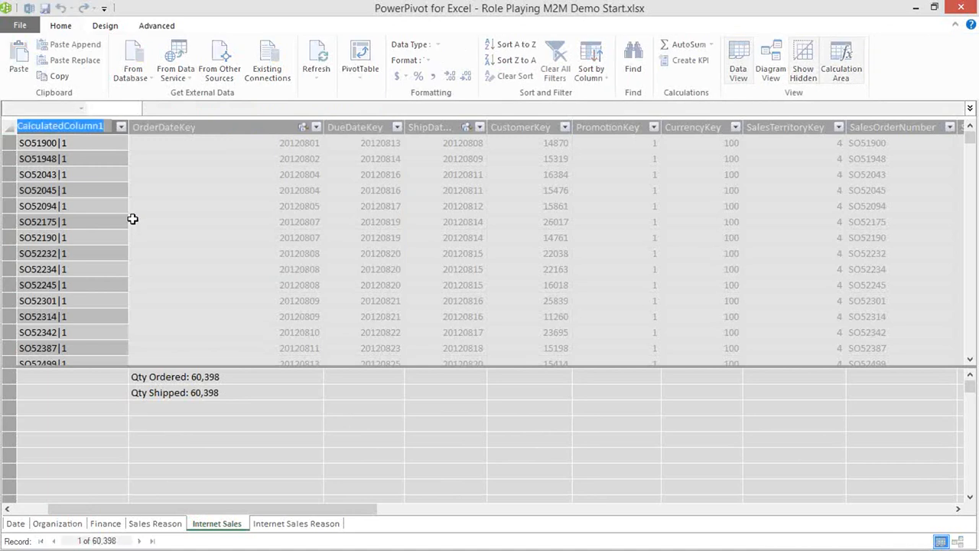
type("S")
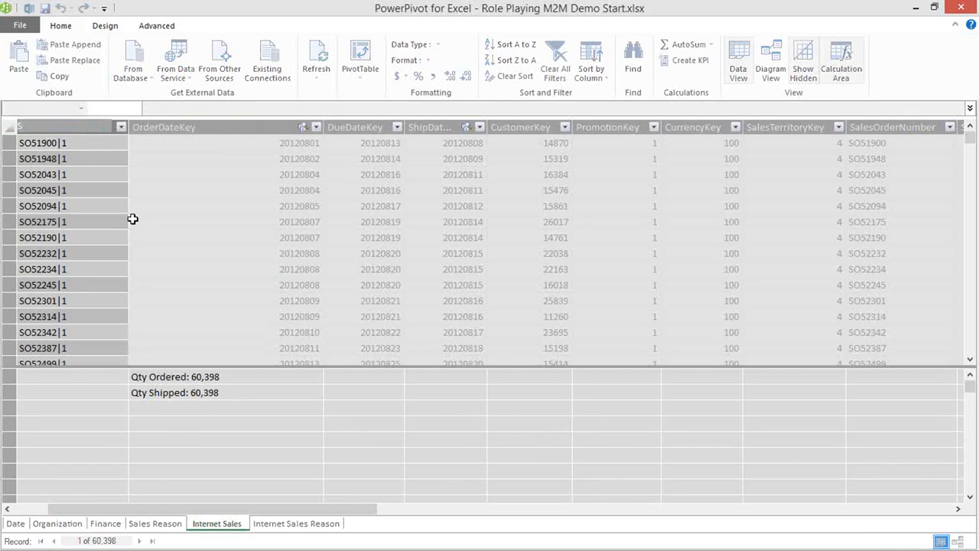
key("BackSpace")
type("OrderReasonKey")
key("Return")
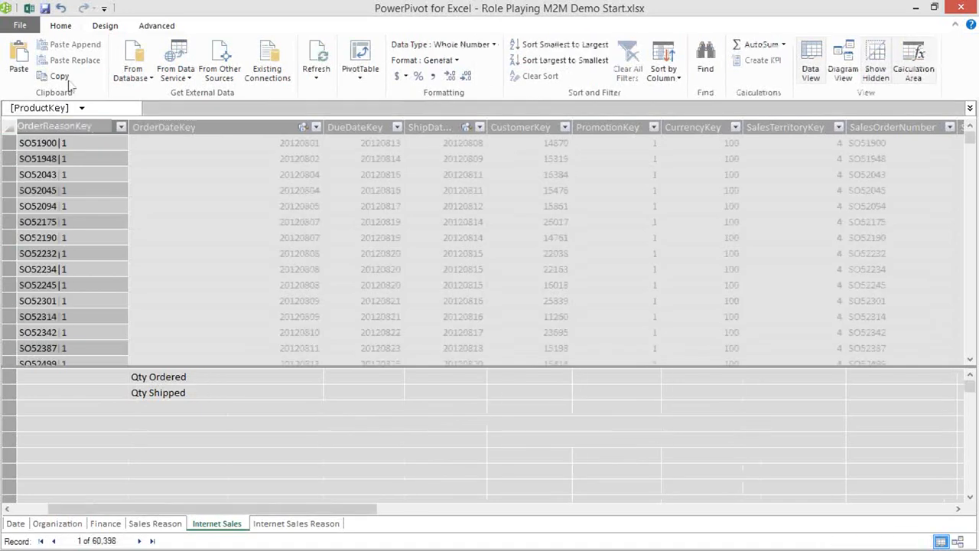
right_click(82, 129)
left_click(150, 267)
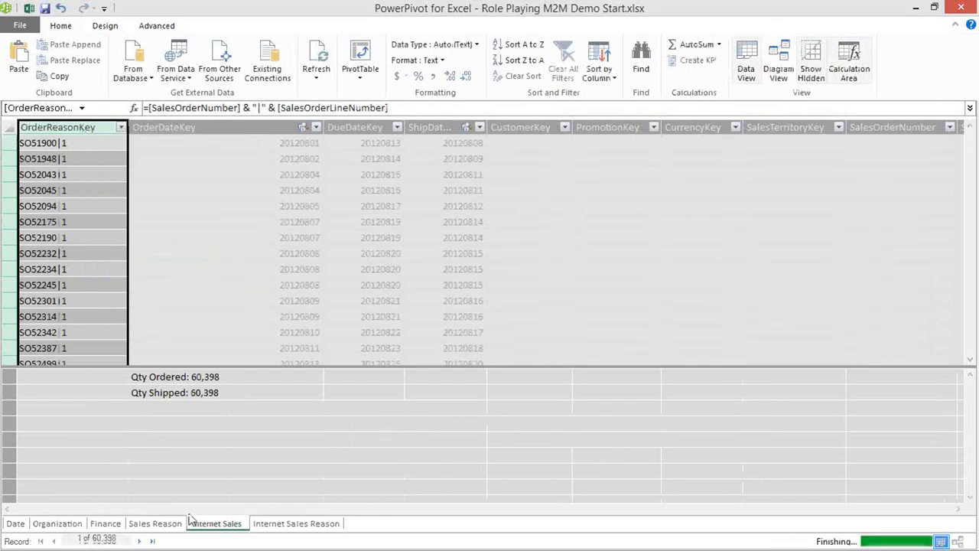
Step: Add a calculated column to Internet Sales Reason with the formula =[SalesOrderNumber] & "|" & [SalesOrderLineNumber]
left_click(271, 526)
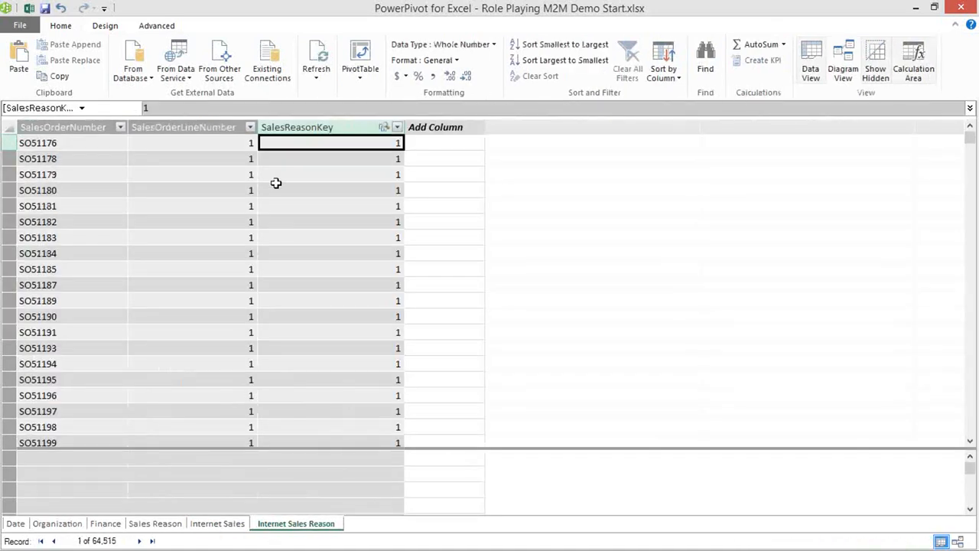
left_click(423, 142)
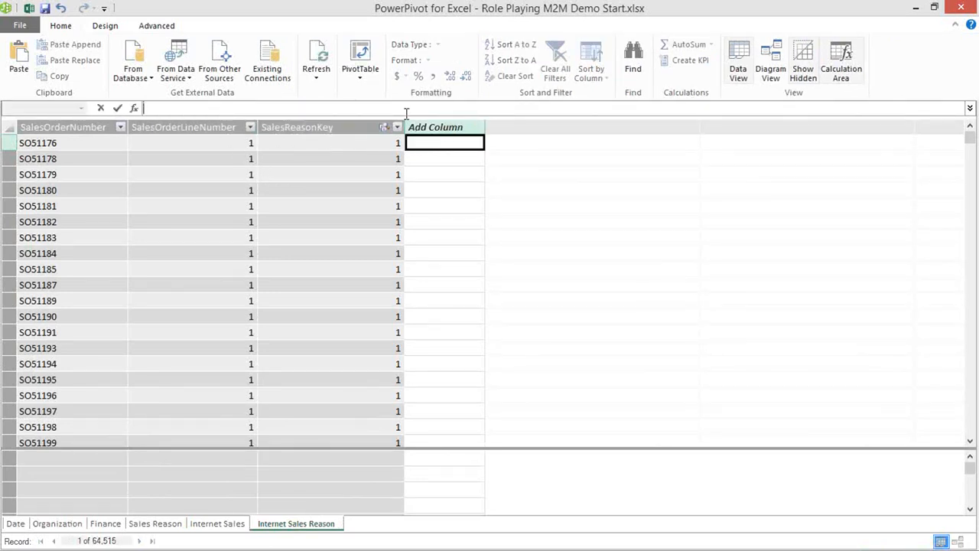
type("=")
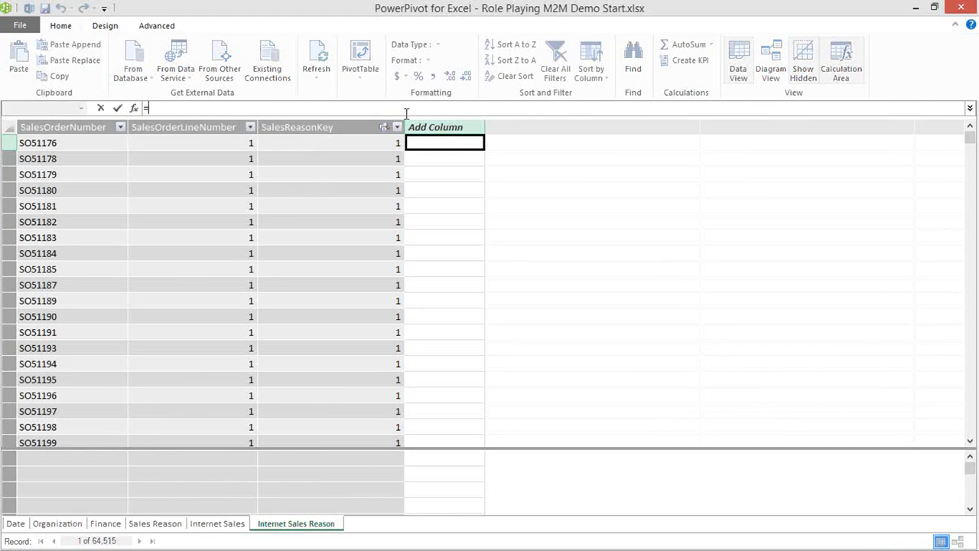
left_click(96, 147)
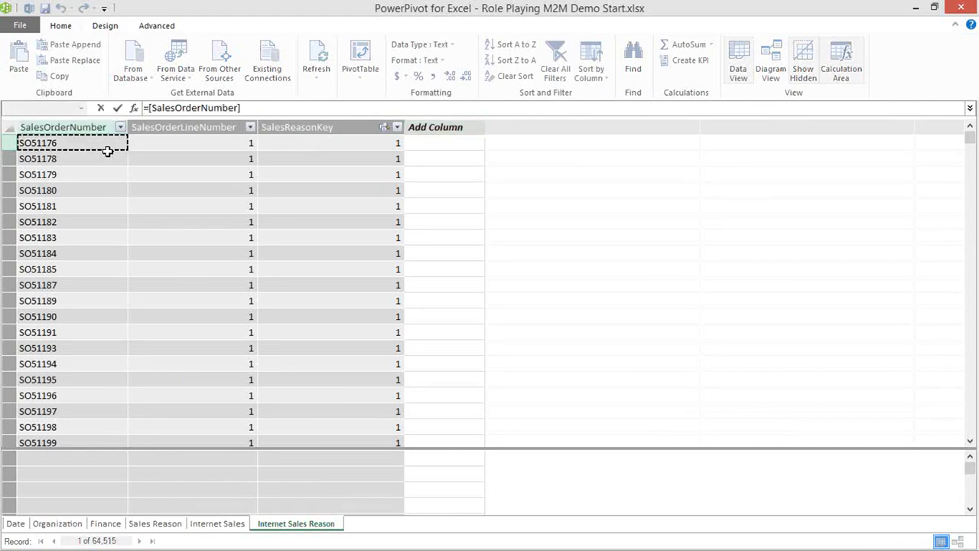
type("& \"|")
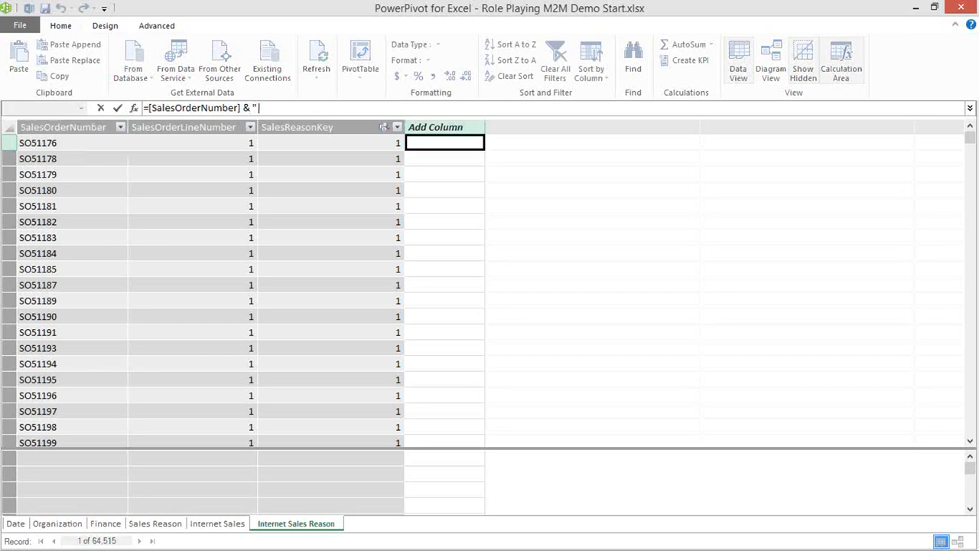
type("&")
left_click(211, 156)
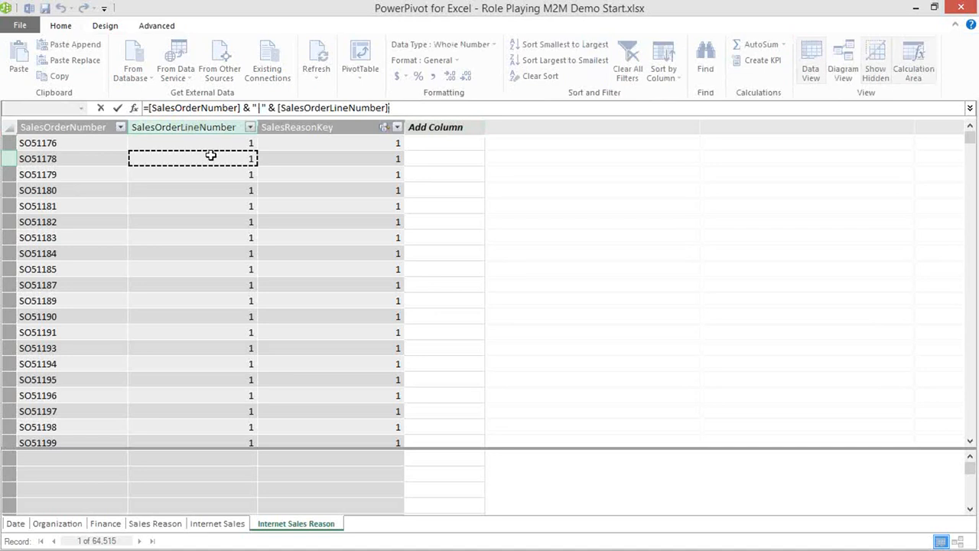
key("Return")
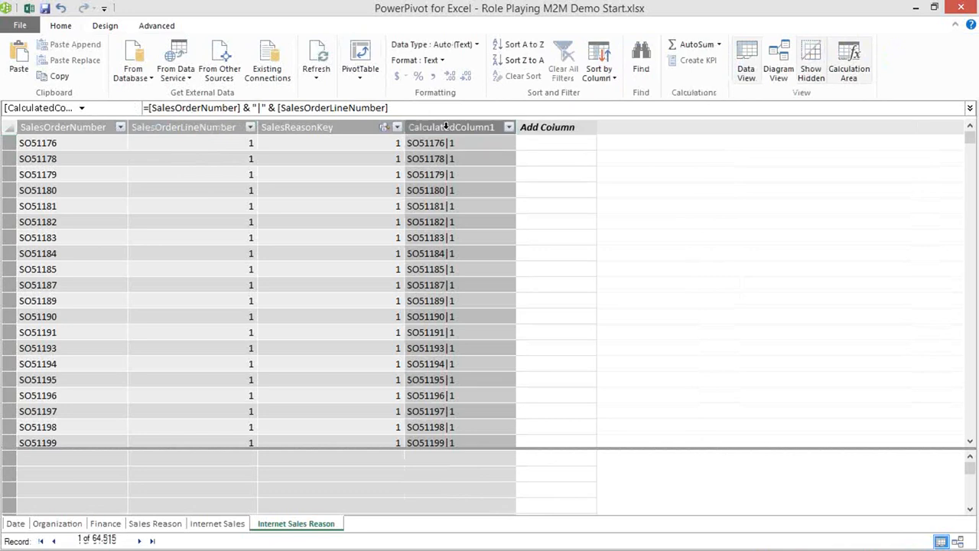
Step: Rename the Internet Sales Reason calculated column as OrderReasonKey and hide it from client tools
right_click(446, 126)
left_click(474, 217)
type("OrderReasonKey")
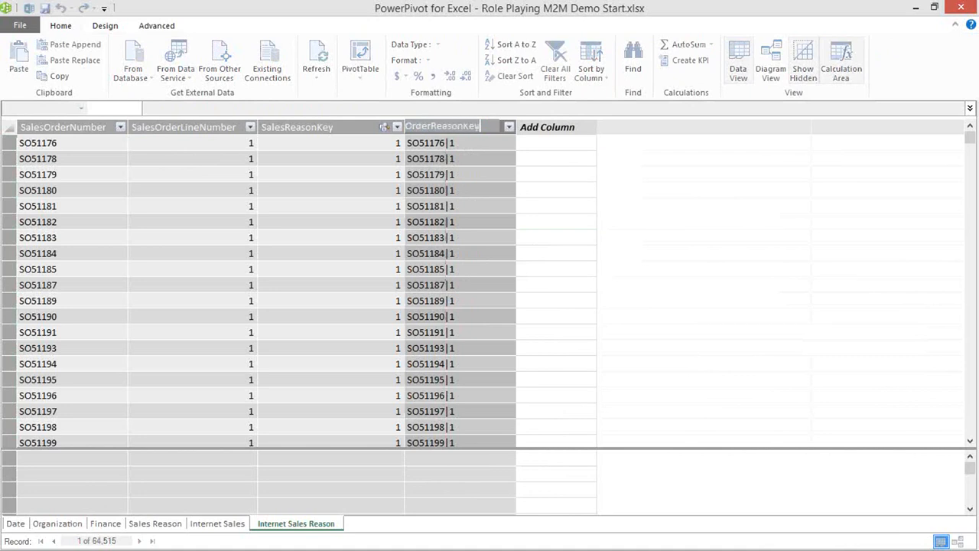
key("Return")
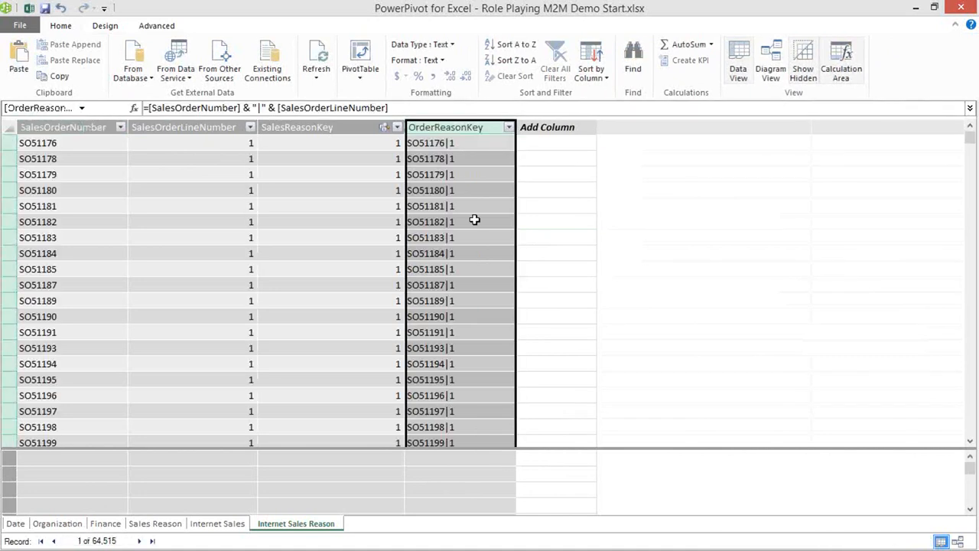
right_click(482, 129)
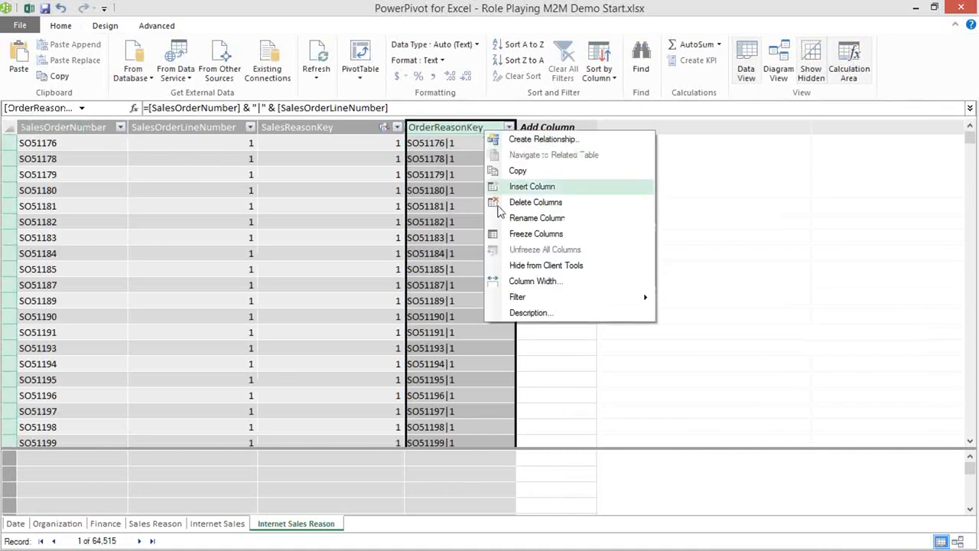
left_click(543, 265)
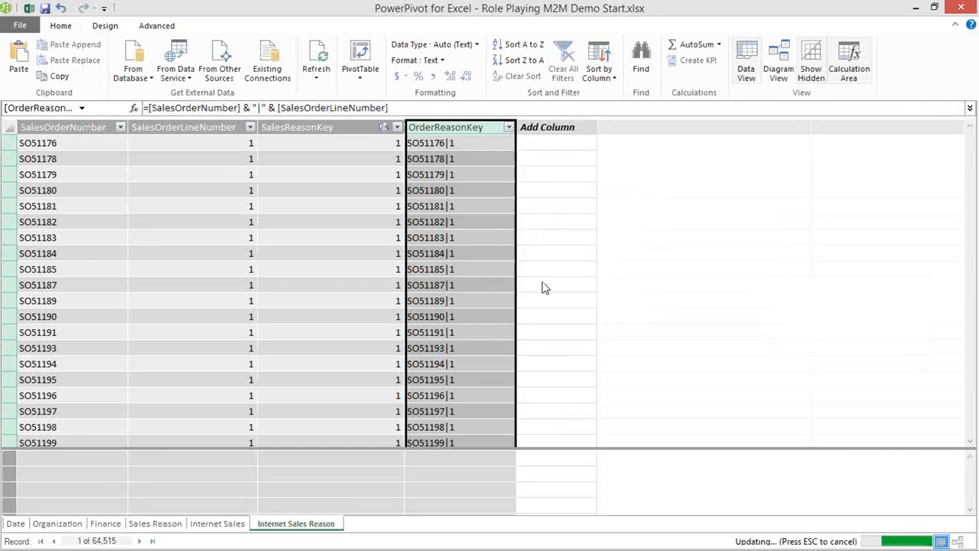
Step: Show the model diagram and create a relationship between the OrderReasonKey columns of Internet Sales and Internet Sales Reason
left_click(957, 542)
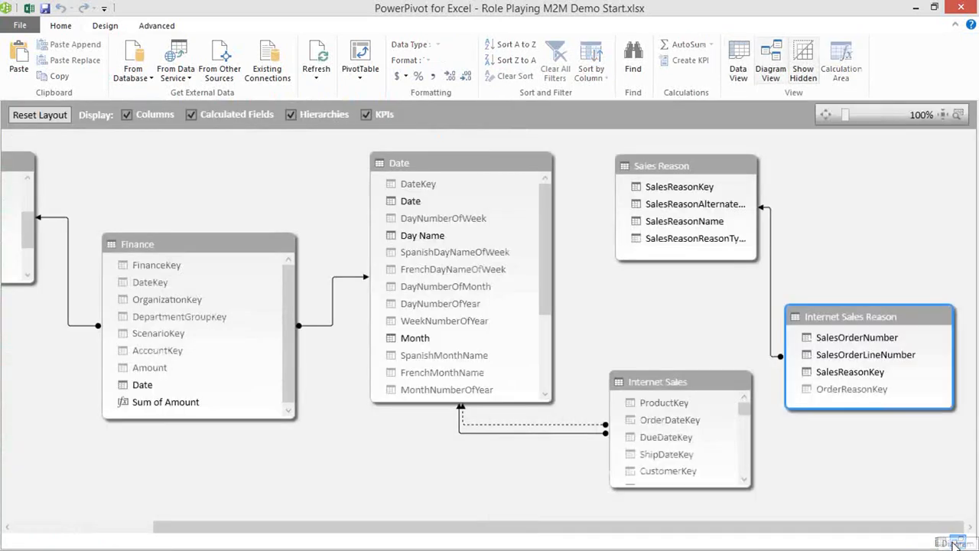
left_click(732, 407)
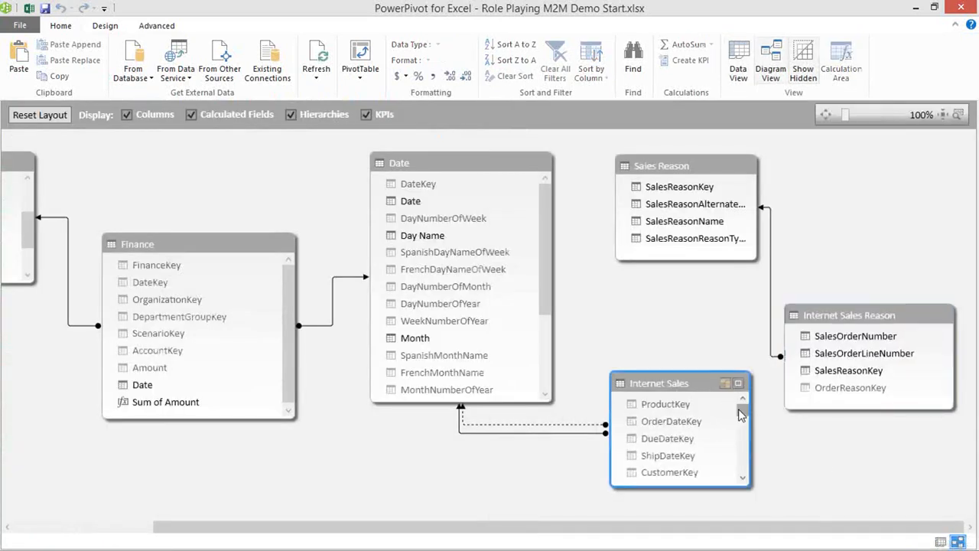
left_click_drag(741, 413, 742, 468)
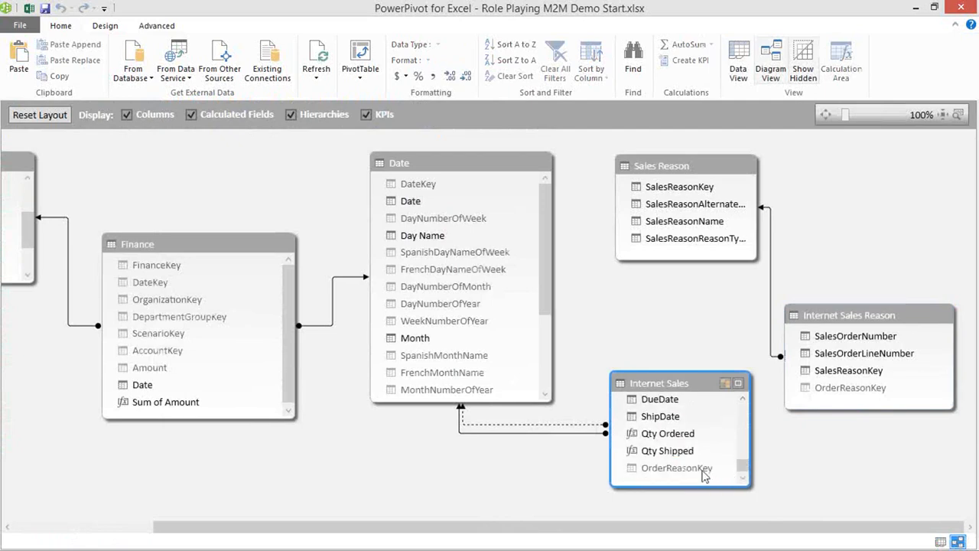
left_click(702, 472)
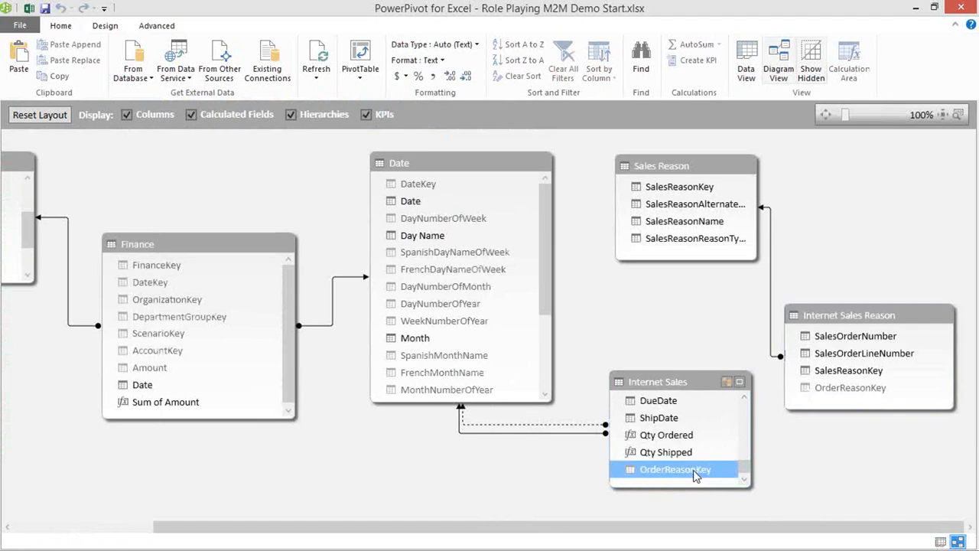
left_click_drag(696, 476, 820, 390)
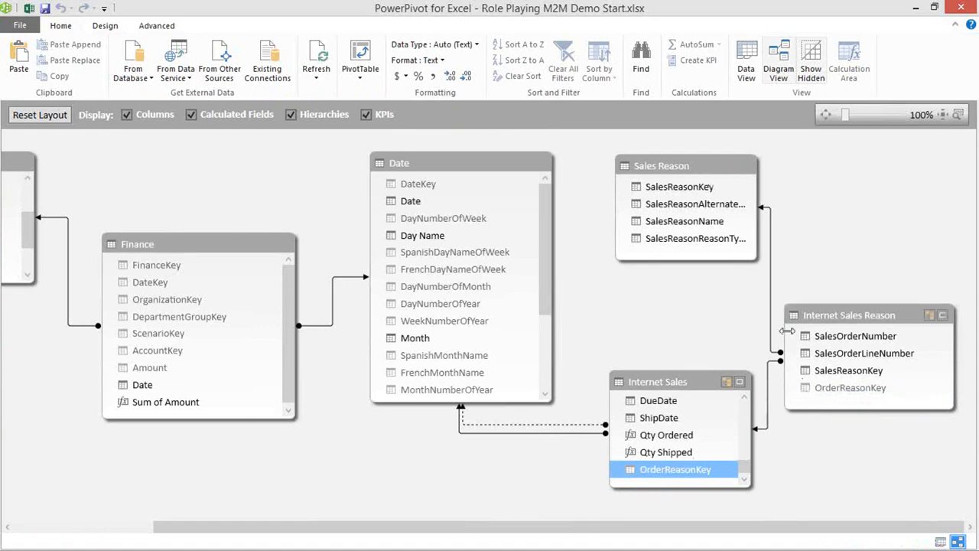
Step: Hide the whole Internet Sales Reason bridge table from client tools
left_click(703, 169)
left_click(894, 310)
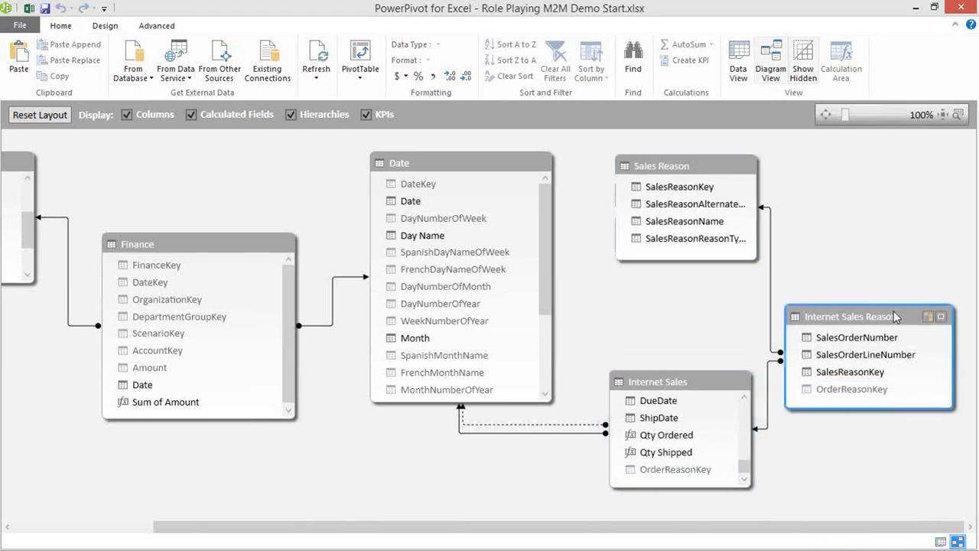
right_click(893, 310)
left_click(825, 391)
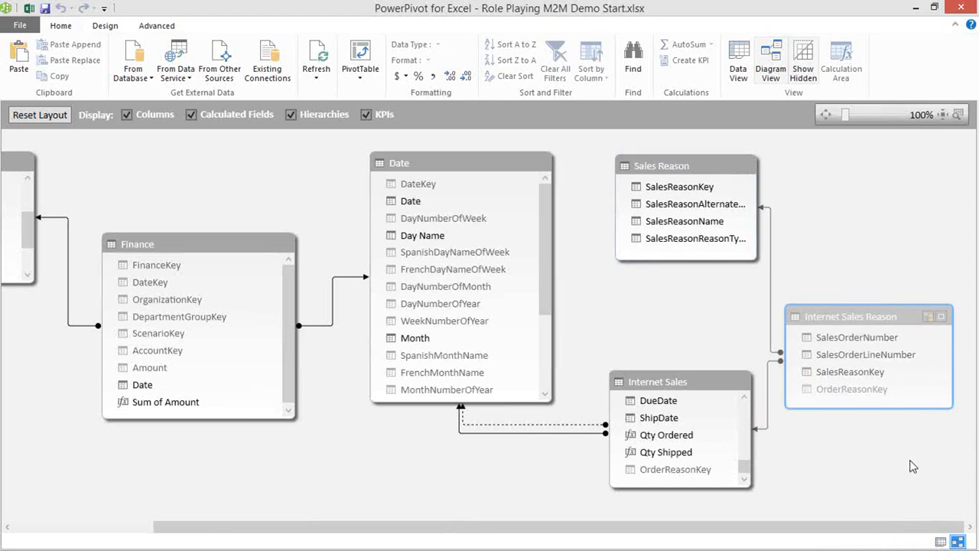
Step: Create a PivotTable from the model on a new worksheet and rename that worksheet as M2M
left_click(357, 78)
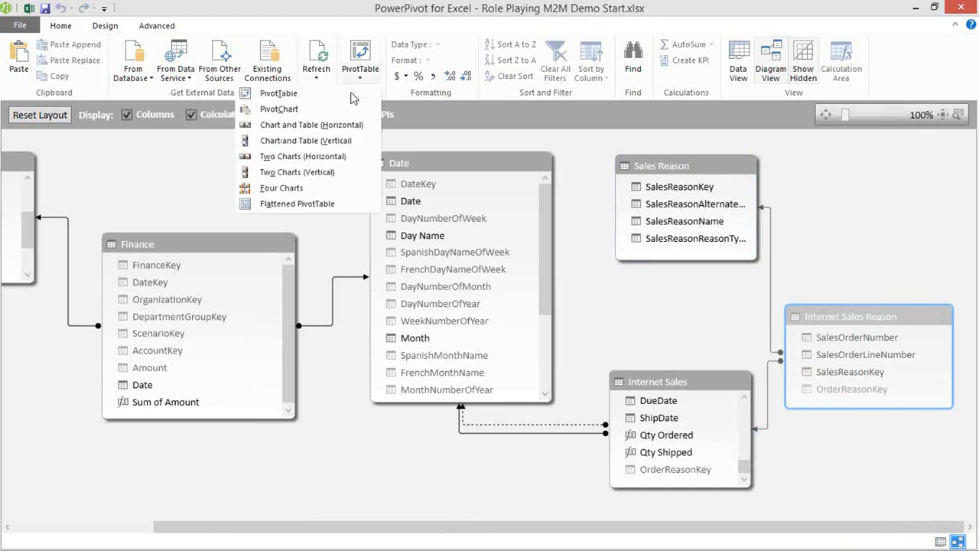
left_click(352, 94)
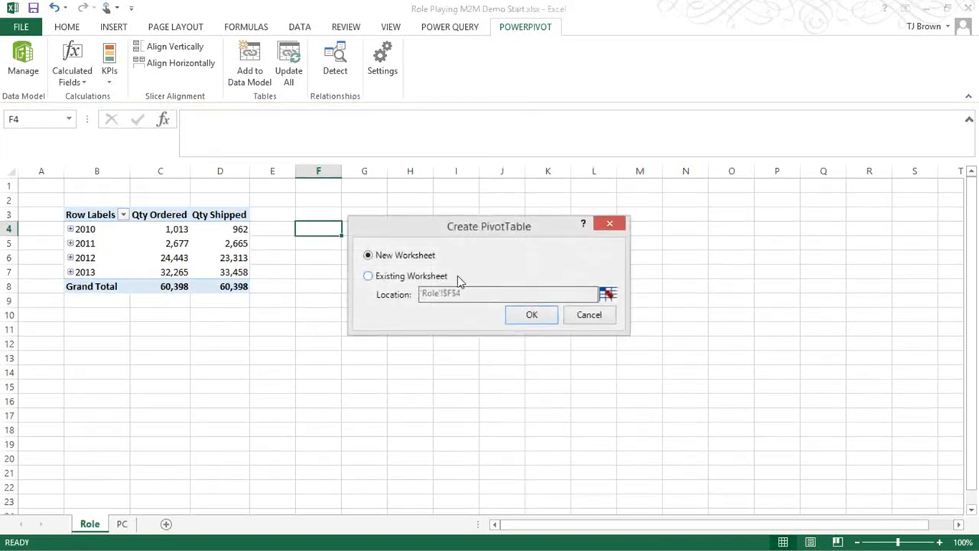
left_click(531, 314)
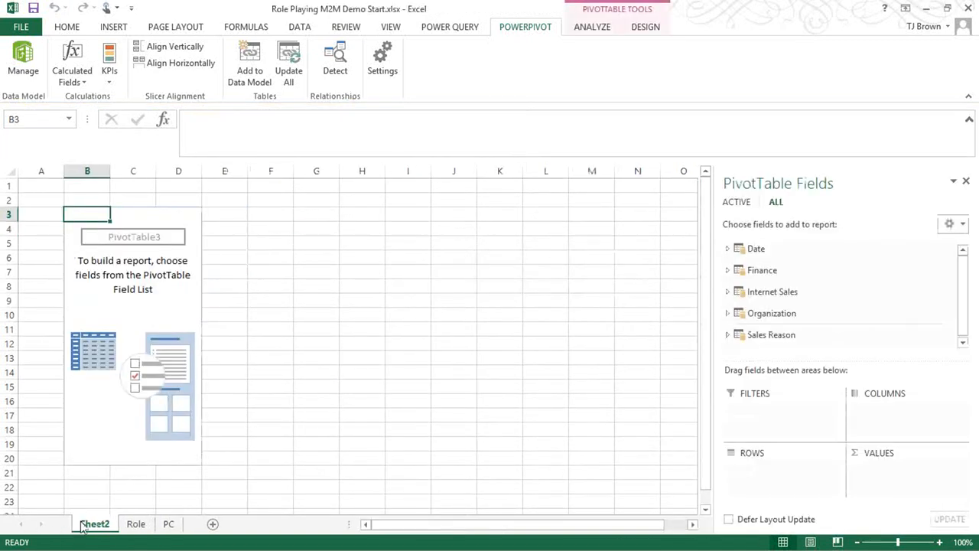
right_click(88, 523)
left_click(120, 387)
type("M2M")
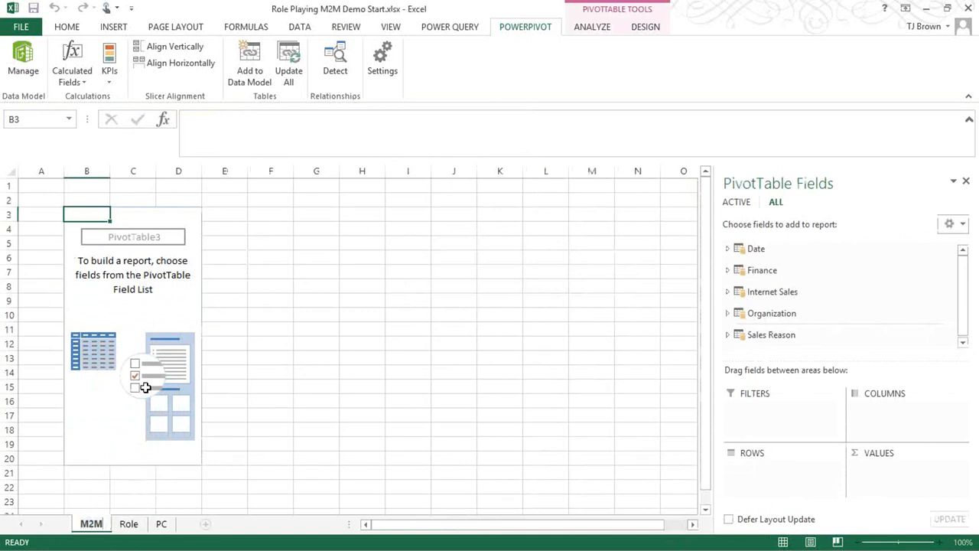
key("Return")
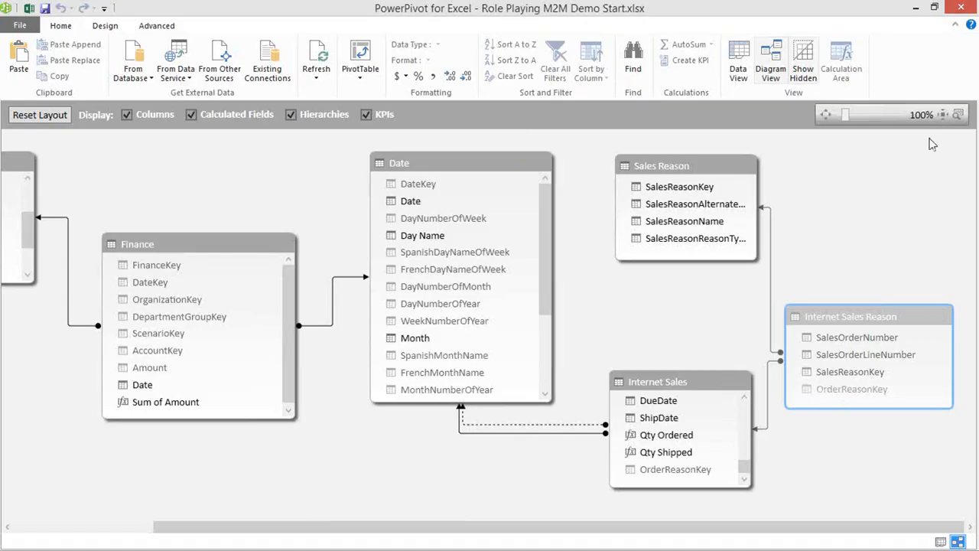
Step: Create the calculated field Internet Sales:=SUM([SalesAmount]) in the Internet Sales table's calculation area, beneath the OrderReasonKey column
left_click(736, 67)
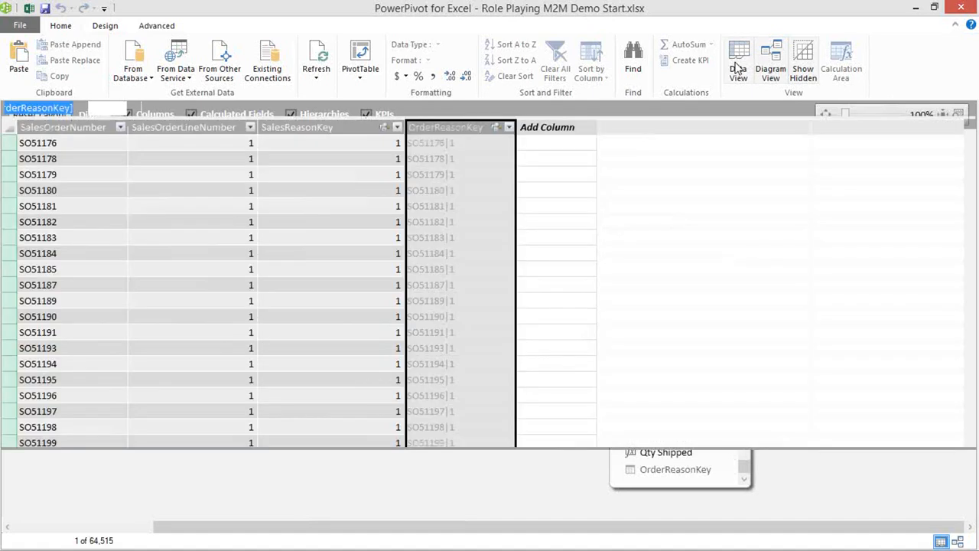
left_click(207, 525)
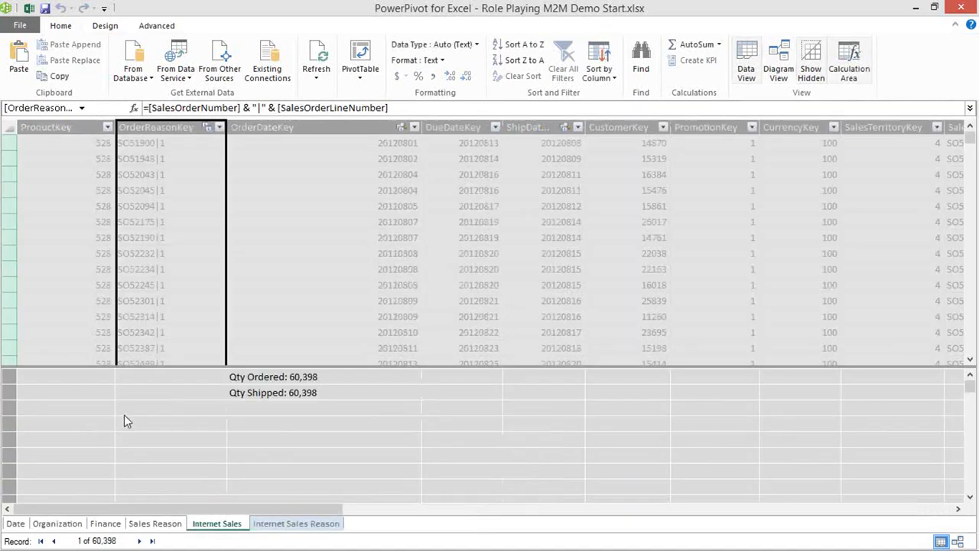
left_click(137, 374)
left_click(169, 107)
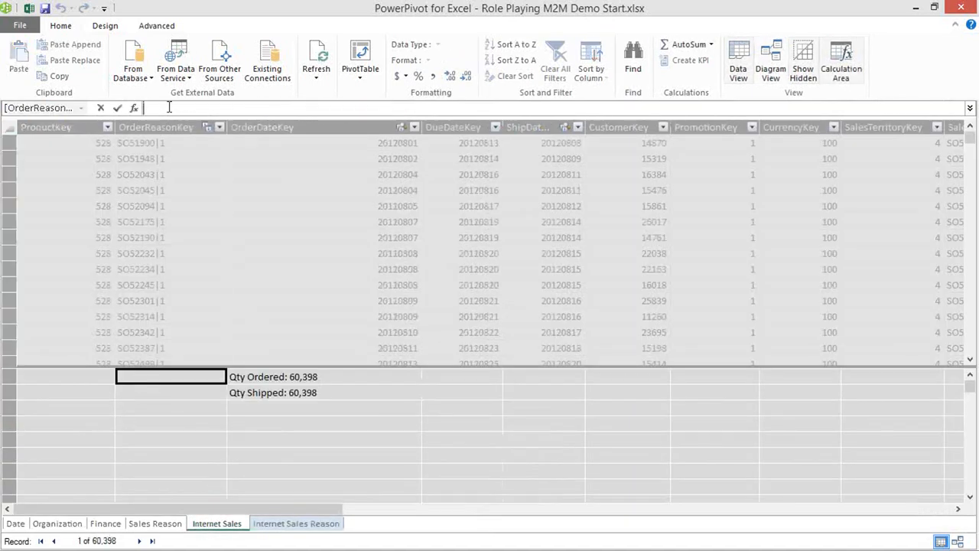
type("In")
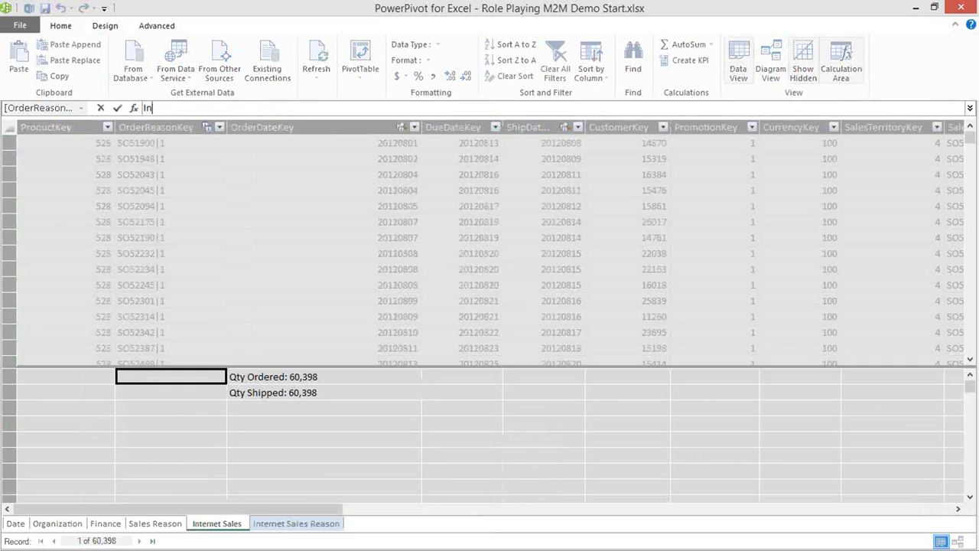
type("ternet Sales:=")
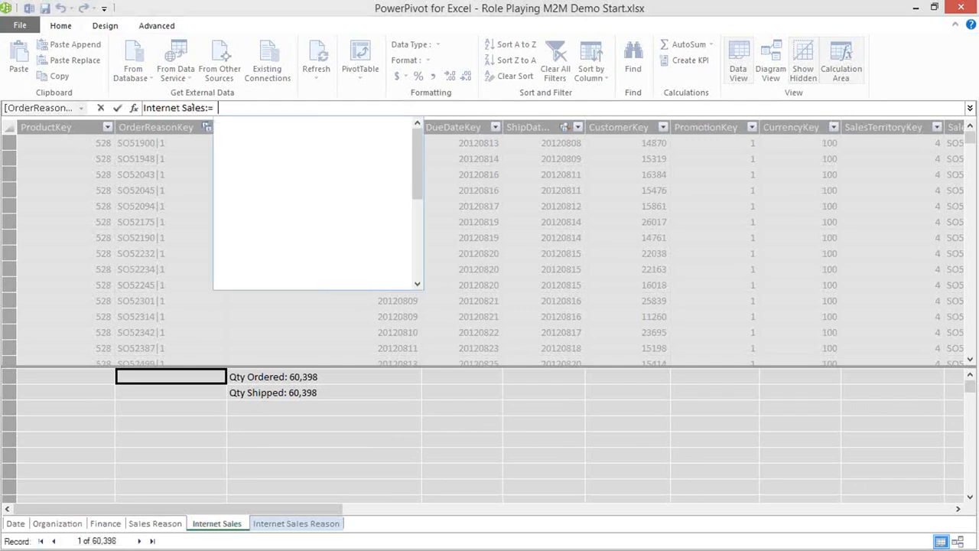
type("SUM([or")
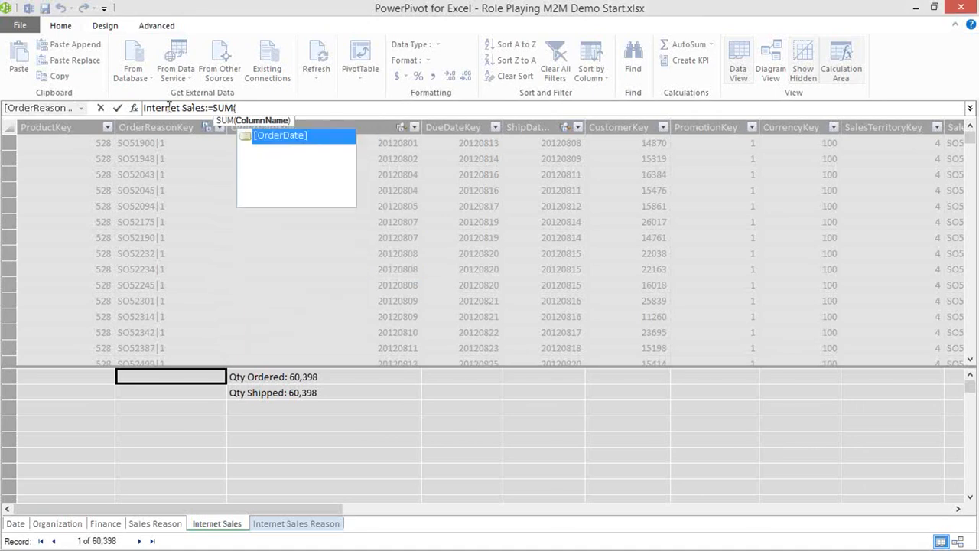
key("BackSpace")
key("BackSpace")
type("sa")
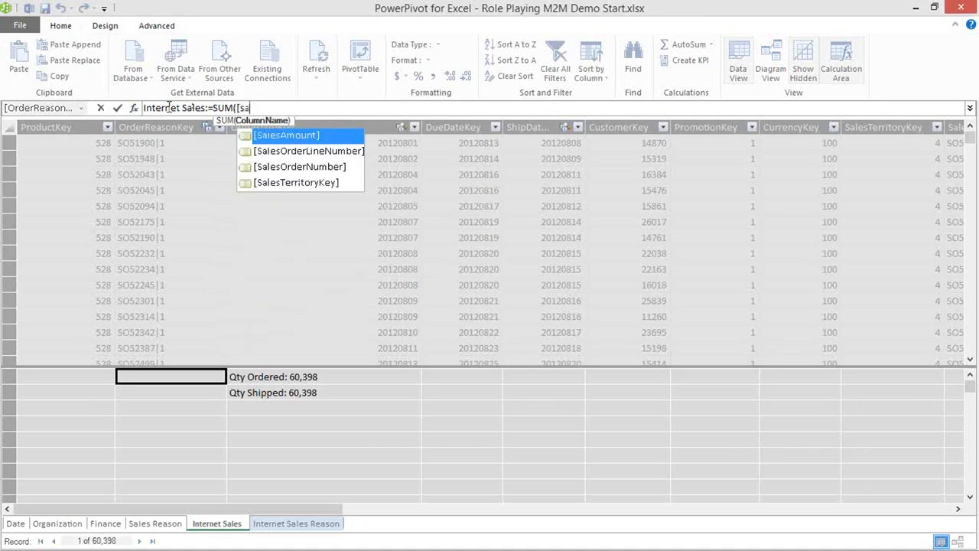
key("Tab")
type(")")
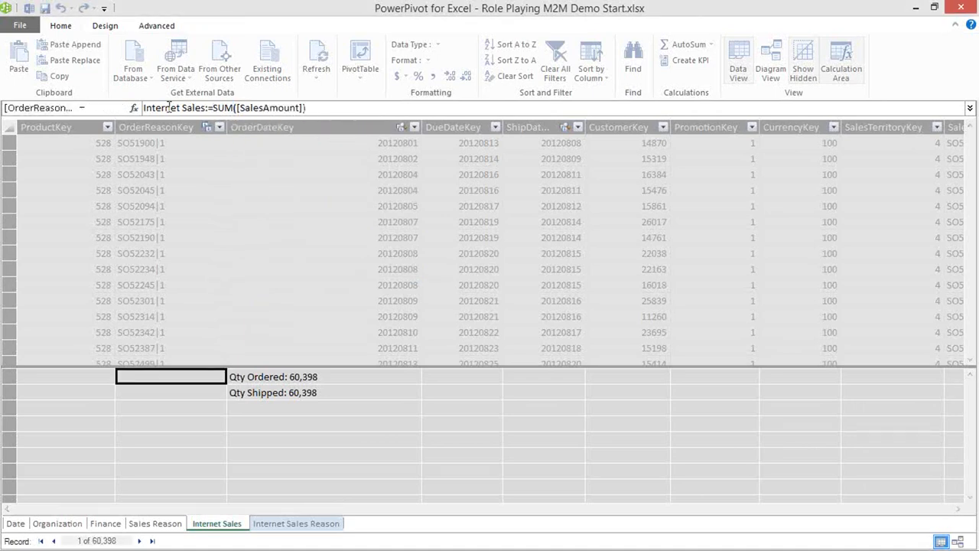
key("Return")
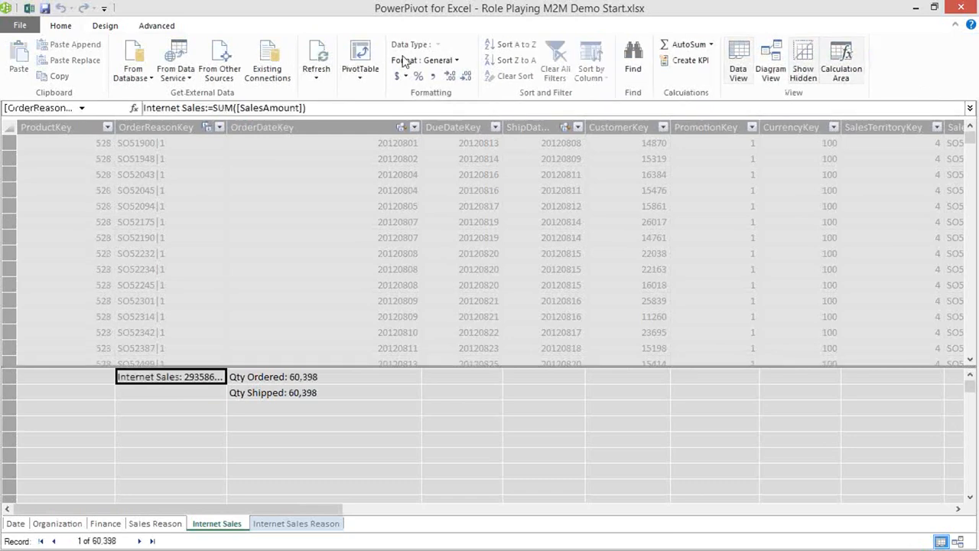
Step: Format the Internet Sales calculated field as Currency and widen the OrderReasonKey column to fit its value
left_click(407, 60)
left_click(429, 165)
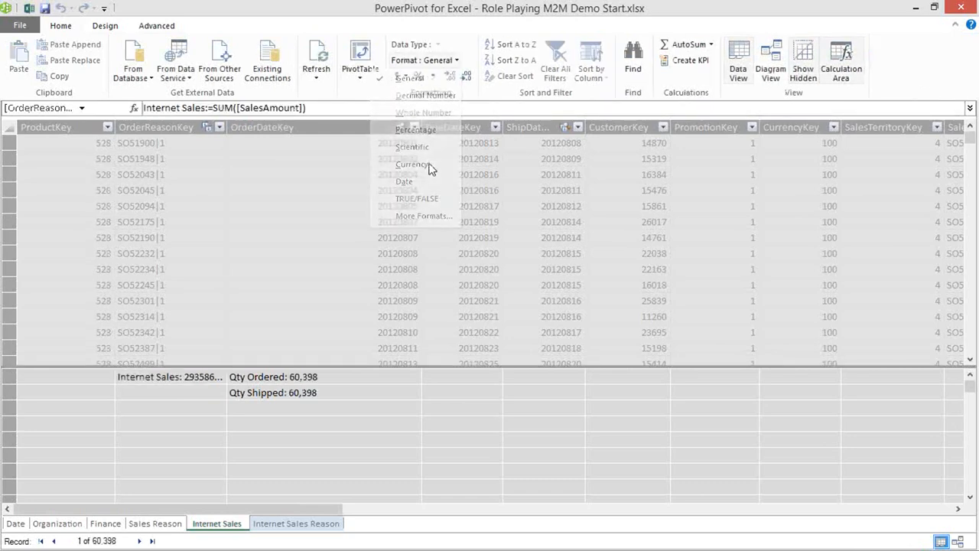
left_click_drag(234, 129, 286, 130)
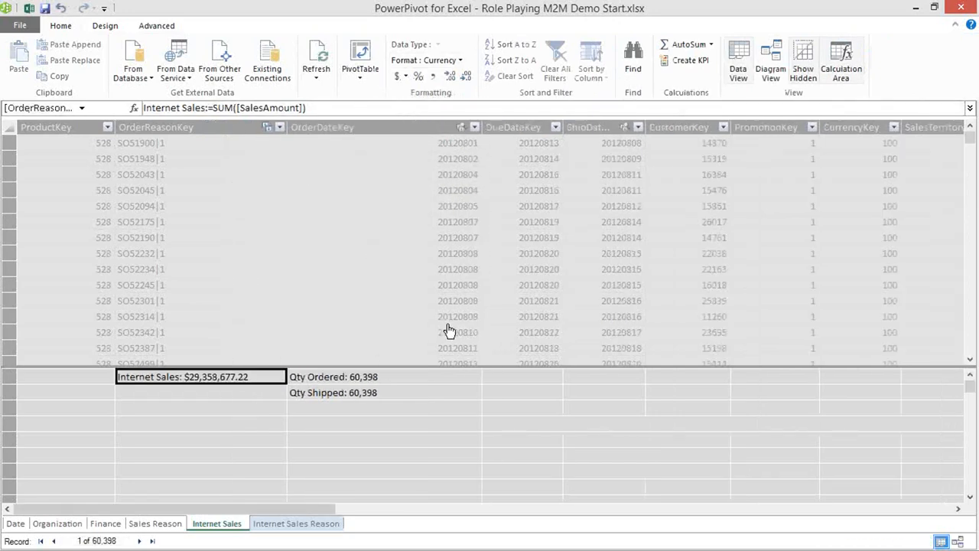
Step: Return to the Excel workbook and add the Internet Sales calculated field to the M2M PivotTable's values
left_click(912, 7)
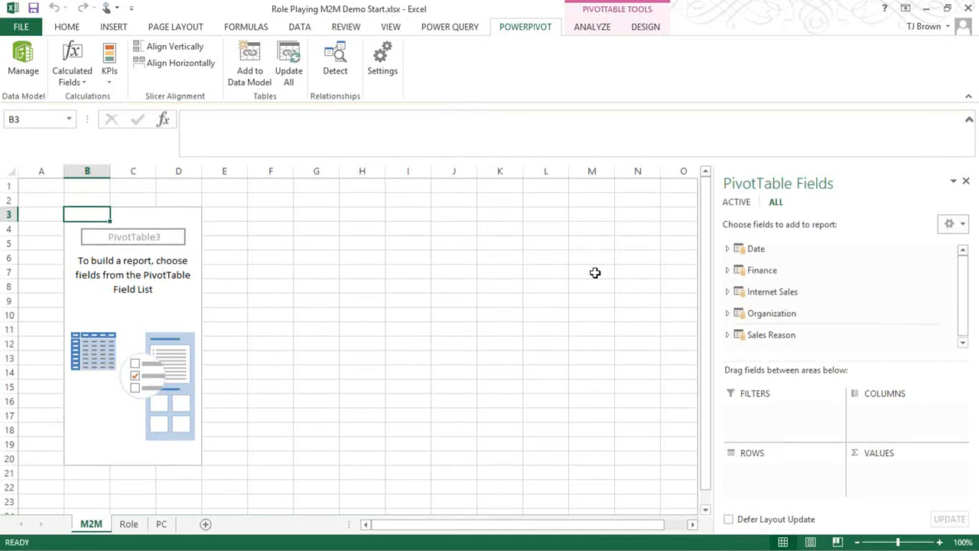
left_click(728, 292)
scroll(790, 324, "down", 8)
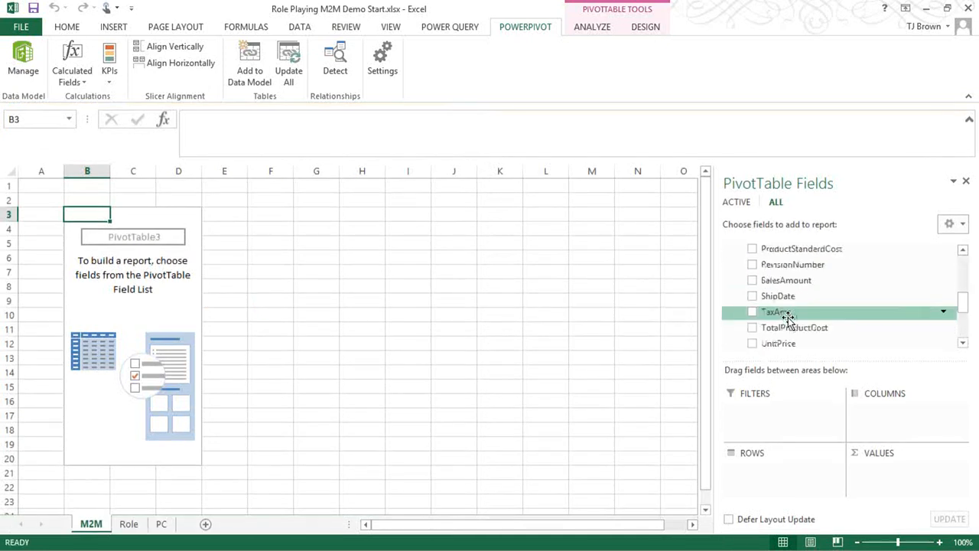
left_click(752, 303)
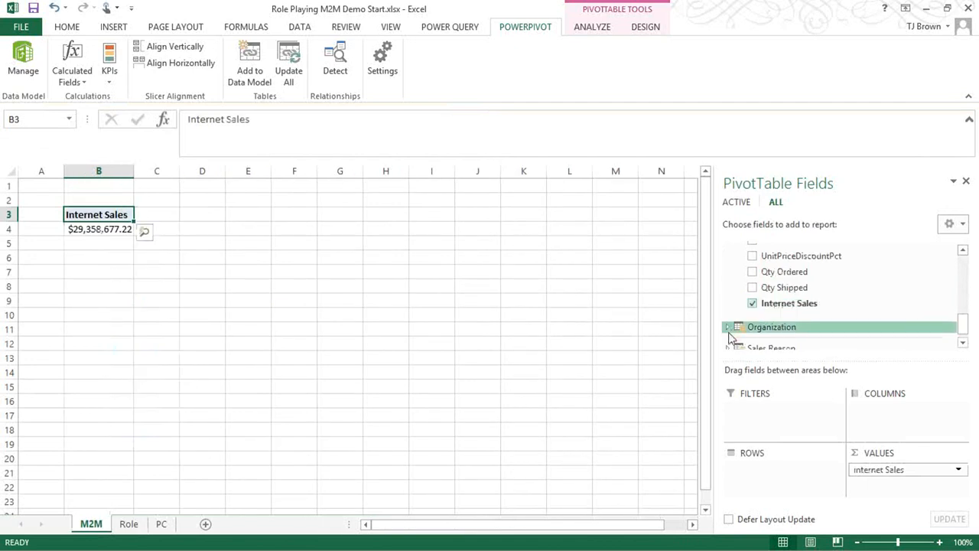
Step: Add SalesReasonReasonType and SalesReasonName from the Sales Reason table as nested PivotTable rows
scroll(782, 293, "up", 5)
scroll(757, 281, "up", 3)
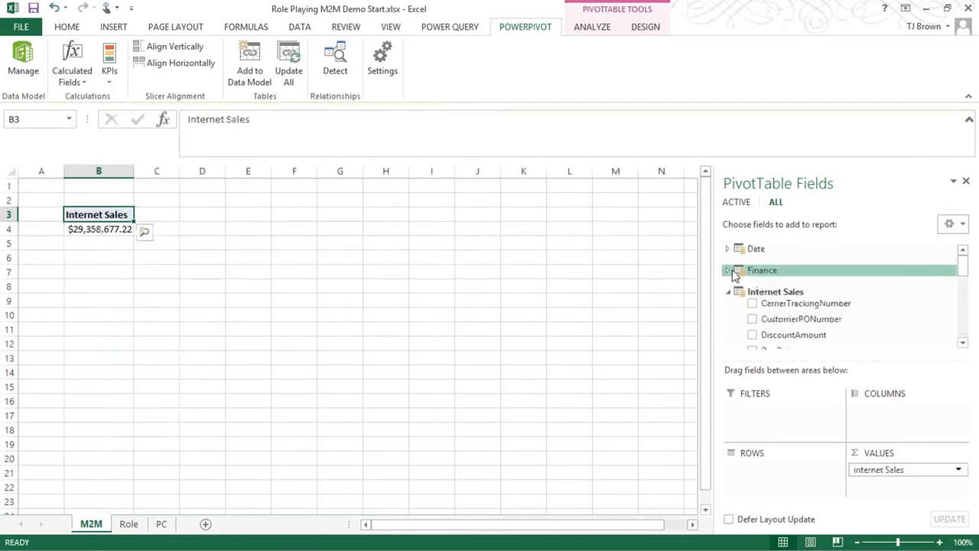
left_click(727, 292)
left_click(727, 335)
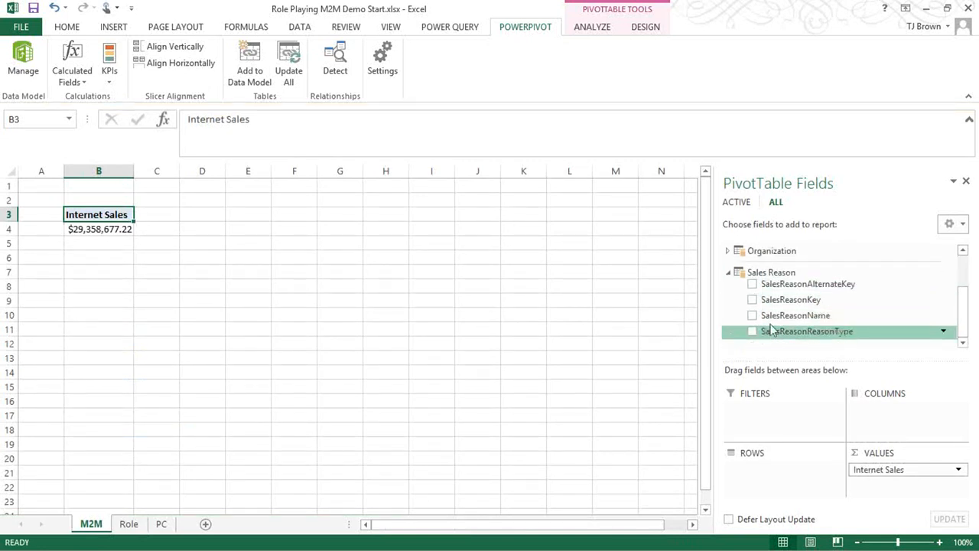
left_click(752, 331)
scroll(752, 335, "down", 2)
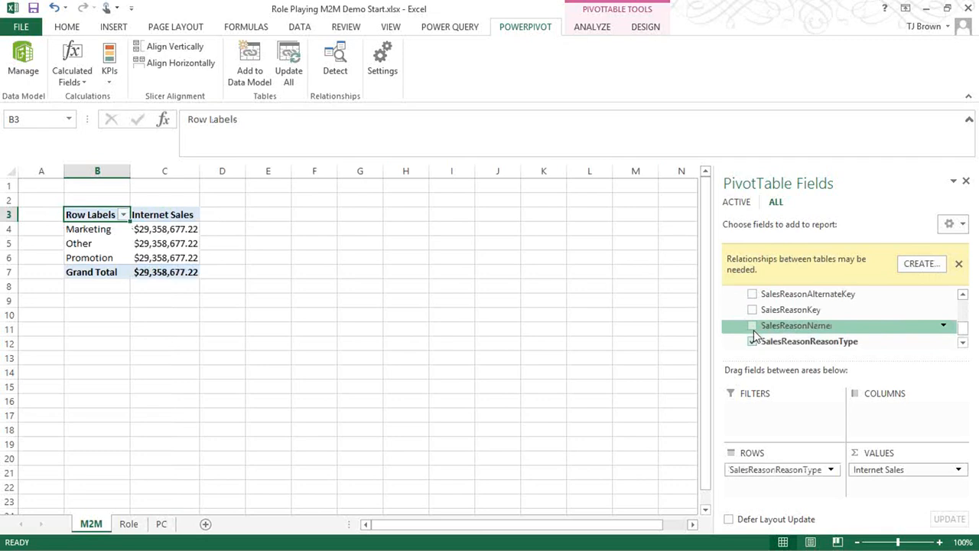
left_click(753, 316)
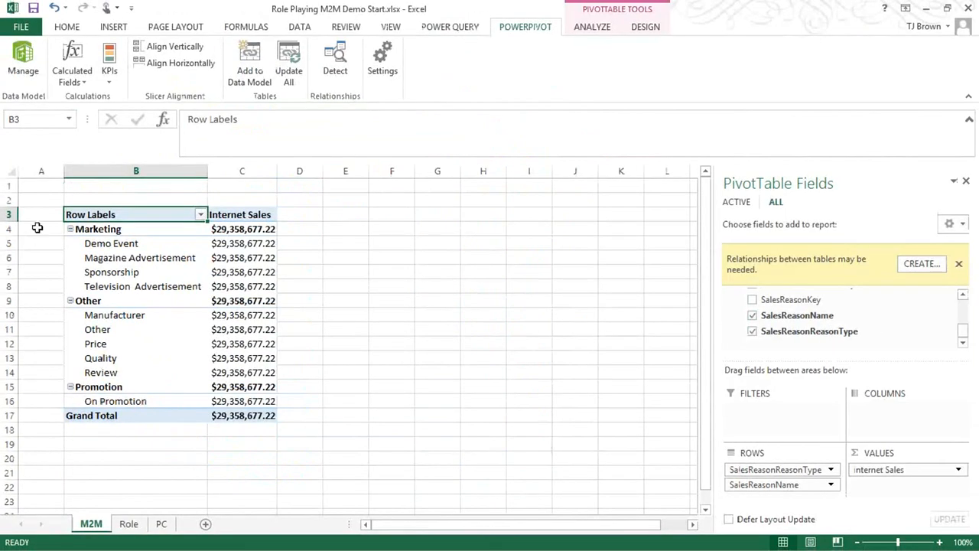
Step: In the PowerPivot model, change the Internet Sales calculated field to CALCULATE(SUM([SalesAmount]), 'Internet Sales Reason')
left_click(24, 72)
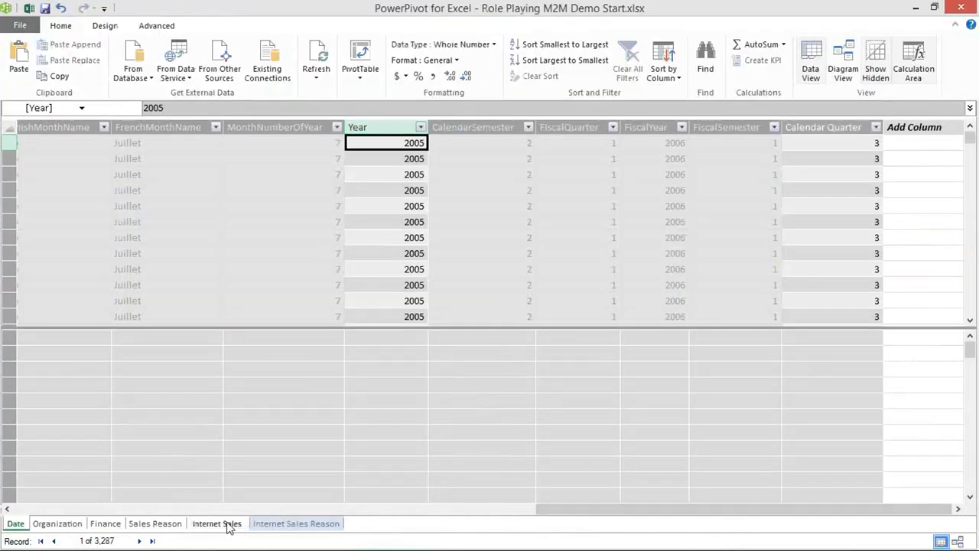
left_click(222, 524)
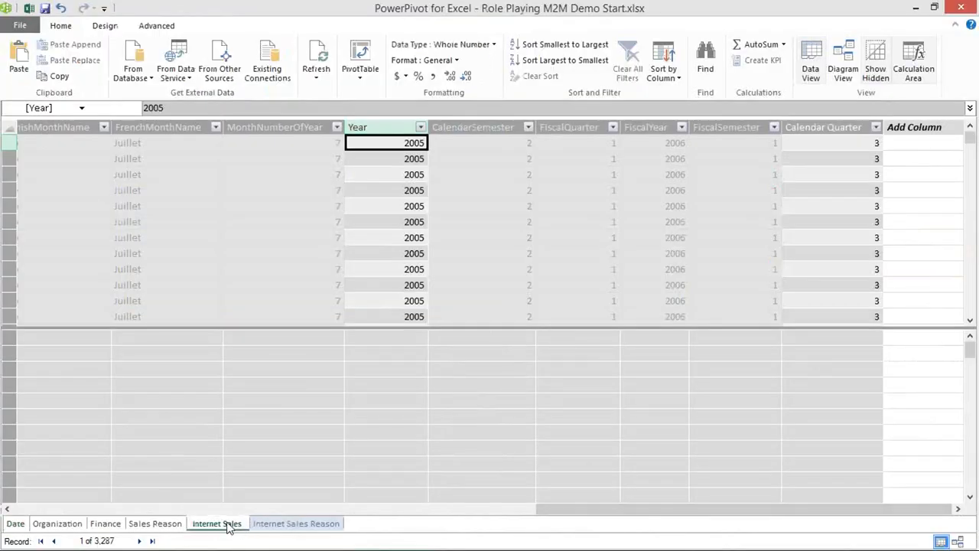
left_click(215, 380)
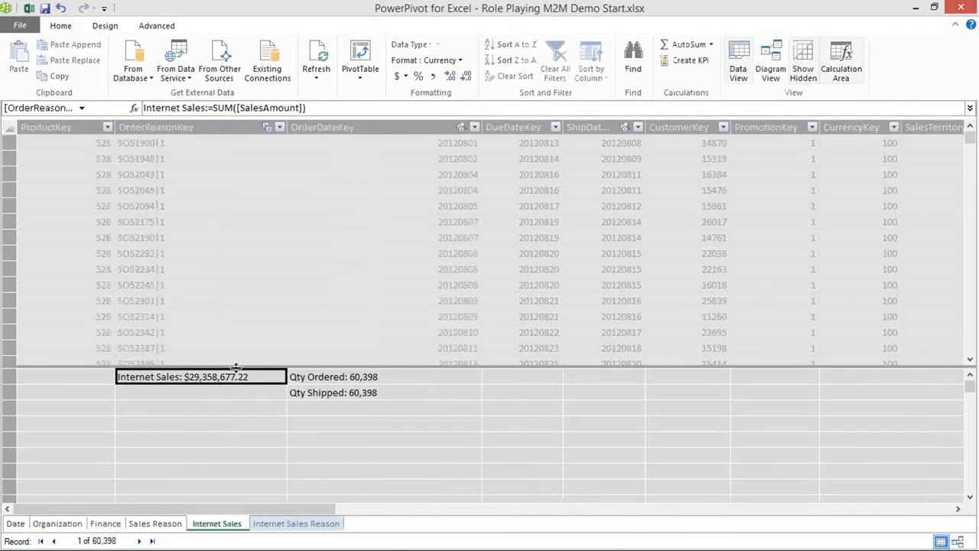
left_click(213, 108)
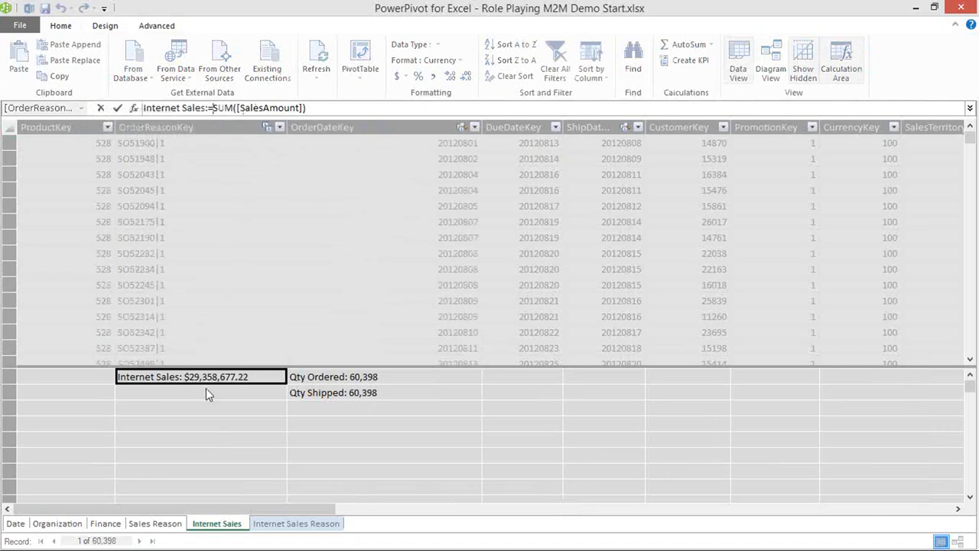
key("Escape")
type("CALCULATE(")
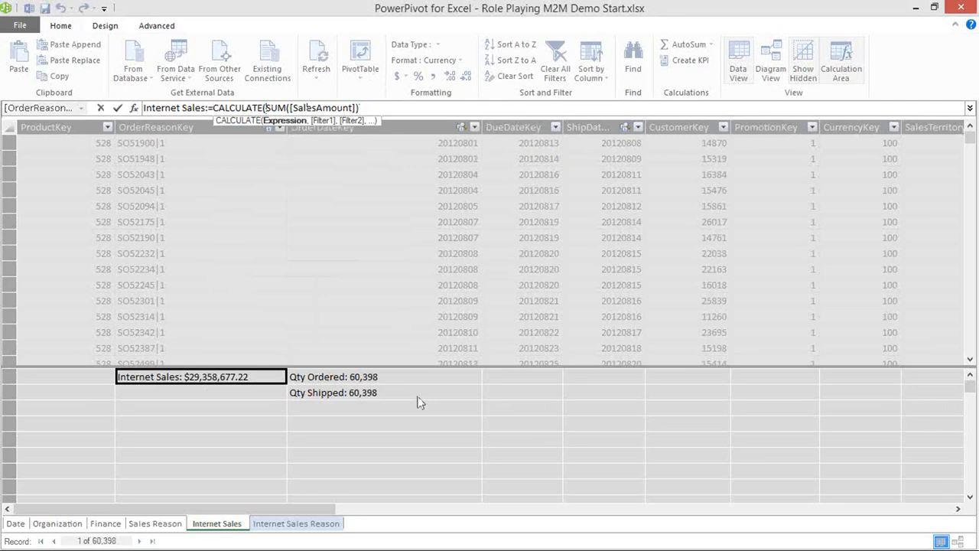
type(", '")
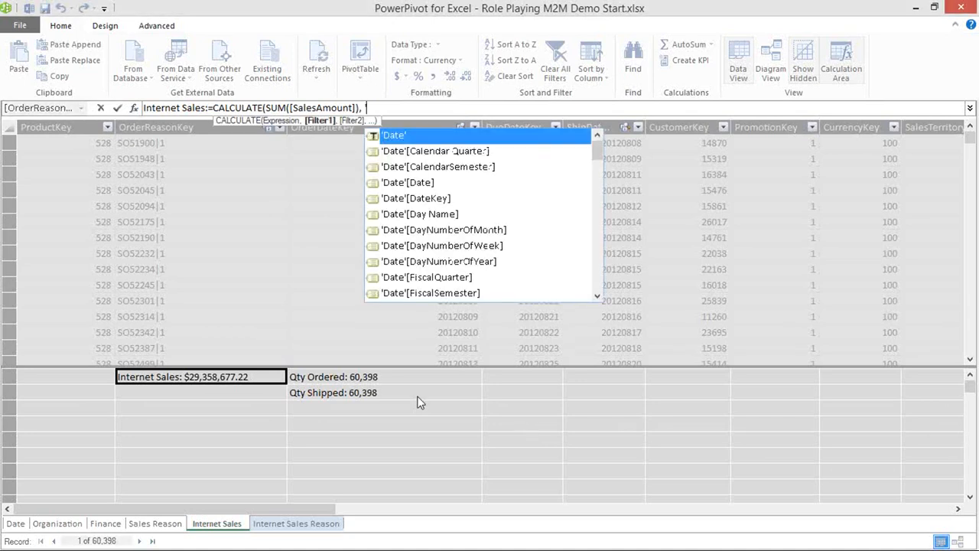
type("I")
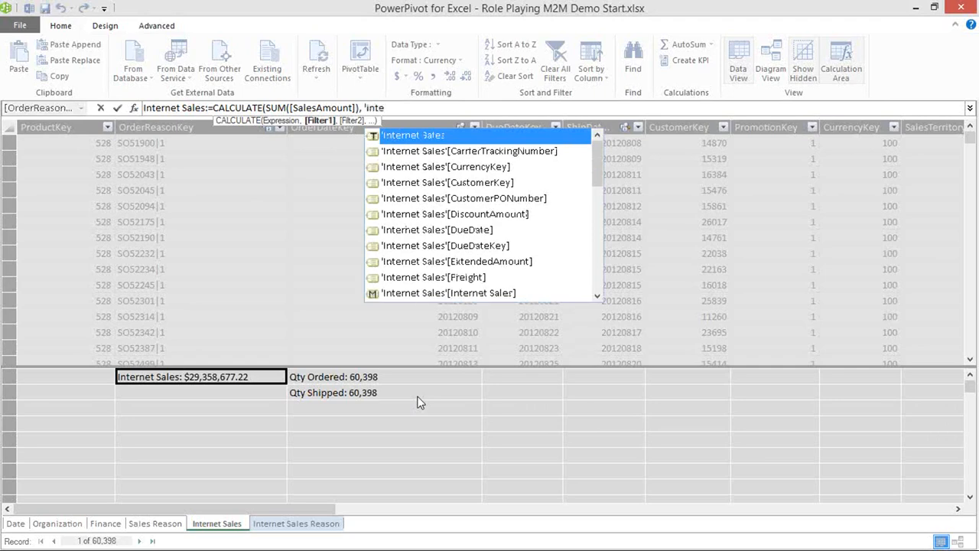
type("nternet ")
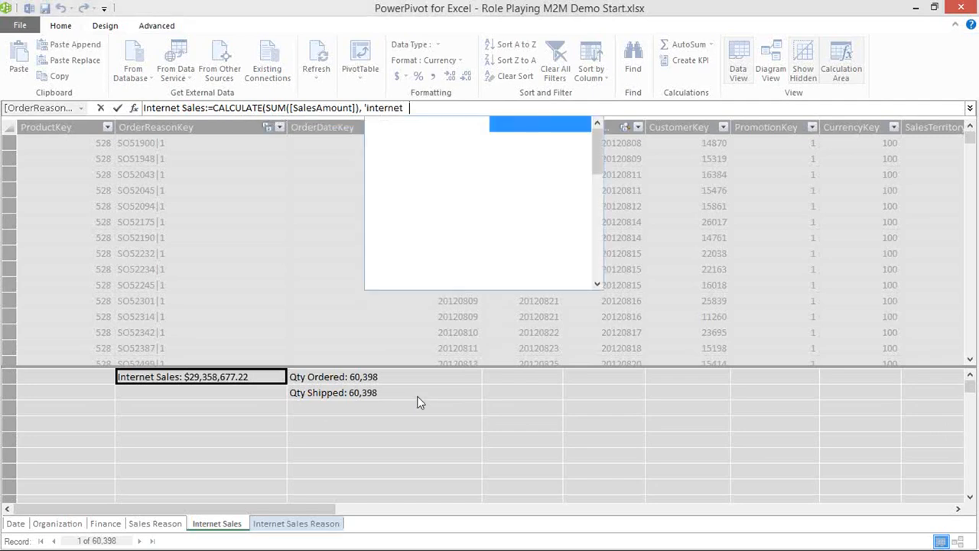
type(" sales re")
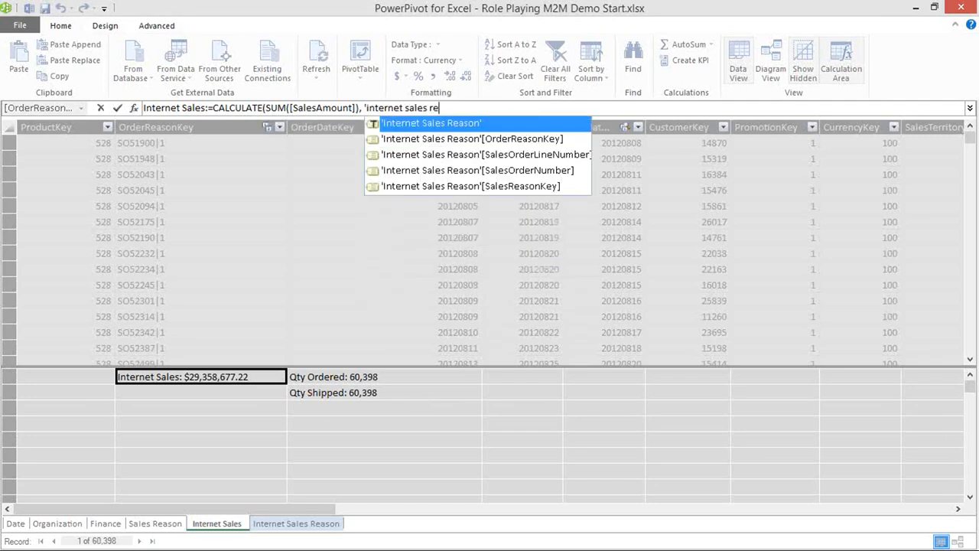
key("Tab")
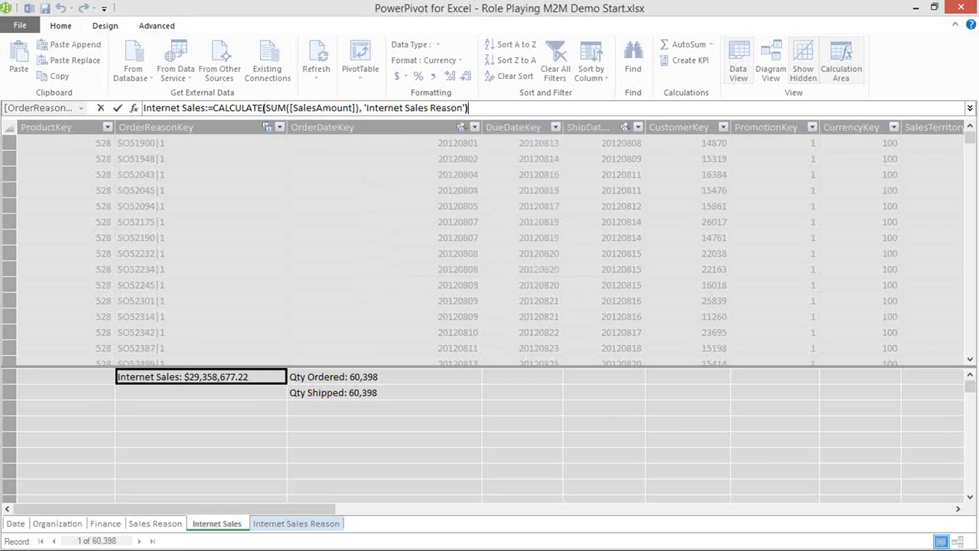
key("Return")
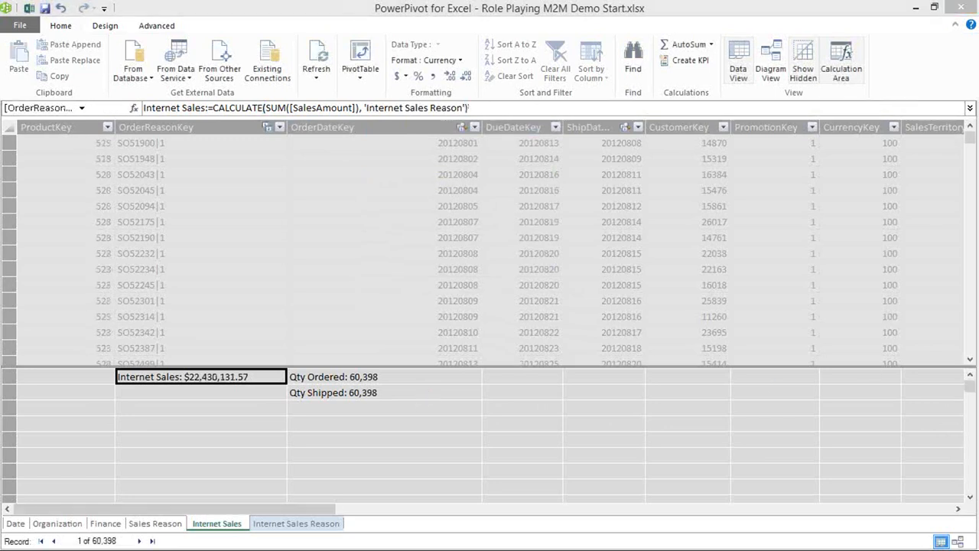
Step: Switch back to the Excel workbook and examine the M2M PivotTable's Internet Sales by reason type, reason name and grand total
key("alt+Tab")
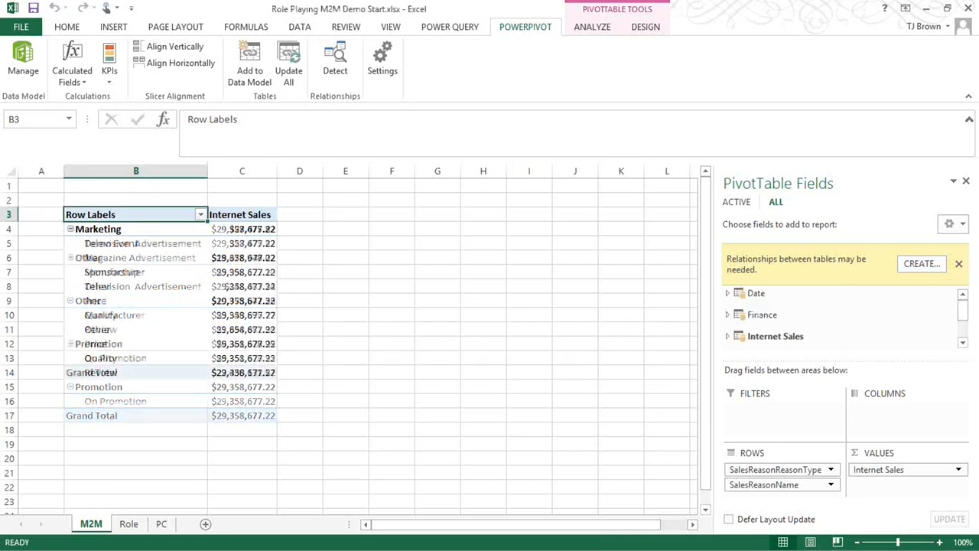
left_click(294, 285)
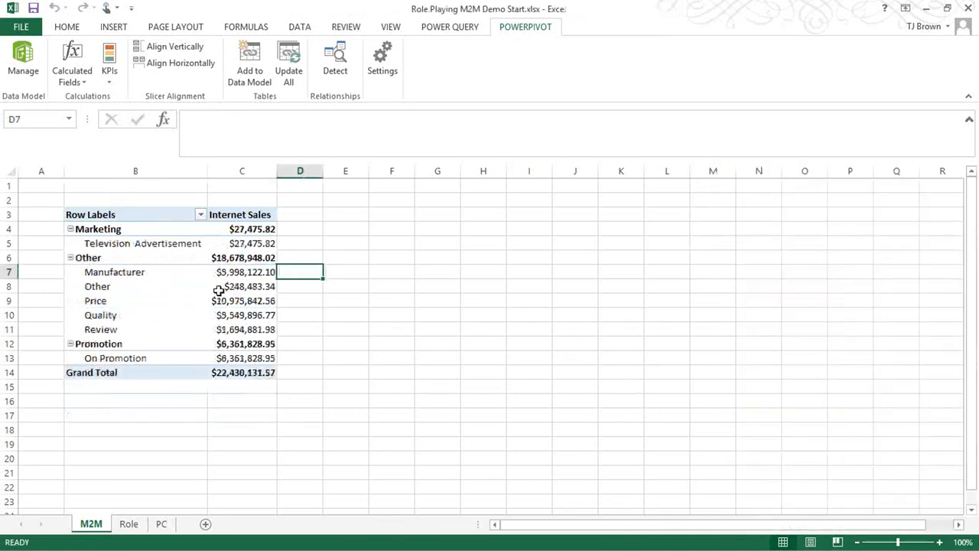
left_click(180, 284)
left_click(163, 266)
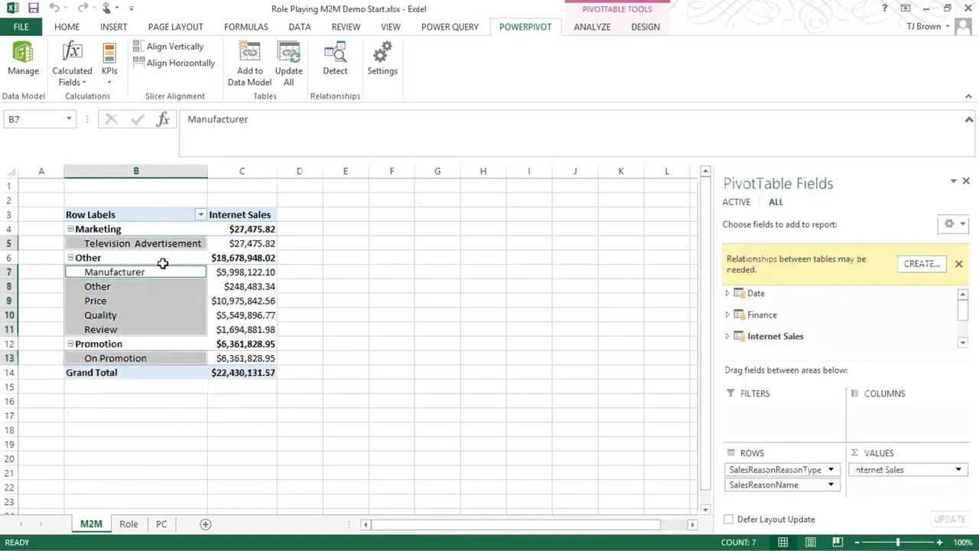
left_click(163, 259)
left_click(283, 256)
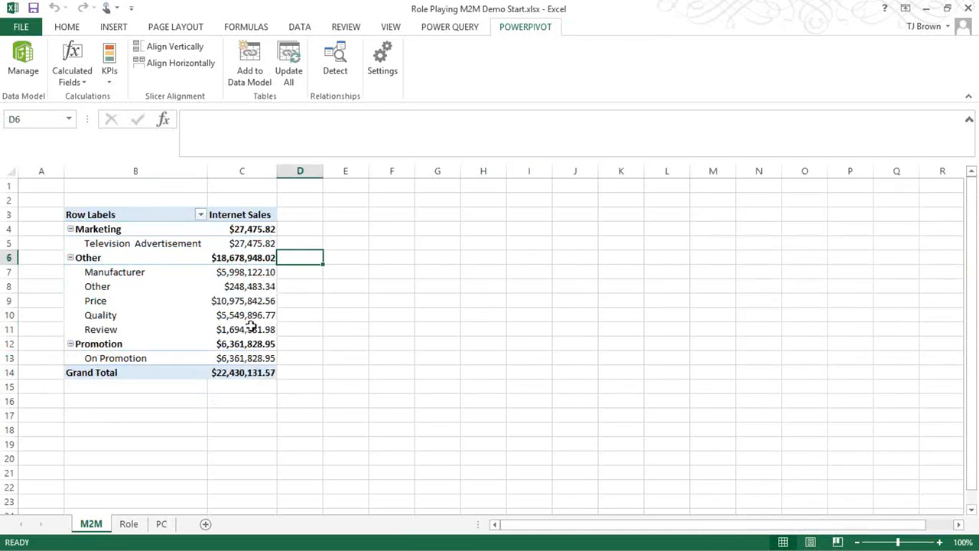
left_click(308, 229)
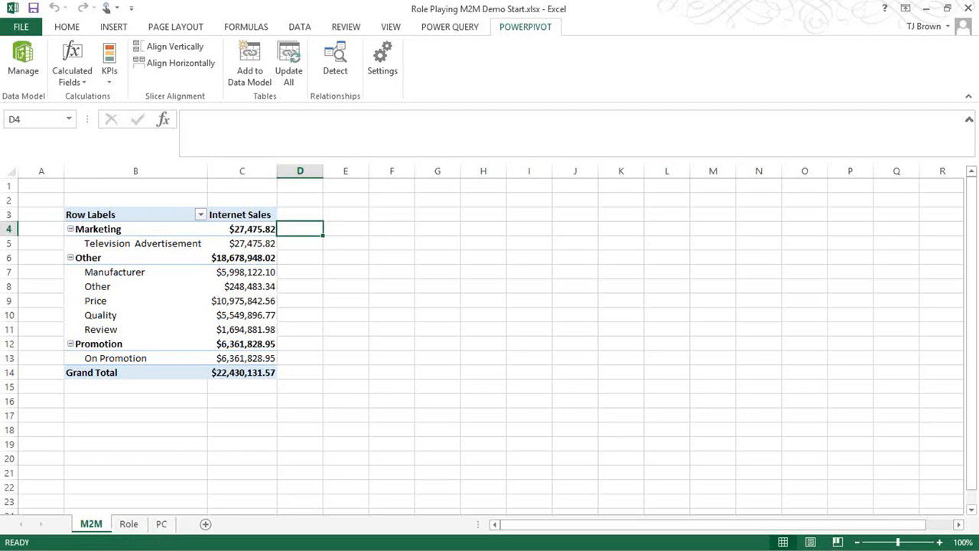
Step: Switch to the Power Pivot 201 presentation in PowerPoint and present slide 8, swapping Presenter View and the slide show
key("alt+Tab")
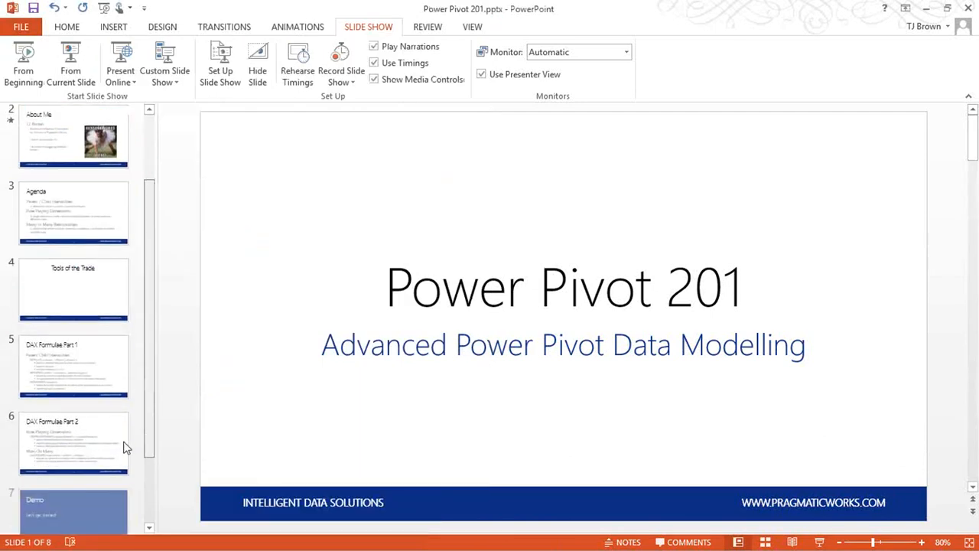
scroll(125, 448, "down", 3)
left_click(96, 474)
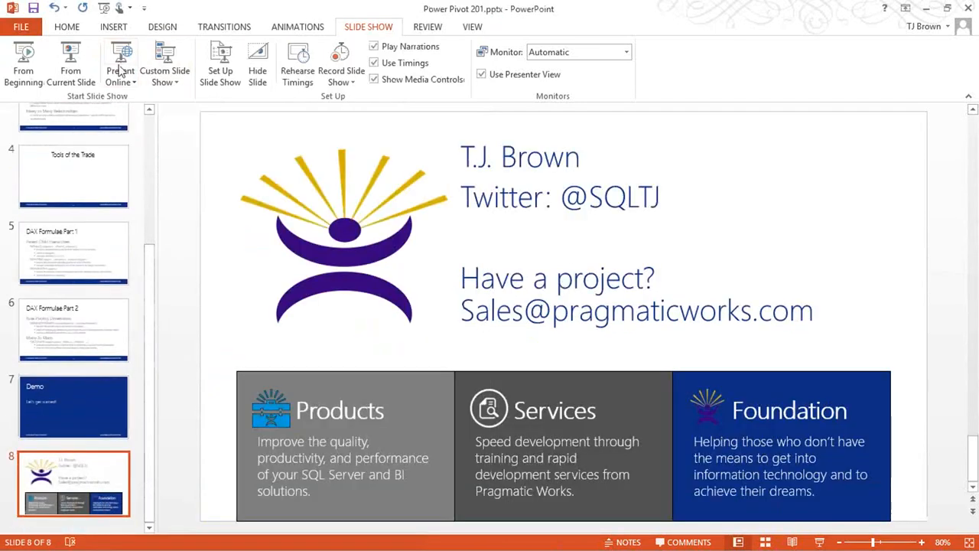
left_click(70, 77)
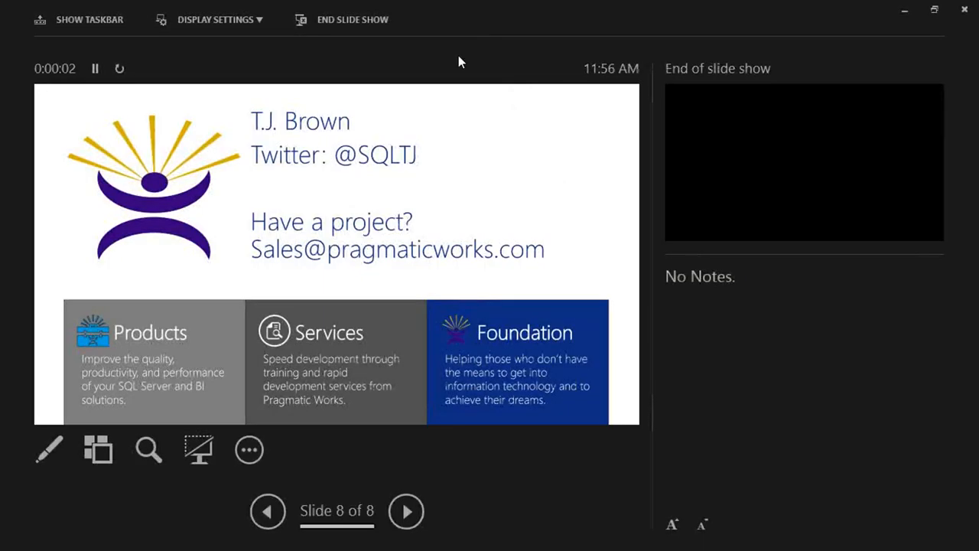
left_click(218, 19)
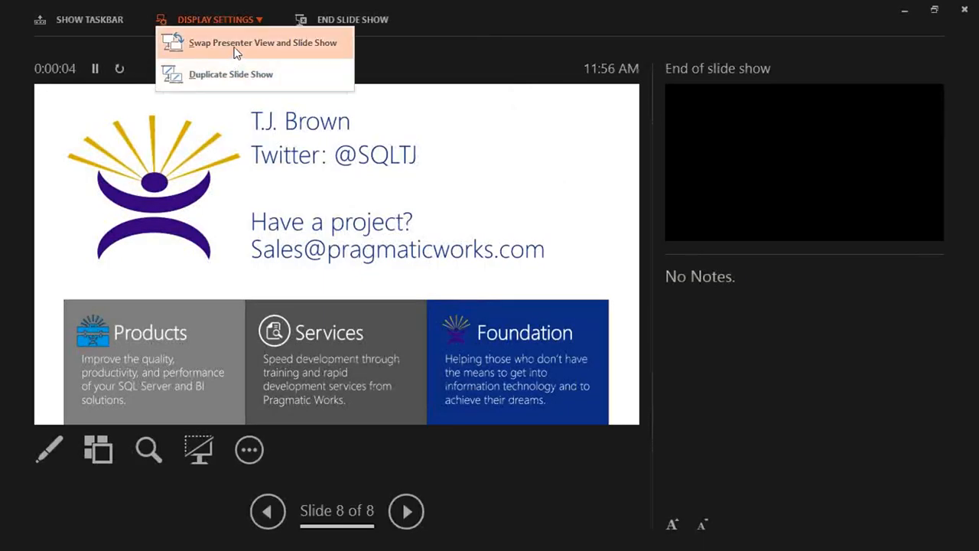
left_click(239, 44)
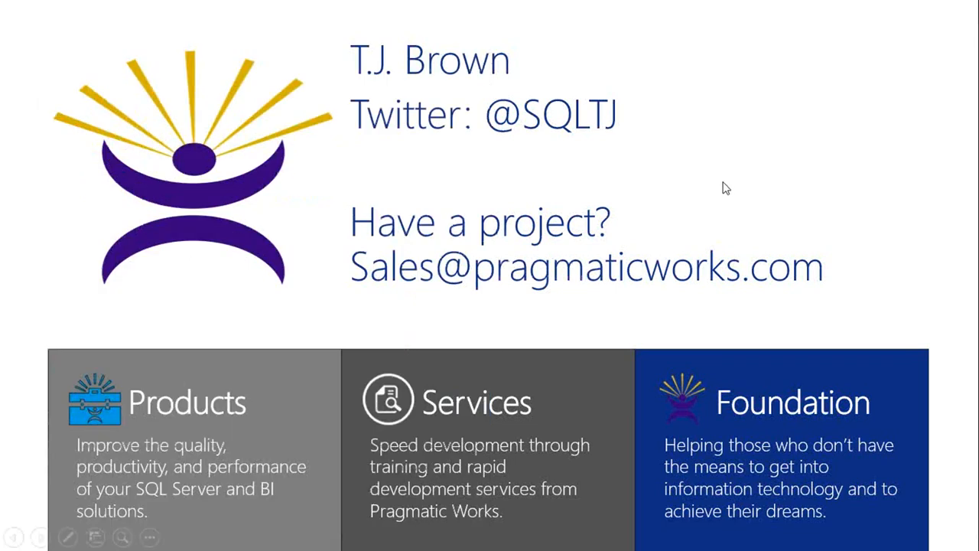